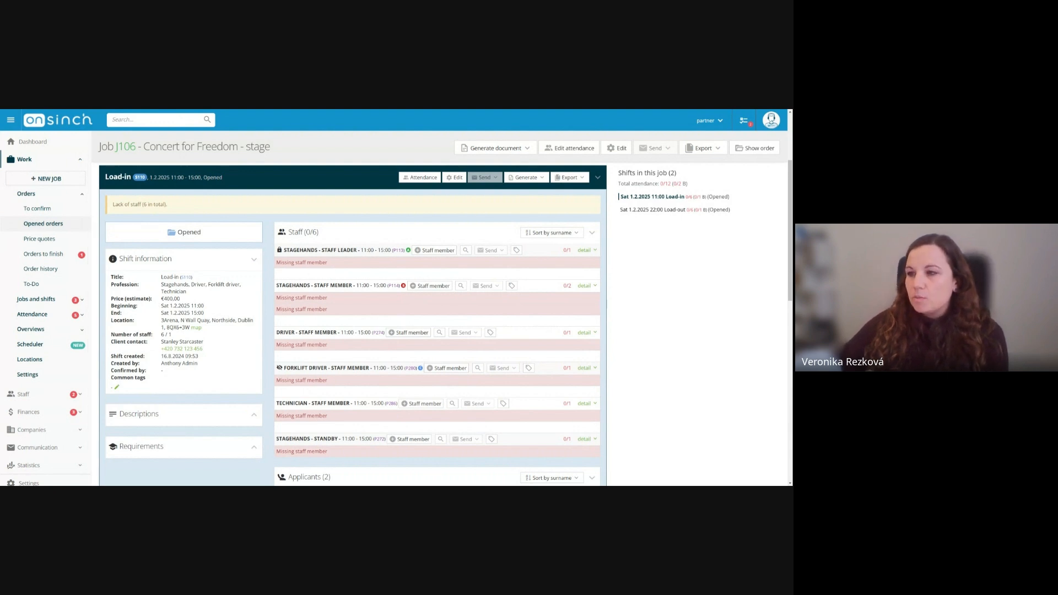
Review the positions and their professions in the Load-in shift's staff list, from Stagehands and Driver to Forklift Driver and Technician.
{"action": "left_click_drag", "start_coordinate": [284, 250], "coordinate": [357, 251]}
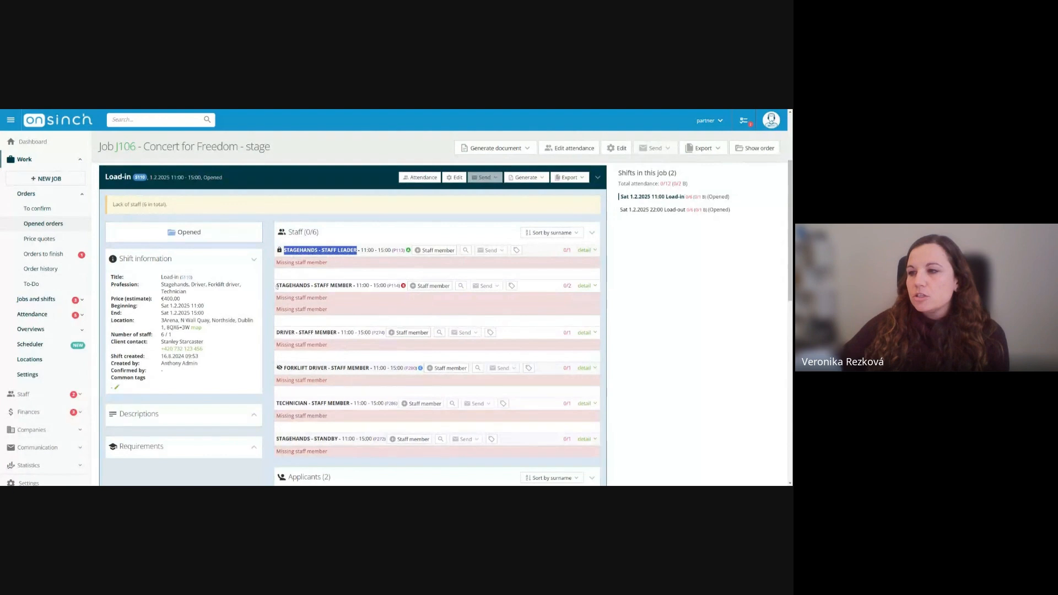
{"action": "left_click_drag", "start_coordinate": [274, 286], "coordinate": [352, 286]}
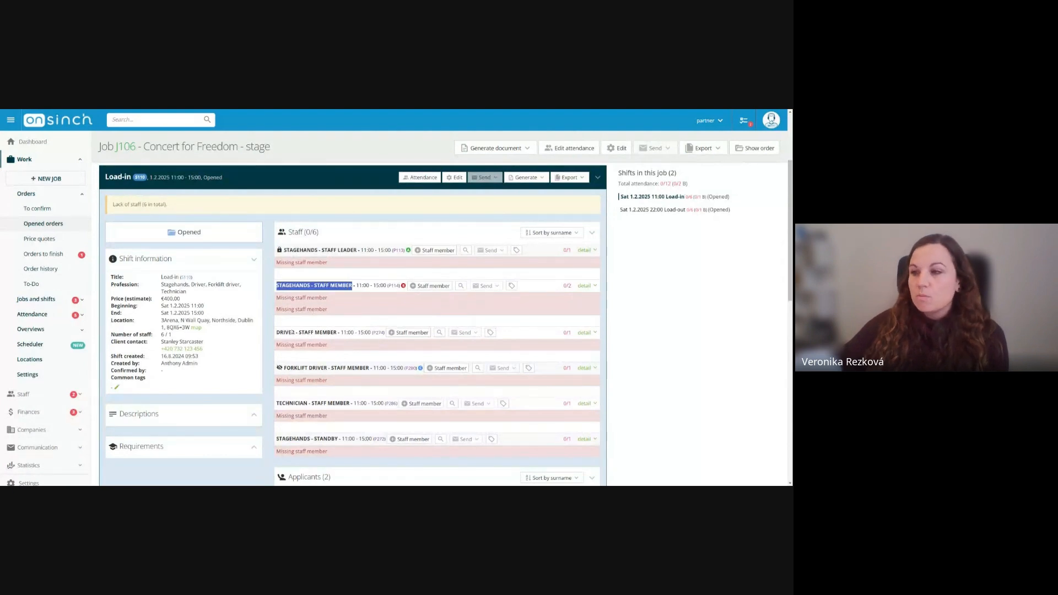
{"action": "left_click_drag", "start_coordinate": [275, 332], "coordinate": [334, 332]}
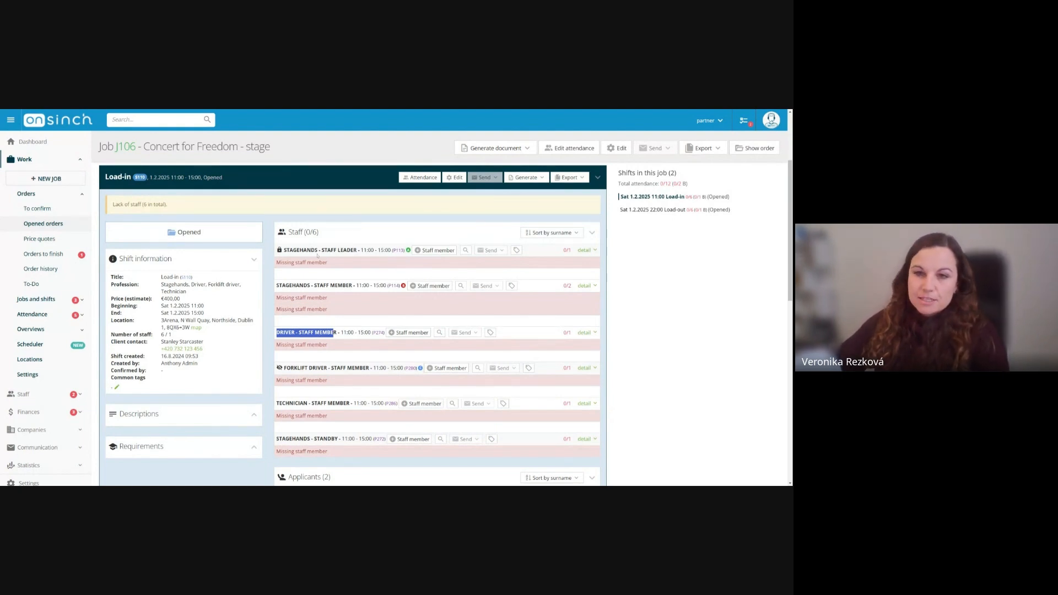
{"action": "left_click", "coordinate": [317, 255]}
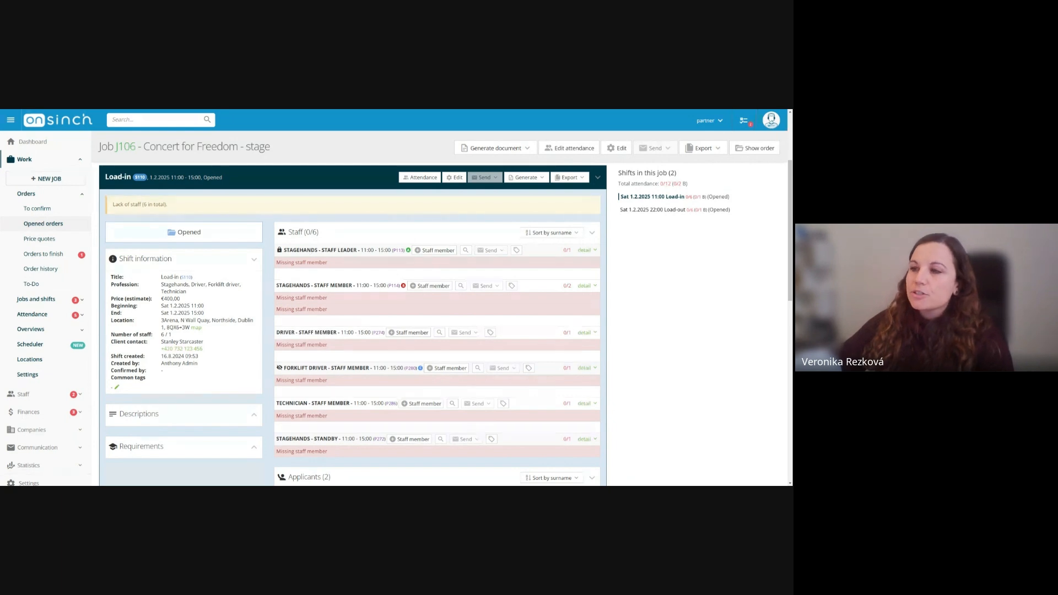
{"action": "double_click", "coordinate": [301, 250]}
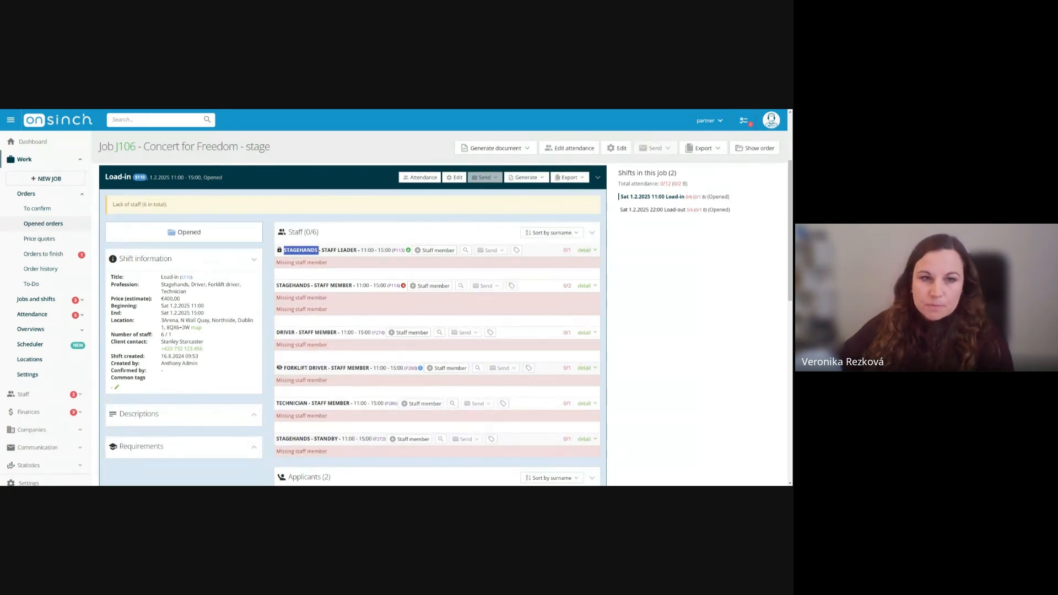
{"action": "left_click_drag", "start_coordinate": [277, 286], "coordinate": [406, 286]}
{"action": "left_click", "coordinate": [406, 286]}
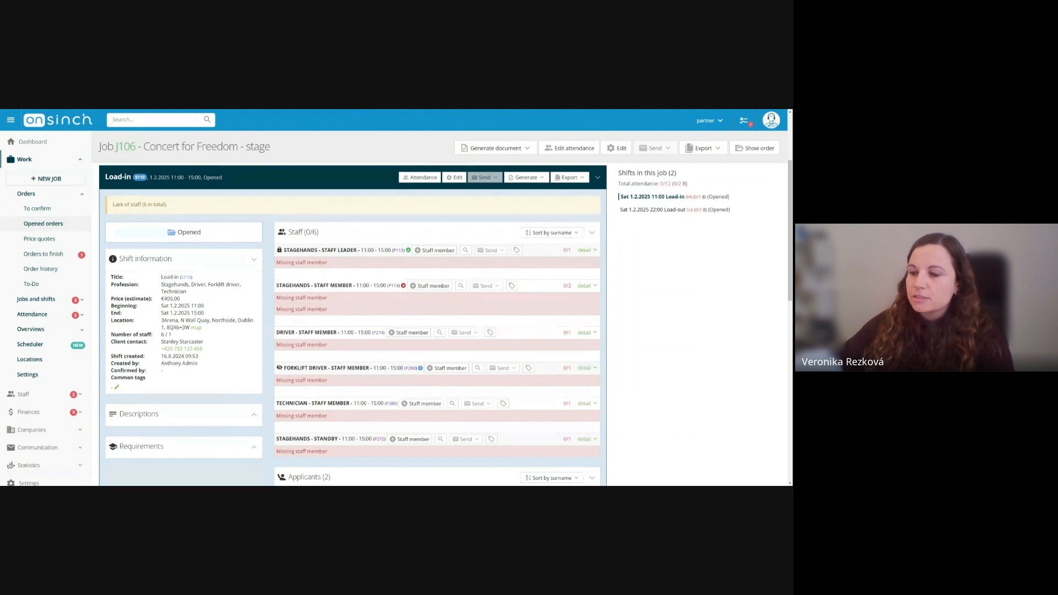
{"action": "double_click", "coordinate": [285, 332]}
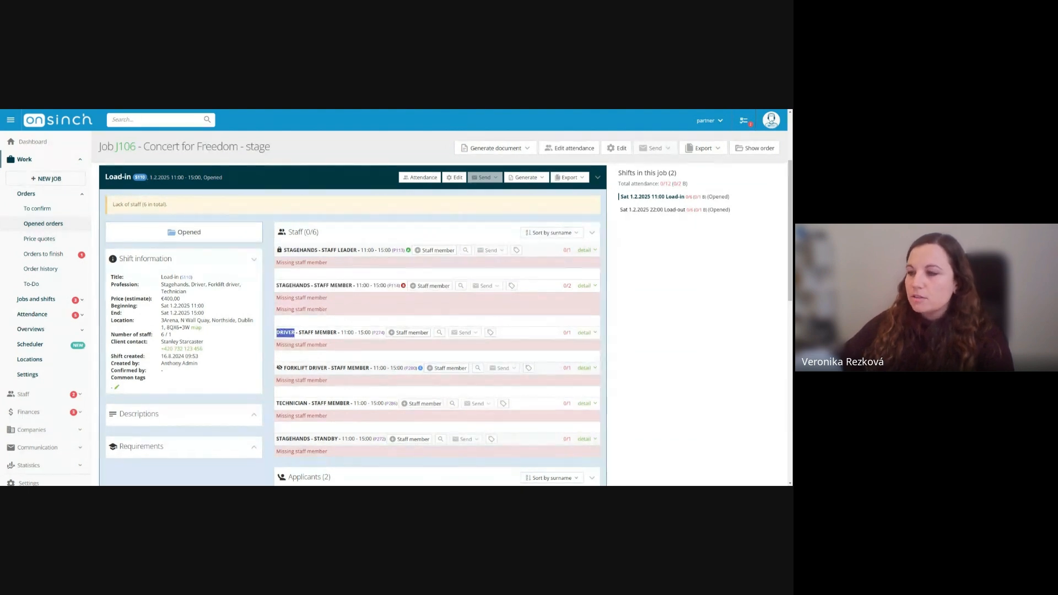
{"action": "left_click_drag", "start_coordinate": [285, 368], "coordinate": [309, 368]}
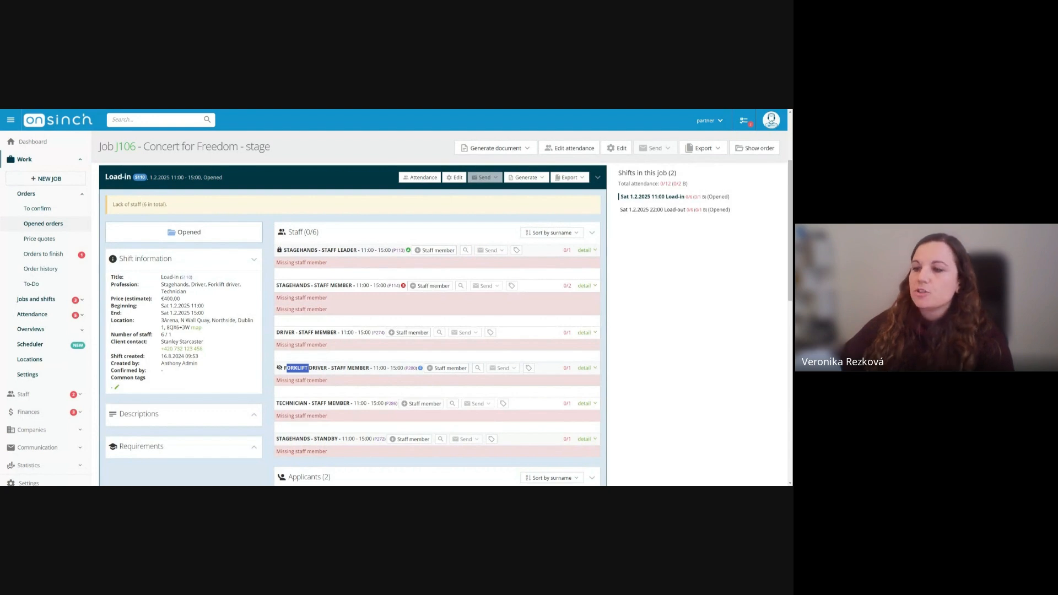
{"action": "left_click_drag", "start_coordinate": [280, 404], "coordinate": [308, 404]}
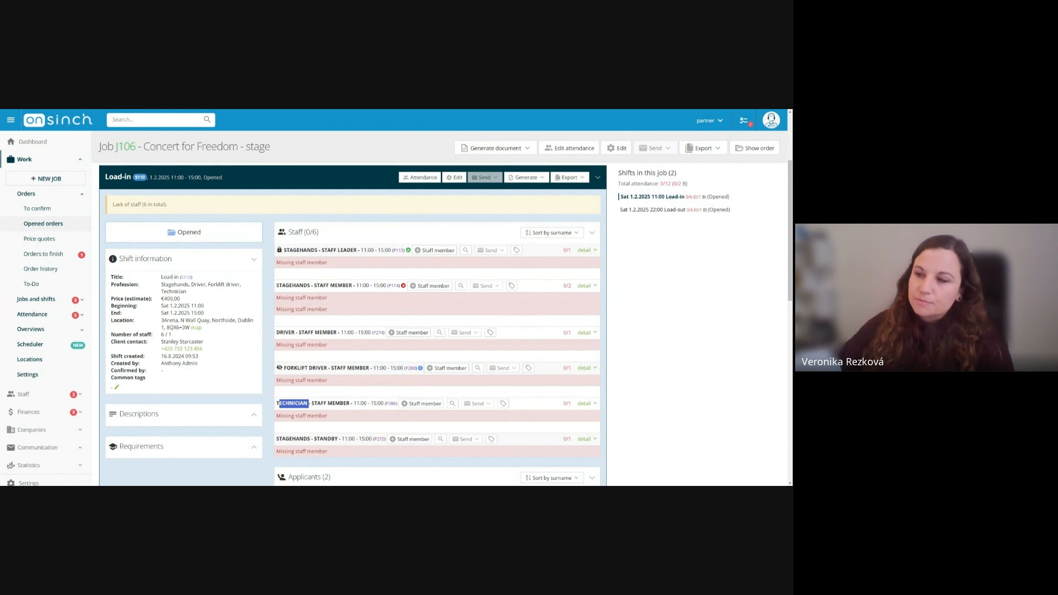
Compare the staff leader, staff member and standby roles across the positions of the Load-in shift.
{"action": "left_click", "coordinate": [325, 250]}
{"action": "left_click_drag", "start_coordinate": [323, 250], "coordinate": [358, 251]}
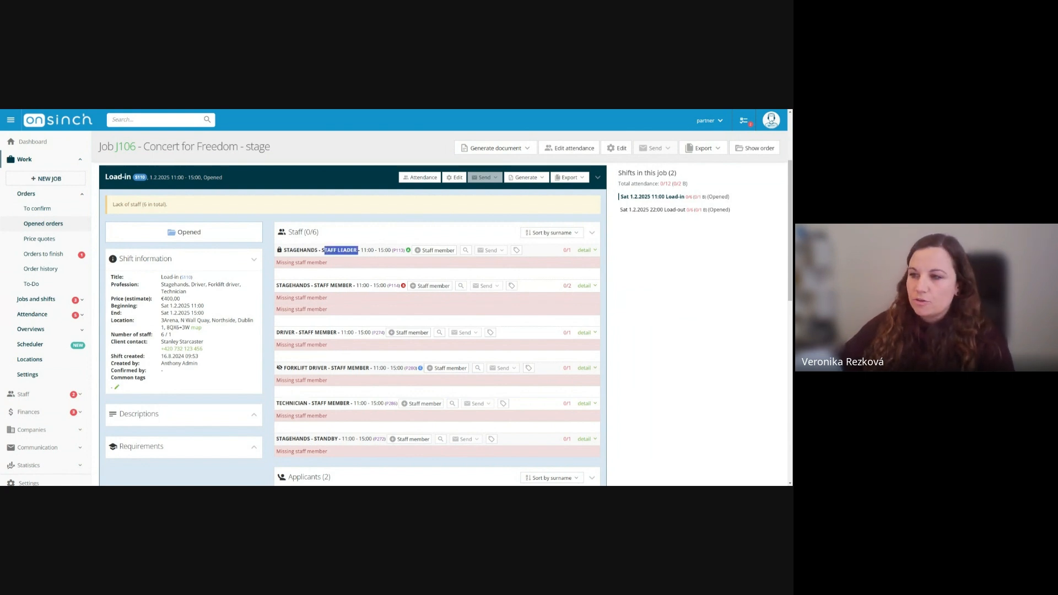
{"action": "left_click_drag", "start_coordinate": [314, 286], "coordinate": [352, 286]}
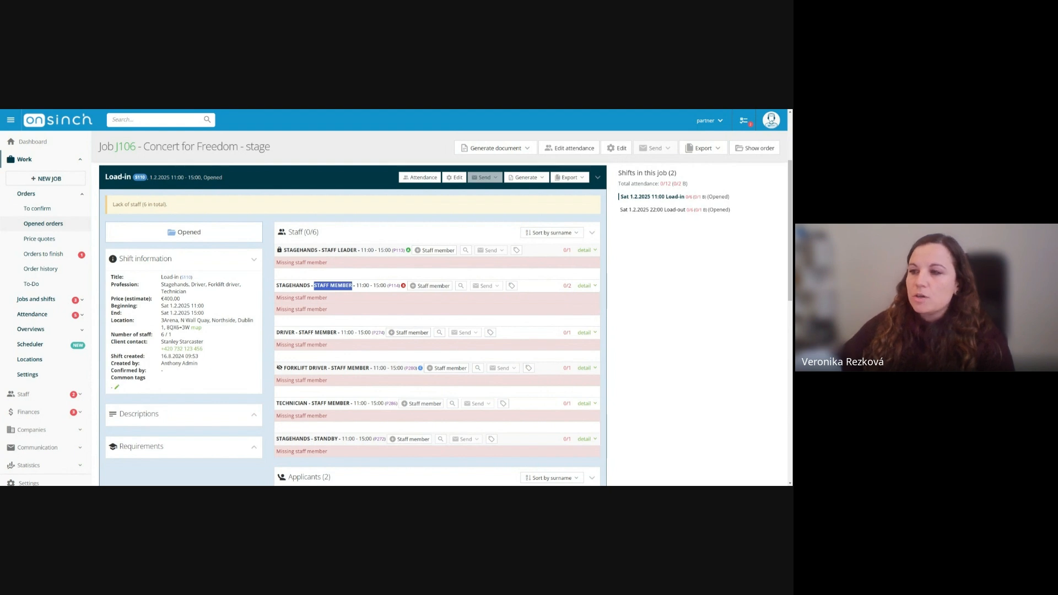
{"action": "left_click_drag", "start_coordinate": [322, 251], "coordinate": [357, 250]}
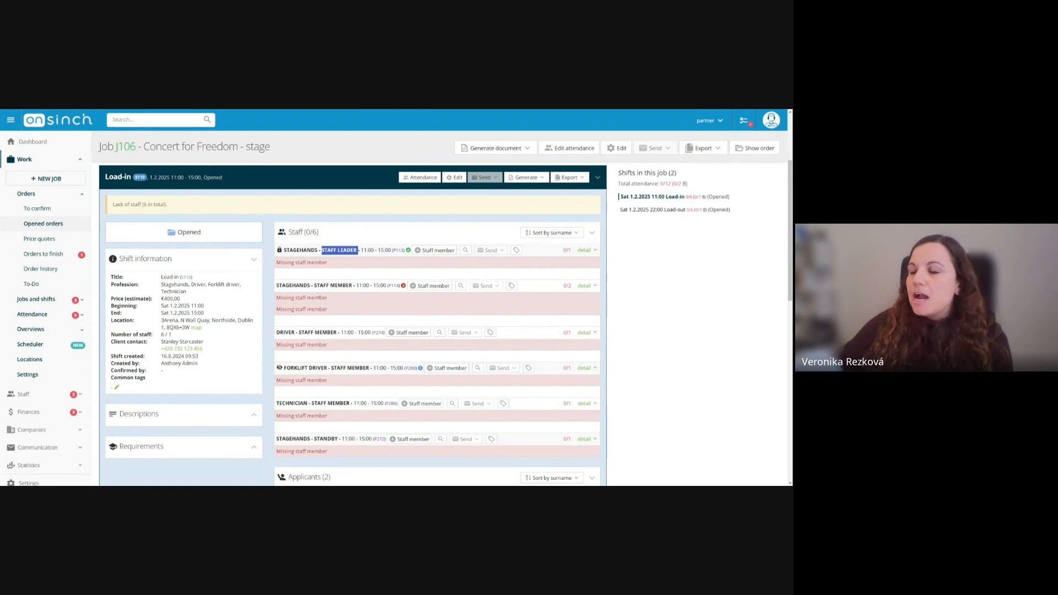
{"action": "left_click_drag", "start_coordinate": [314, 285], "coordinate": [352, 285]}
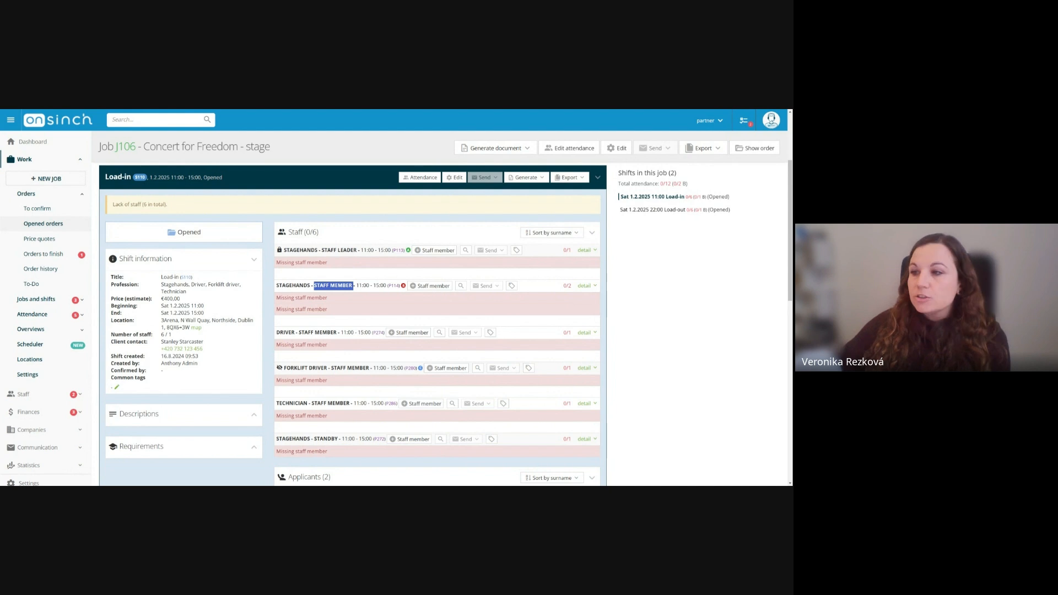
{"action": "left_click_drag", "start_coordinate": [299, 332], "coordinate": [369, 367]}
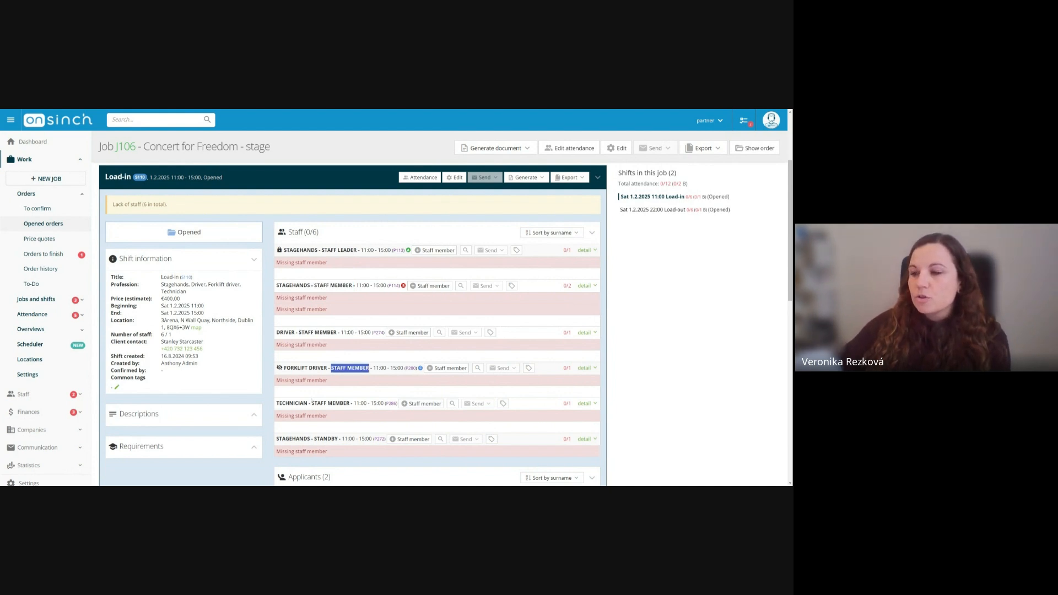
{"action": "left_click_drag", "start_coordinate": [314, 403], "coordinate": [349, 403]}
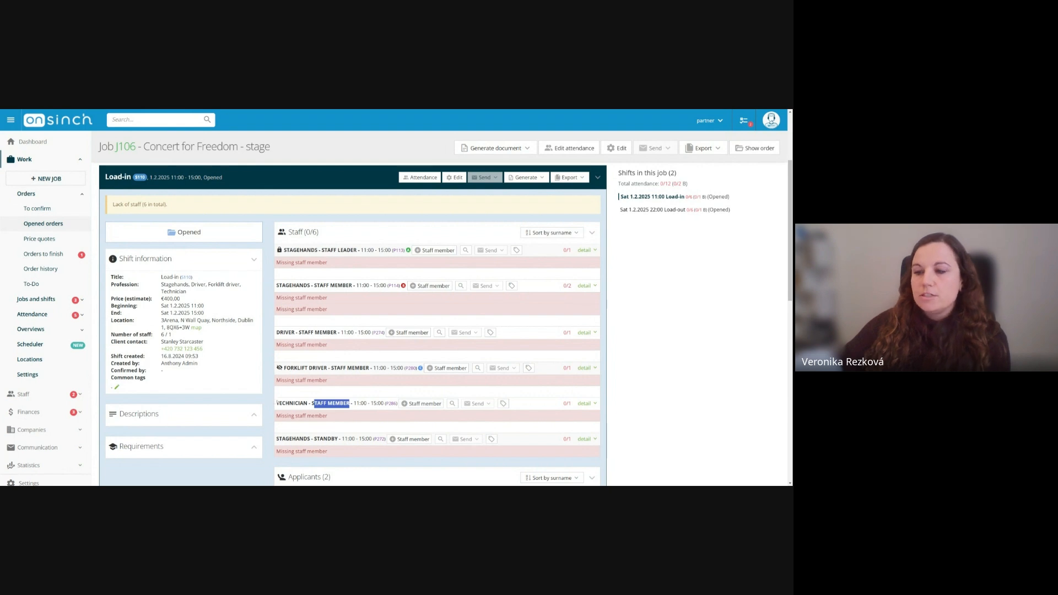
{"action": "left_click", "coordinate": [332, 401]}
{"action": "scroll", "coordinate": [332, 397], "scroll_direction": "down", "scroll_amount": 1}
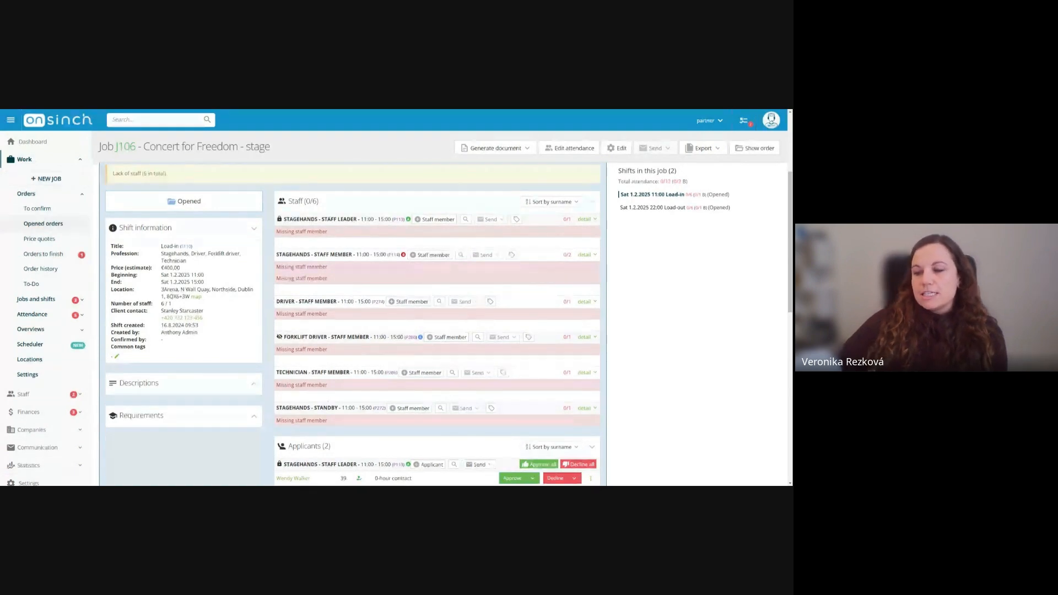
{"action": "left_click_drag", "start_coordinate": [314, 407], "coordinate": [337, 407]}
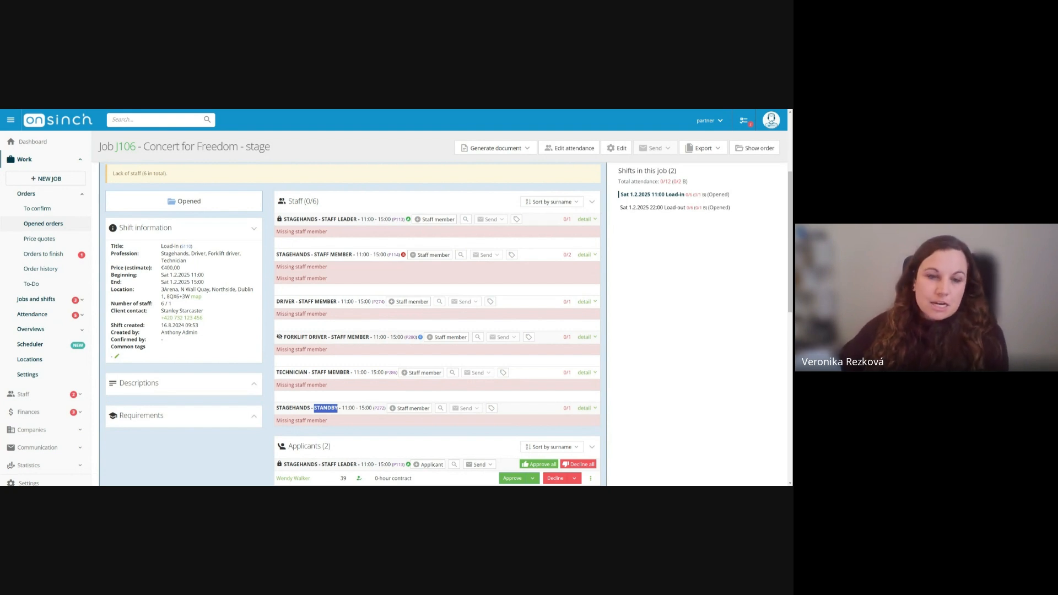
{"action": "left_click", "coordinate": [326, 408]}
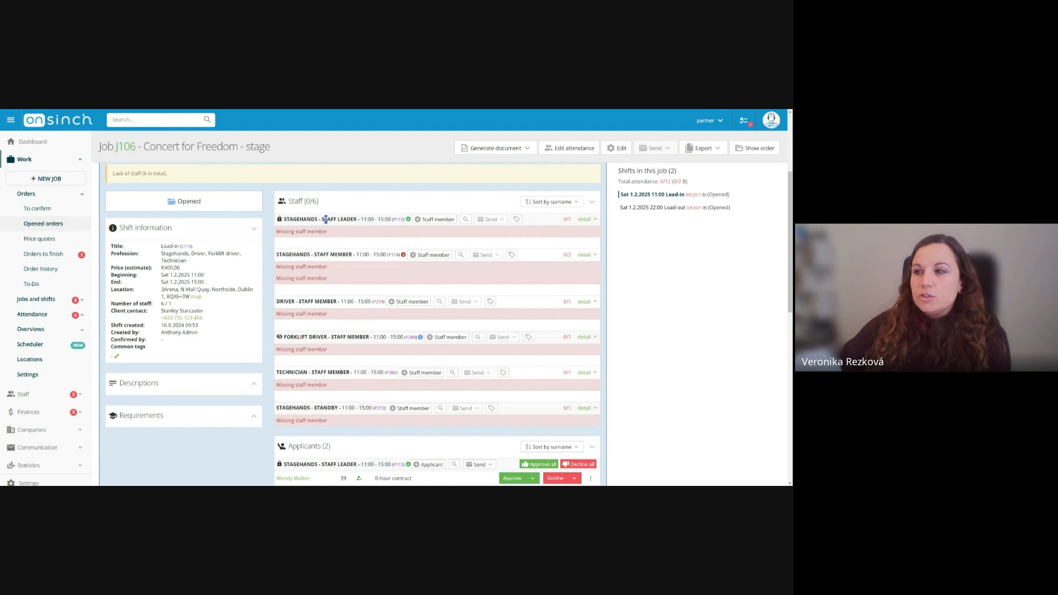
{"action": "left_click_drag", "start_coordinate": [326, 219], "coordinate": [360, 219]}
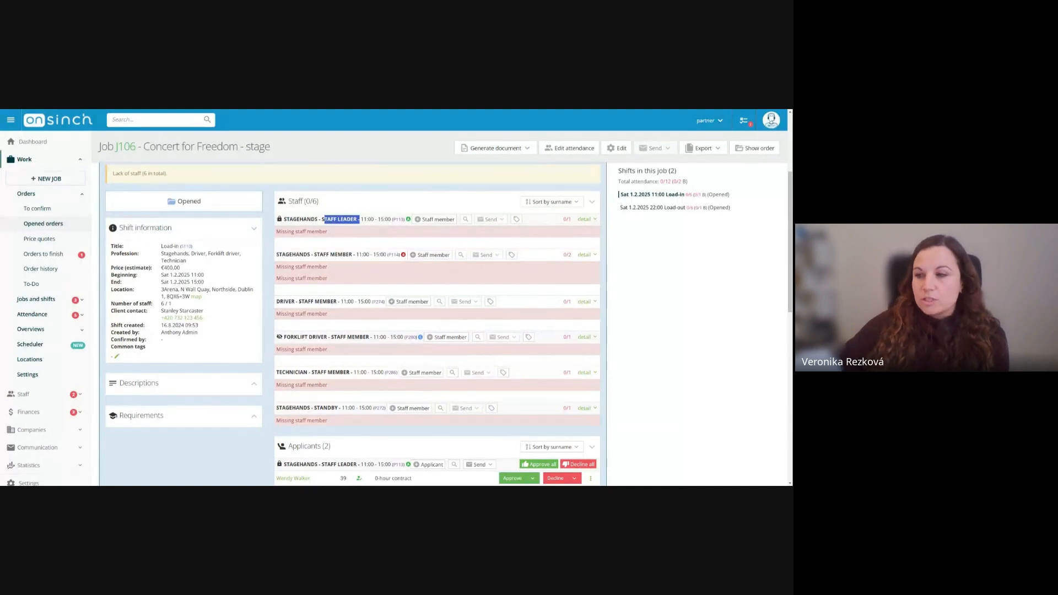
{"action": "left_click_drag", "start_coordinate": [314, 408], "coordinate": [338, 408]}
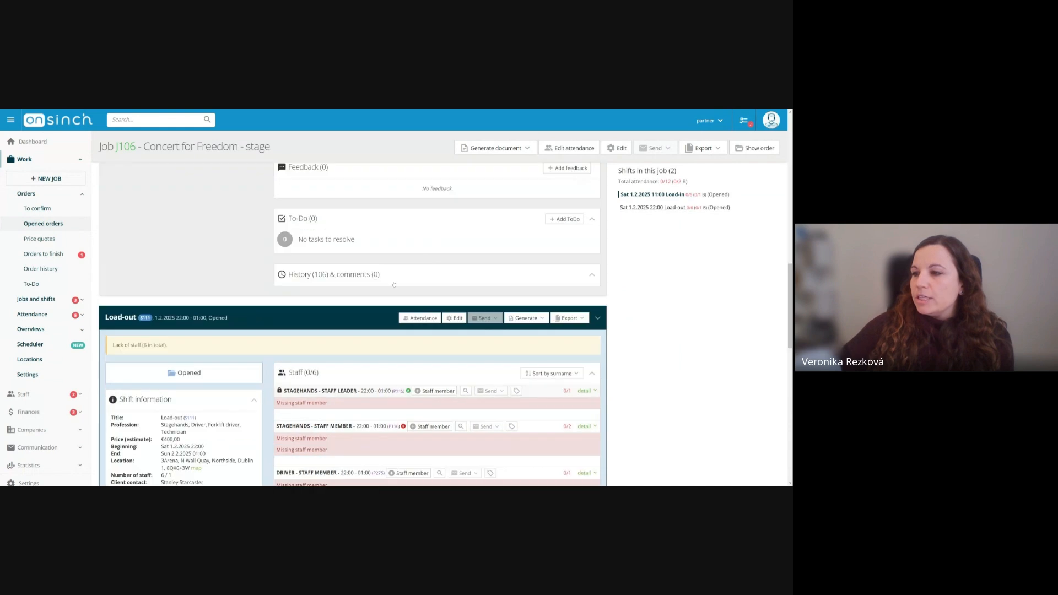
Examine the position group marker in the Load-out shift and the lock marker on the Load-in shift's Stagehands staff leader position.
{"action": "scroll", "coordinate": [394, 284], "scroll_direction": "down", "scroll_amount": 1}
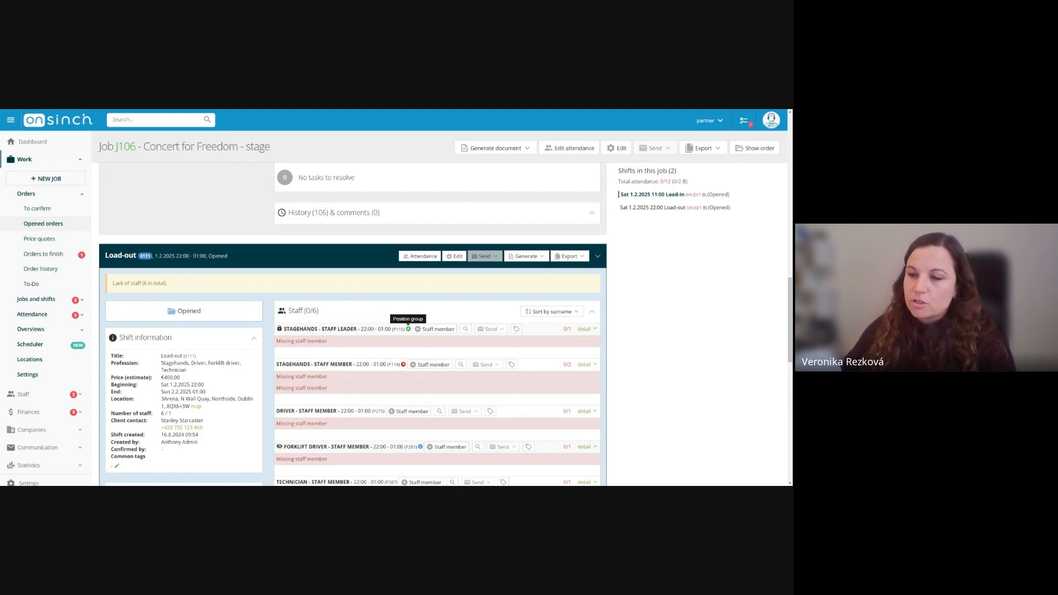
{"action": "scroll", "coordinate": [345, 293], "scroll_direction": "up", "scroll_amount": 5}
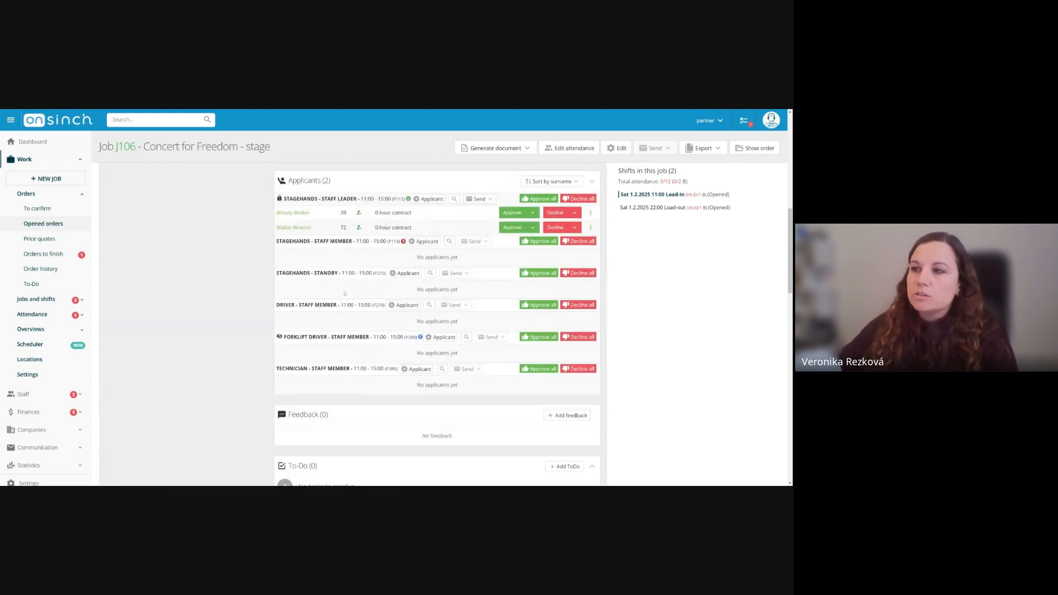
{"action": "scroll", "coordinate": [177, 226], "scroll_direction": "up", "scroll_amount": 5}
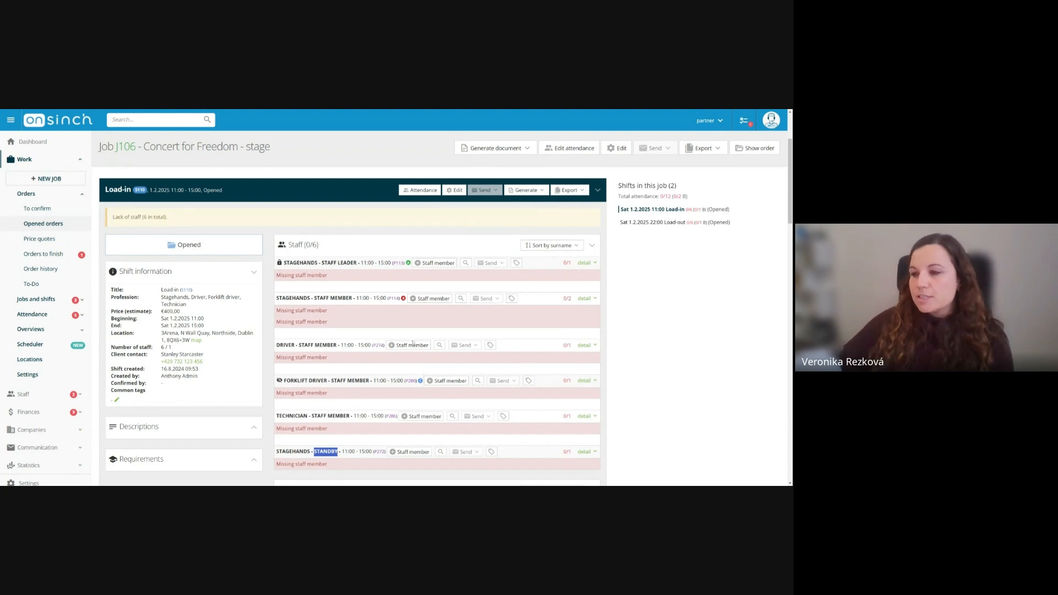
{"action": "scroll", "coordinate": [412, 342], "scroll_direction": "down", "scroll_amount": 1}
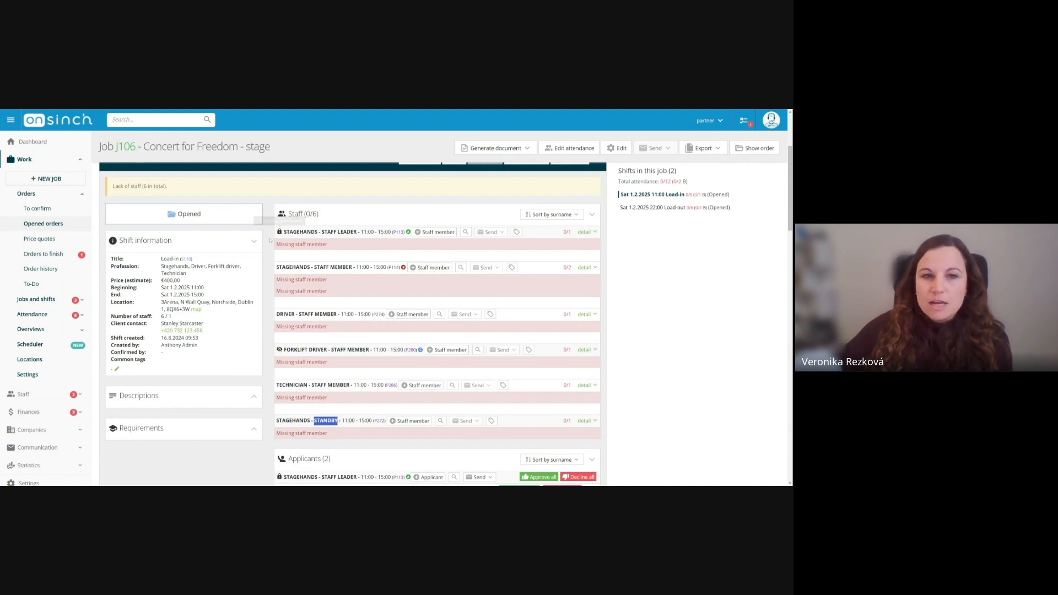
{"action": "left_click_drag", "start_coordinate": [358, 232], "coordinate": [282, 232]}
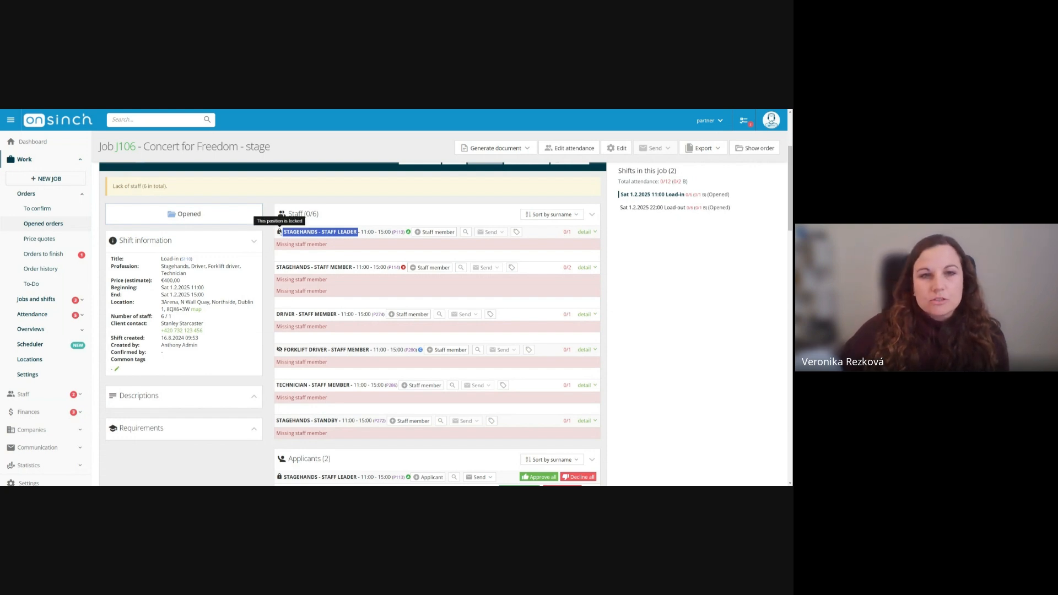
{"action": "left_click", "coordinate": [268, 218]}
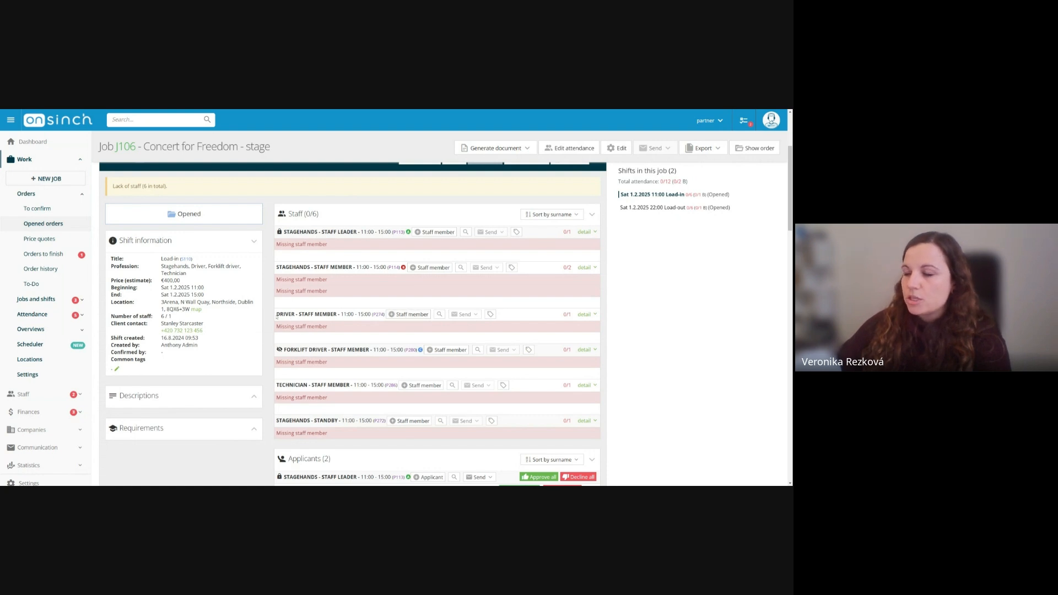
Find a staff member by first name and add them to the Load-in shift's Driver position with the 0-hour contract.
{"action": "left_click_drag", "start_coordinate": [277, 316], "coordinate": [343, 315]}
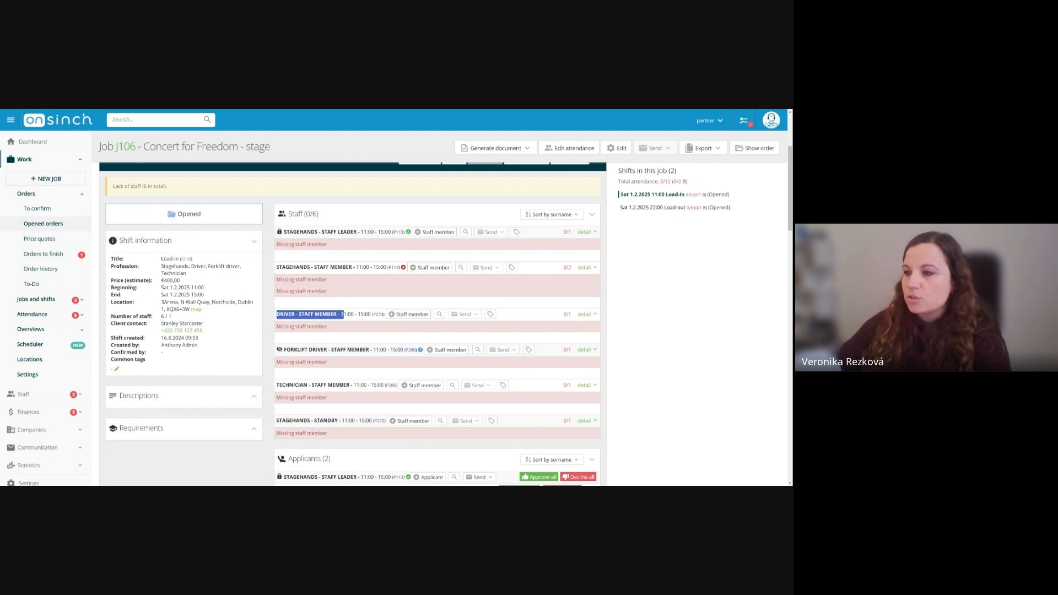
{"action": "left_click", "coordinate": [397, 314]}
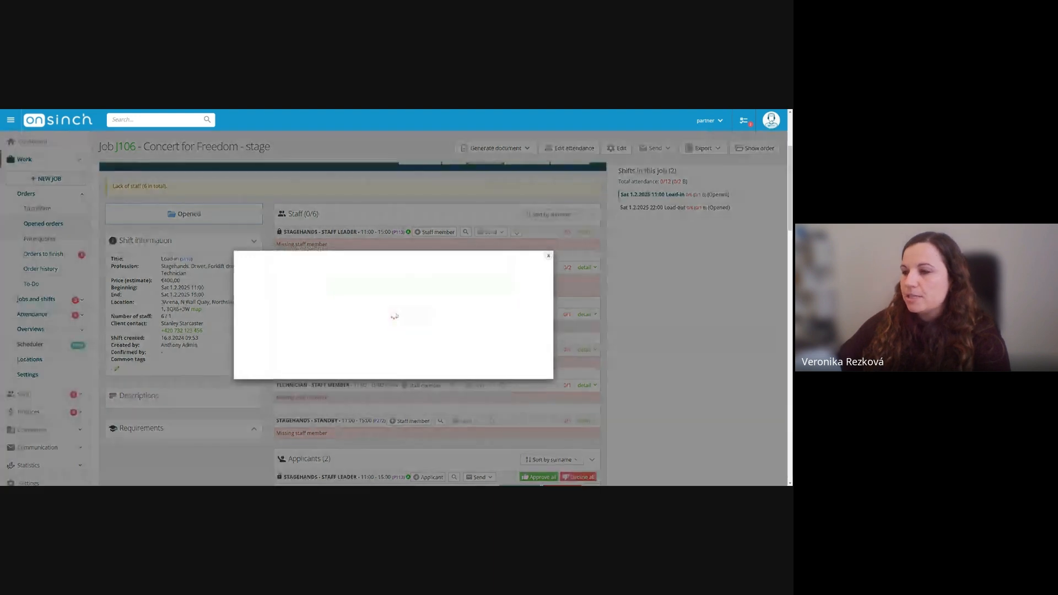
{"action": "left_click", "coordinate": [361, 285]}
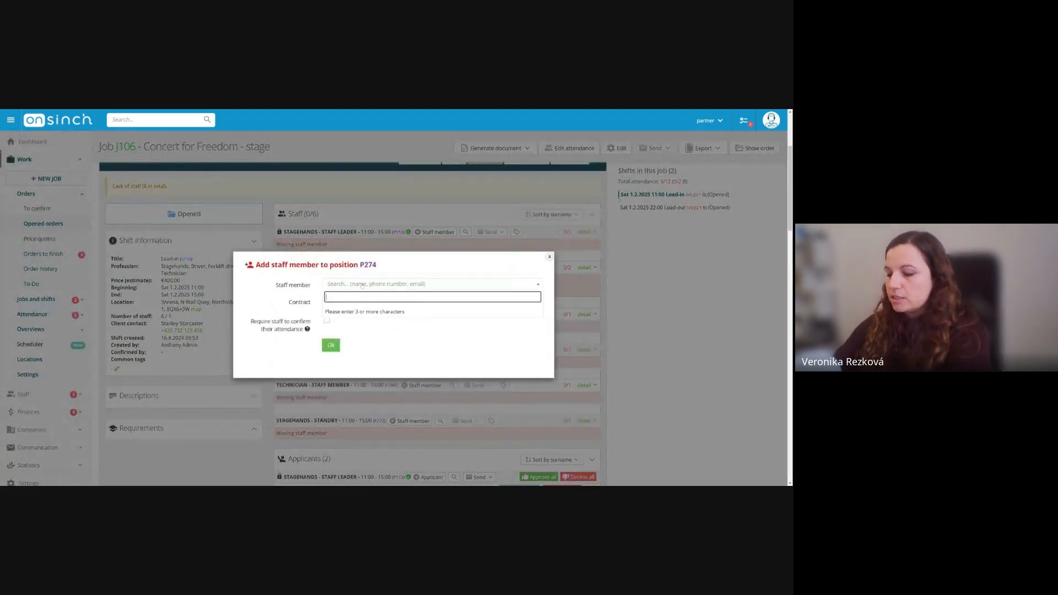
{"action": "type", "text": "richa"}
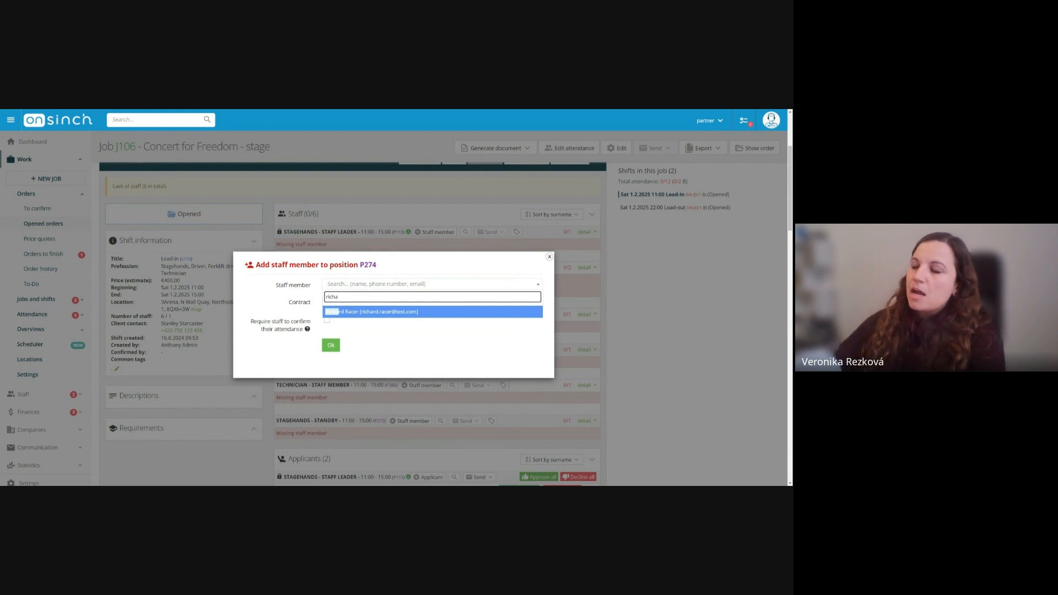
{"action": "left_click", "coordinate": [358, 313]}
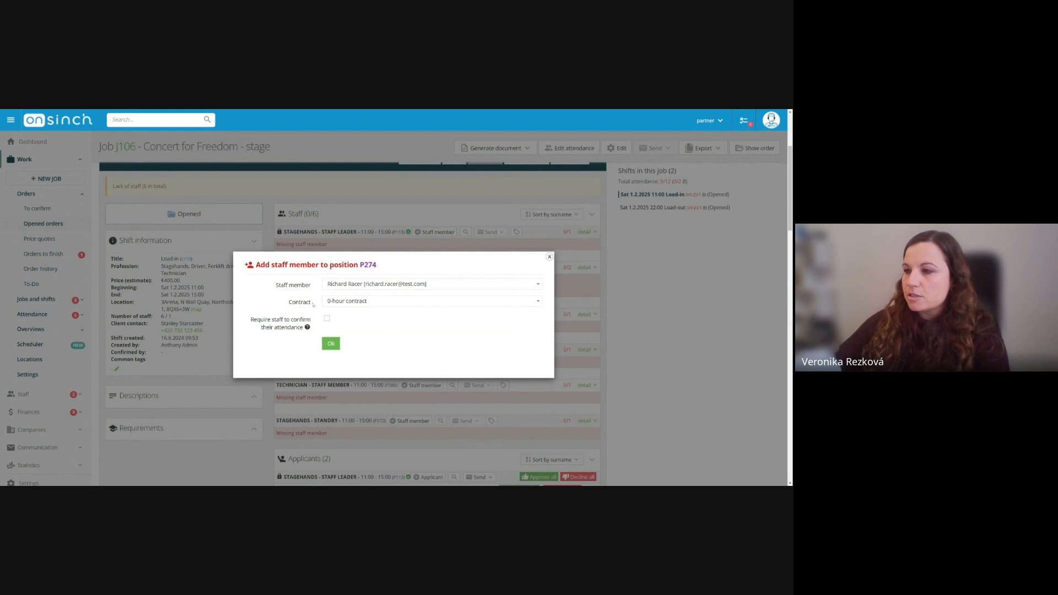
{"action": "left_click_drag", "start_coordinate": [288, 301], "coordinate": [312, 303]}
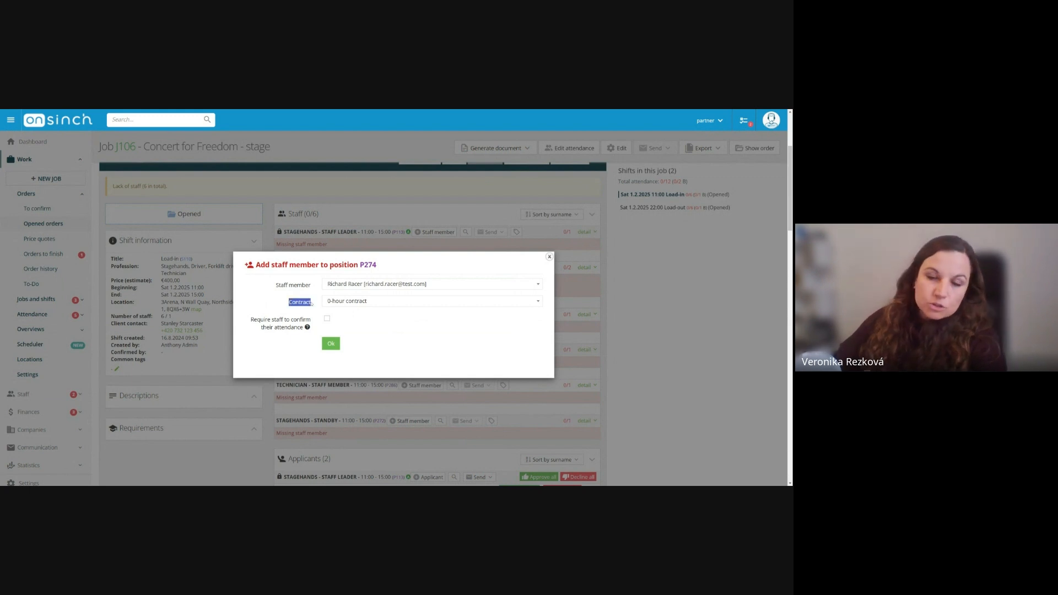
{"action": "left_click", "coordinate": [331, 344]}
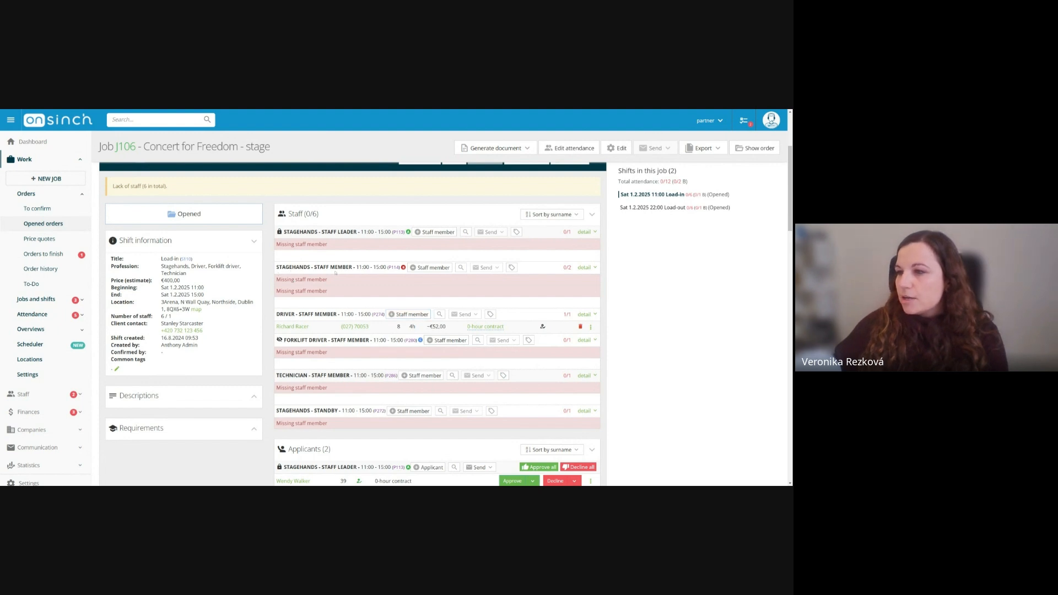
Start adding staff to the Load-in shift's Stagehands staff member position and pick a staff member found by first name.
{"action": "left_click_drag", "start_coordinate": [278, 267], "coordinate": [353, 269]}
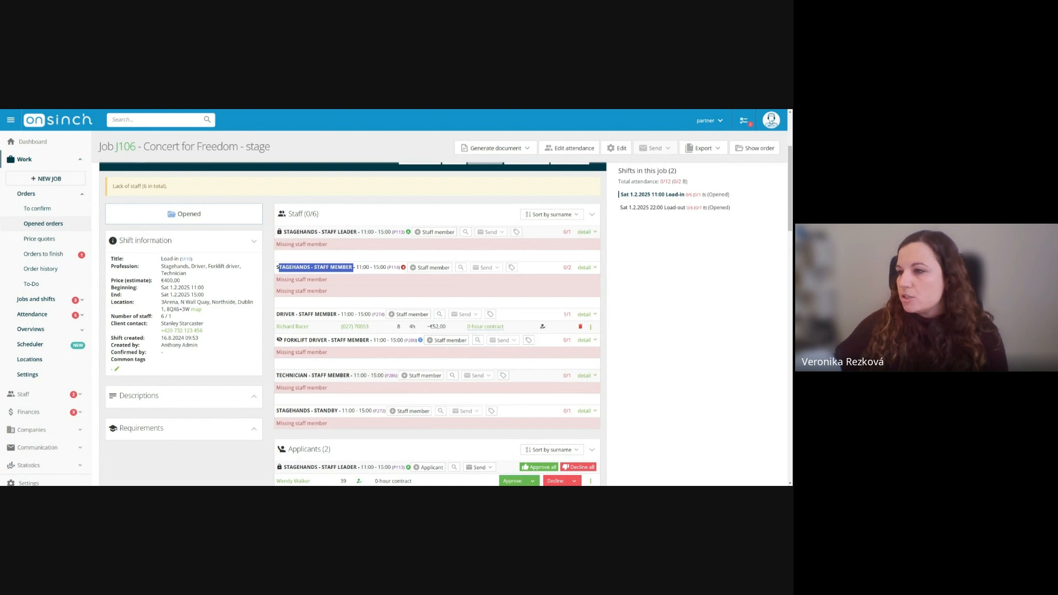
{"action": "left_click", "coordinate": [430, 267]}
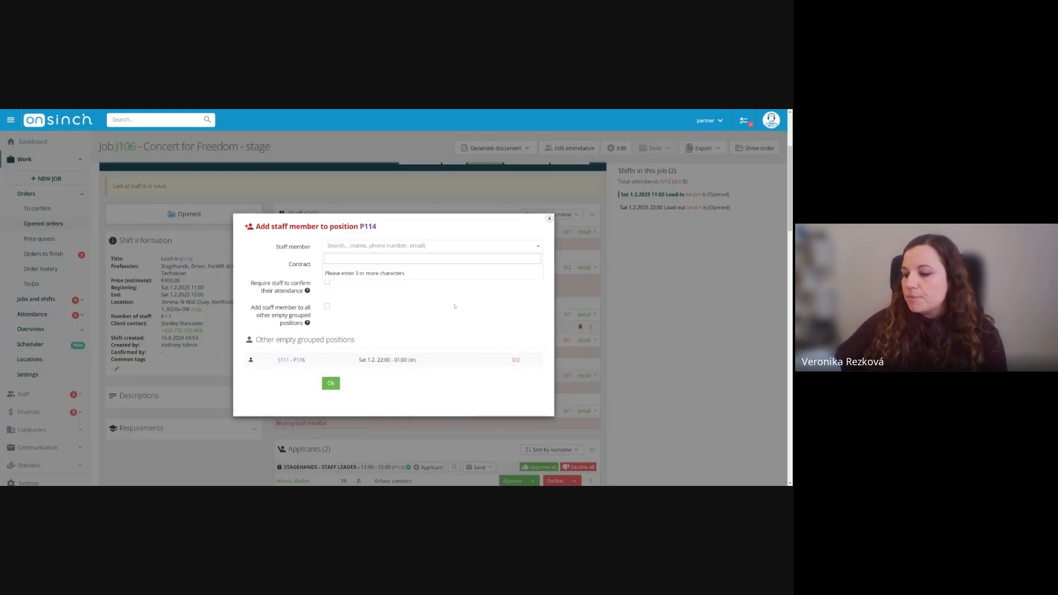
{"action": "left_click", "coordinate": [448, 313]}
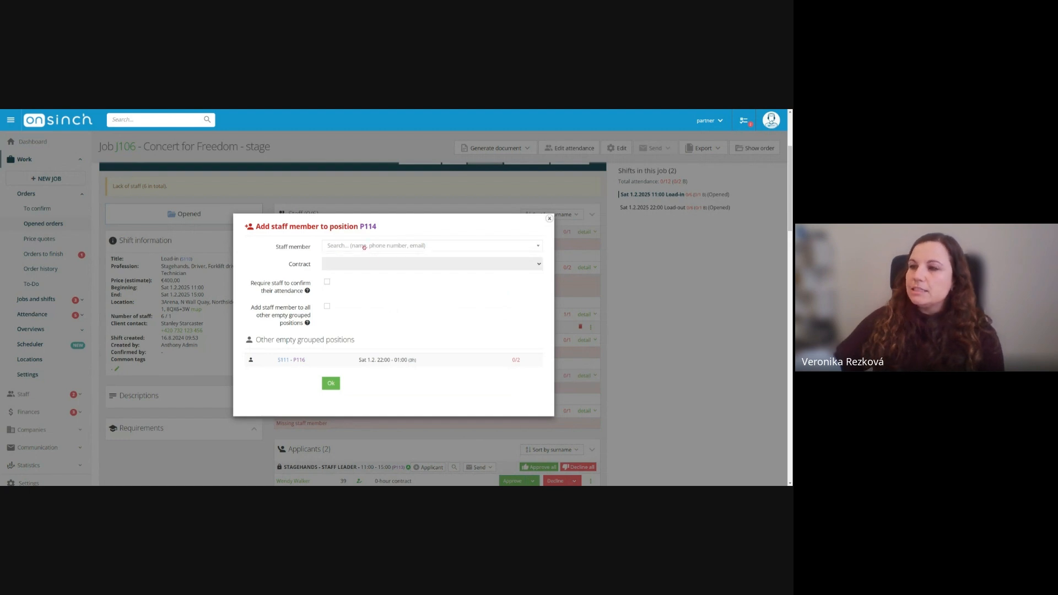
{"action": "left_click", "coordinate": [364, 247]}
{"action": "type", "text": "harry"}
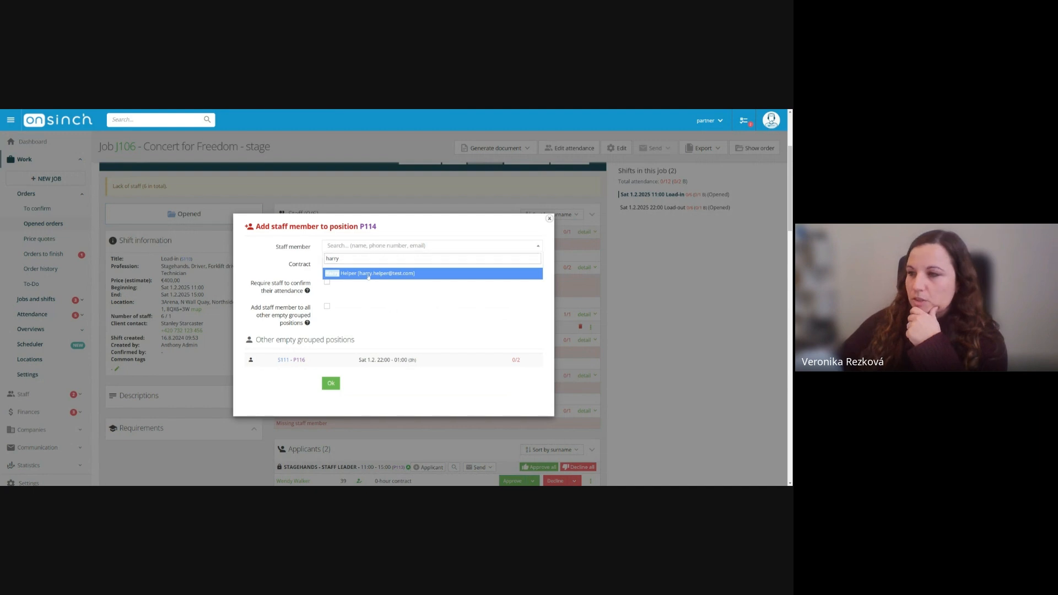
{"action": "left_click", "coordinate": [368, 274]}
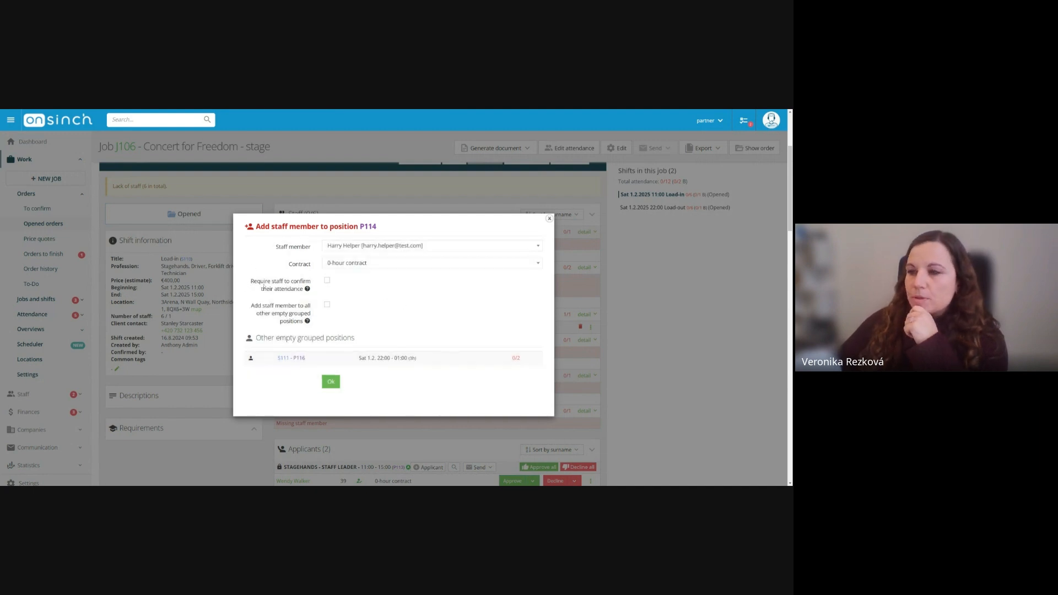
Require the staff member to confirm attendance, include all other empty grouped positions, and add them to the Stagehands position.
{"action": "mouse_move", "coordinate": [251, 282]}
{"action": "left_mouse_down"}
{"action": "mouse_move", "coordinate": [268, 282]}
{"action": "mouse_move", "coordinate": [254, 283]}
{"action": "left_mouse_up"}
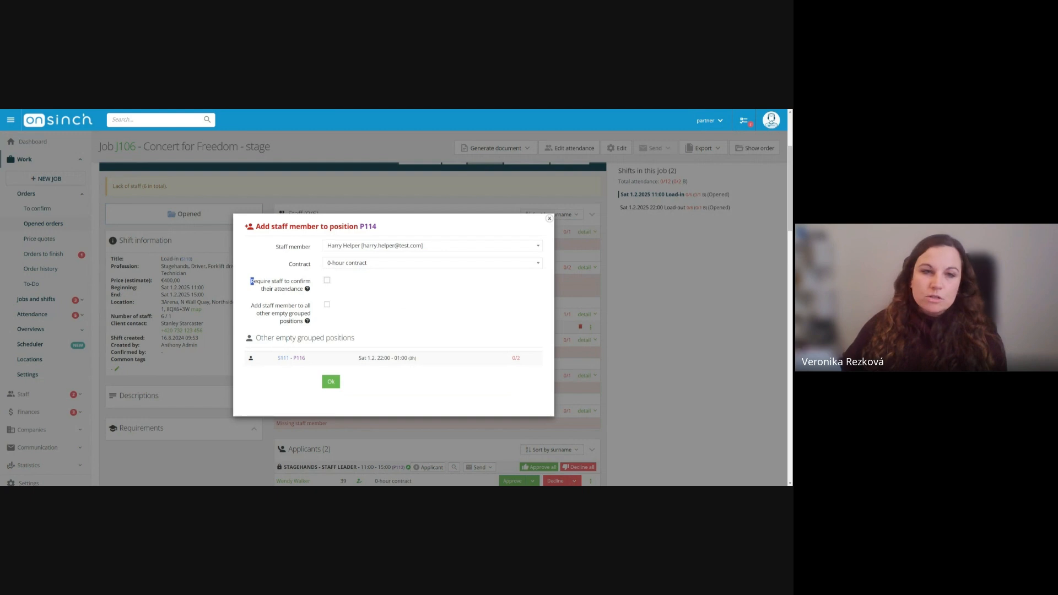
{"action": "left_click", "coordinate": [328, 281]}
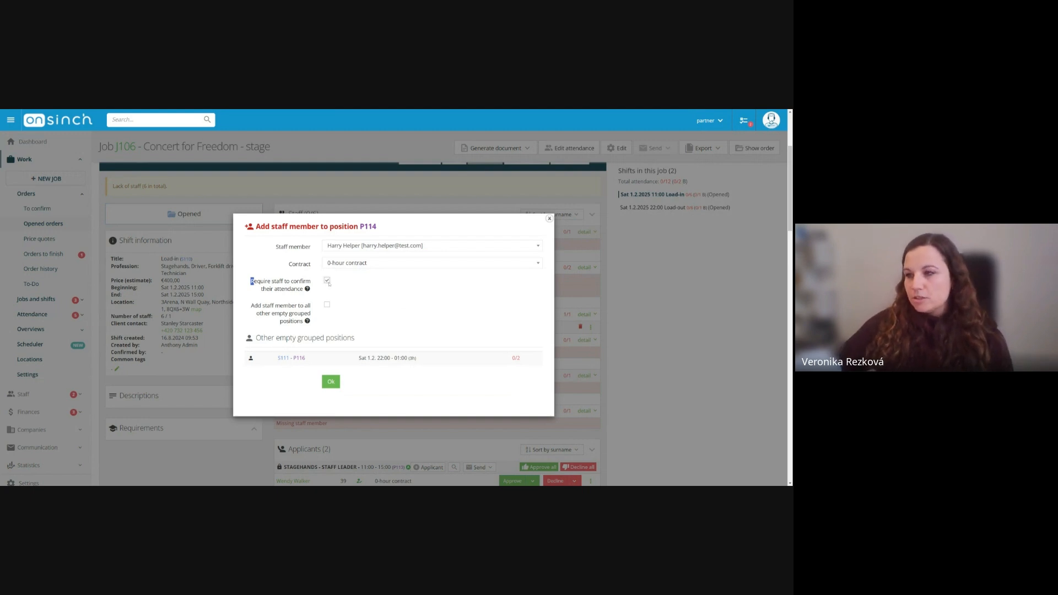
{"action": "left_click", "coordinate": [357, 289]}
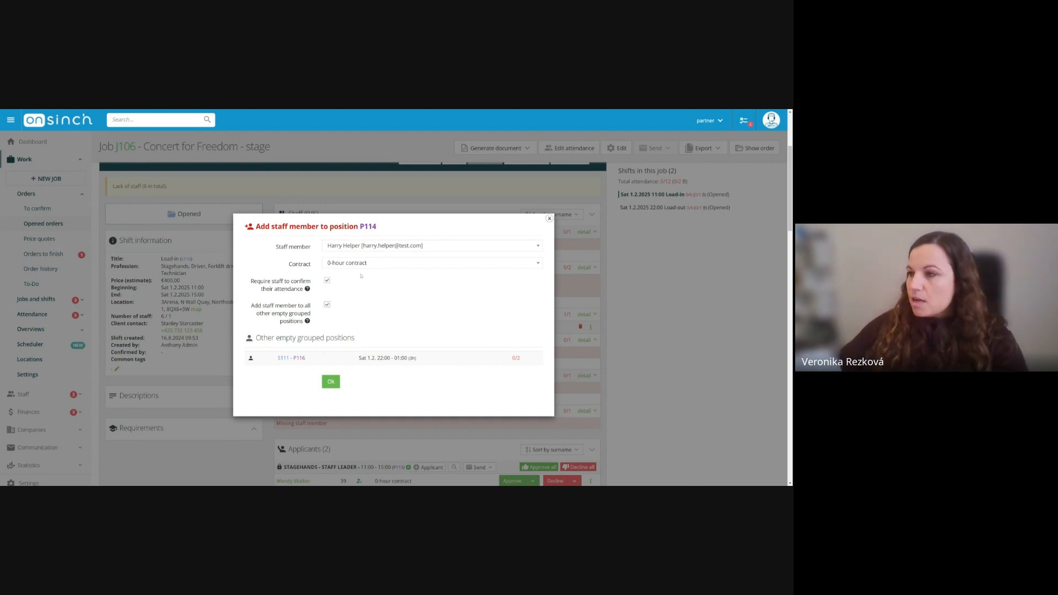
{"action": "left_click", "coordinate": [332, 382]}
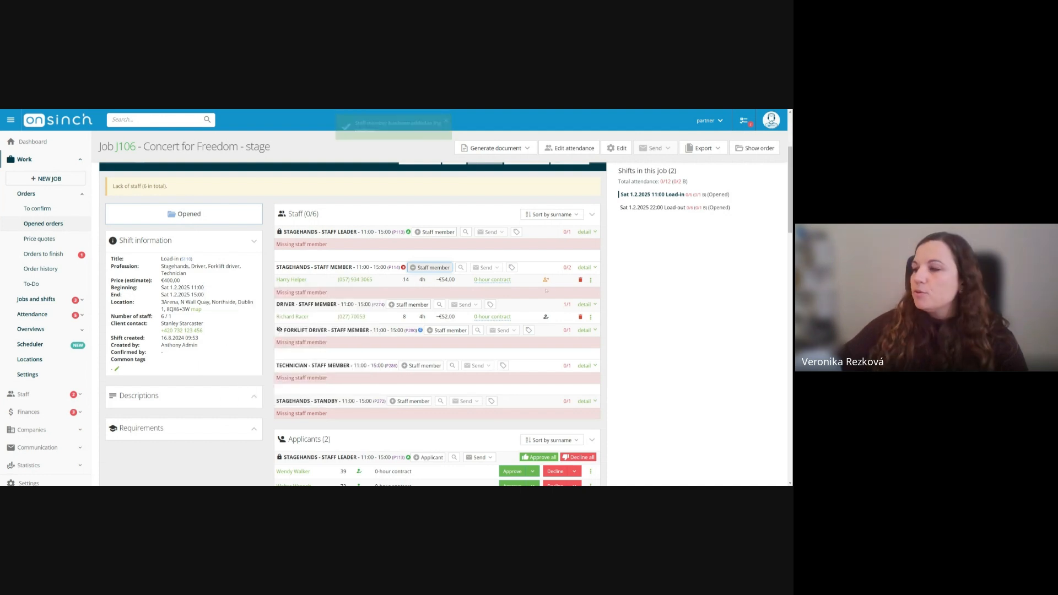
Open the profile of the staff member added to the Stagehands position and sign in as them.
{"action": "mouse_move", "coordinate": [547, 281]}
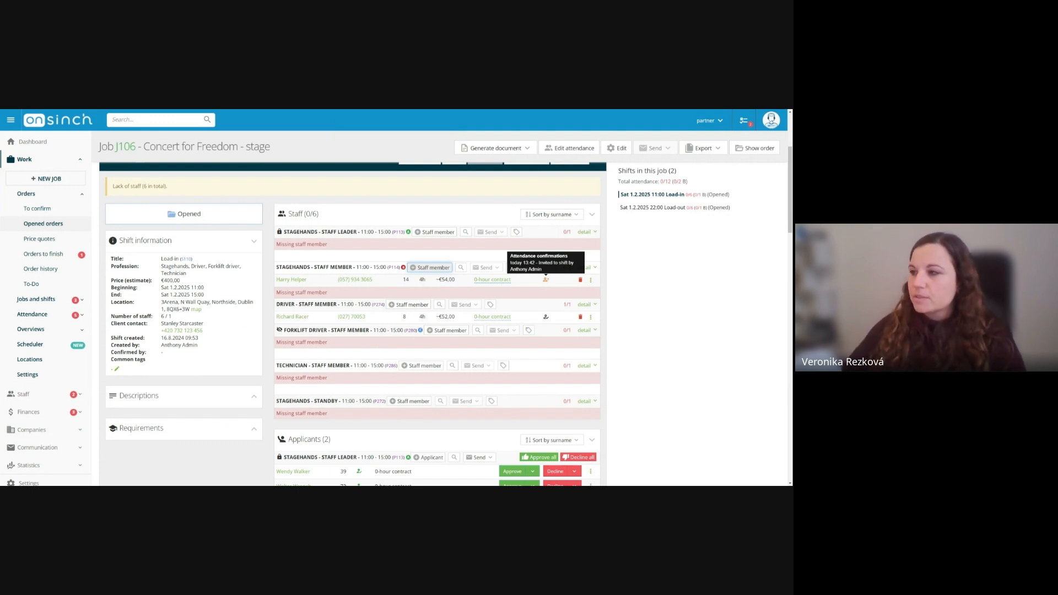
{"action": "mouse_move", "coordinate": [547, 319]}
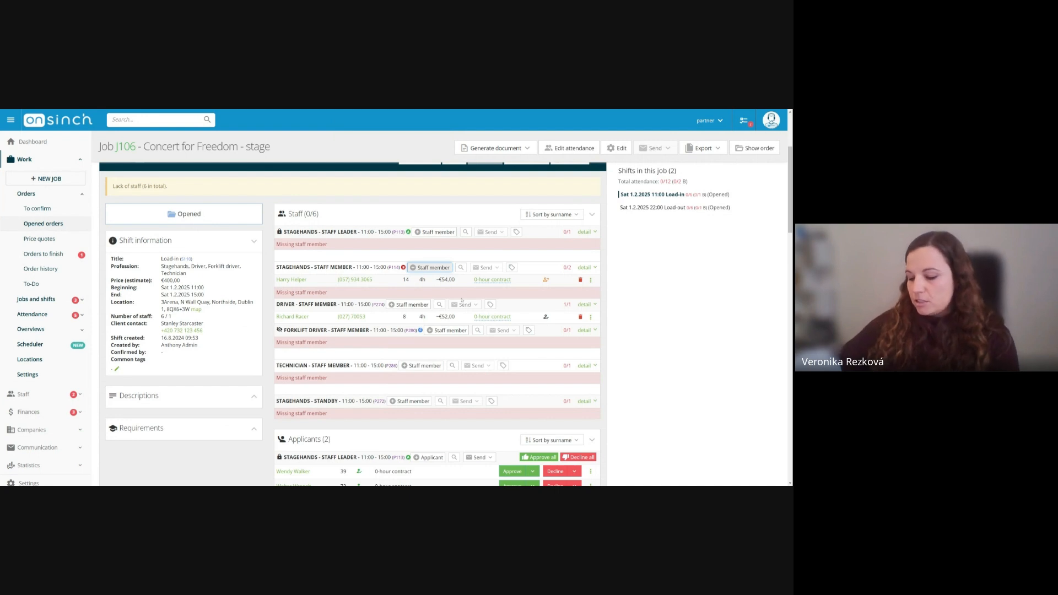
{"action": "mouse_move", "coordinate": [287, 281]}
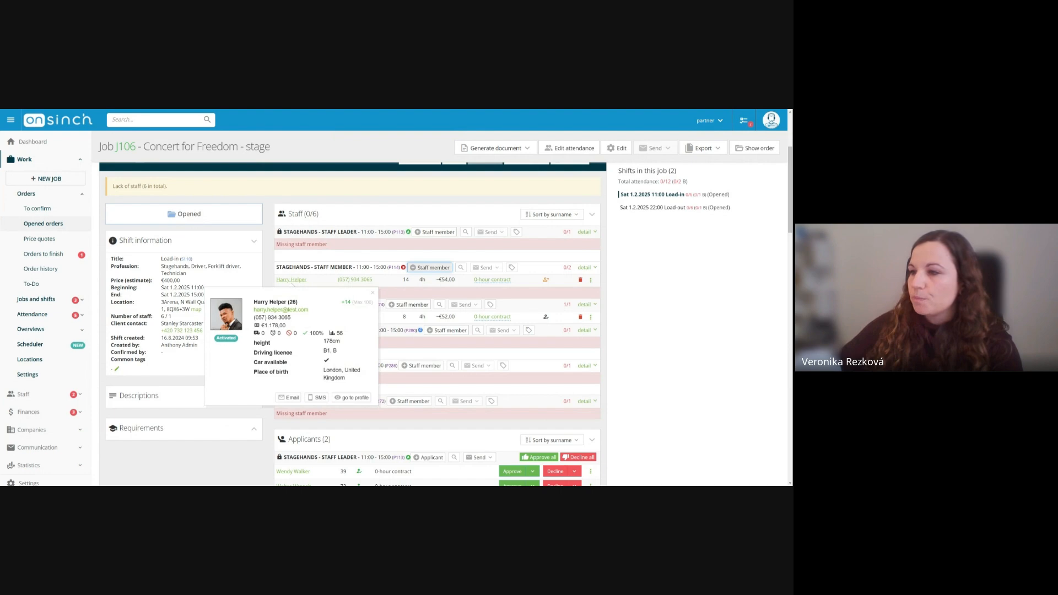
{"action": "left_click", "coordinate": [287, 281]}
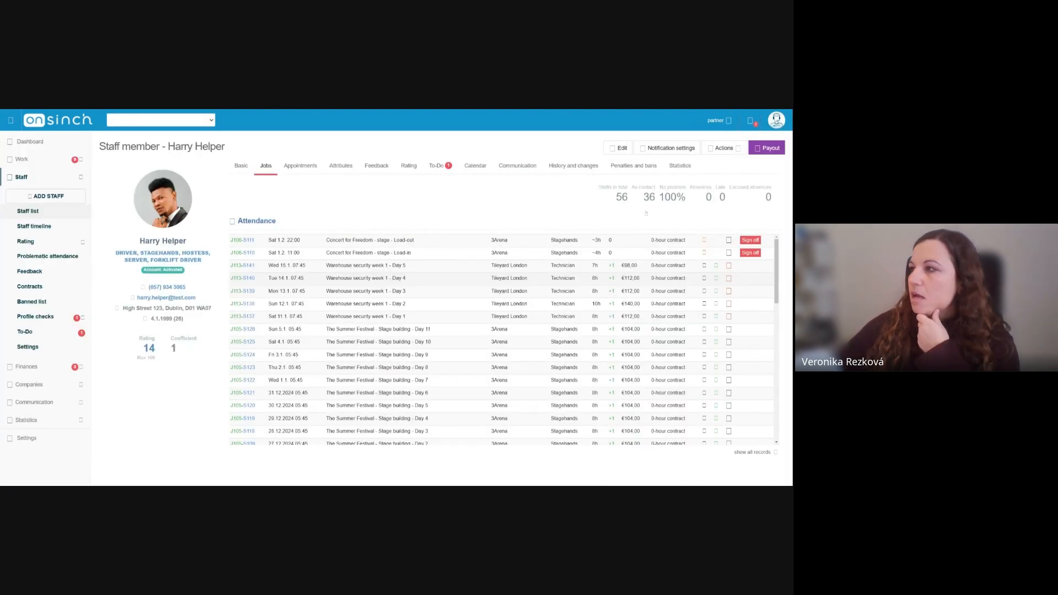
{"action": "left_click", "coordinate": [723, 150]}
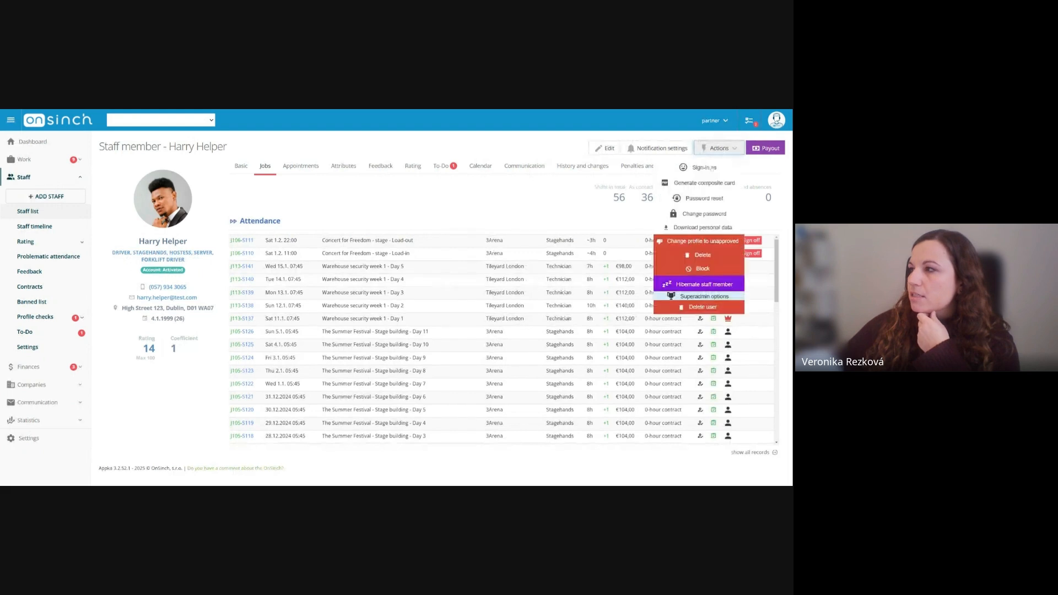
{"action": "left_click", "coordinate": [710, 169]}
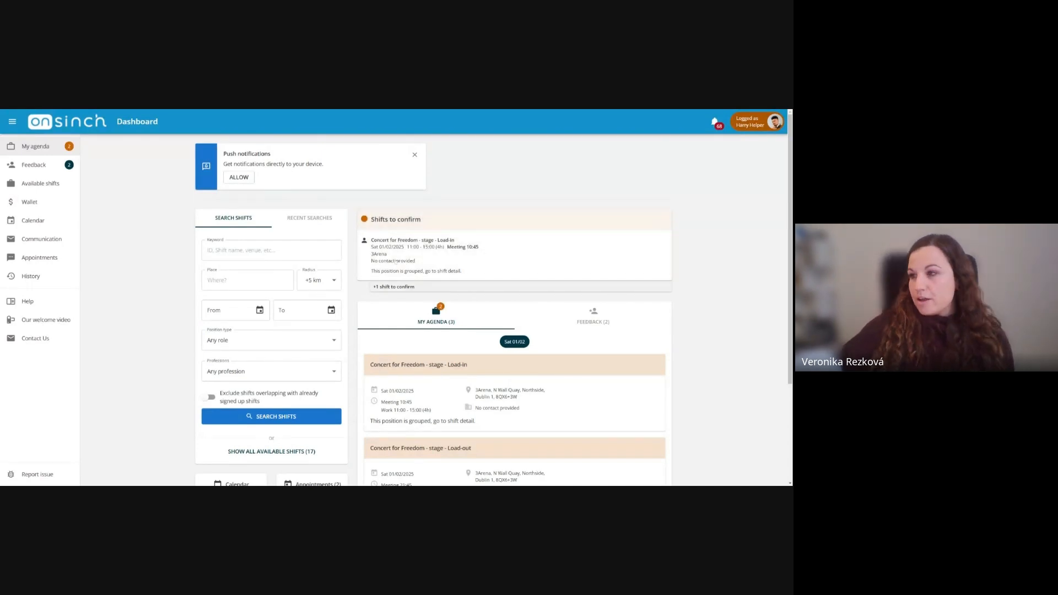
Open the Concert for Freedom Load-in shift awaiting confirmation and confirm attendance for it and its grouped Load-out shift.
{"action": "left_click", "coordinate": [457, 252]}
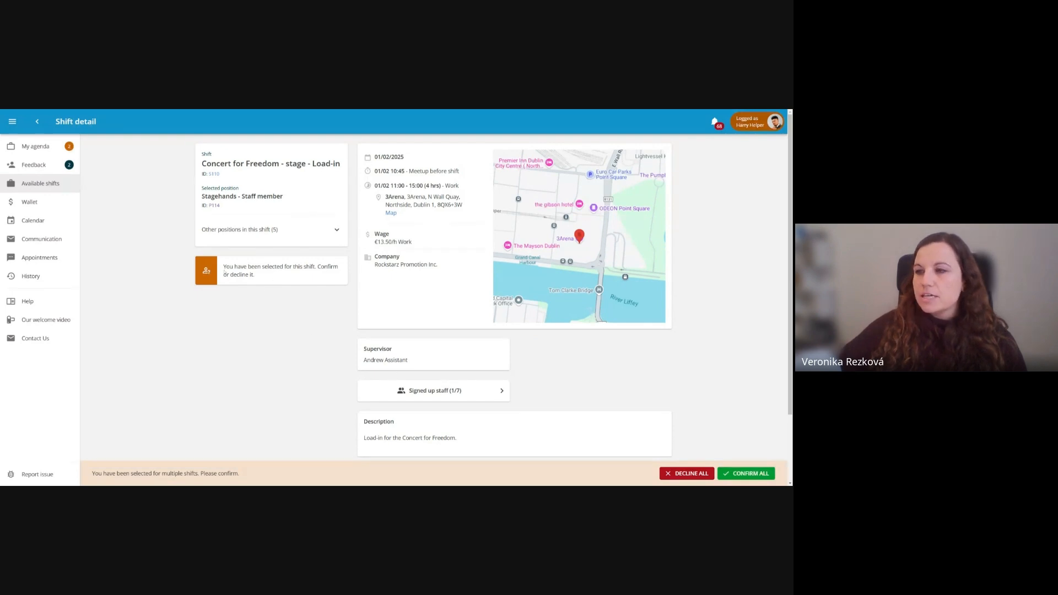
{"action": "left_click_drag", "start_coordinate": [225, 273], "coordinate": [222, 266]}
{"action": "left_click", "coordinate": [256, 335]}
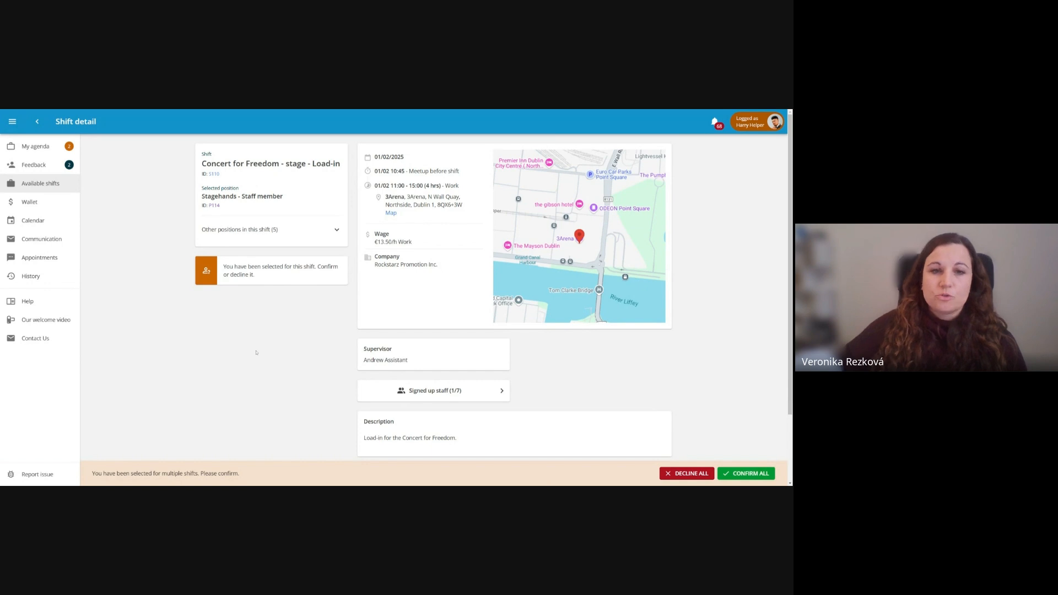
{"action": "scroll", "coordinate": [294, 351], "scroll_direction": "down", "scroll_amount": 3}
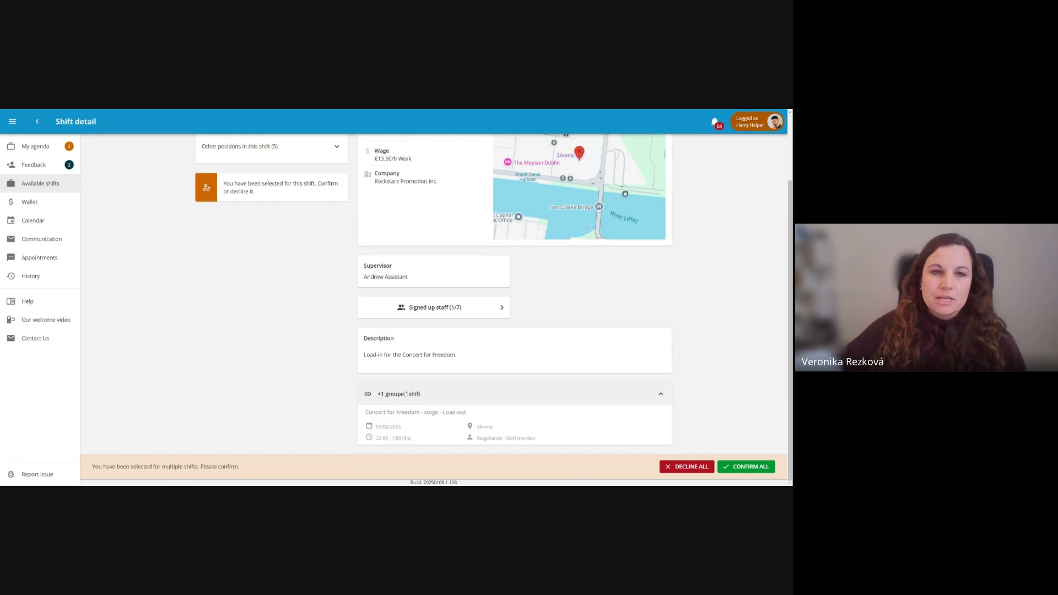
{"action": "scroll", "coordinate": [446, 333], "scroll_direction": "up", "scroll_amount": 1}
{"action": "scroll", "coordinate": [446, 334], "scroll_direction": "up", "scroll_amount": 1}
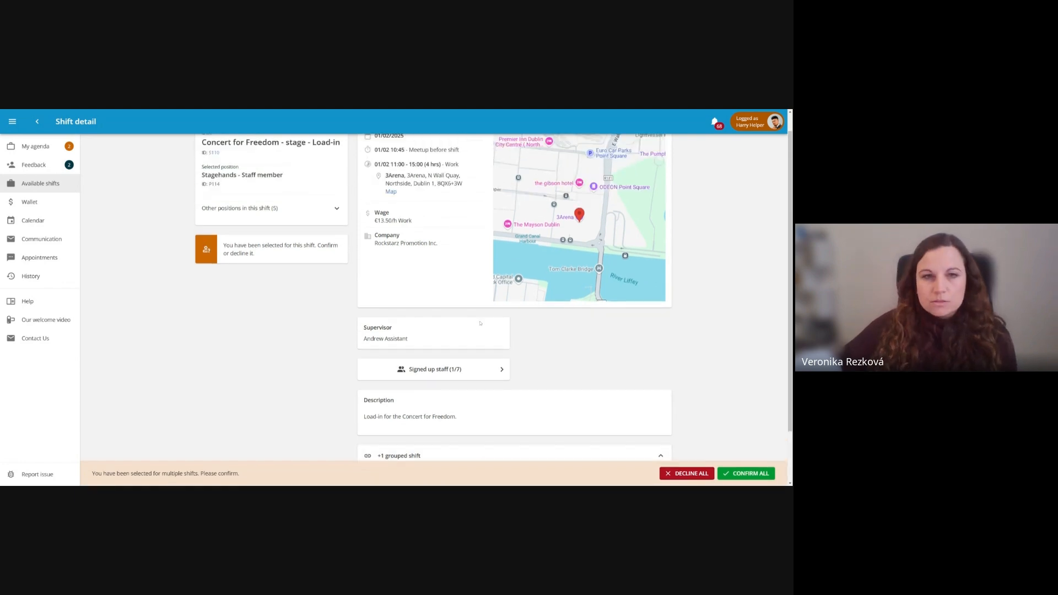
{"action": "scroll", "coordinate": [420, 417], "scroll_direction": "down", "scroll_amount": 2}
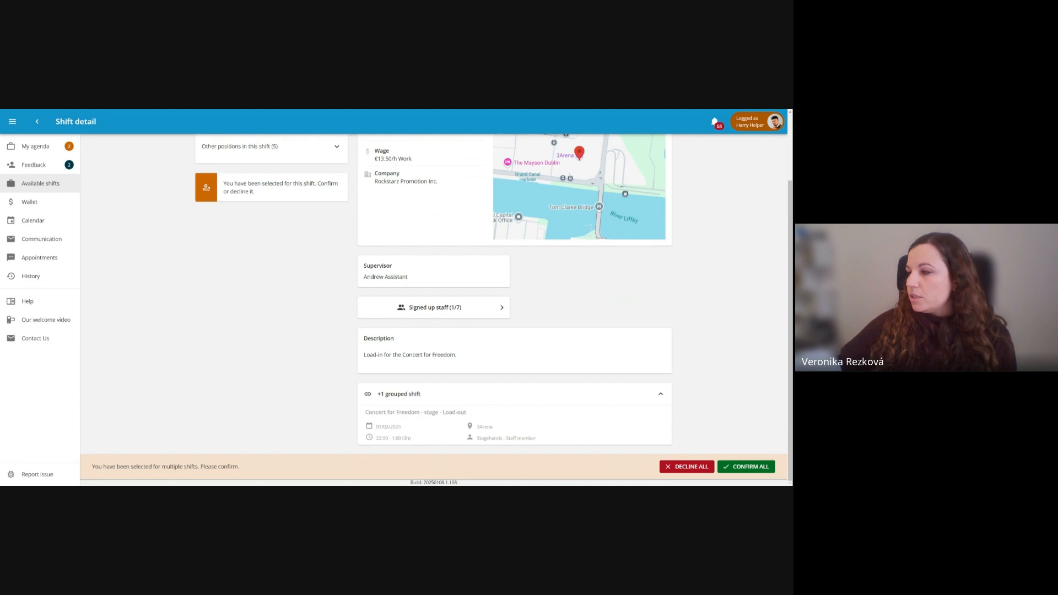
{"action": "left_click", "coordinate": [743, 467]}
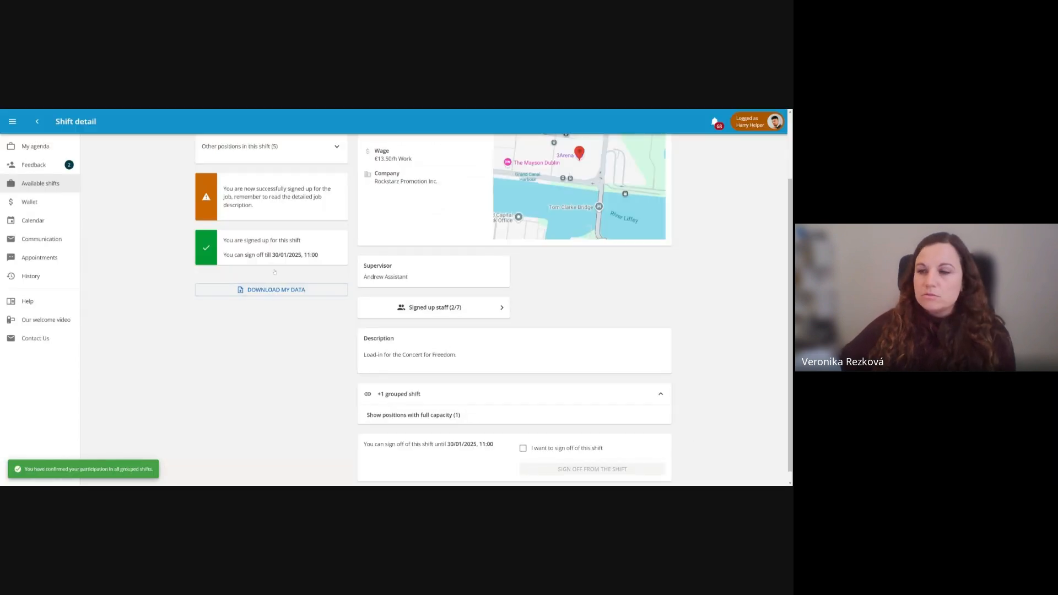
{"action": "scroll", "coordinate": [280, 278], "scroll_direction": "up", "scroll_amount": 2}
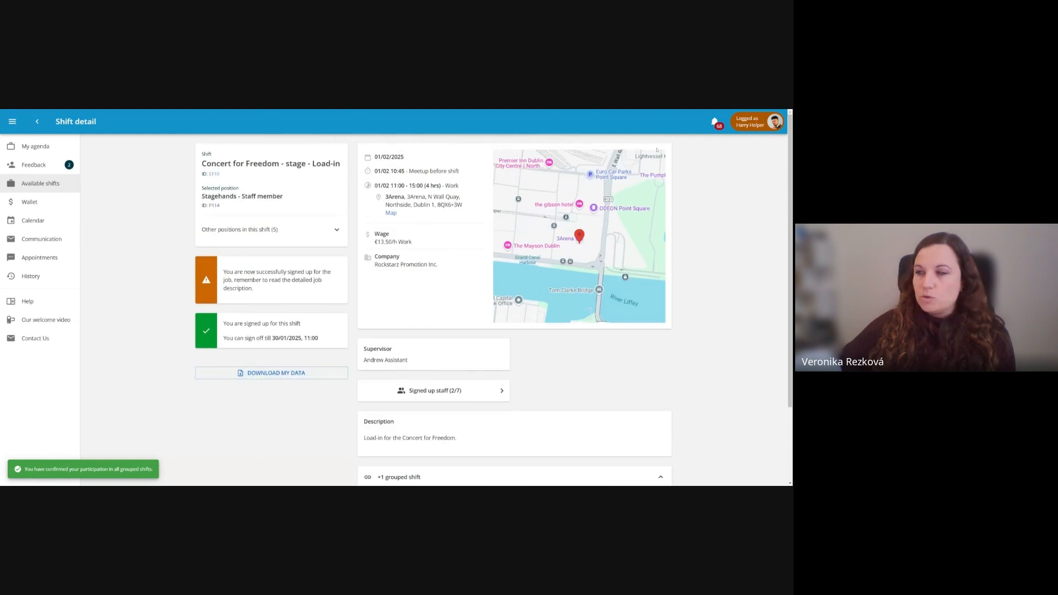
Log back in as admin and open the Load-in shift by searching for s110.
{"action": "left_click", "coordinate": [753, 127]}
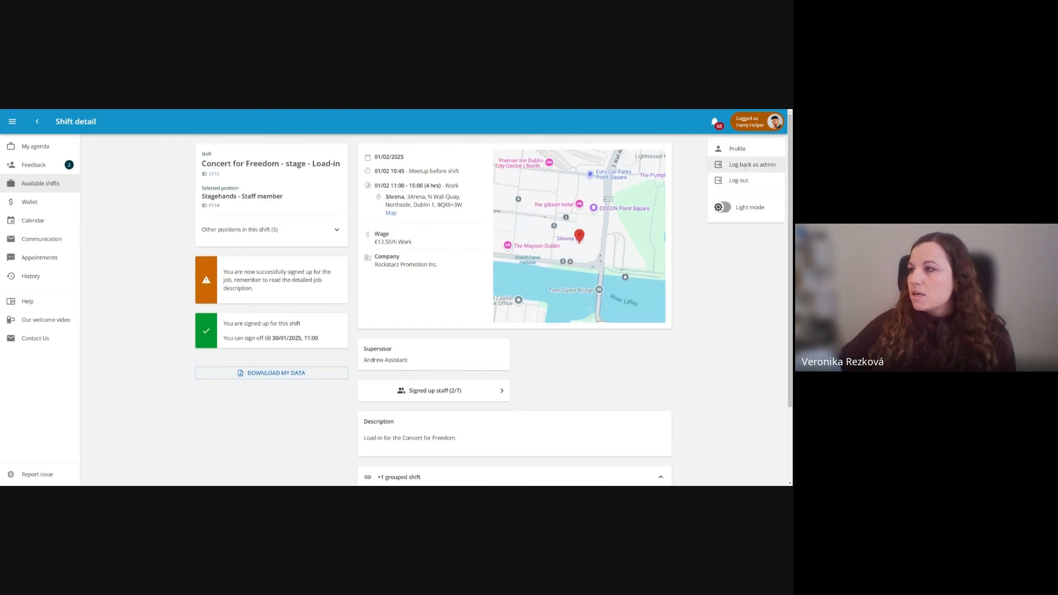
{"action": "left_click", "coordinate": [746, 165]}
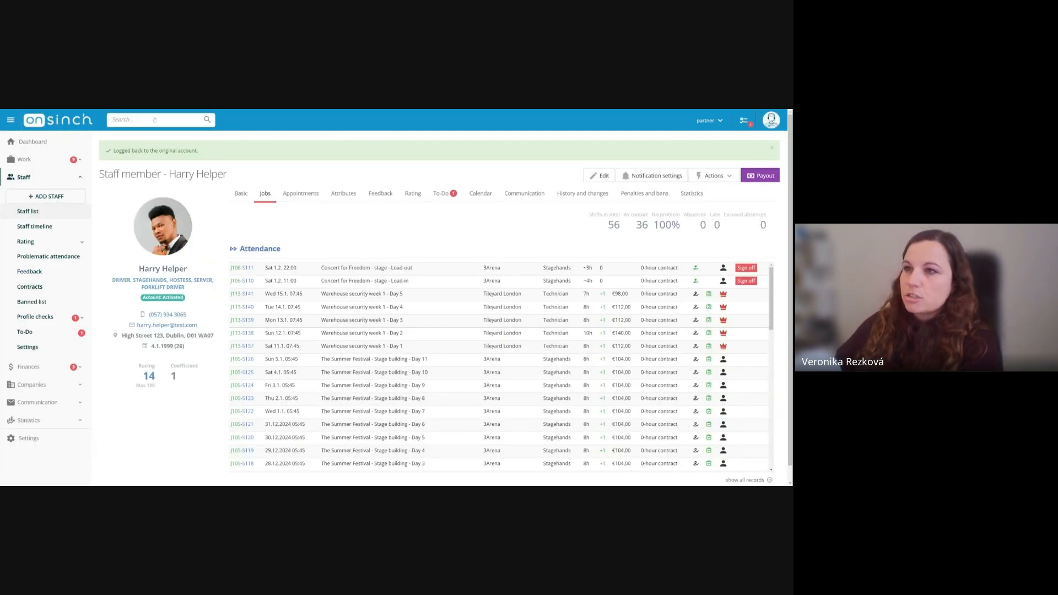
{"action": "left_click", "coordinate": [155, 119]}
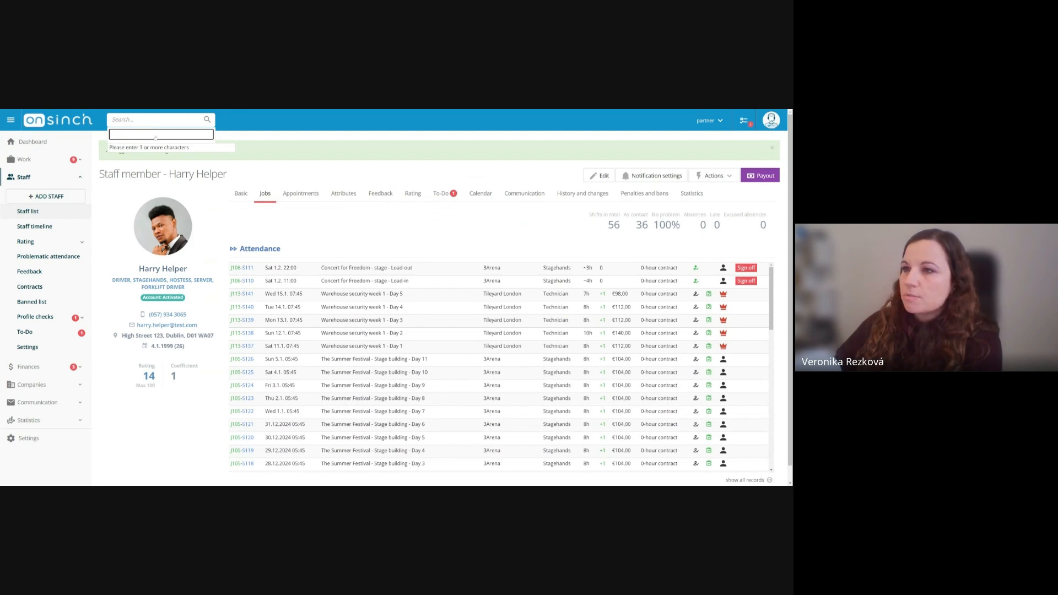
{"action": "type", "text": "s110"}
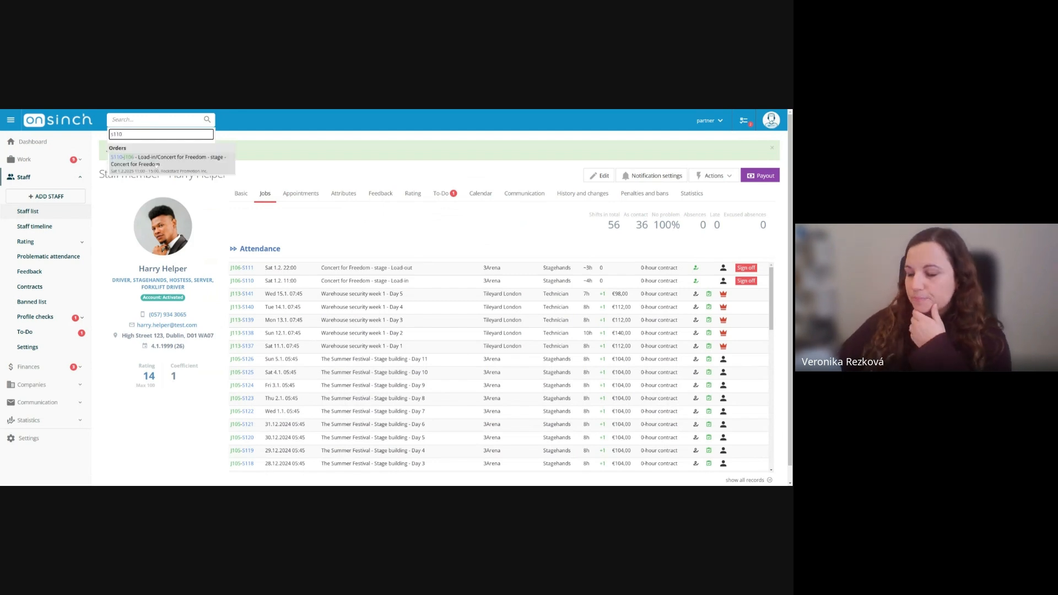
{"action": "key", "text": "Return"}
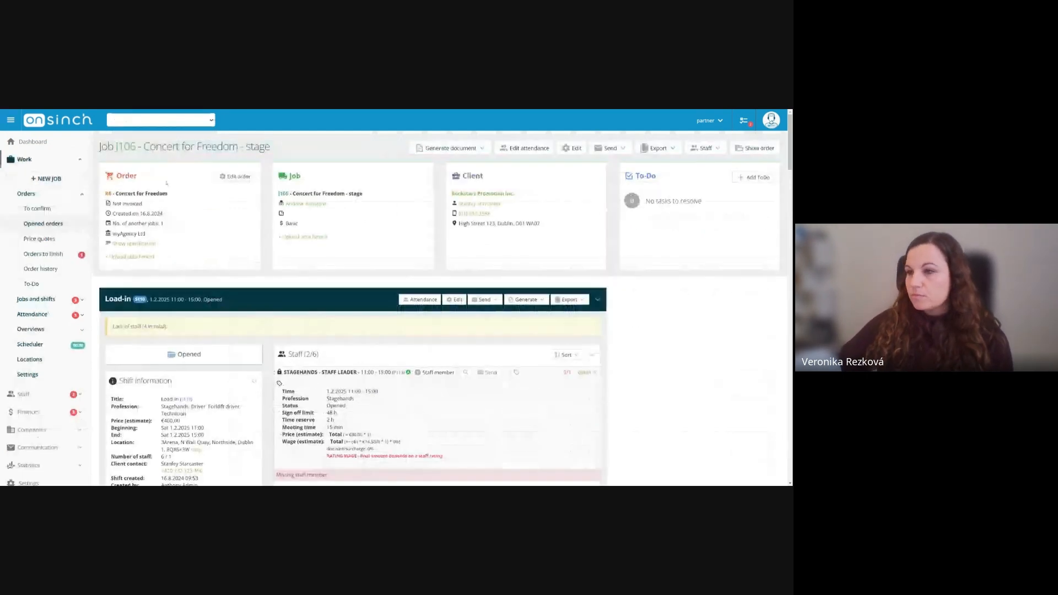
Check the Stagehands staff member's attendance confirmation marker in the Load-in shift and review its applicants by position.
{"action": "scroll", "coordinate": [566, 272], "scroll_direction": "down", "scroll_amount": 2}
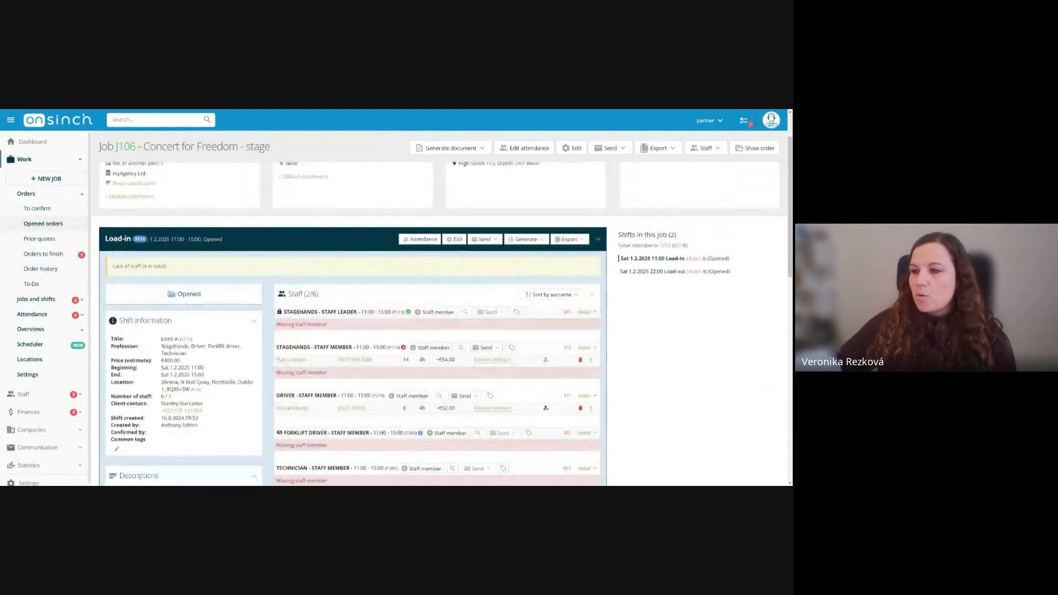
{"action": "mouse_move", "coordinate": [546, 360]}
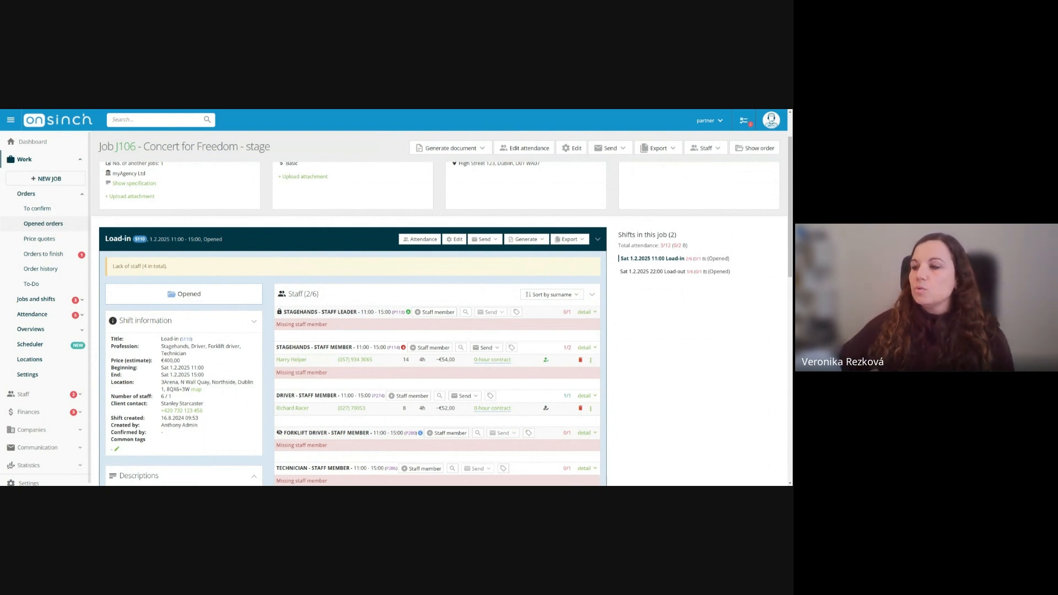
{"action": "scroll", "coordinate": [378, 280], "scroll_direction": "down", "scroll_amount": 3}
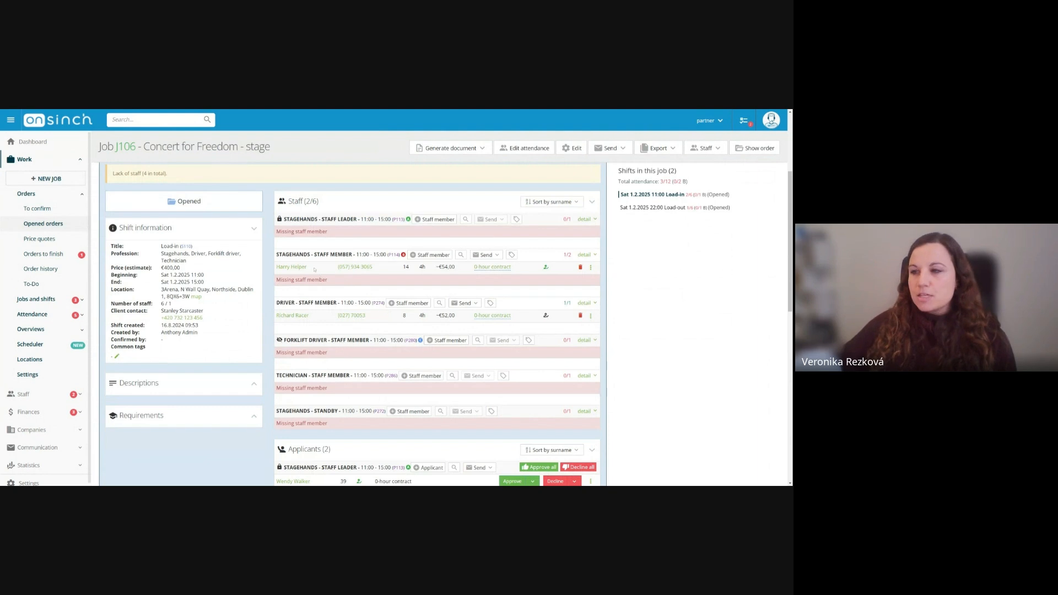
{"action": "mouse_move", "coordinate": [297, 269]}
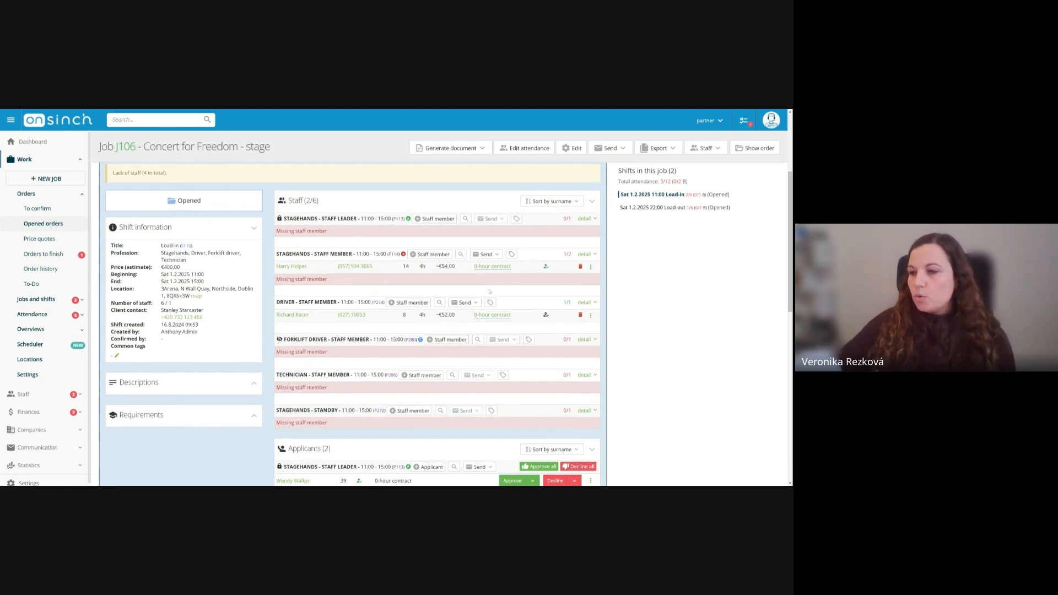
{"action": "scroll", "coordinate": [495, 289], "scroll_direction": "down", "scroll_amount": 3}
{"action": "scroll", "coordinate": [489, 289], "scroll_direction": "down", "scroll_amount": 2}
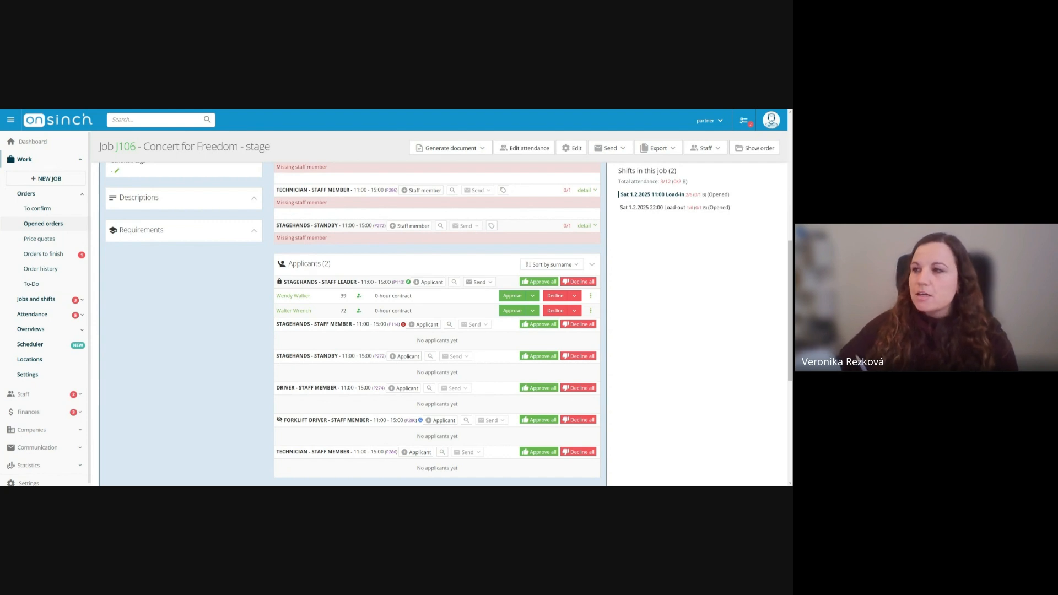
{"action": "scroll", "coordinate": [318, 180], "scroll_direction": "up", "scroll_amount": 2}
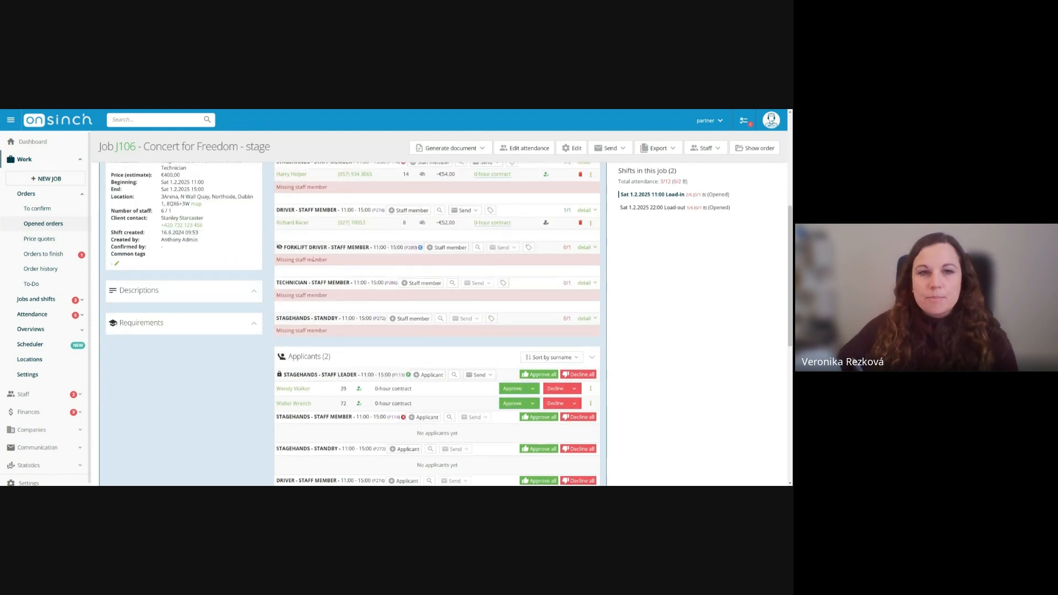
{"action": "scroll", "coordinate": [275, 361], "scroll_direction": "down", "scroll_amount": 1}
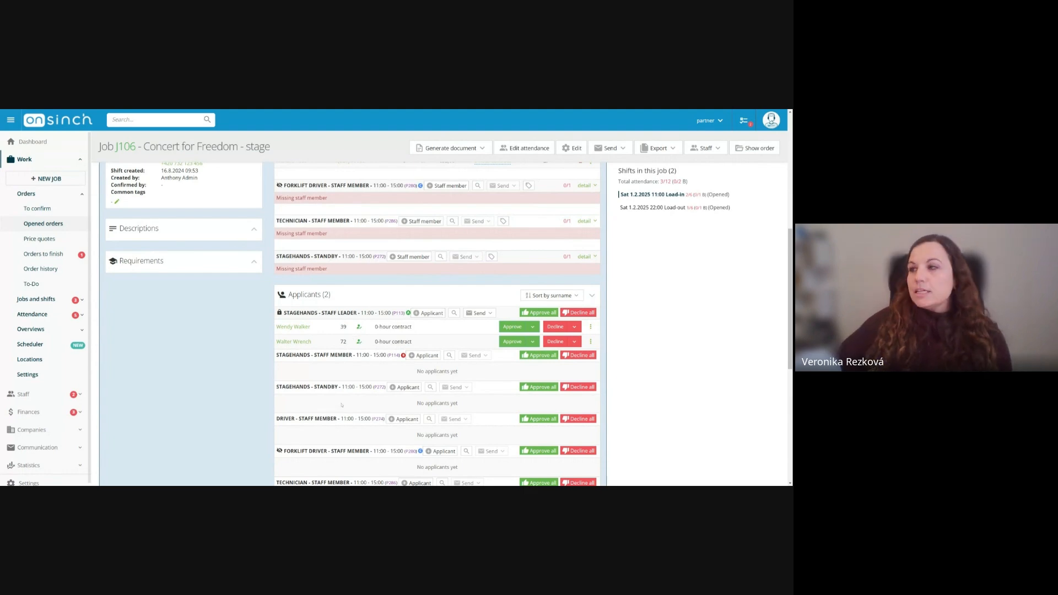
{"action": "scroll", "coordinate": [341, 405], "scroll_direction": "up", "scroll_amount": 5}
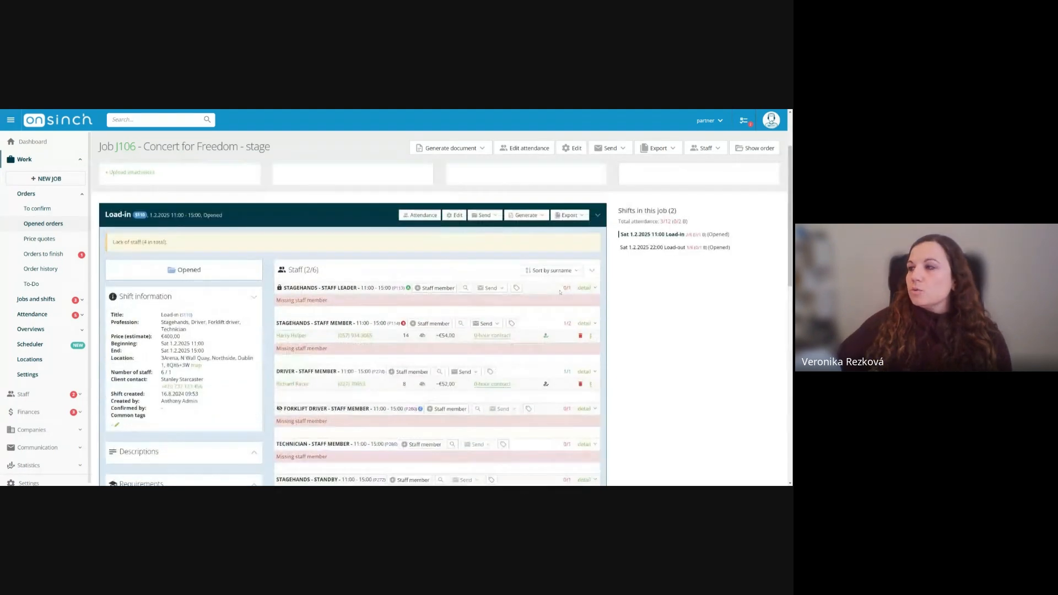
Look over the export options available for the Load-in shift.
{"action": "scroll", "coordinate": [560, 292], "scroll_direction": "up", "scroll_amount": 1}
{"action": "left_click", "coordinate": [569, 239]}
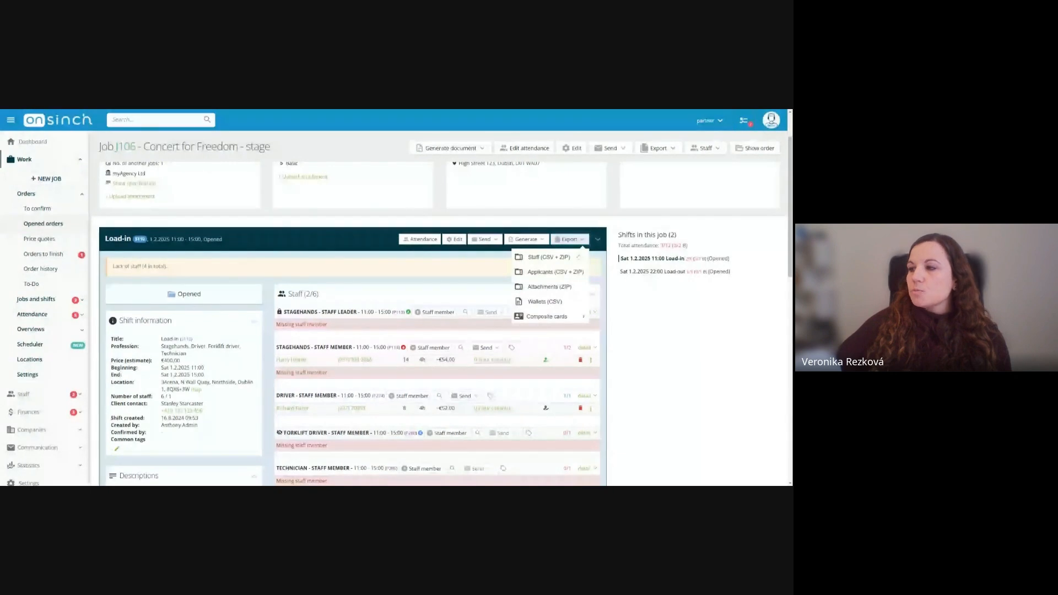
{"action": "mouse_move", "coordinate": [581, 316]}
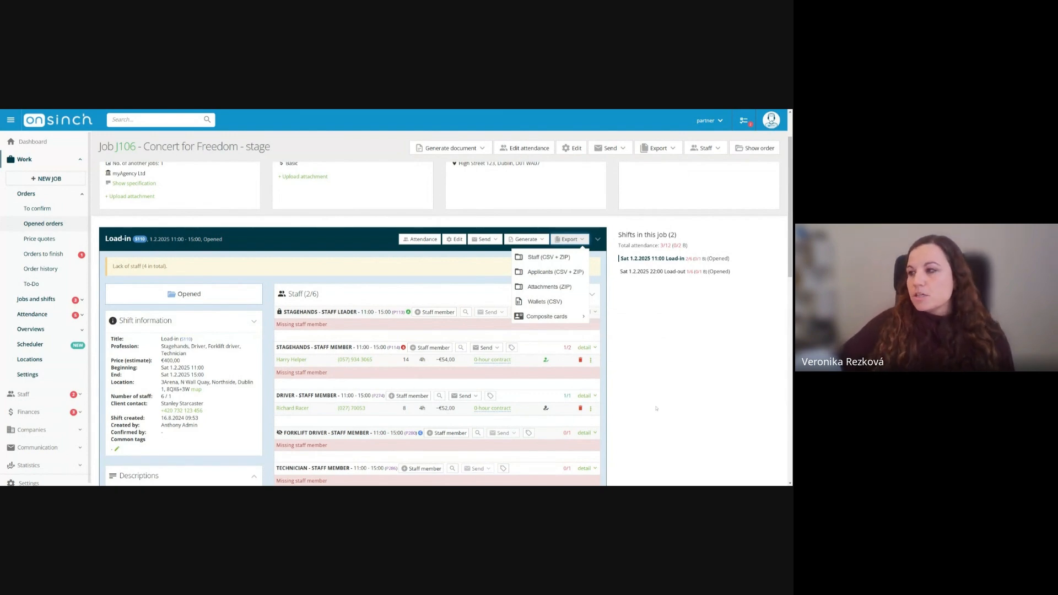
{"action": "scroll", "coordinate": [628, 365], "scroll_direction": "down", "scroll_amount": 5}
{"action": "scroll", "coordinate": [248, 367], "scroll_direction": "down", "scroll_amount": 1}
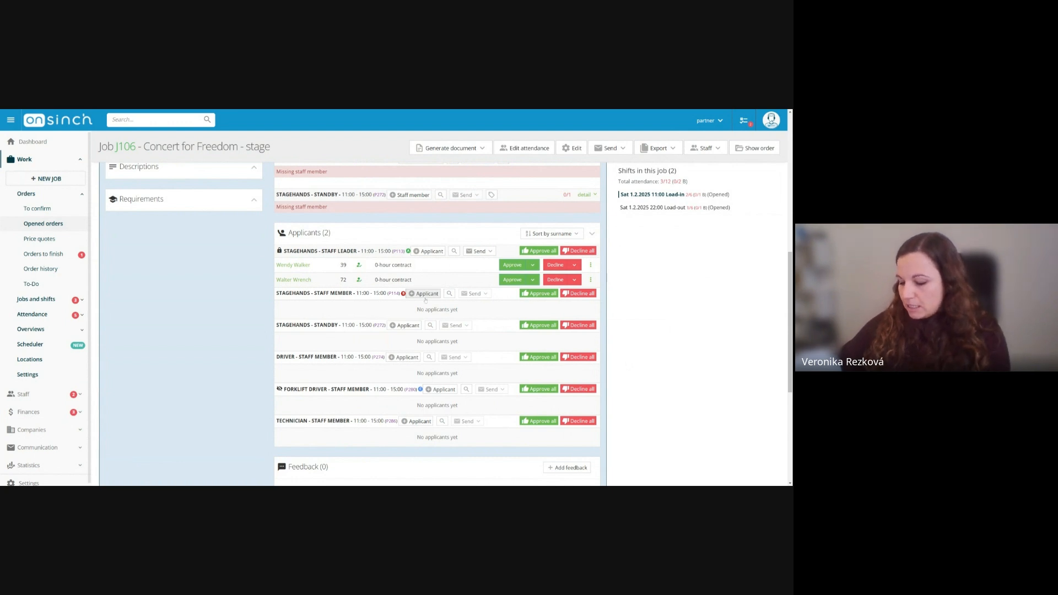
View the contact card of the first Stagehands staff leader applicant in the Load-in shift.
{"action": "left_click", "coordinate": [292, 267]}
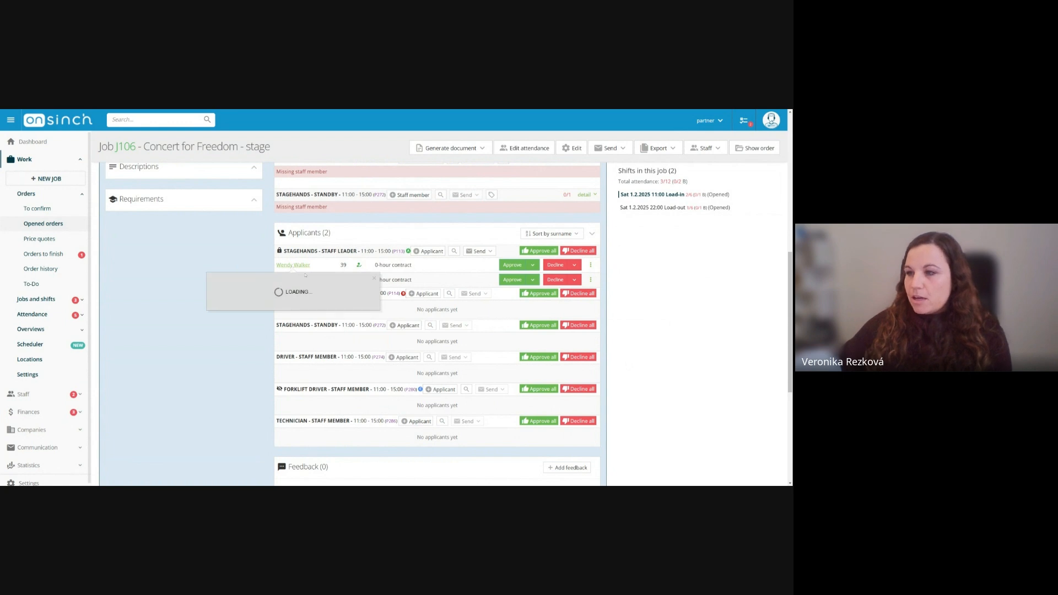
{"action": "left_click", "coordinate": [305, 266]}
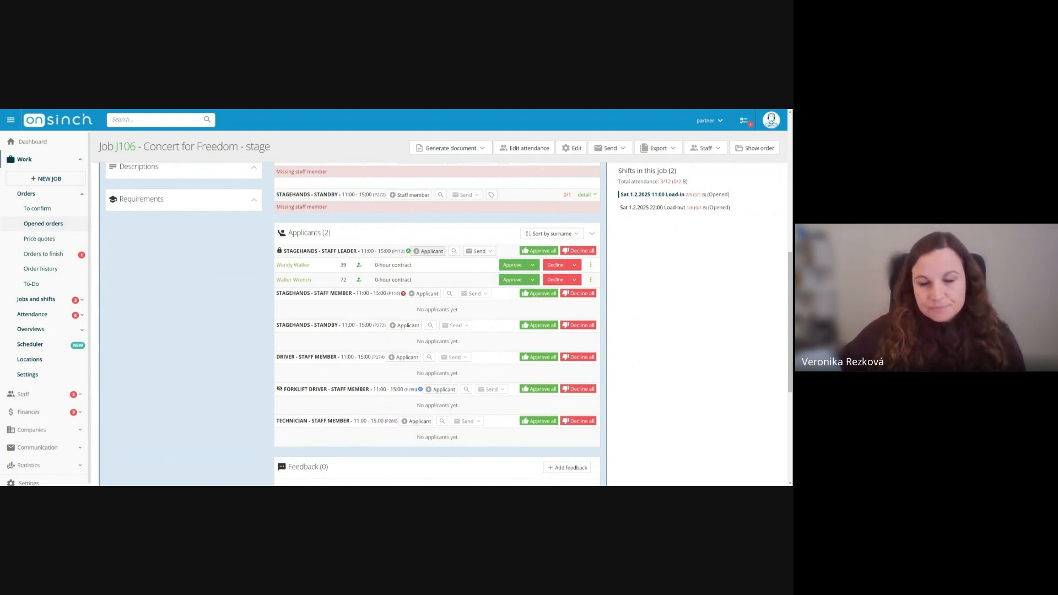
{"action": "mouse_move", "coordinate": [294, 265]}
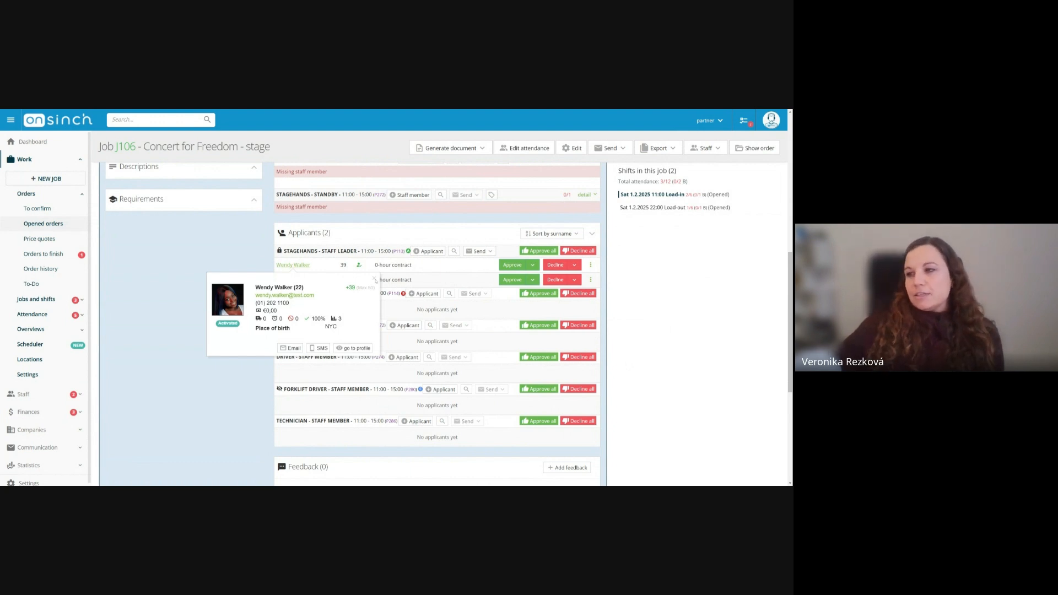
{"action": "left_click", "coordinate": [374, 279]}
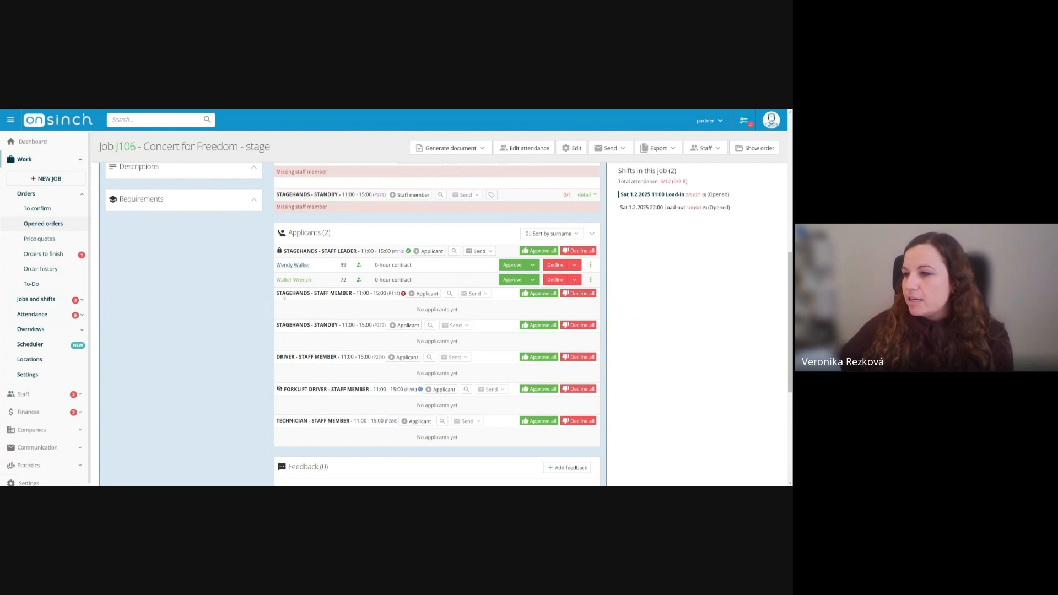
{"action": "left_click_drag", "start_coordinate": [277, 293], "coordinate": [313, 293]}
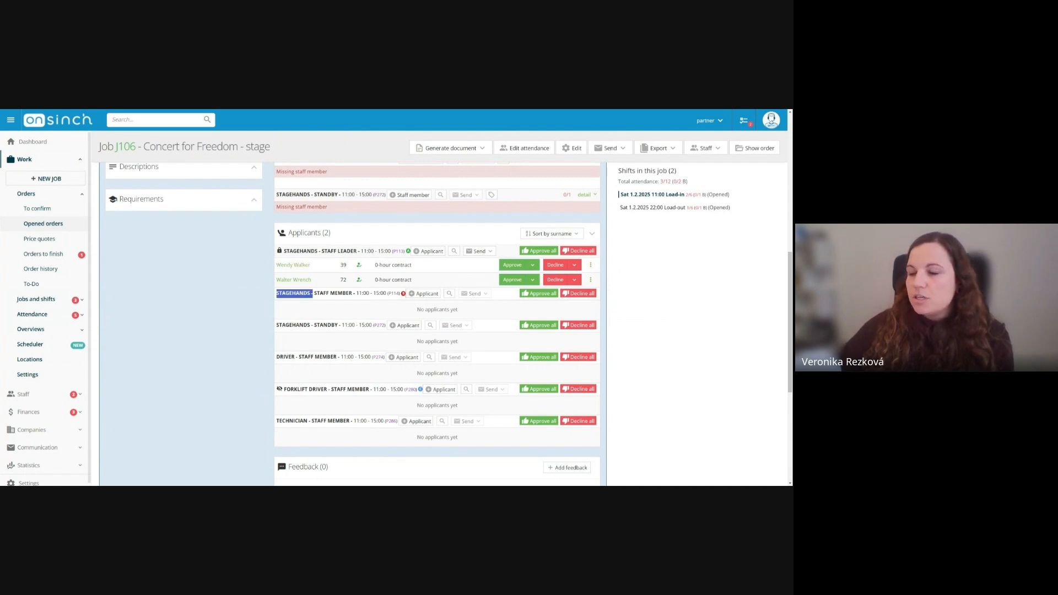
{"action": "left_click", "coordinate": [140, 290]}
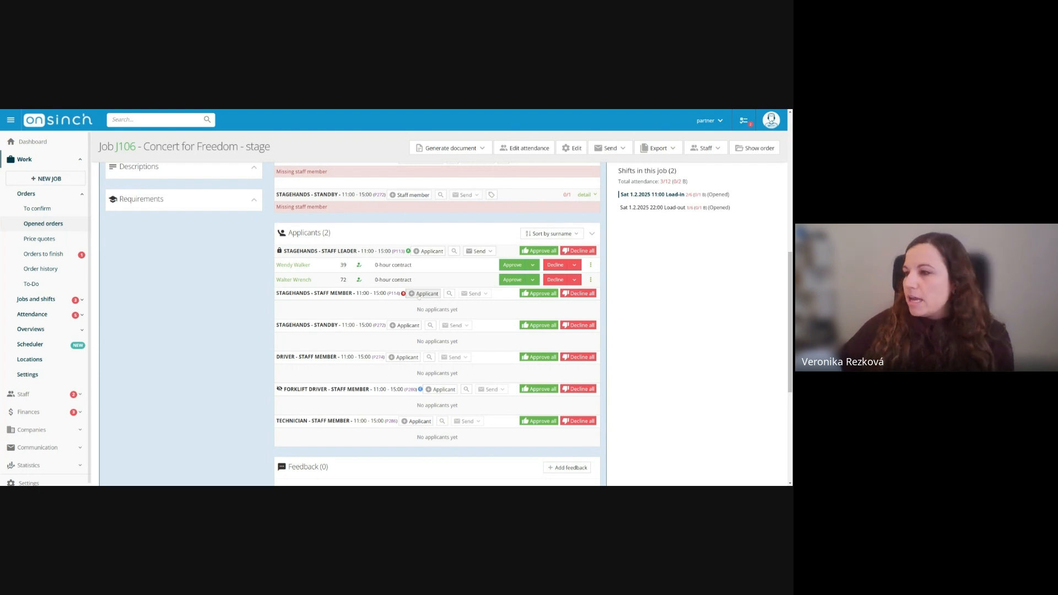
Add an applicant to the Load-in Stagehands staff member position, requiring their own confirmation and including all other empty grouped positions.
{"action": "left_click", "coordinate": [423, 293]}
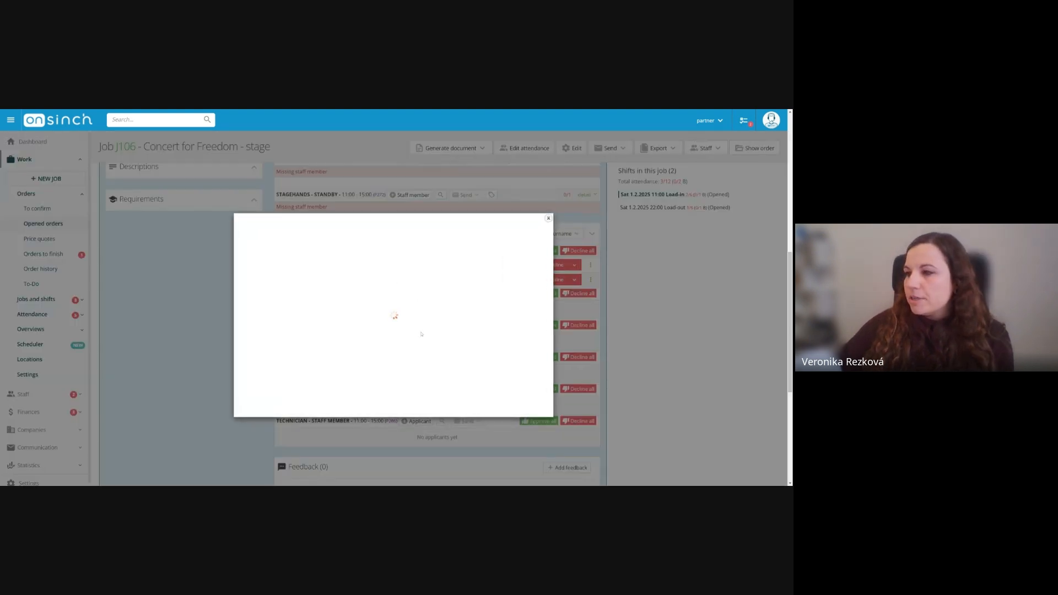
{"action": "left_click", "coordinate": [423, 320]}
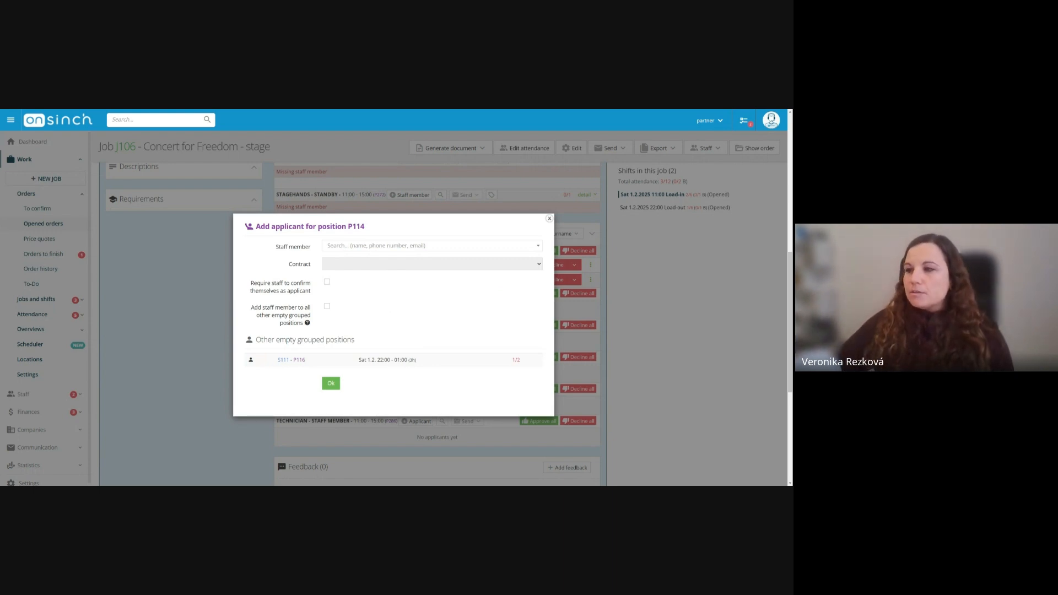
{"action": "left_click", "coordinate": [346, 249]}
{"action": "type", "text": "s"}
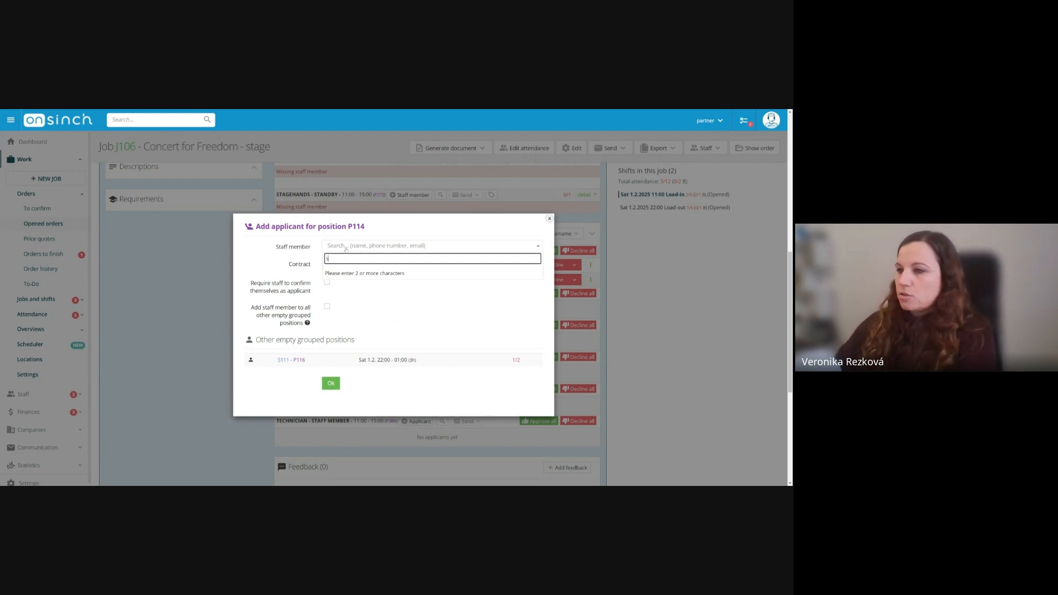
{"action": "type", "text": "ara"}
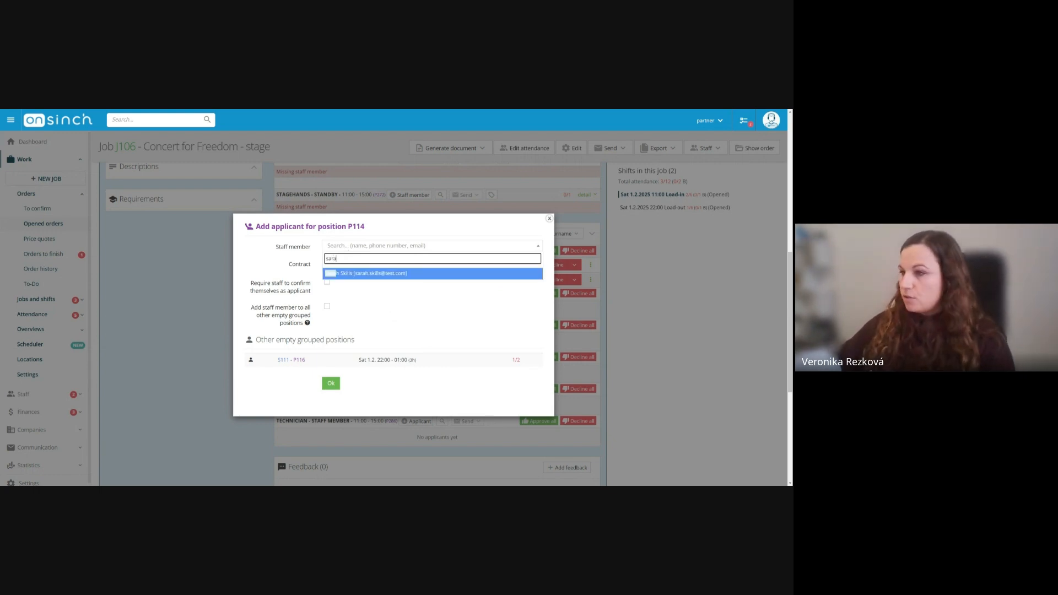
{"action": "left_click", "coordinate": [355, 273]}
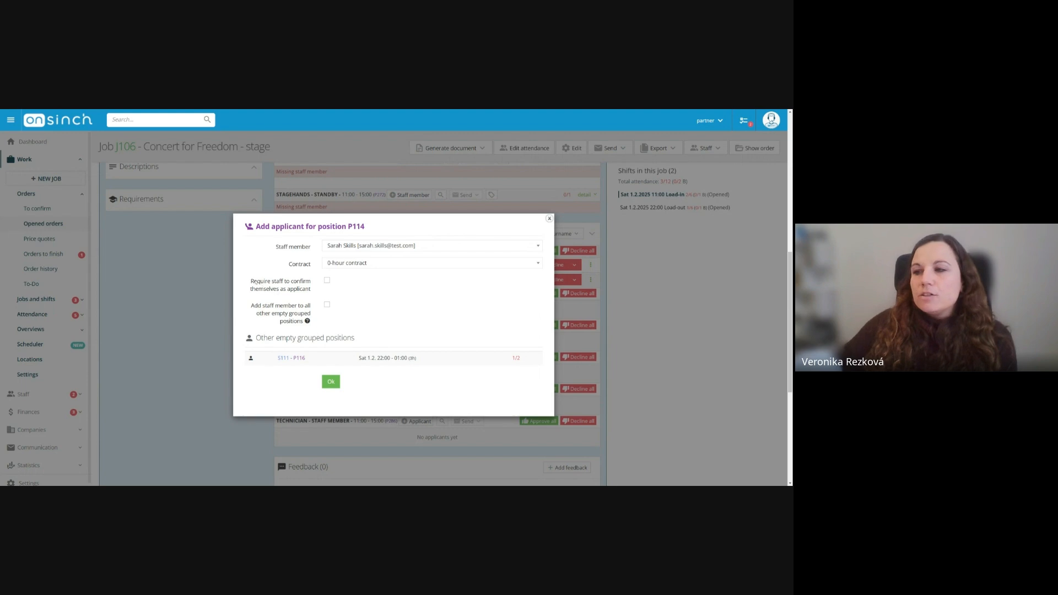
{"action": "left_click_drag", "start_coordinate": [250, 281], "coordinate": [312, 291]}
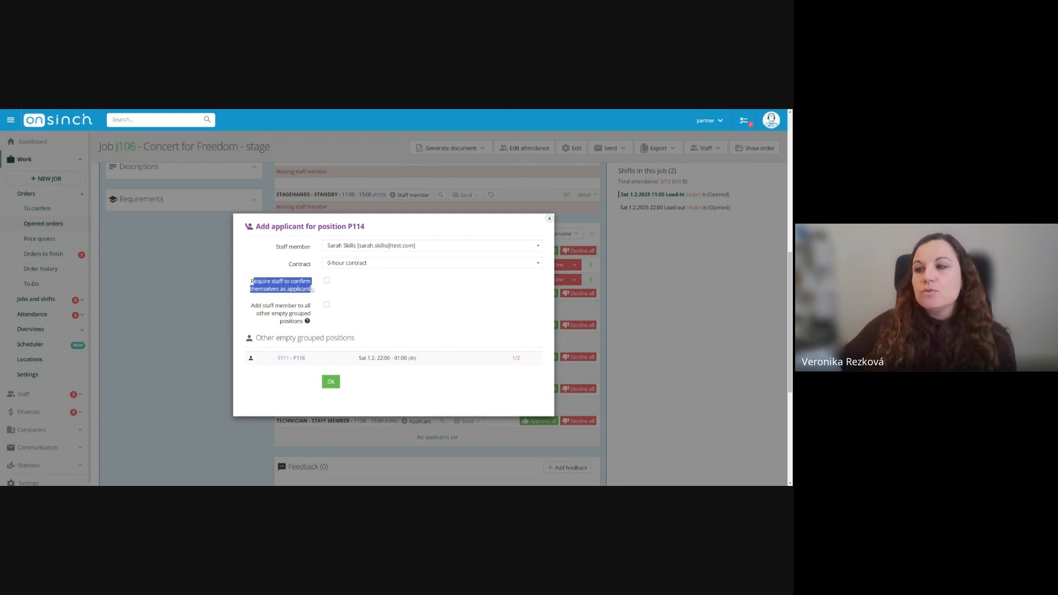
{"action": "left_click", "coordinate": [374, 286]}
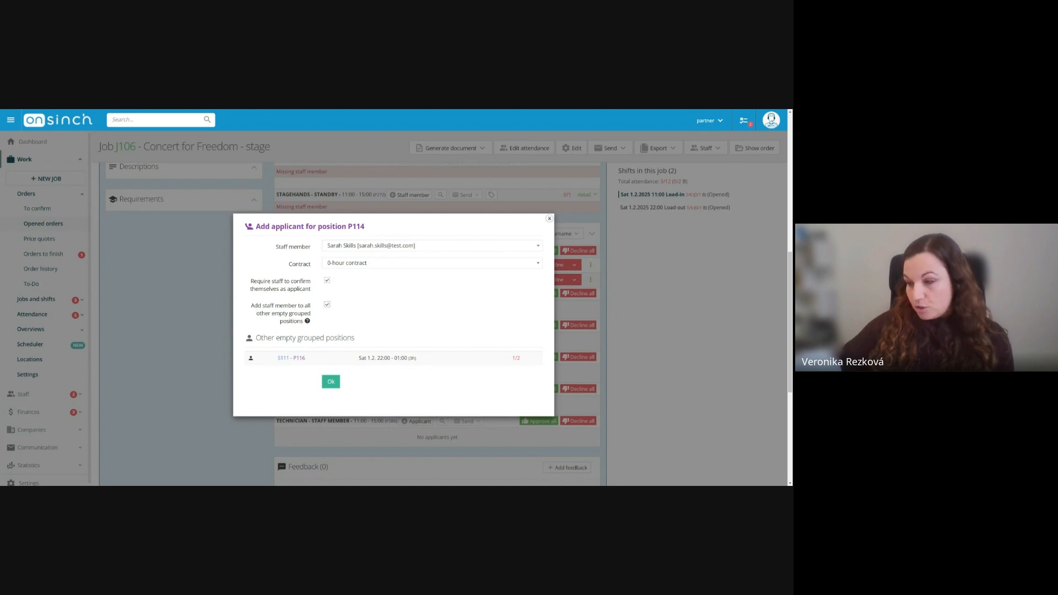
{"action": "left_click", "coordinate": [330, 382]}
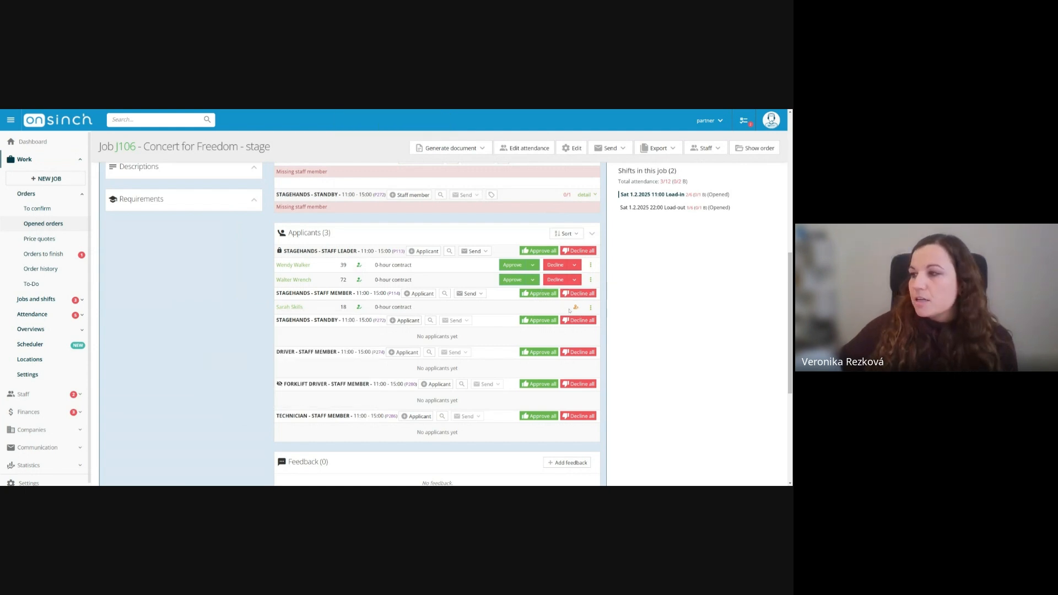
Check the new Stagehands applicant's confirmation marker, open their profile and sign in as them.
{"action": "mouse_move", "coordinate": [575, 308]}
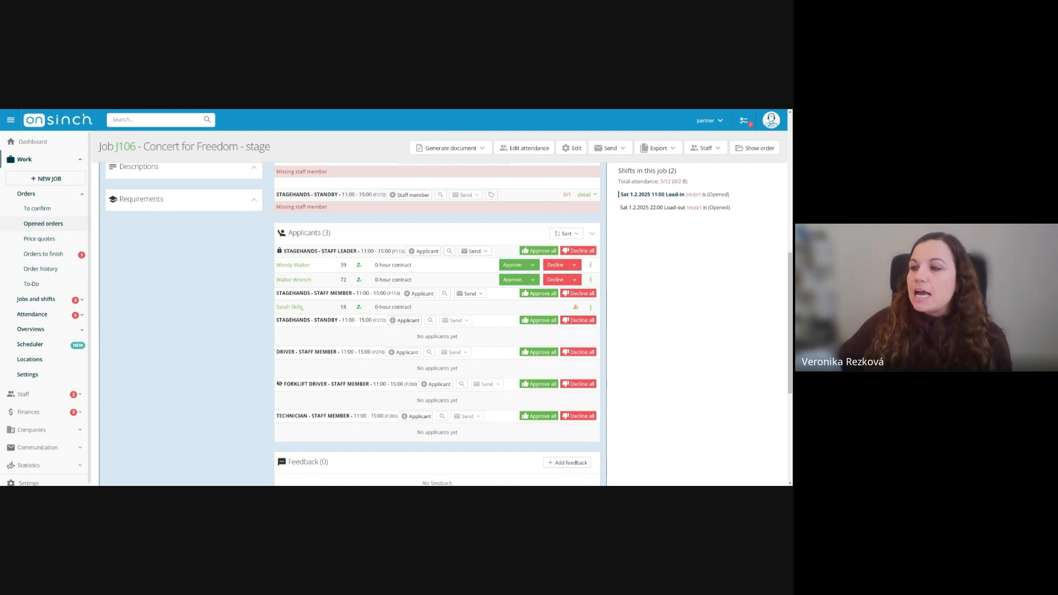
{"action": "mouse_move", "coordinate": [293, 308]}
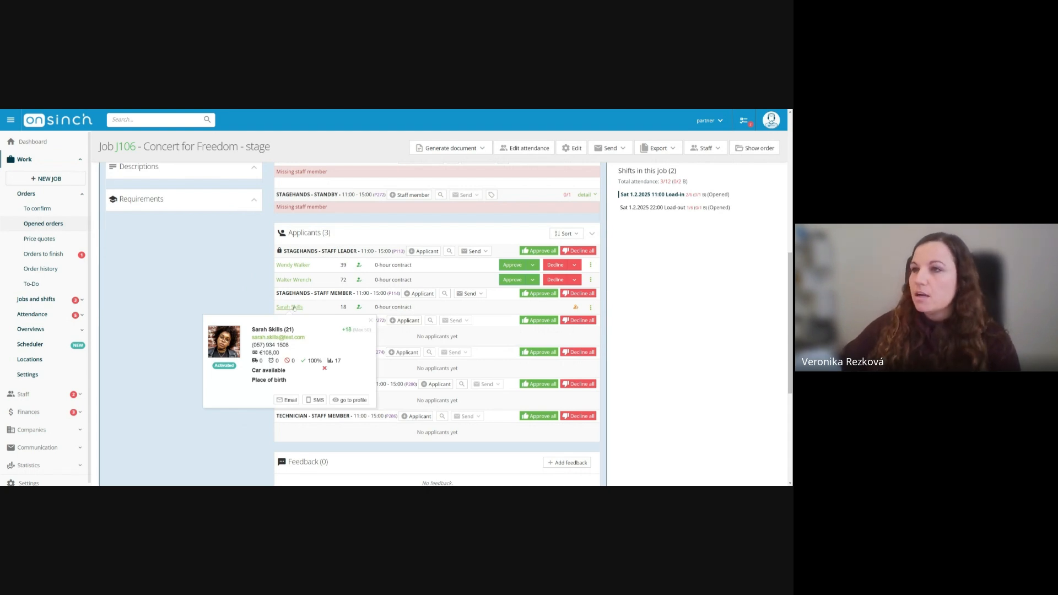
{"action": "left_click", "coordinate": [294, 307]}
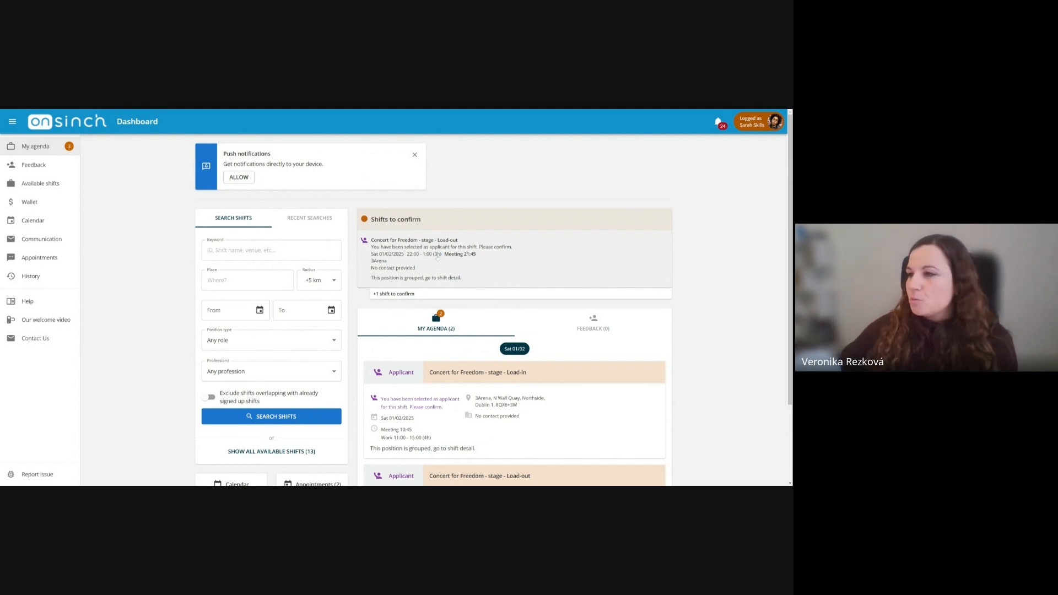
Open the Concert for Freedom Load-out shift awaiting confirmation and confirm the application for all its grouped shifts.
{"action": "left_click", "coordinate": [425, 264]}
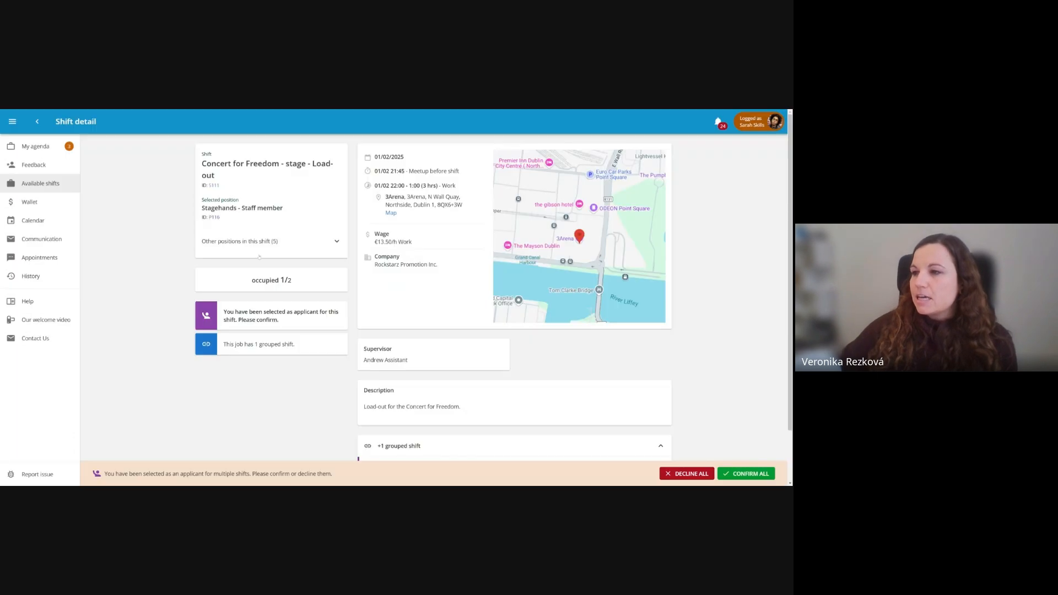
{"action": "scroll", "coordinate": [386, 358], "scroll_direction": "down", "scroll_amount": 1}
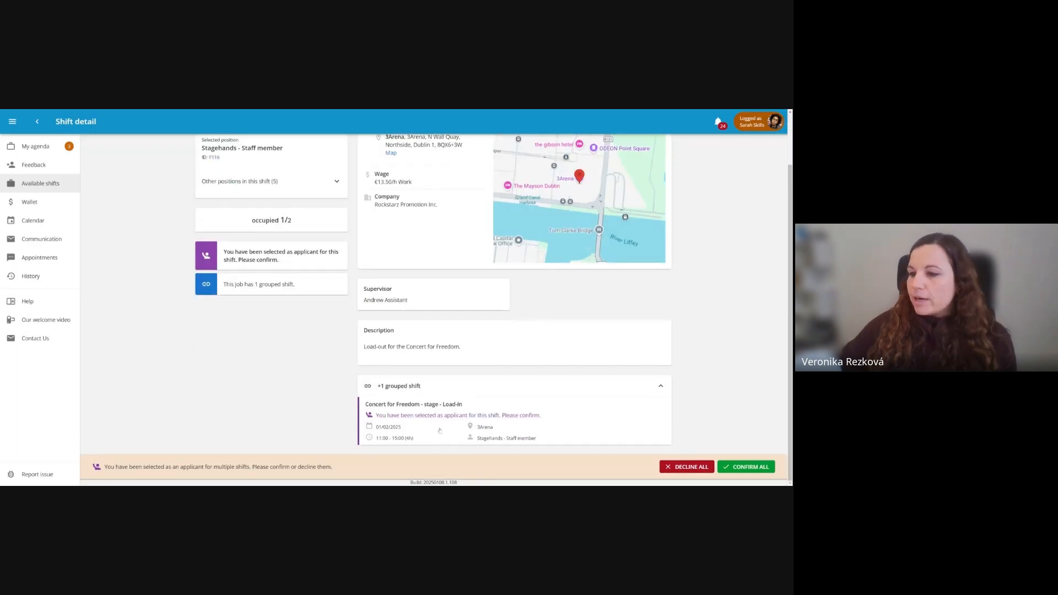
{"action": "left_click", "coordinate": [749, 467]}
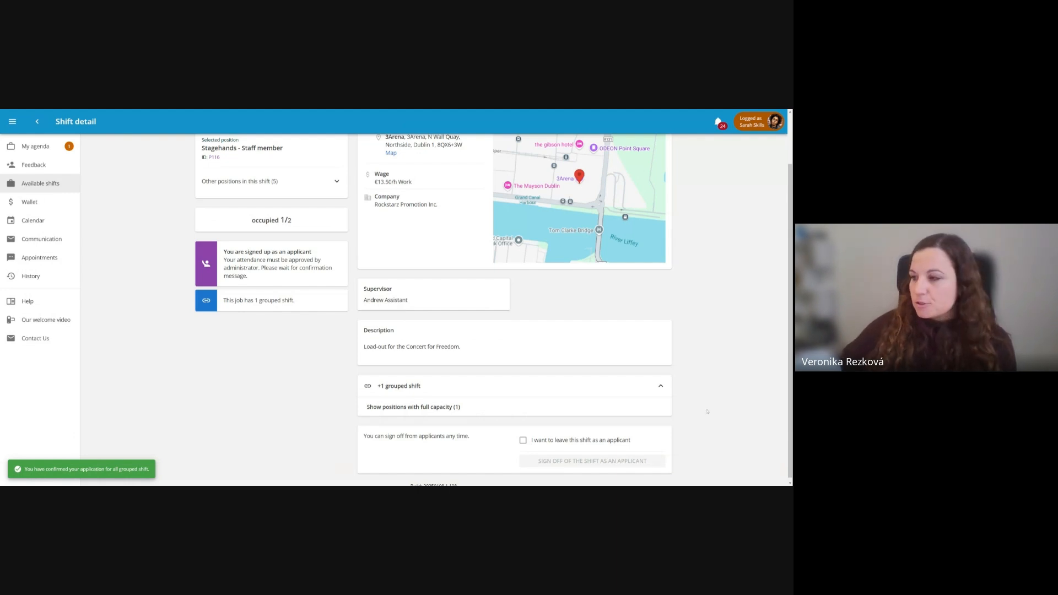
{"action": "scroll", "coordinate": [683, 292], "scroll_direction": "up", "scroll_amount": 2}
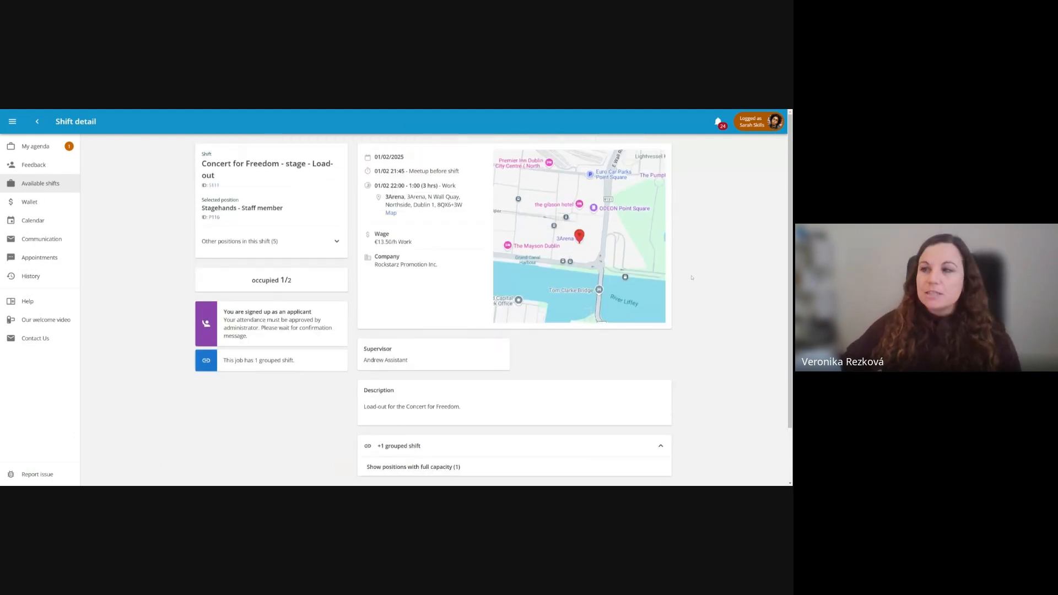
Return to the admin account and reopen the Load-in shift by searching for s110.
{"action": "left_click", "coordinate": [766, 128]}
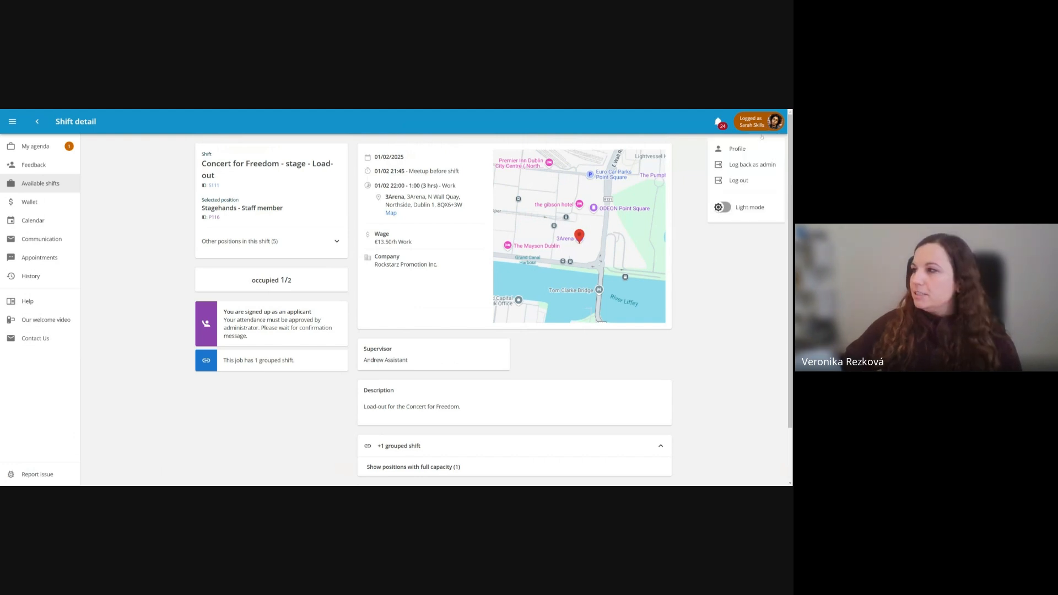
{"action": "left_click", "coordinate": [747, 168]}
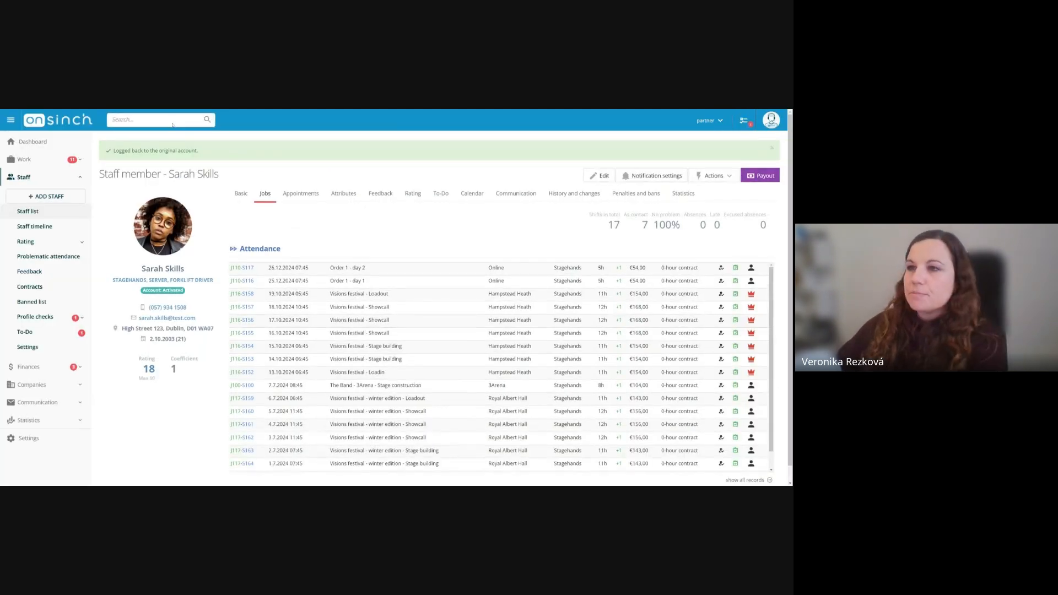
{"action": "left_click", "coordinate": [172, 124]}
{"action": "type", "text": "s110"}
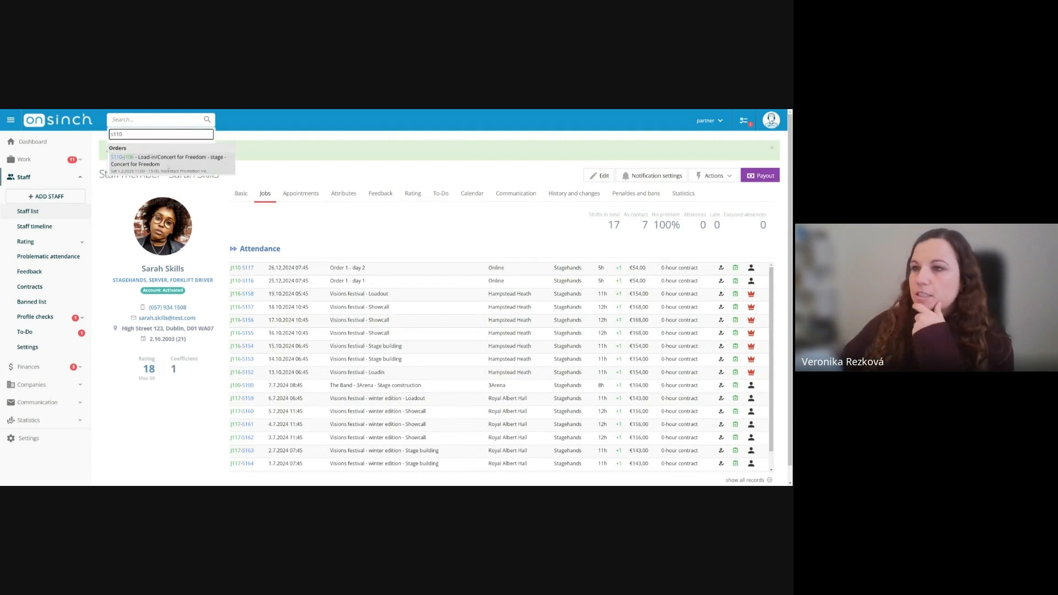
{"action": "left_click", "coordinate": [168, 166]}
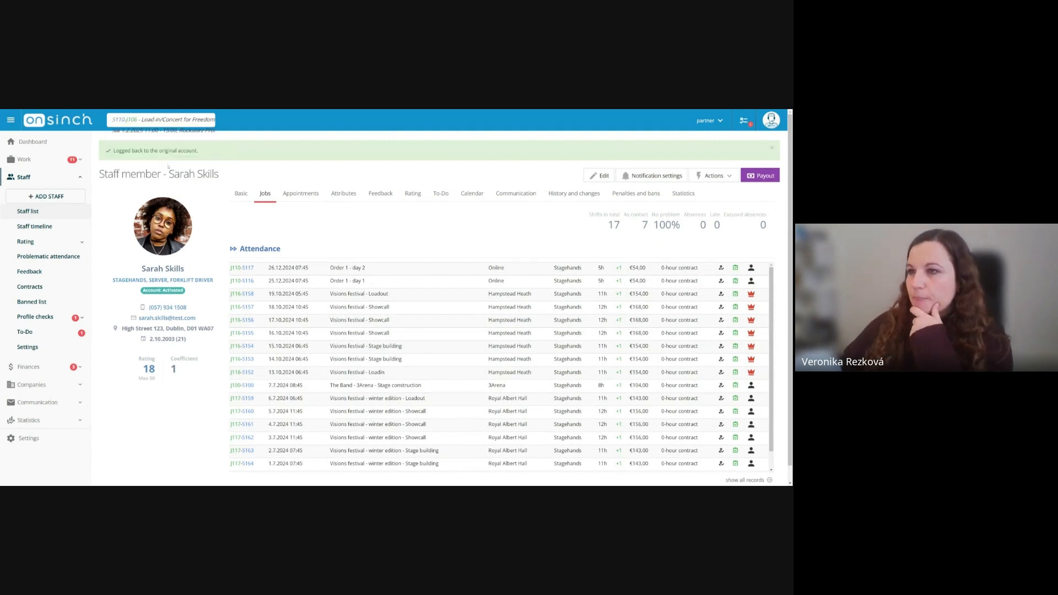
Examine the confirmed Stagehands applicant's entry and approval options, and compare it with the staff assigned to the same position.
{"action": "scroll", "coordinate": [493, 288], "scroll_direction": "down", "scroll_amount": 5}
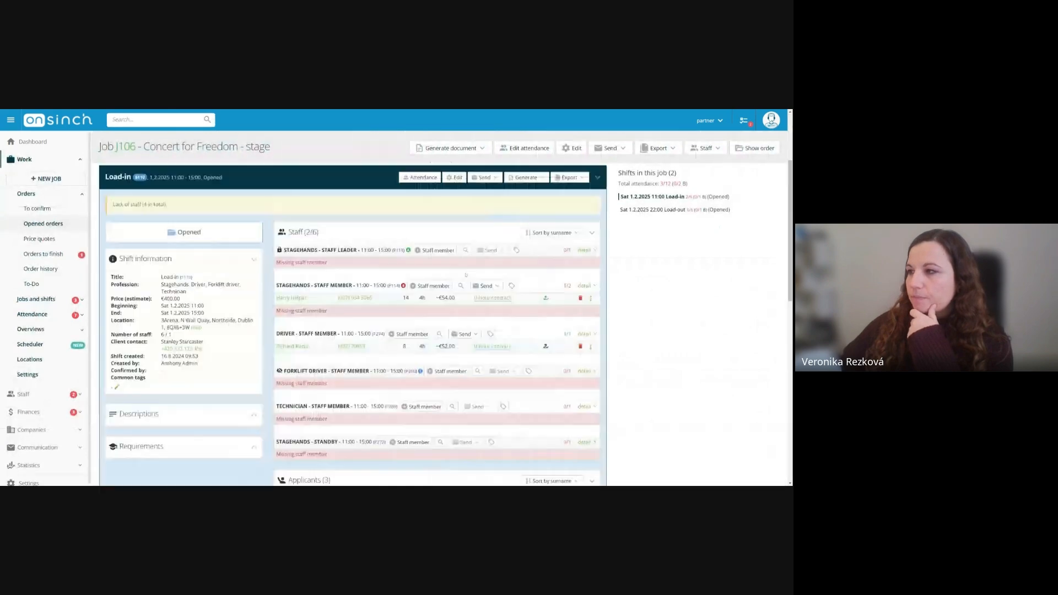
{"action": "scroll", "coordinate": [450, 285], "scroll_direction": "down", "scroll_amount": 5}
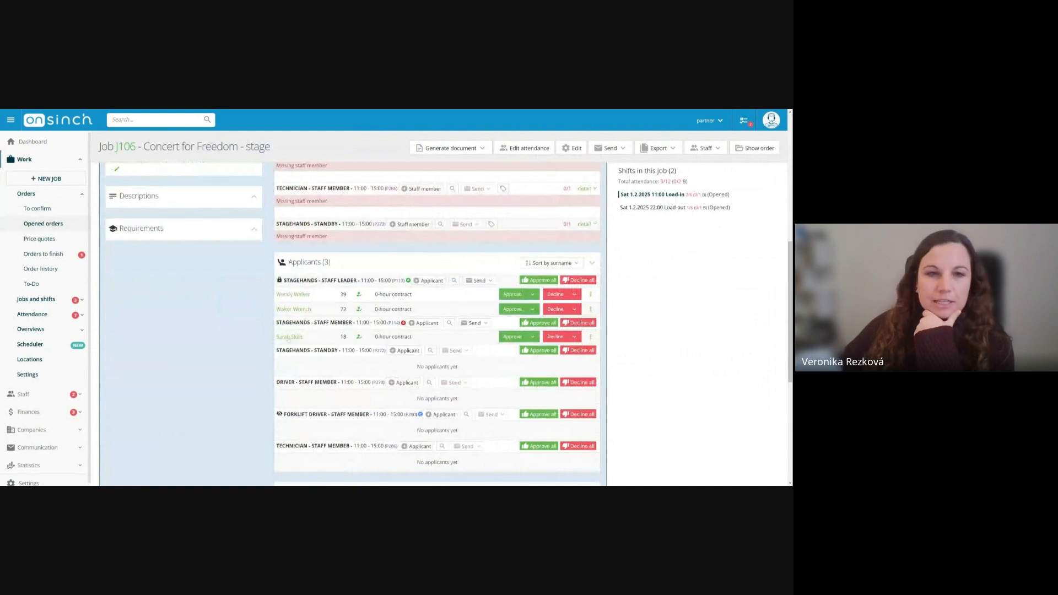
{"action": "mouse_move", "coordinate": [294, 338]}
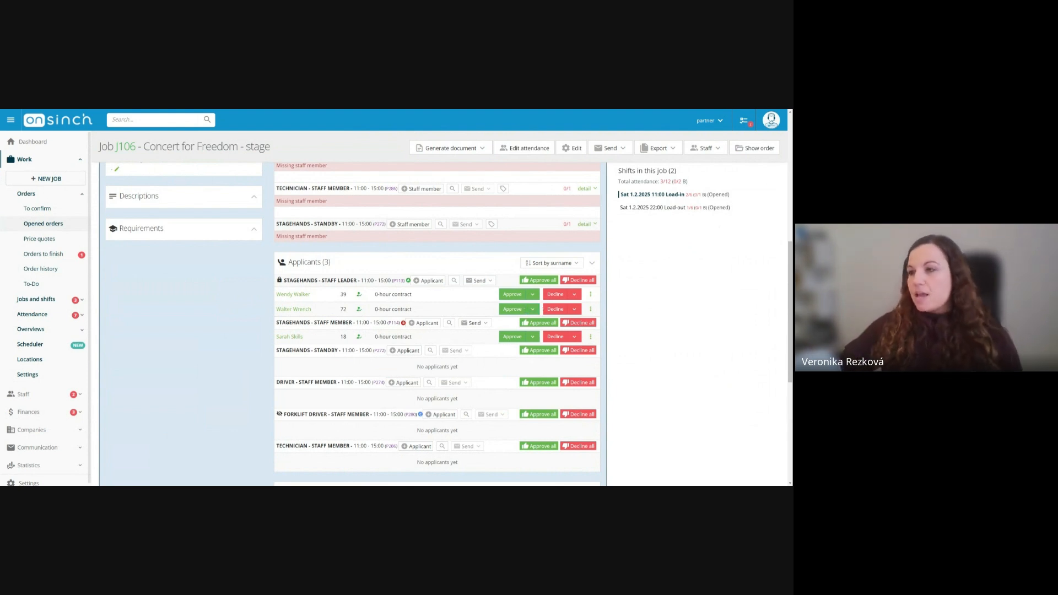
{"action": "scroll", "coordinate": [542, 312], "scroll_direction": "up", "scroll_amount": 3}
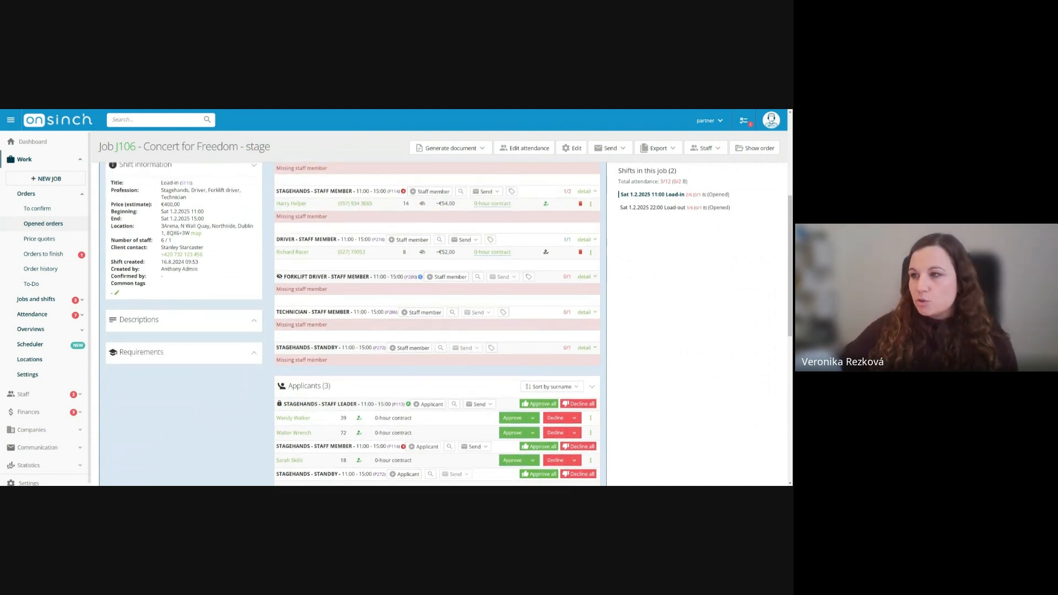
{"action": "left_click_drag", "start_coordinate": [352, 191], "coordinate": [278, 191]}
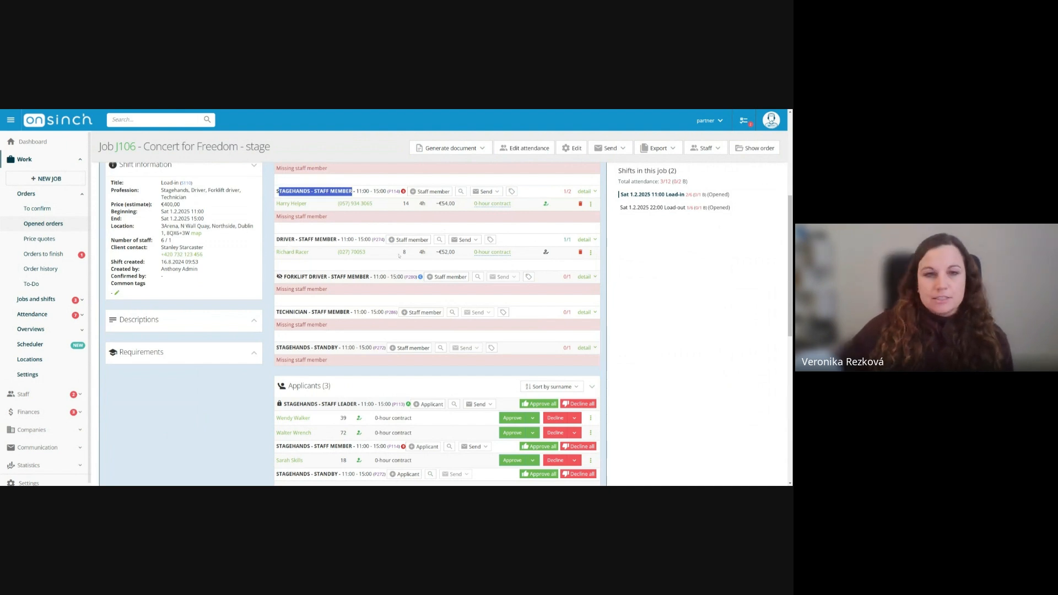
{"action": "scroll", "coordinate": [410, 240], "scroll_direction": "down", "scroll_amount": 3}
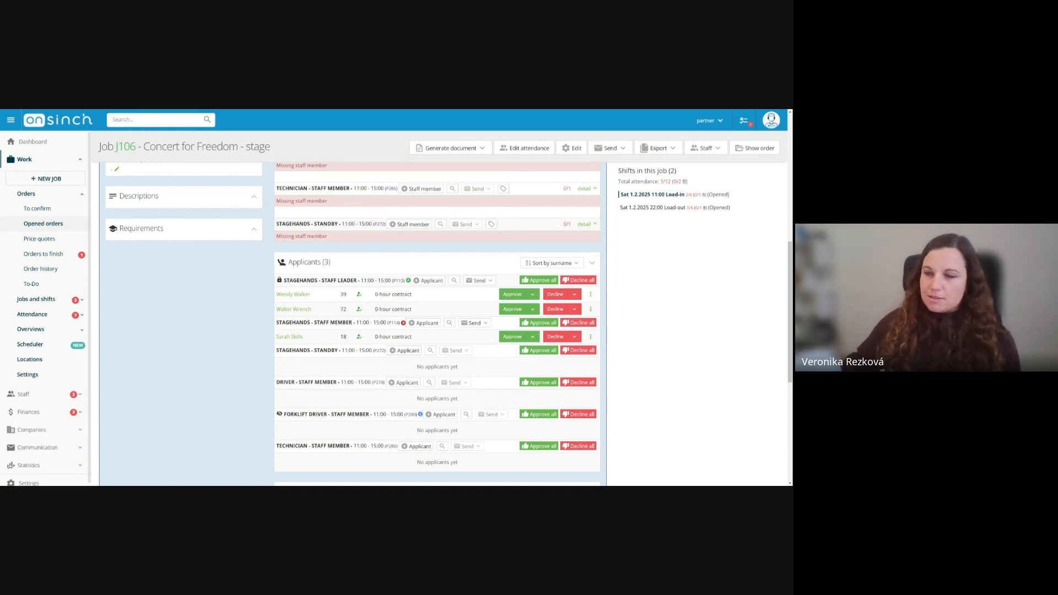
{"action": "scroll", "coordinate": [643, 319], "scroll_direction": "up", "scroll_amount": 4}
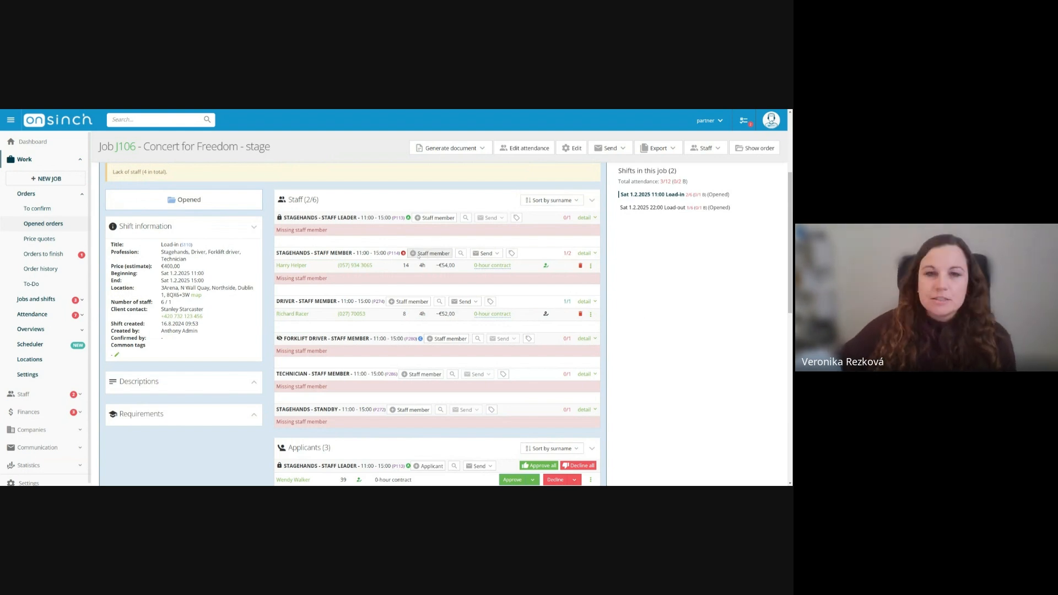
Check the add-staff form for the Load-in Stagehands staff member position and open the list of staff suitable for it.
{"action": "left_click", "coordinate": [419, 253]}
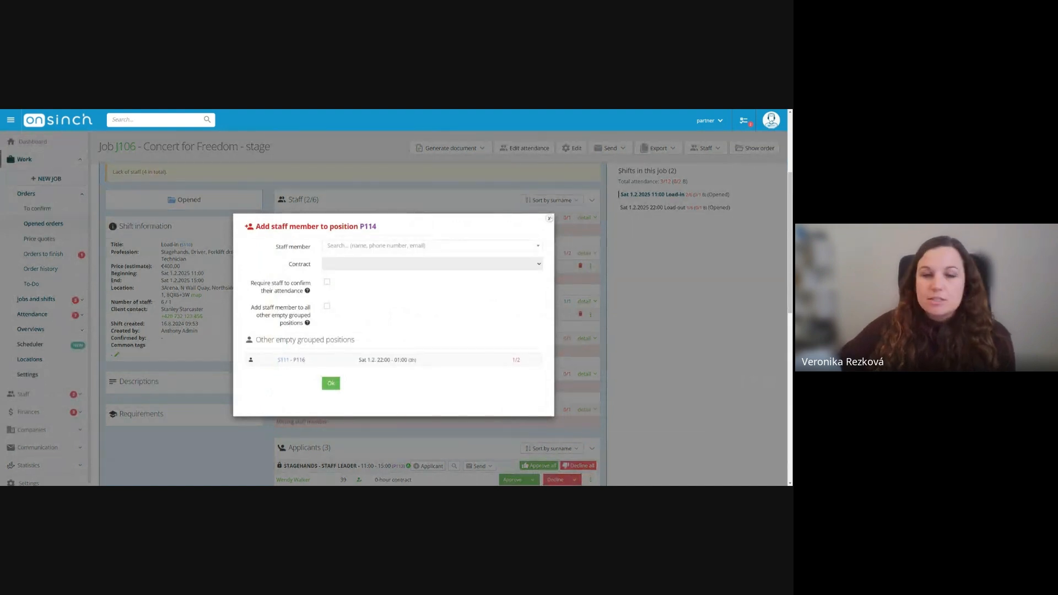
{"action": "left_click", "coordinate": [549, 218]}
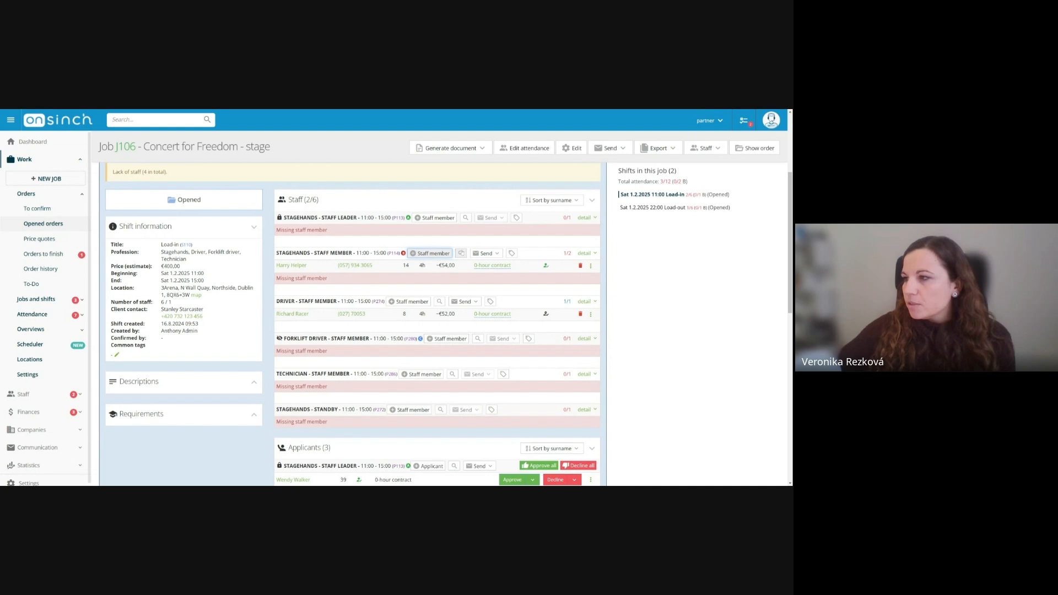
{"action": "left_click", "coordinate": [461, 253]}
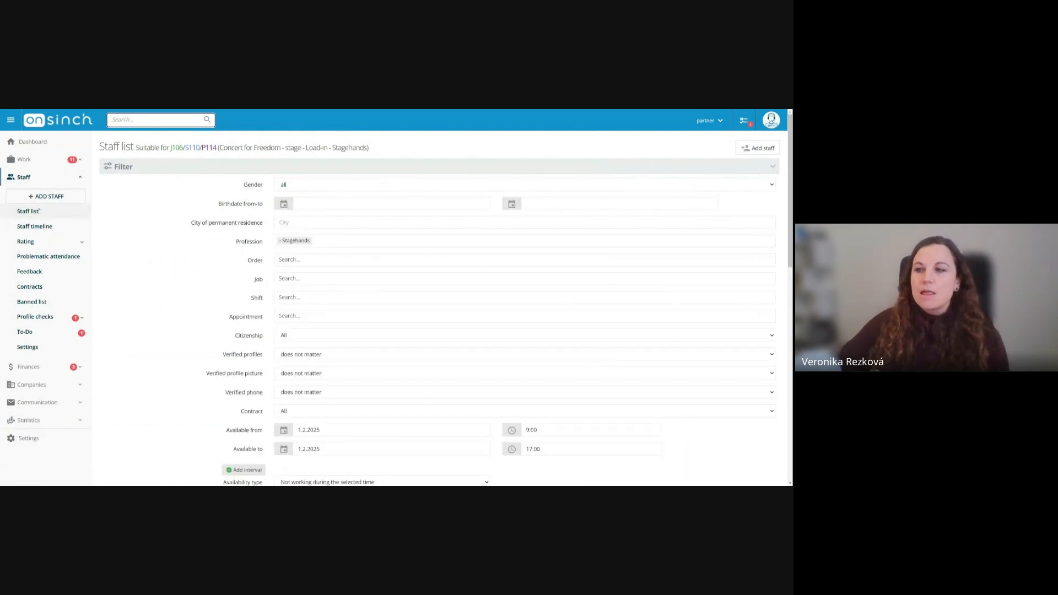
Examine which position the suitable staff list targets and which professions its filter offers.
{"action": "scroll", "coordinate": [198, 209], "scroll_direction": "down", "scroll_amount": 1}
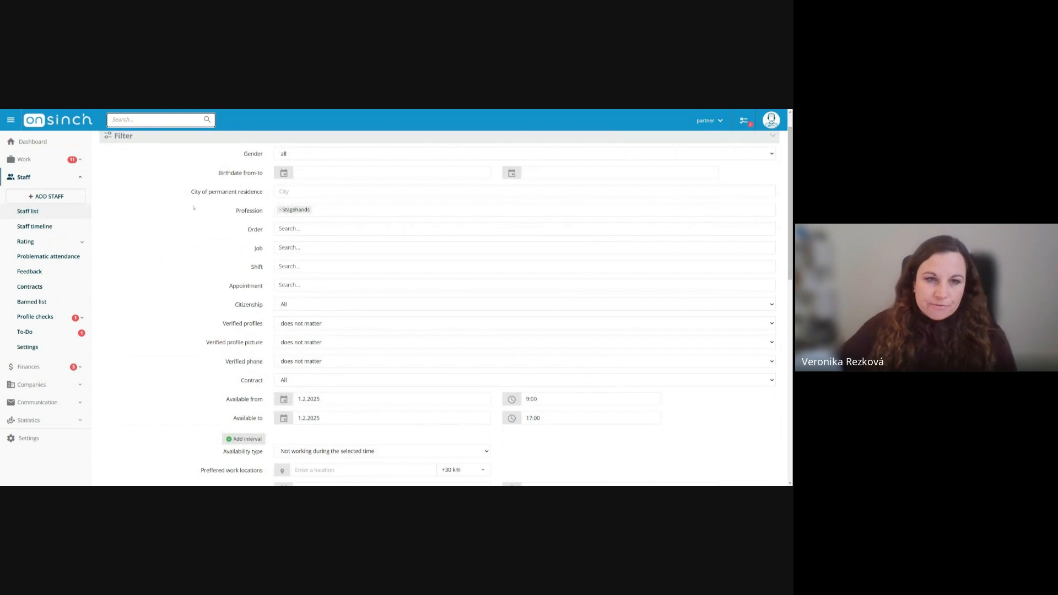
{"action": "scroll", "coordinate": [193, 208], "scroll_direction": "up", "scroll_amount": 1}
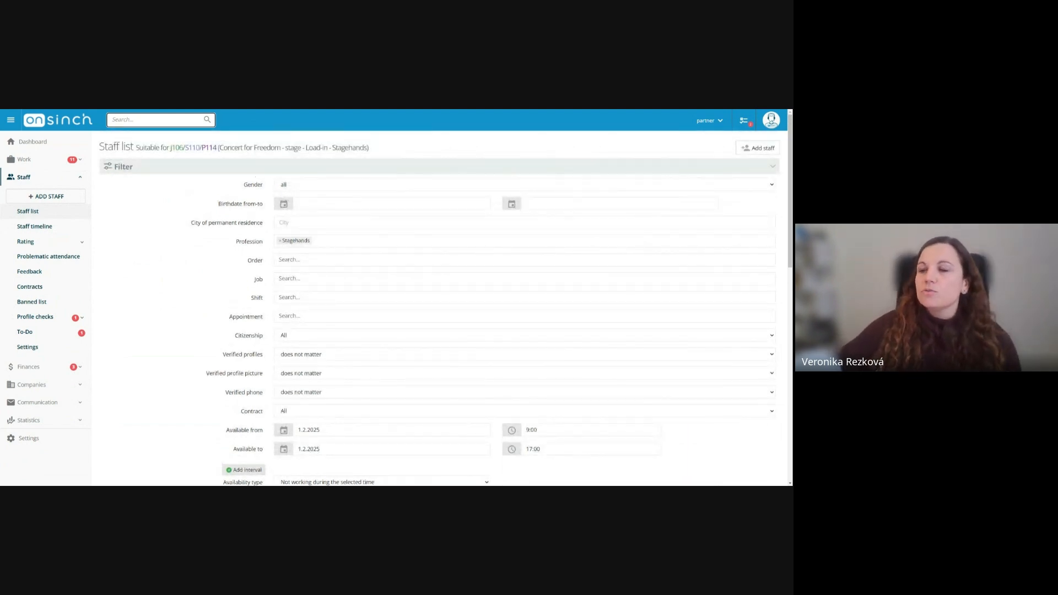
{"action": "left_click_drag", "start_coordinate": [332, 147], "coordinate": [363, 148]}
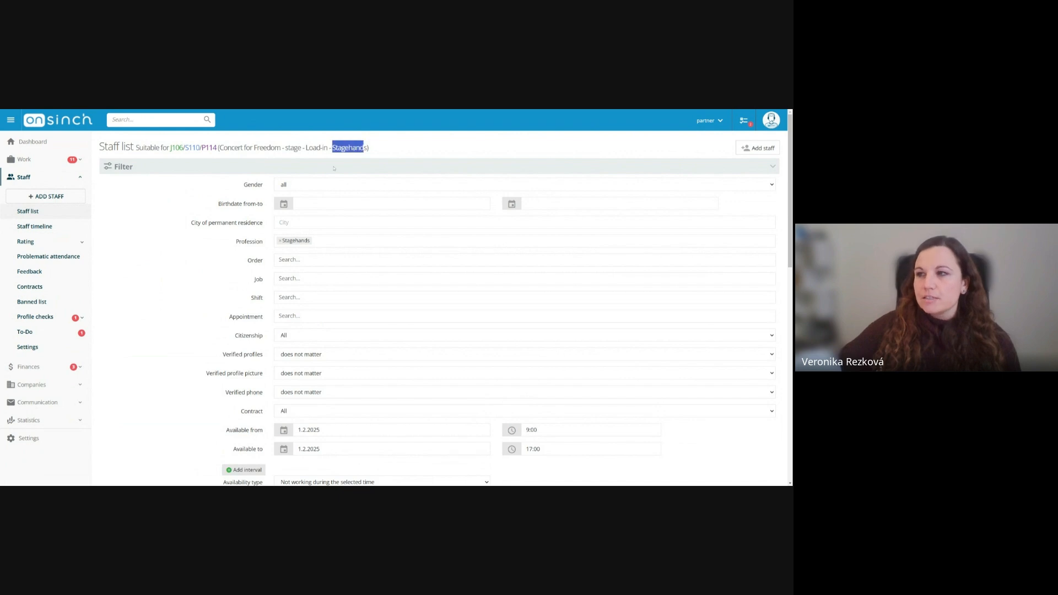
{"action": "left_click", "coordinate": [212, 244]}
{"action": "left_click_drag", "start_coordinate": [227, 244], "coordinate": [267, 244]}
{"action": "left_click", "coordinate": [256, 244]}
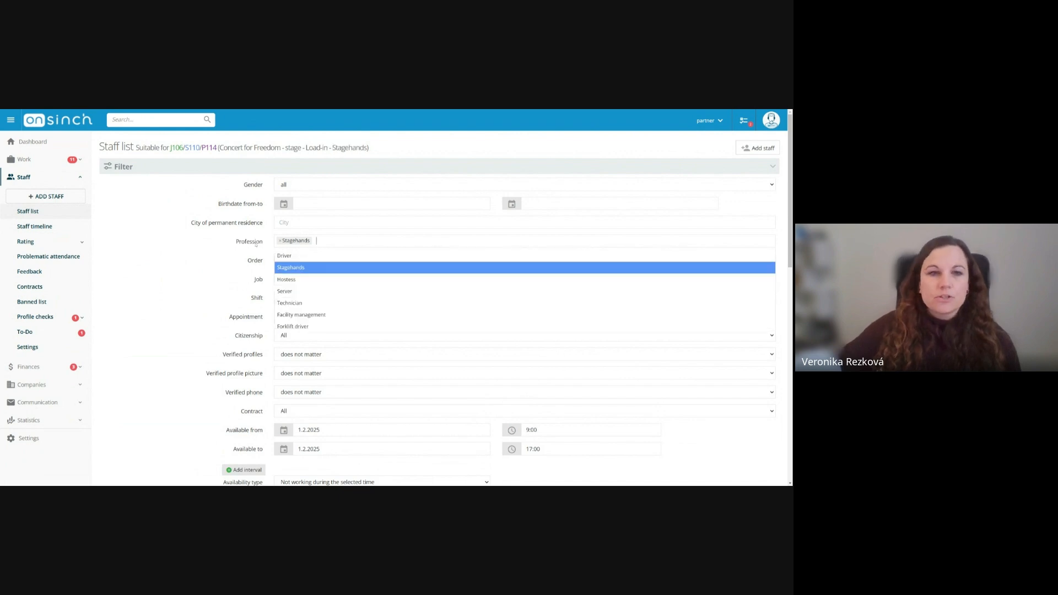
{"action": "left_click", "coordinate": [203, 249]}
Examine the staff filter's availability, staff member status, and company and location ban criteria.
{"action": "scroll", "coordinate": [209, 275], "scroll_direction": "down", "scroll_amount": 3}
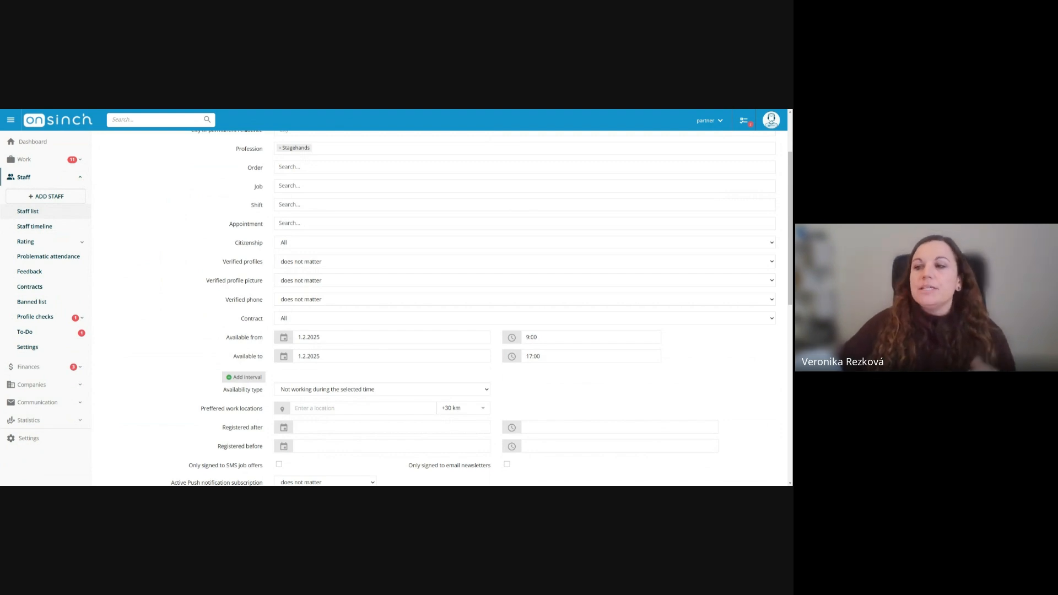
{"action": "scroll", "coordinate": [221, 325], "scroll_direction": "down", "scroll_amount": 2}
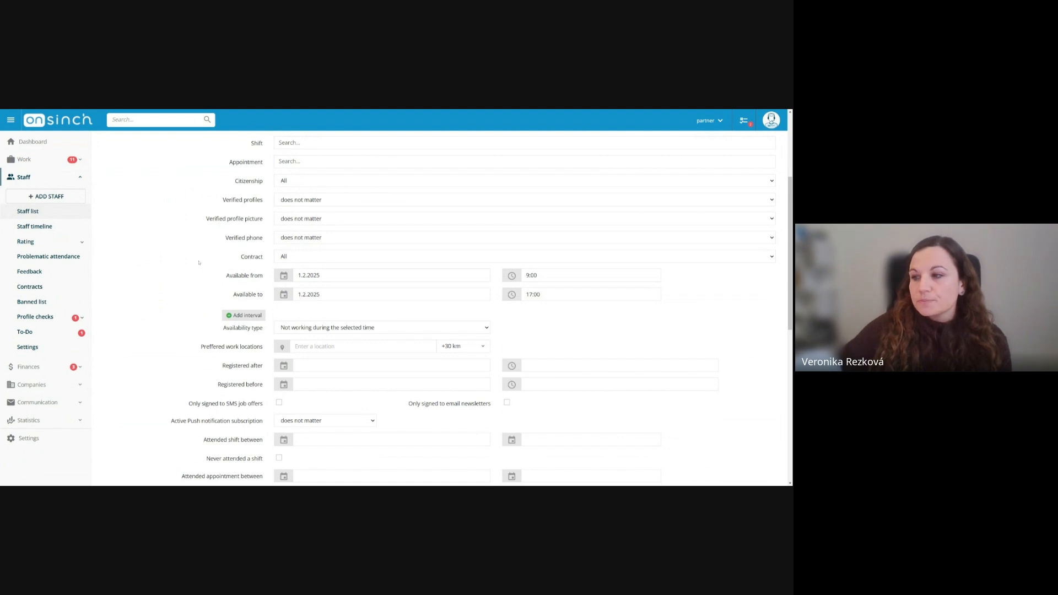
{"action": "scroll", "coordinate": [200, 256], "scroll_direction": "down", "scroll_amount": 5}
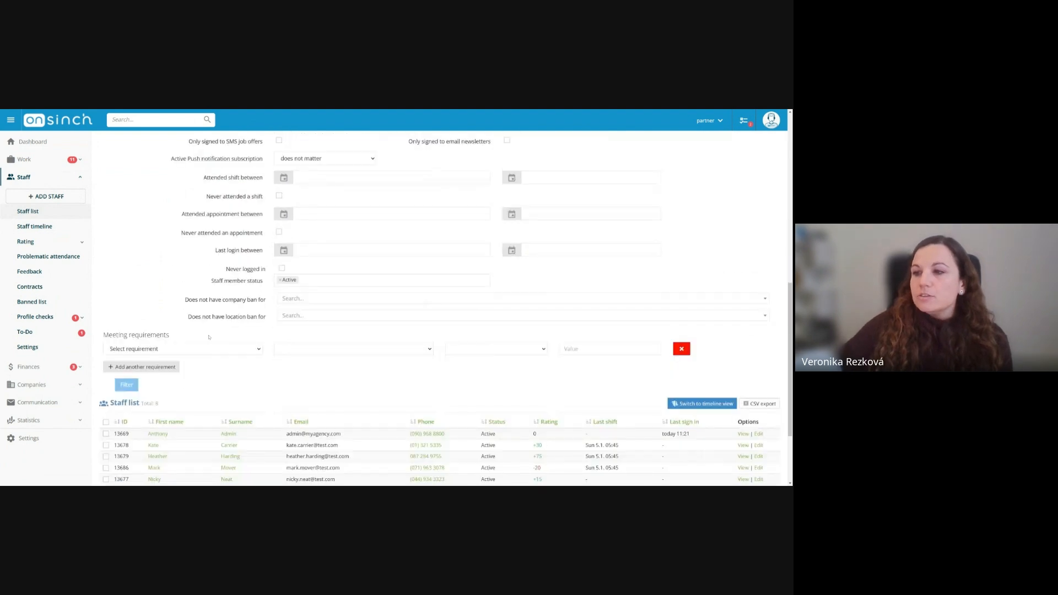
{"action": "scroll", "coordinate": [208, 336], "scroll_direction": "down", "scroll_amount": 1}
{"action": "left_click_drag", "start_coordinate": [222, 267], "coordinate": [265, 266]}
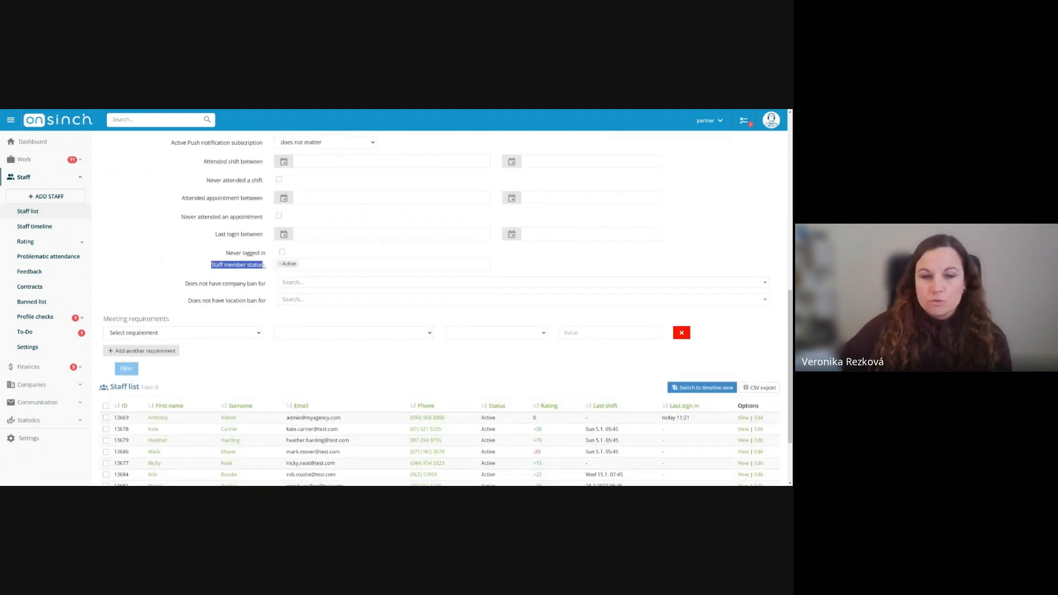
{"action": "left_click", "coordinate": [147, 263]}
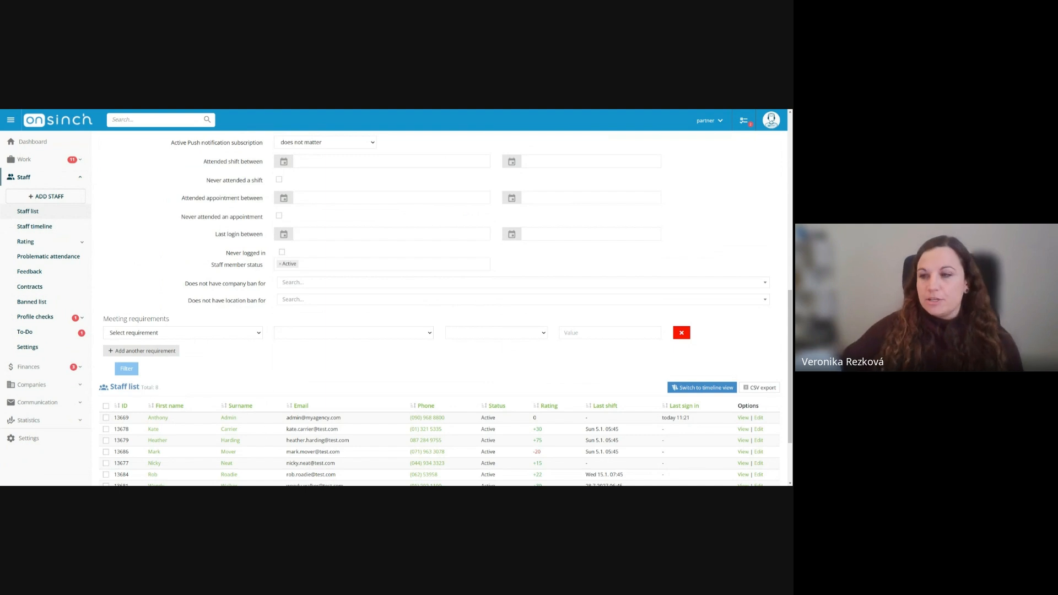
{"action": "scroll", "coordinate": [193, 319], "scroll_direction": "up", "scroll_amount": 1}
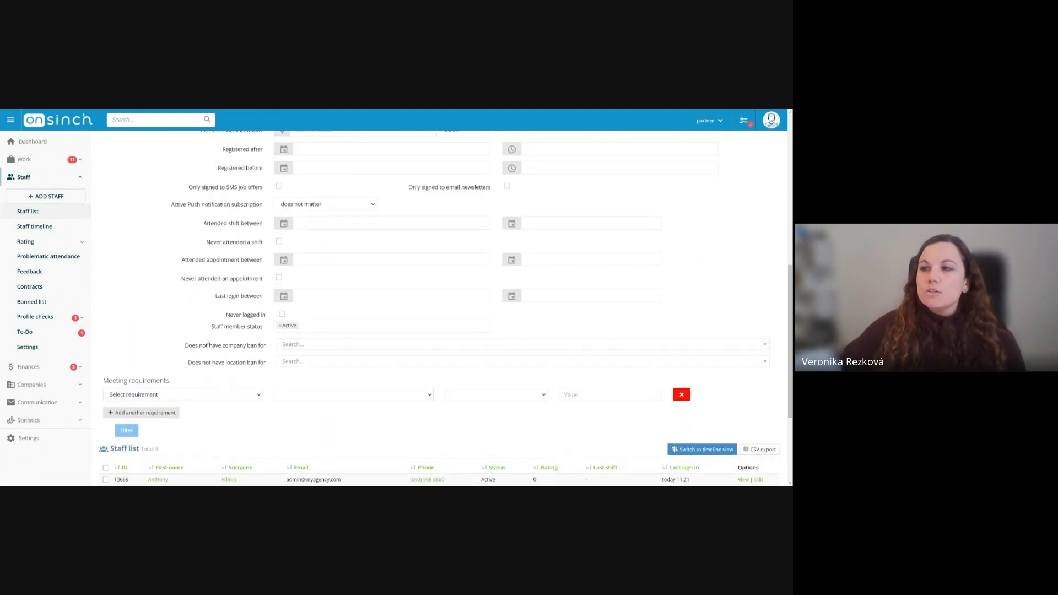
{"action": "scroll", "coordinate": [212, 278], "scroll_direction": "down", "scroll_amount": 1}
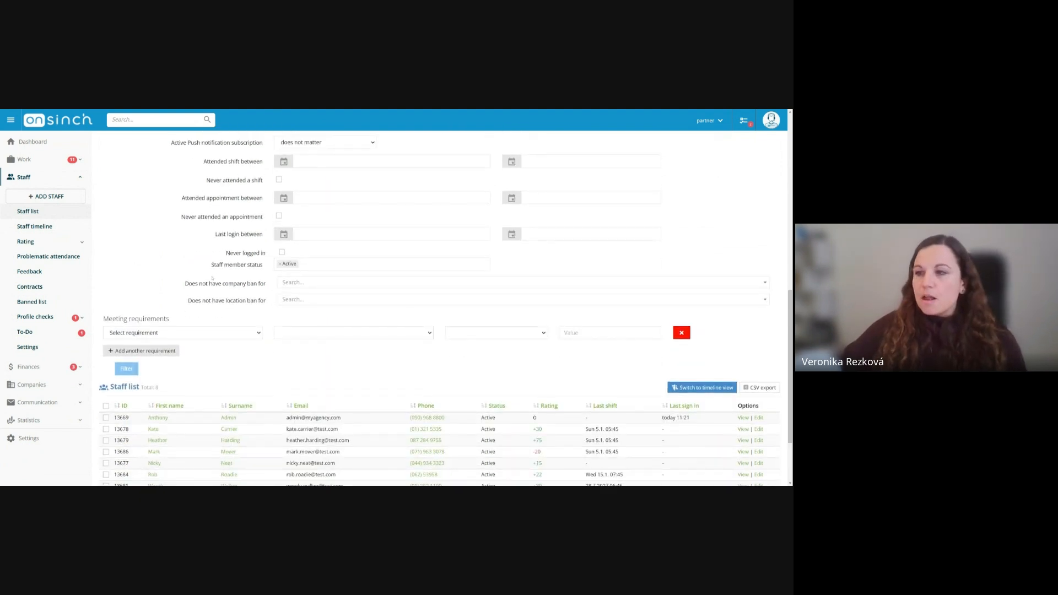
{"action": "scroll", "coordinate": [212, 277], "scroll_direction": "up", "scroll_amount": 1}
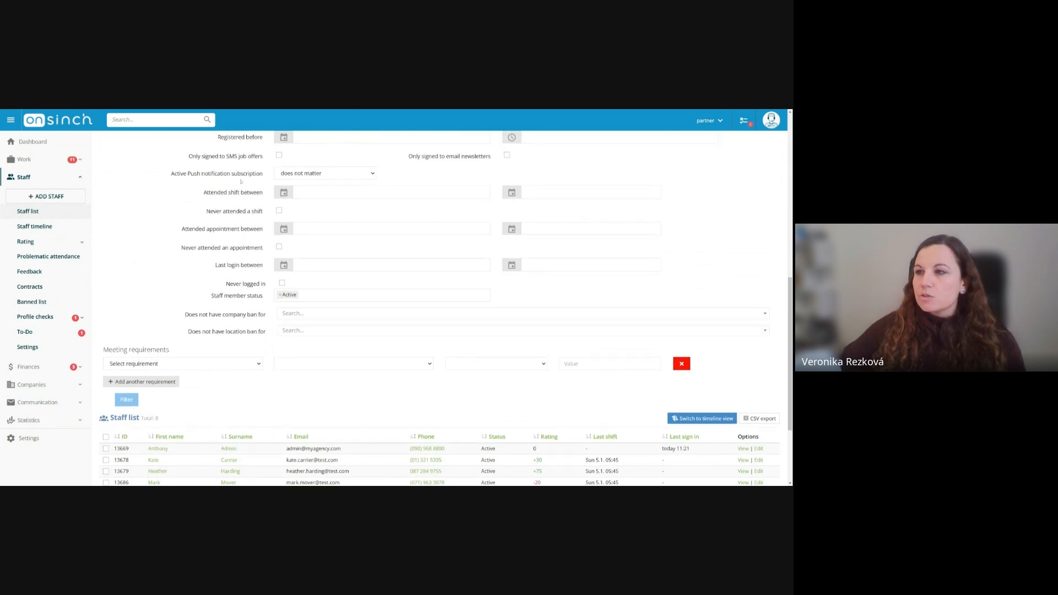
{"action": "scroll", "coordinate": [240, 182], "scroll_direction": "down", "scroll_amount": 1}
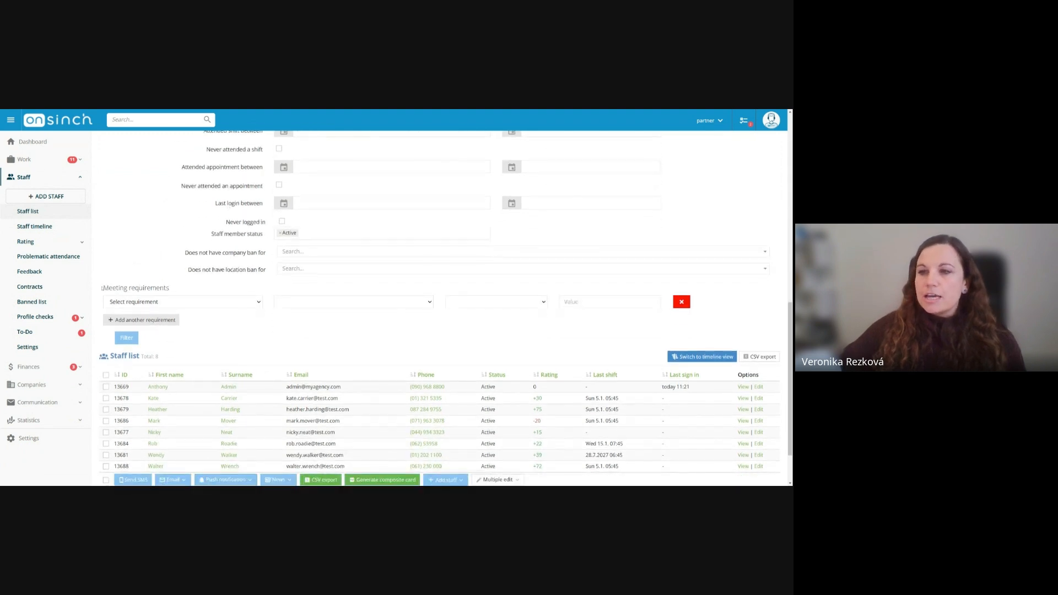
Try a Badges requirement for Driver under the staff filter's meeting requirements and remove it.
{"action": "left_click_drag", "start_coordinate": [103, 288], "coordinate": [167, 288]}
{"action": "left_click", "coordinate": [167, 288]}
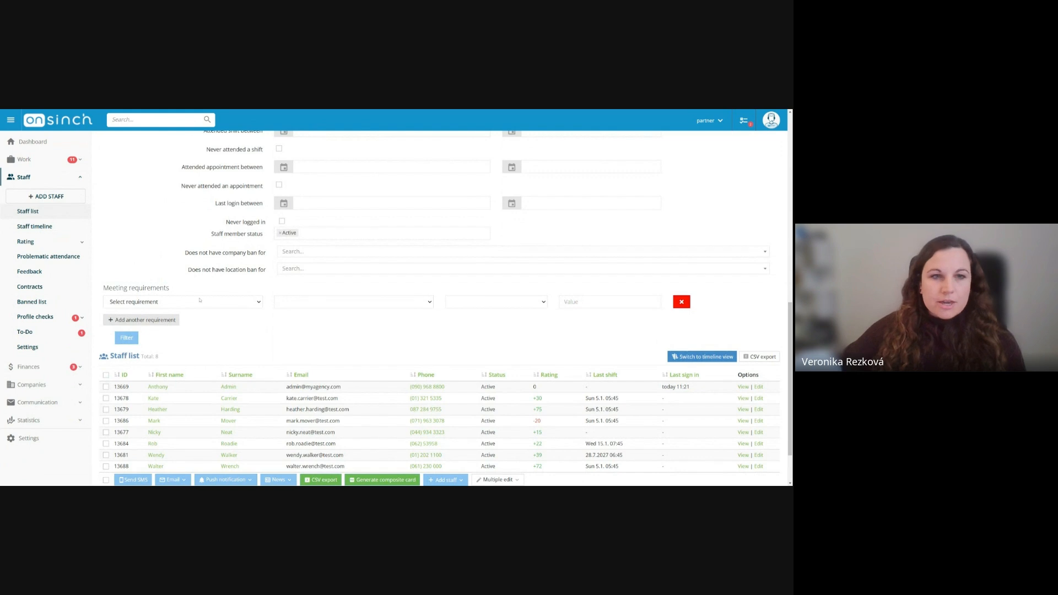
{"action": "left_click", "coordinate": [200, 303]}
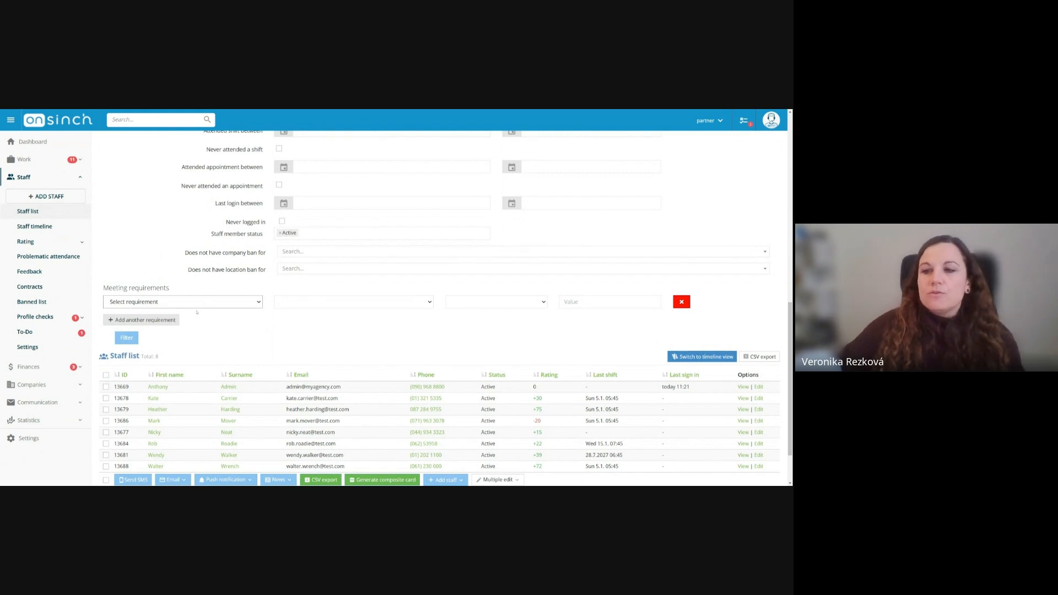
{"action": "left_click", "coordinate": [160, 305]}
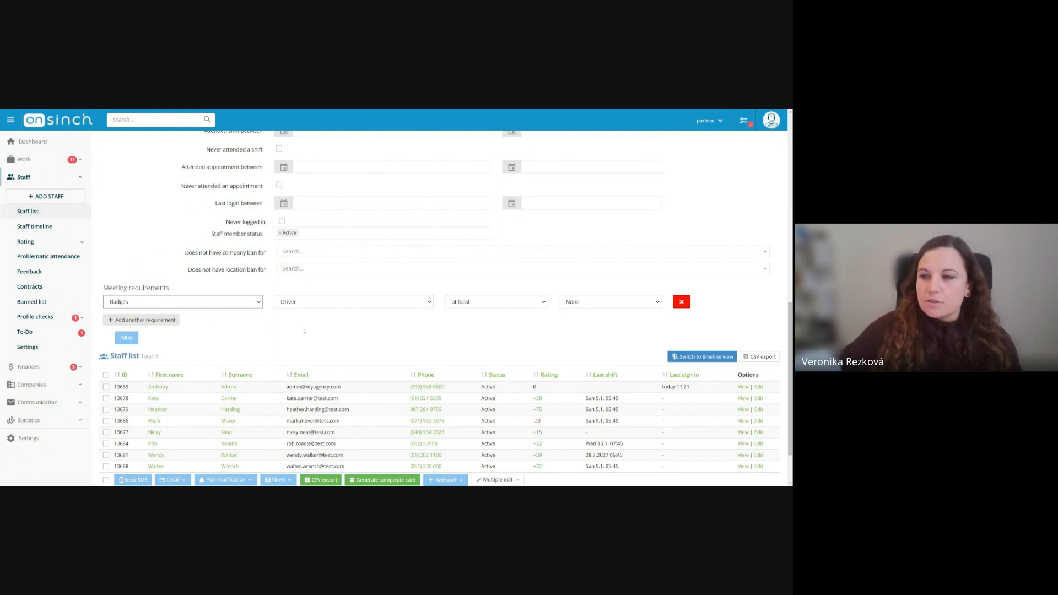
{"action": "left_click", "coordinate": [681, 302]}
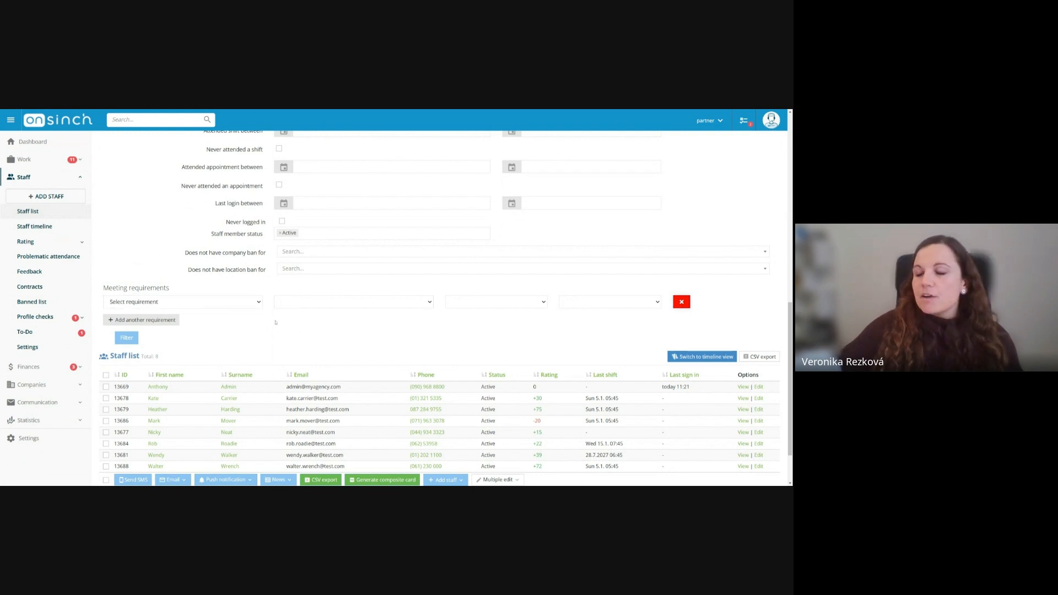
Try selecting and clearing all suitable staff, and try adding staff to the shift with nobody selected.
{"action": "scroll", "coordinate": [385, 330], "scroll_direction": "down", "scroll_amount": 2}
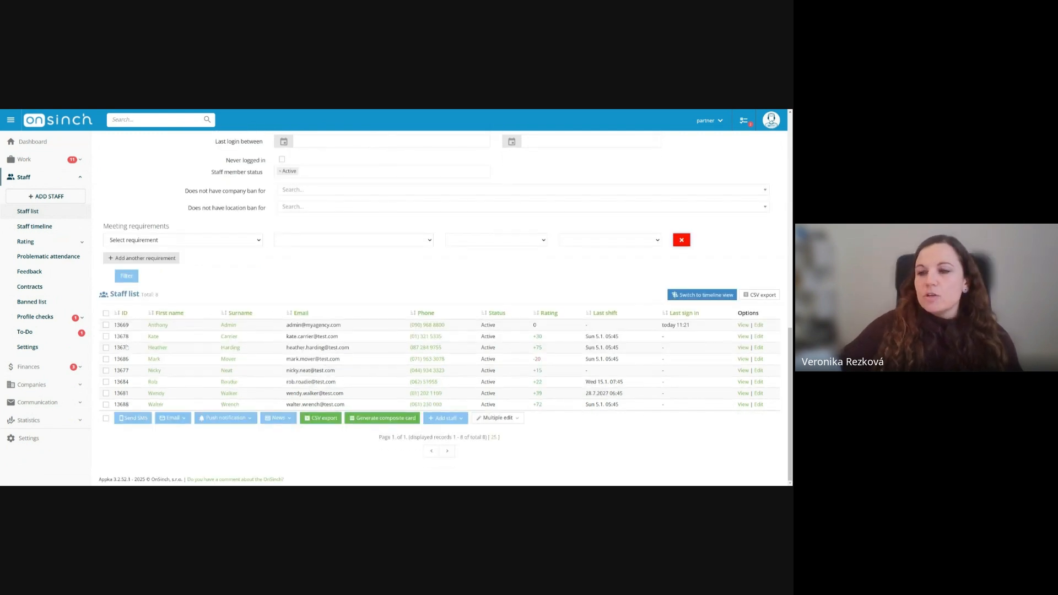
{"action": "left_click", "coordinate": [106, 313]}
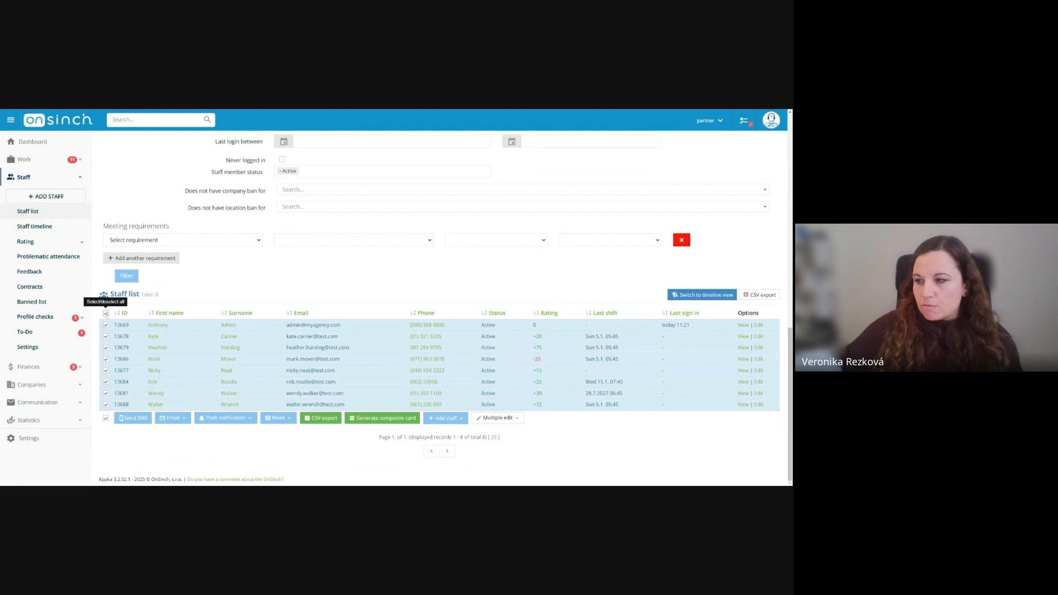
{"action": "key", "text": "space"}
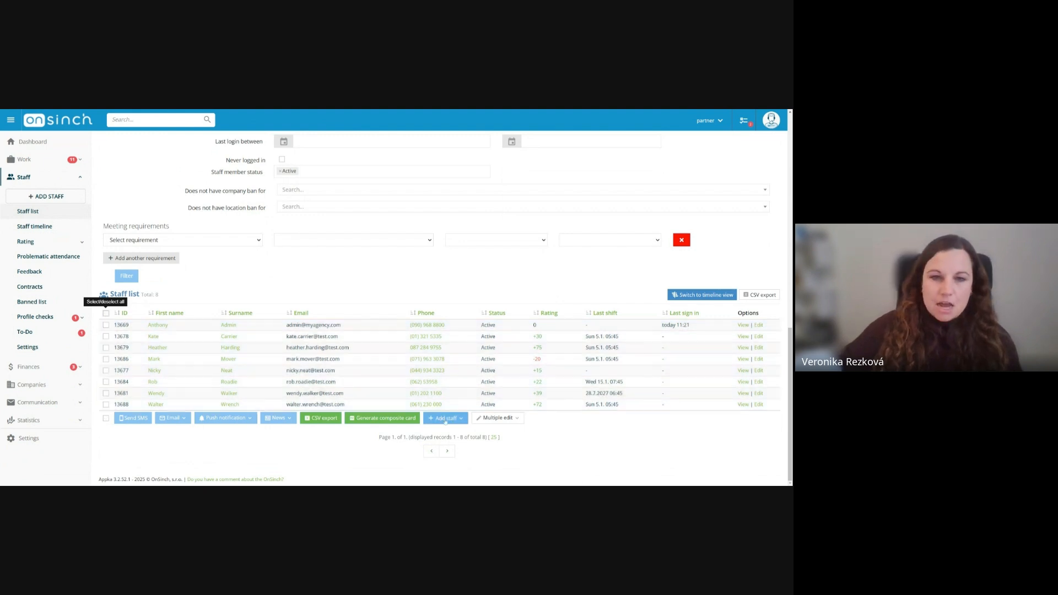
{"action": "left_click", "coordinate": [445, 419]}
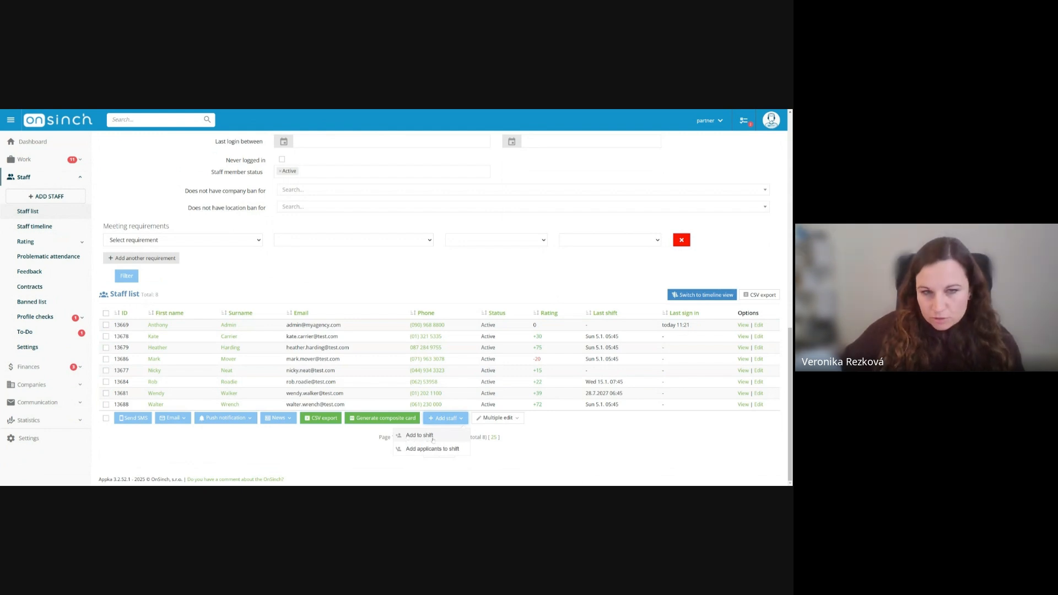
{"action": "left_click", "coordinate": [432, 440]}
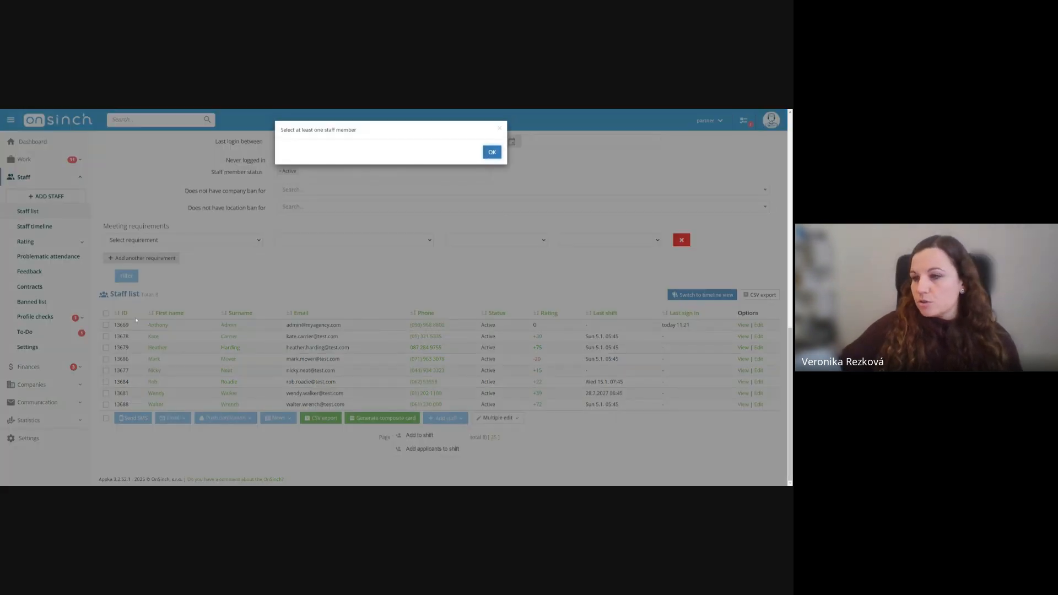
{"action": "left_click", "coordinate": [488, 155]}
Select the two staff members rated -20 and +15 and review the options for adding them to position P114 of shift S110.
{"action": "left_click", "coordinate": [106, 370]}
{"action": "left_click", "coordinate": [105, 359]}
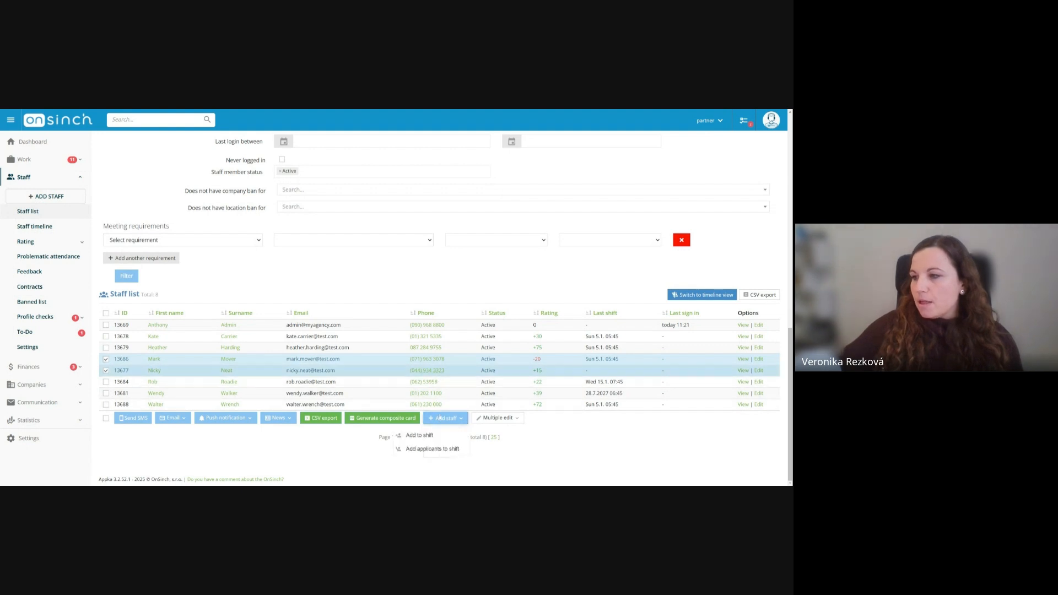
{"action": "left_click", "coordinate": [428, 436]}
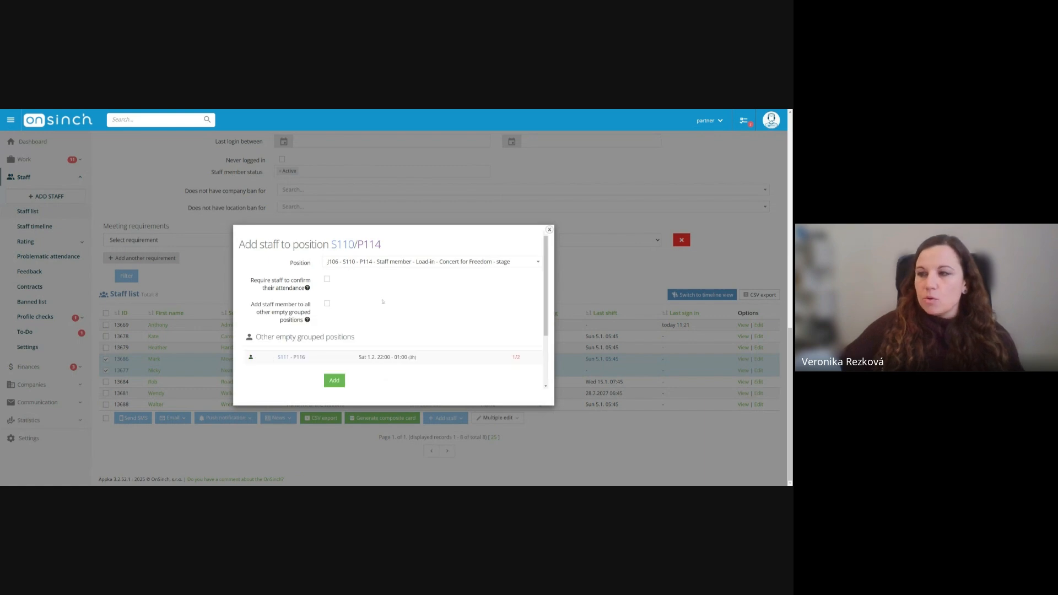
{"action": "scroll", "coordinate": [382, 295], "scroll_direction": "down", "scroll_amount": 3}
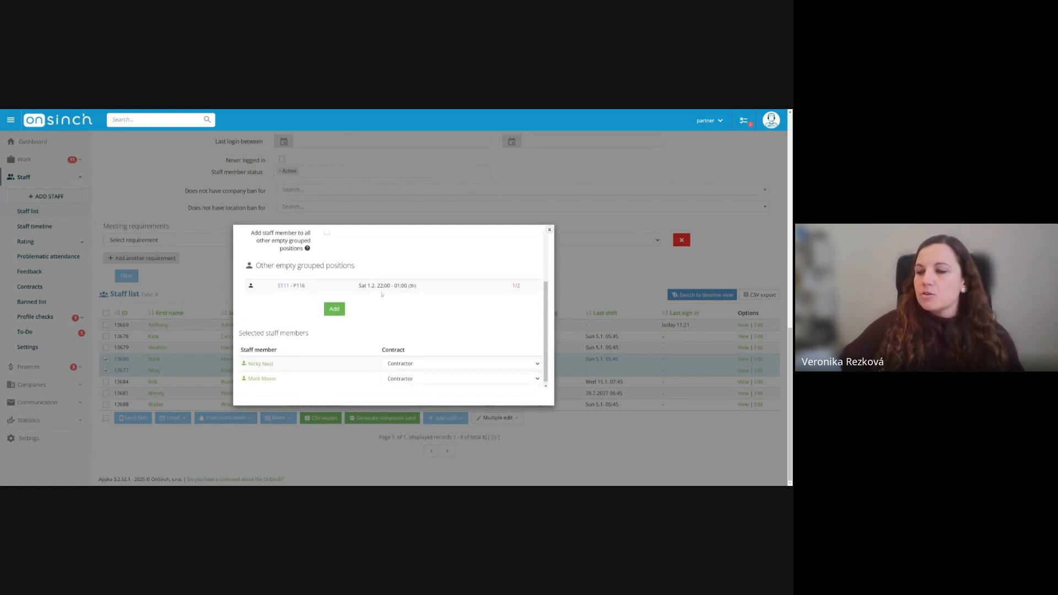
{"action": "scroll", "coordinate": [294, 346], "scroll_direction": "up", "scroll_amount": 3}
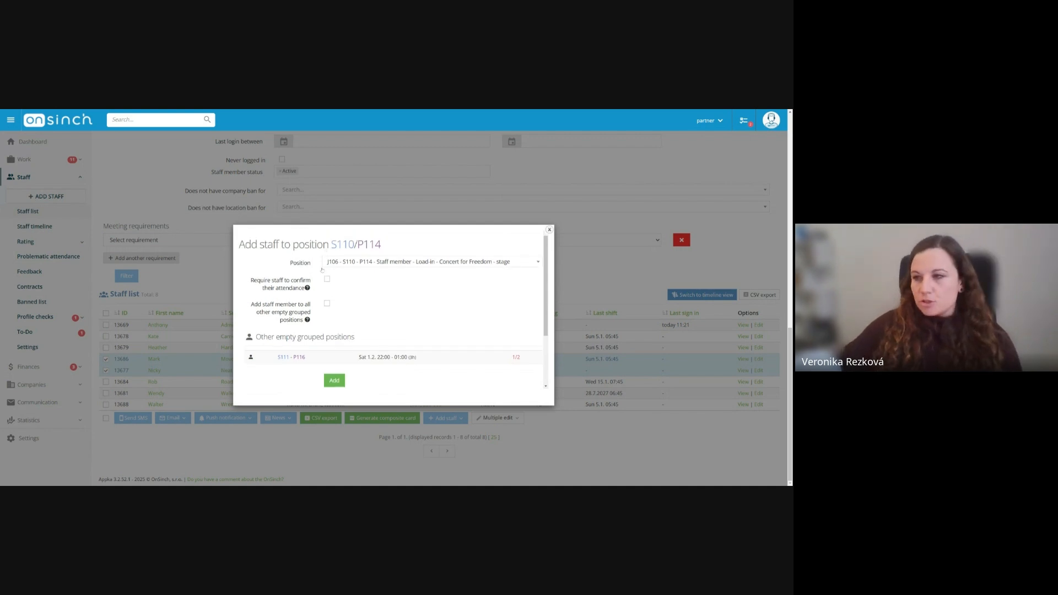
{"action": "mouse_move", "coordinate": [308, 288]}
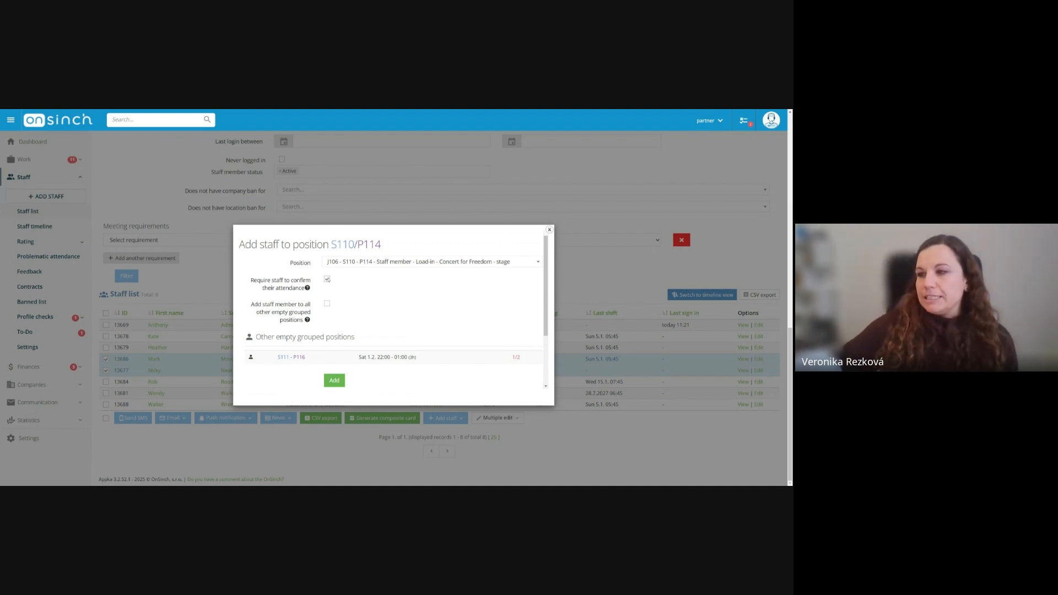
{"action": "left_click", "coordinate": [549, 229]}
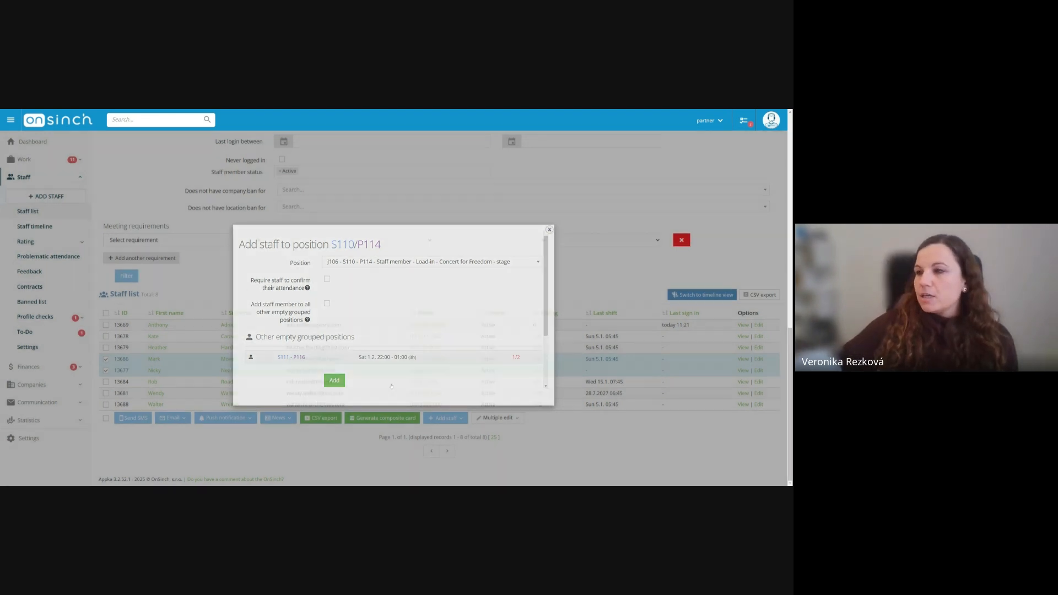
Review the options for adding the two selected staff members to position P114 as applicants, without adding them.
{"action": "left_click", "coordinate": [447, 421]}
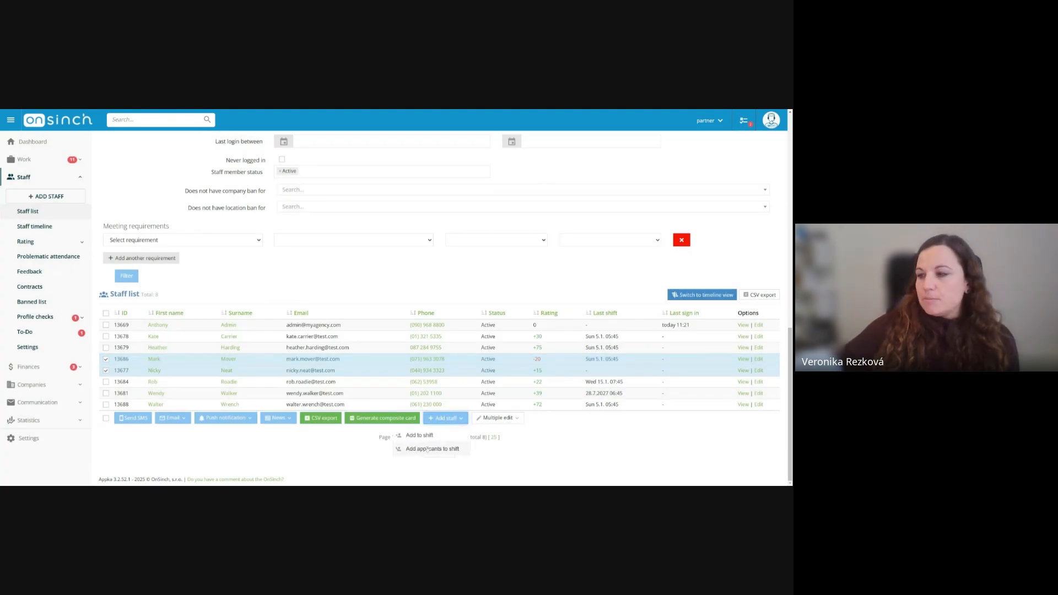
{"action": "left_click", "coordinate": [450, 449]}
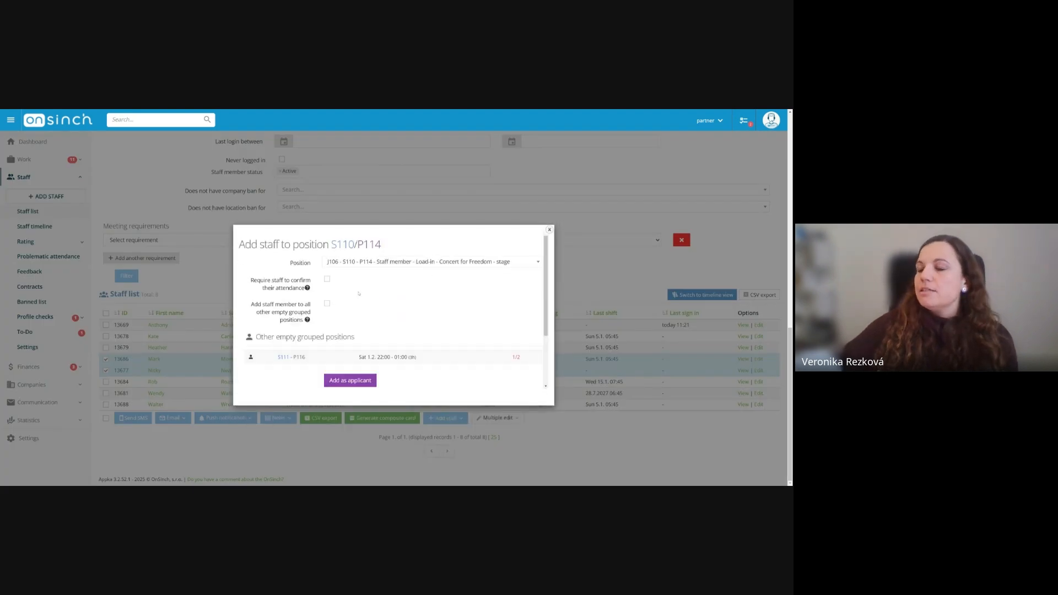
{"action": "mouse_move", "coordinate": [307, 287]}
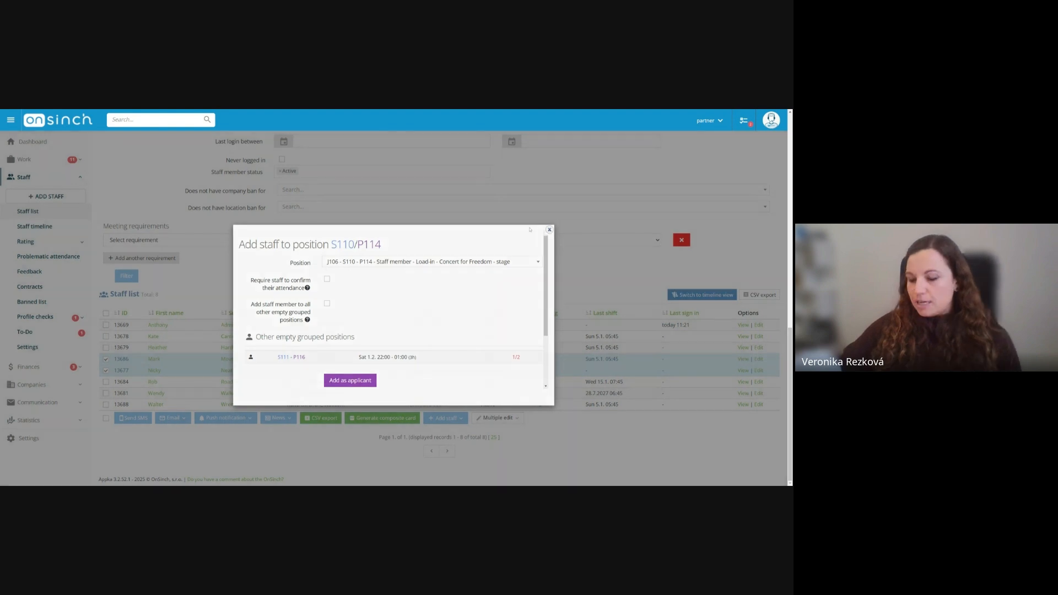
{"action": "left_click", "coordinate": [549, 230]}
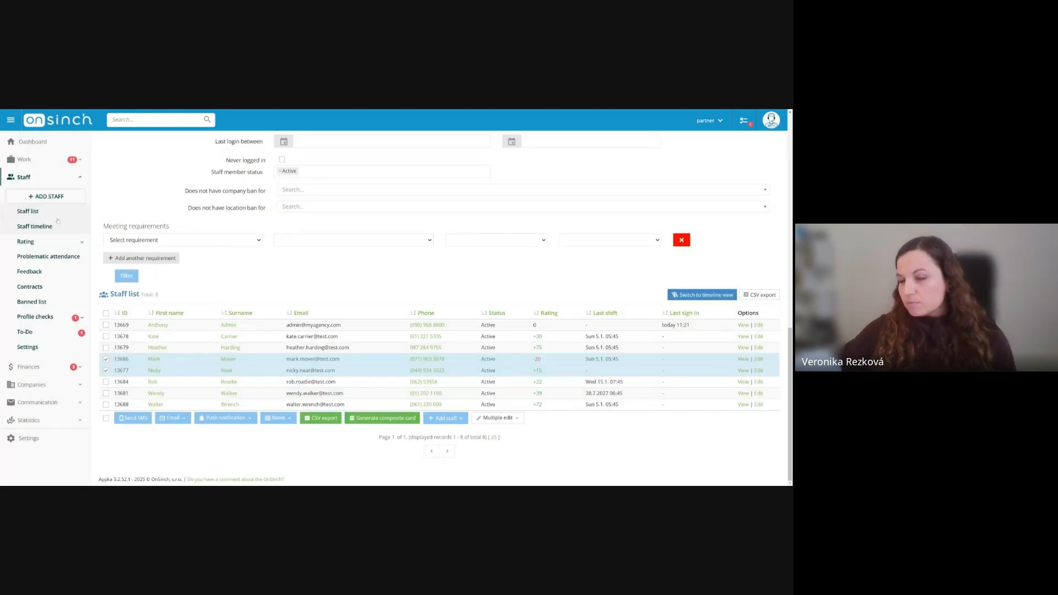
Open the Scheduler and review the available staff filters, including the requirements section, without applying any.
{"action": "left_click", "coordinate": [49, 160]}
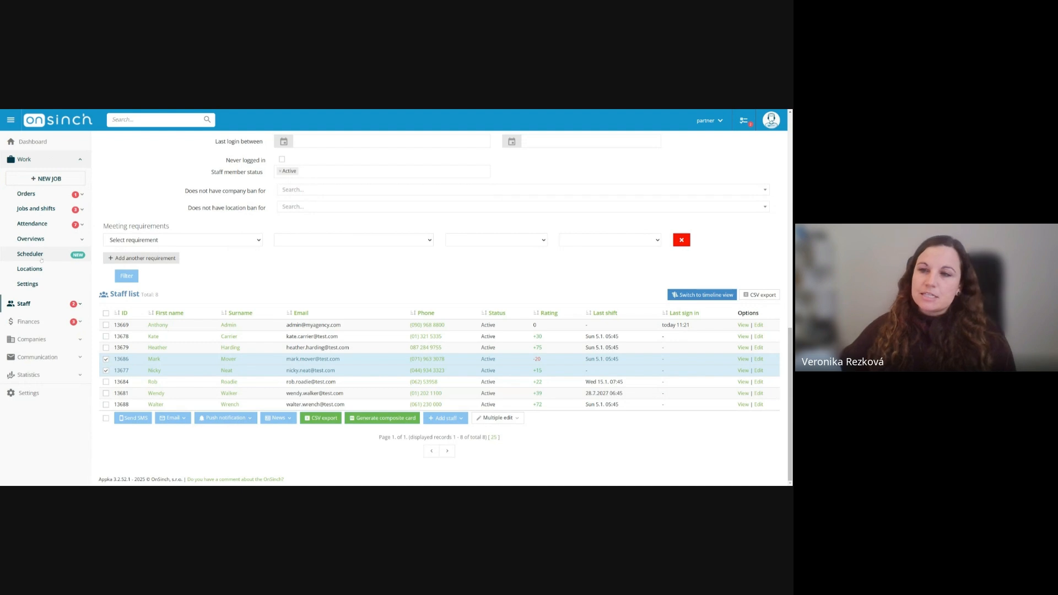
{"action": "left_click", "coordinate": [41, 256]}
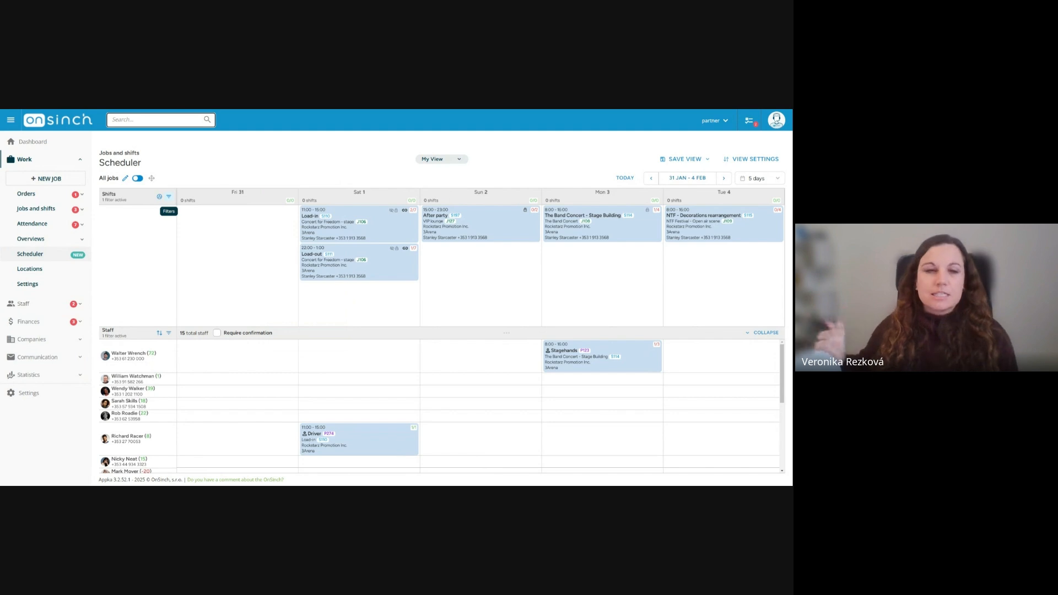
{"action": "left_click", "coordinate": [168, 333]}
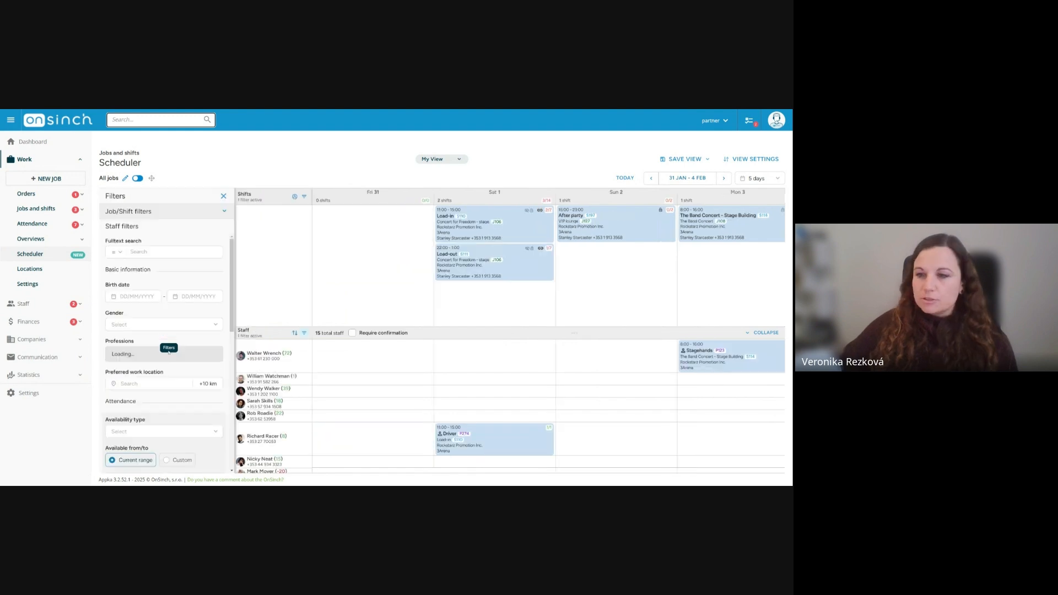
{"action": "scroll", "coordinate": [162, 287], "scroll_direction": "down", "scroll_amount": 1}
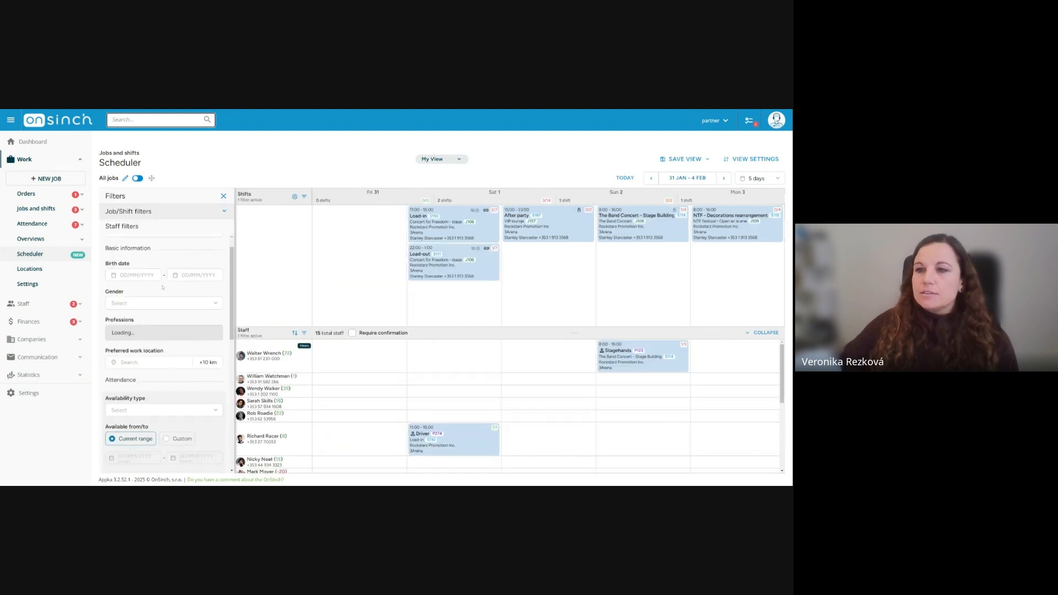
{"action": "scroll", "coordinate": [161, 272], "scroll_direction": "up", "scroll_amount": 1}
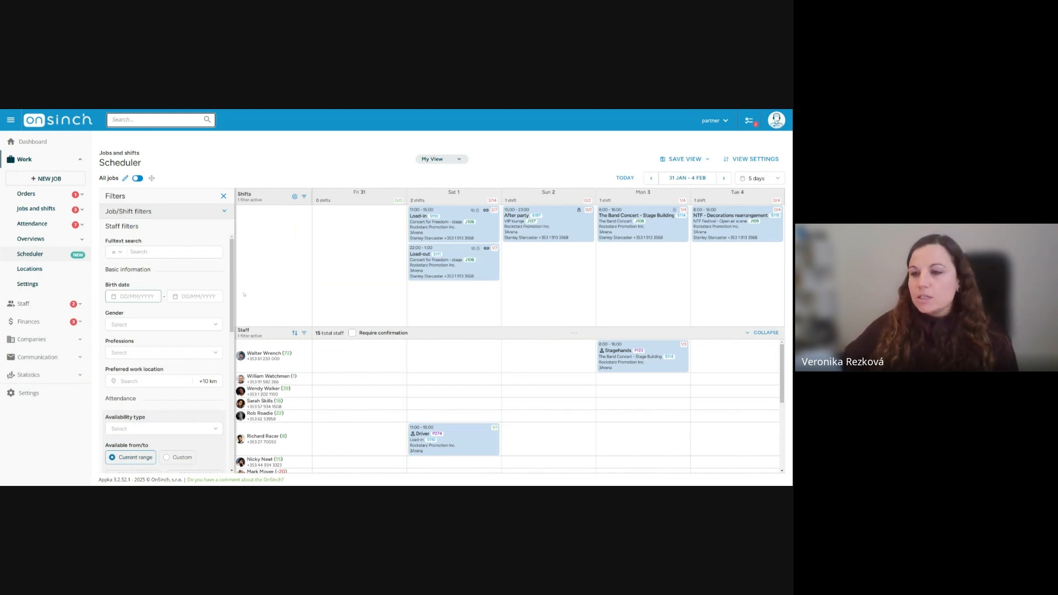
{"action": "scroll", "coordinate": [179, 315], "scroll_direction": "down", "scroll_amount": 5}
{"action": "scroll", "coordinate": [179, 315], "scroll_direction": "down", "scroll_amount": 5}
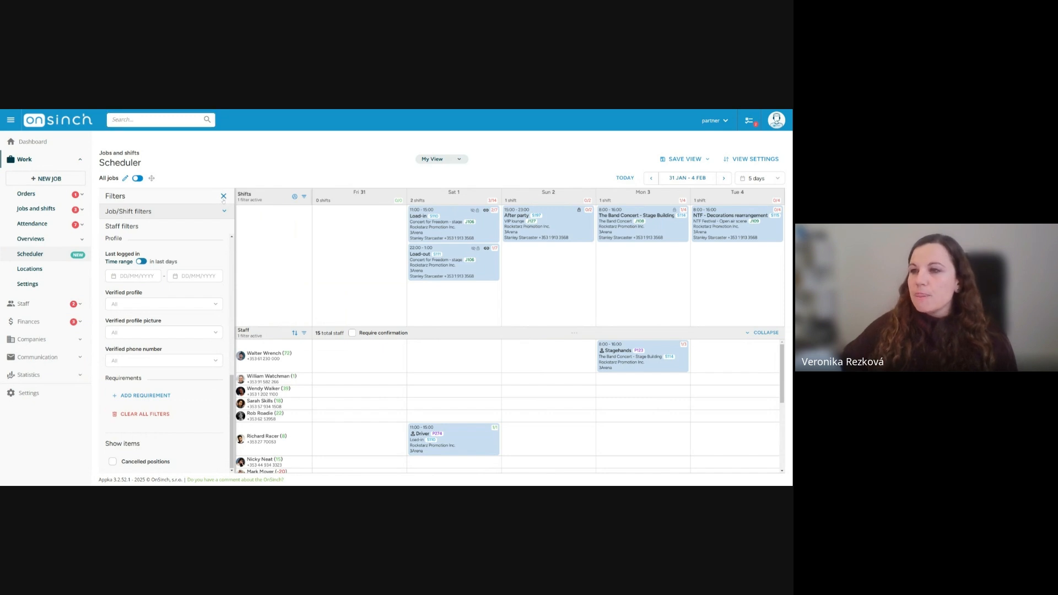
{"action": "left_click", "coordinate": [224, 196]}
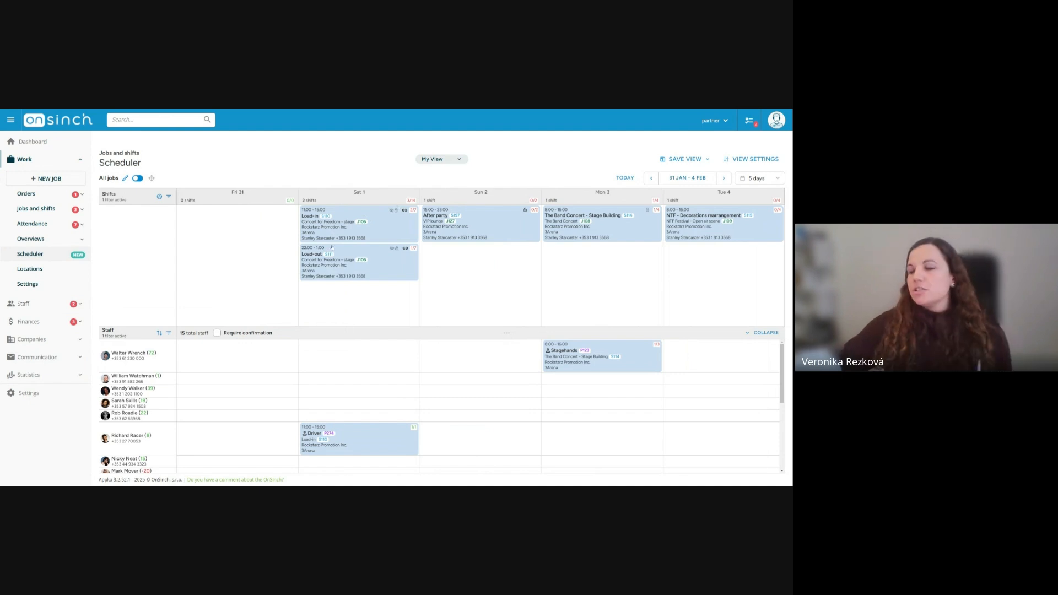
Open the Load-in shift's details in the Scheduler and assign the staff member rated 22 to Technician position P286.
{"action": "left_click", "coordinate": [377, 221]}
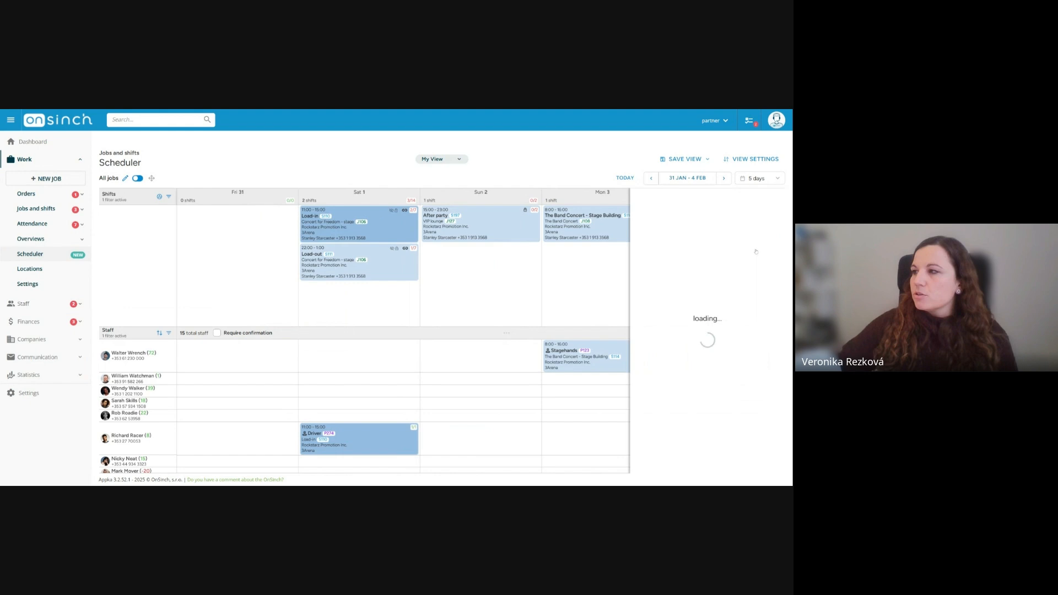
{"action": "scroll", "coordinate": [703, 293], "scroll_direction": "down", "scroll_amount": 1}
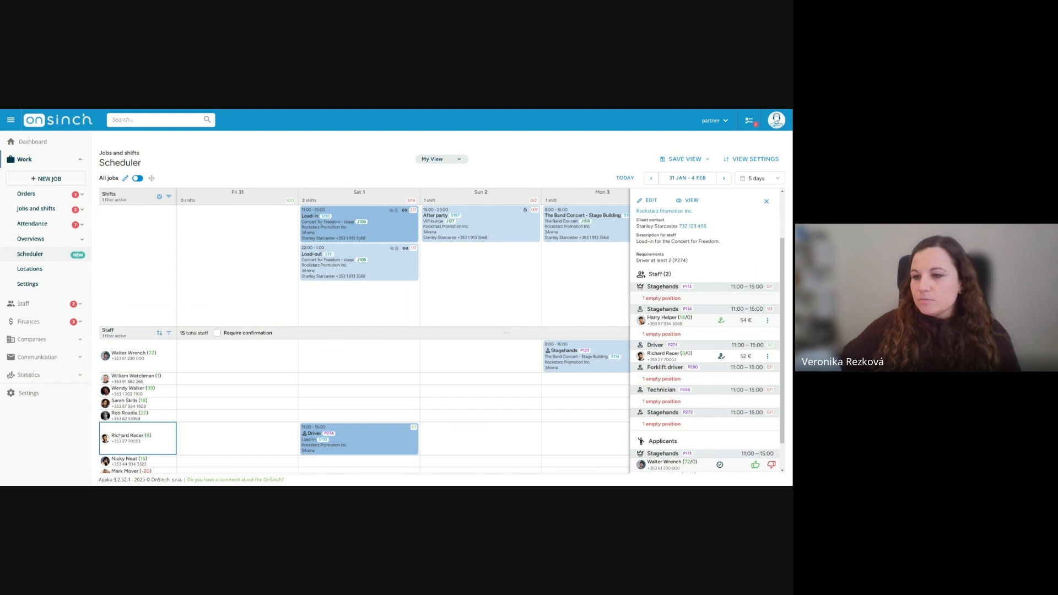
{"action": "left_click_drag", "start_coordinate": [123, 414], "coordinate": [662, 401]}
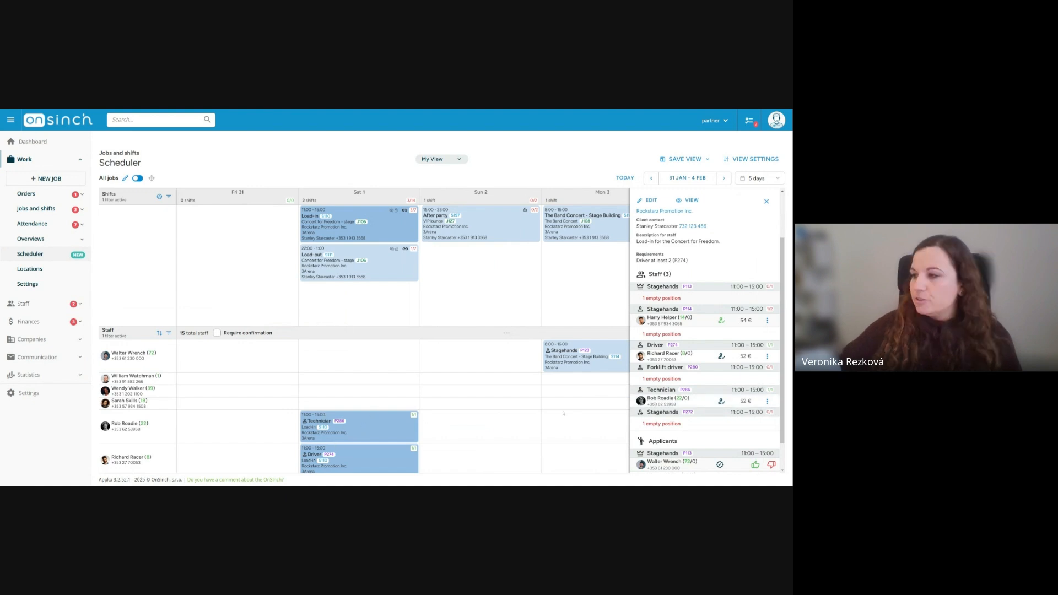
Sign the staff member rated 22 off Technician position P286 and close the Load-in shift's details.
{"action": "left_click", "coordinate": [767, 401]}
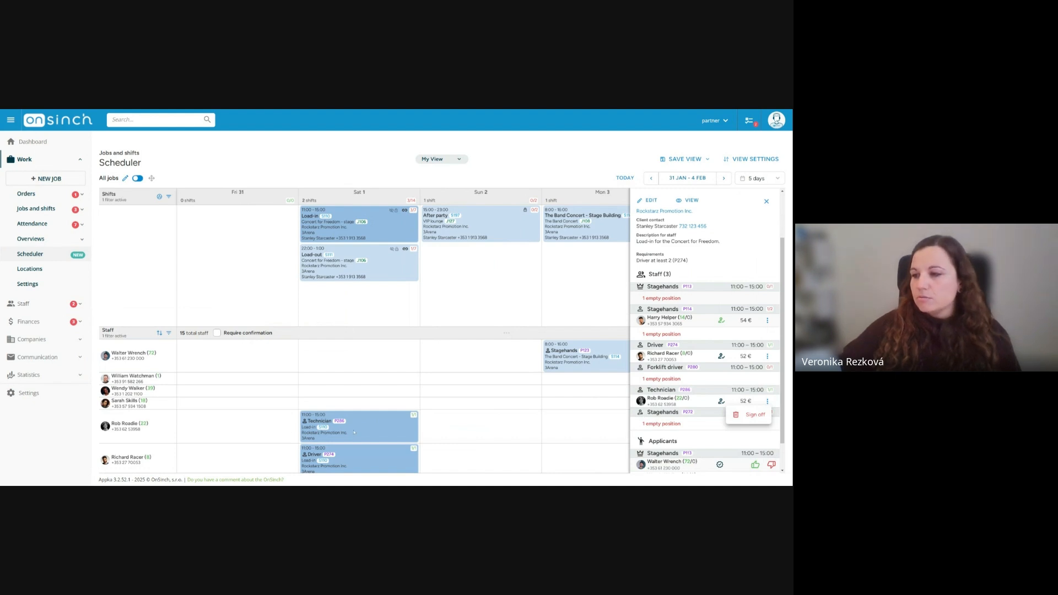
{"action": "left_click", "coordinate": [357, 426]}
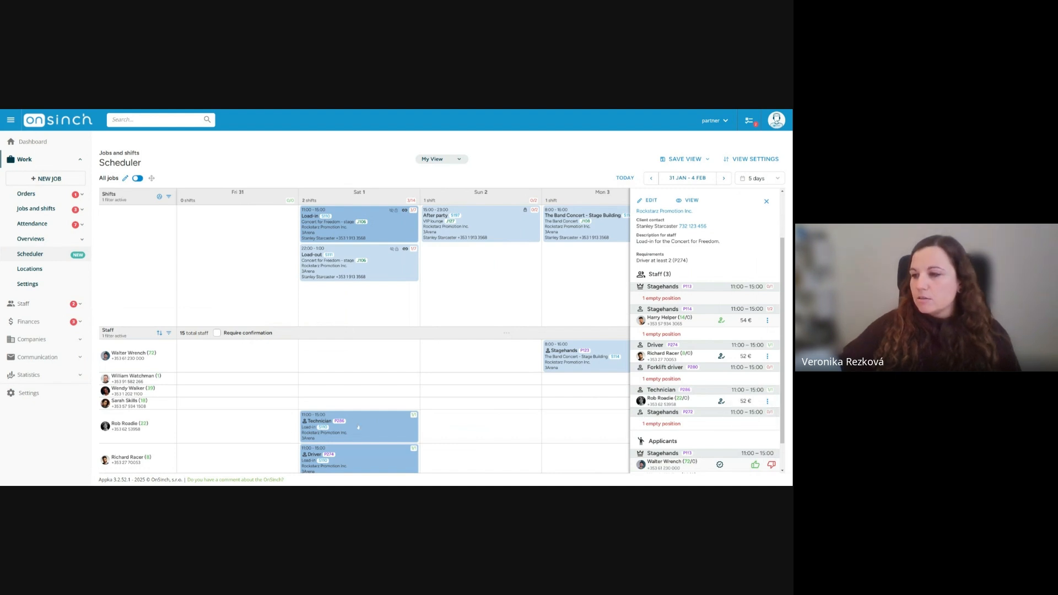
{"action": "right_click", "coordinate": [360, 428]}
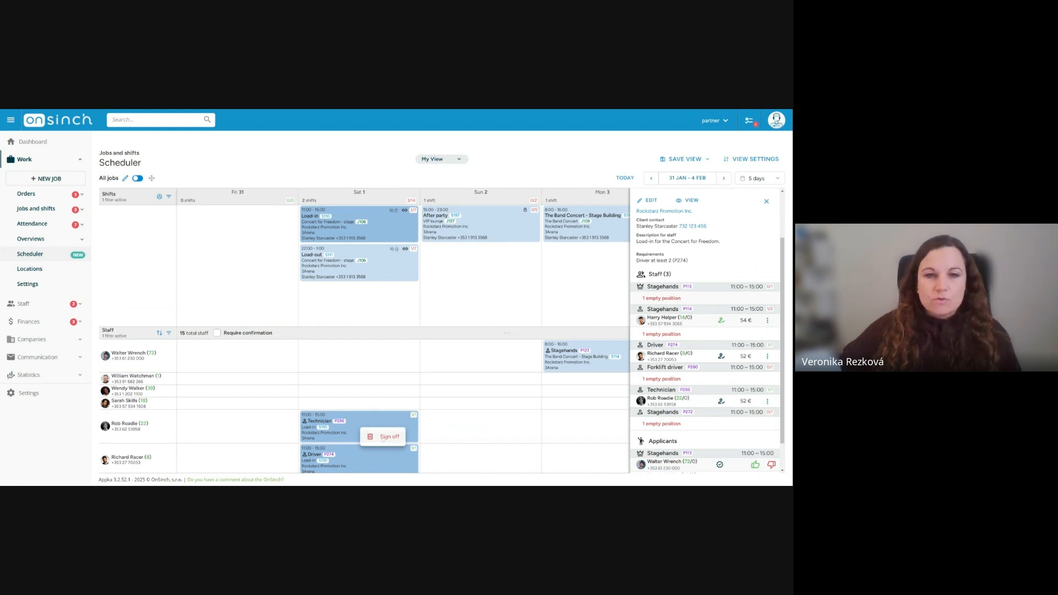
{"action": "left_click", "coordinate": [383, 437]}
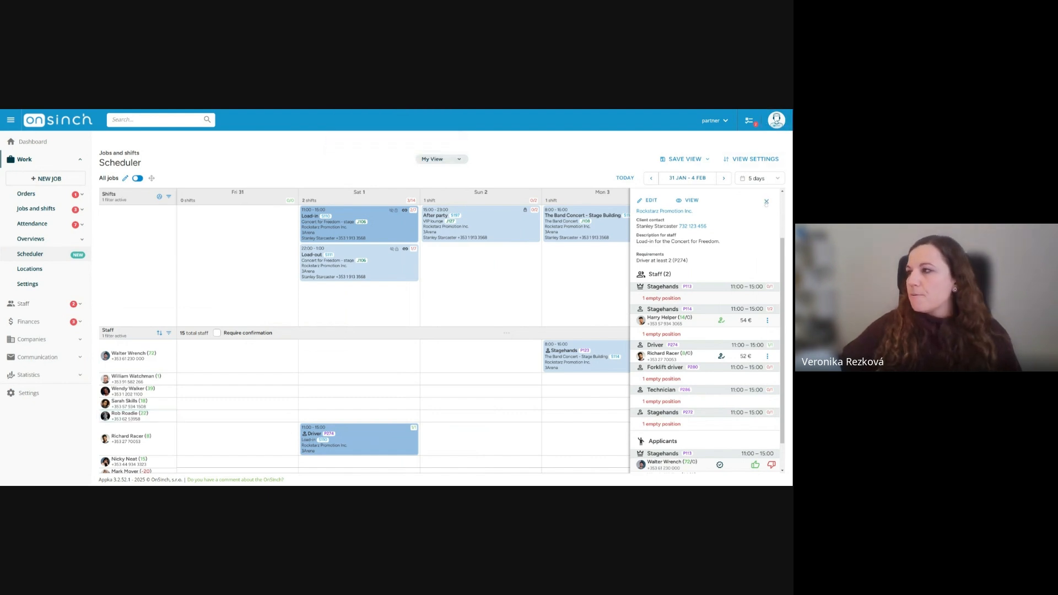
{"action": "left_click", "coordinate": [765, 201]}
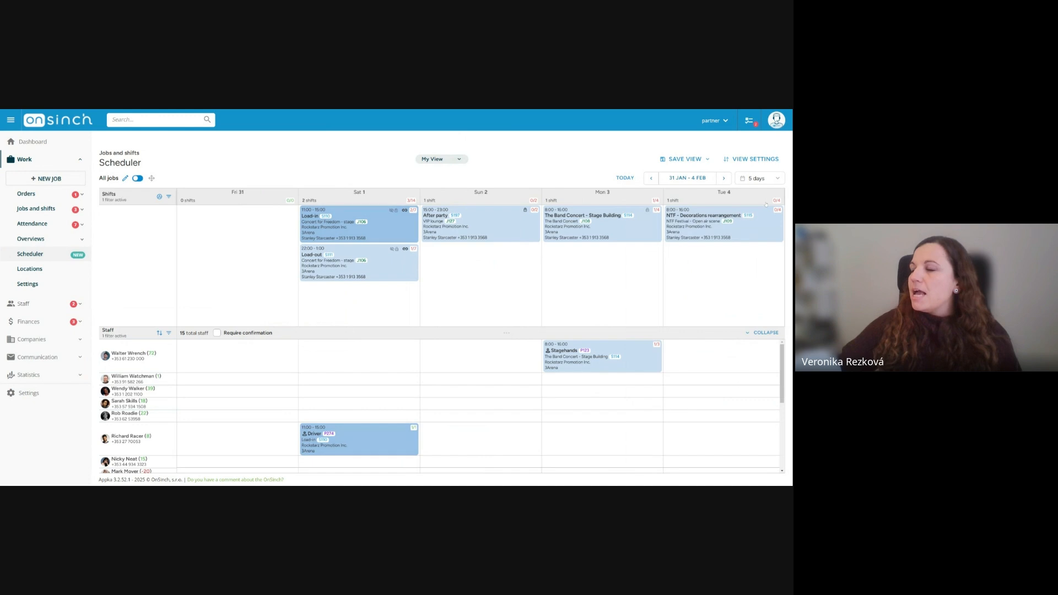
Set the Scheduler's view settings to show positions as Compact.
{"action": "left_click", "coordinate": [751, 159]}
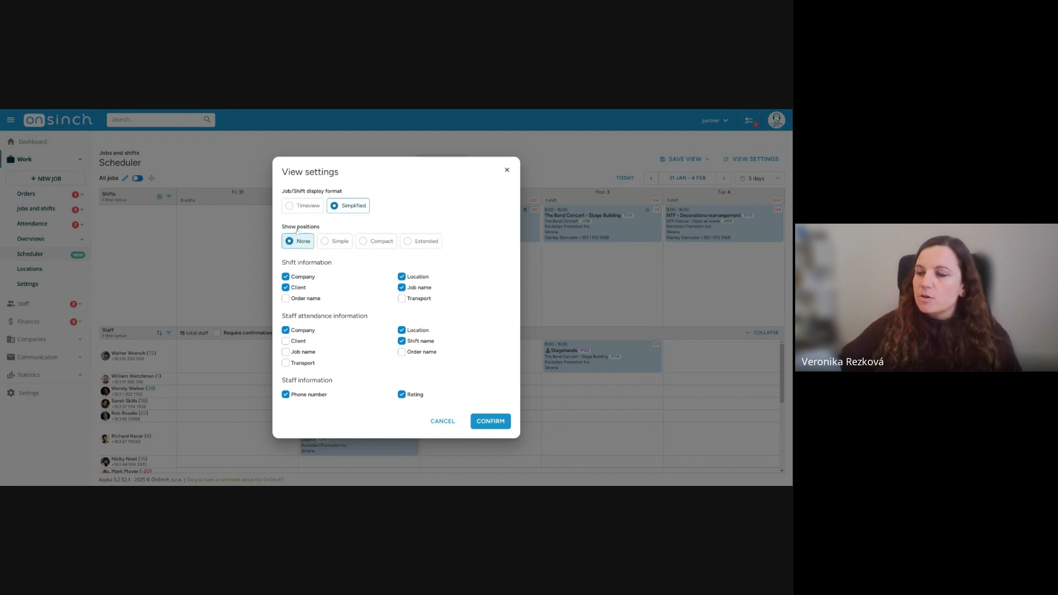
{"action": "left_click", "coordinate": [376, 241]}
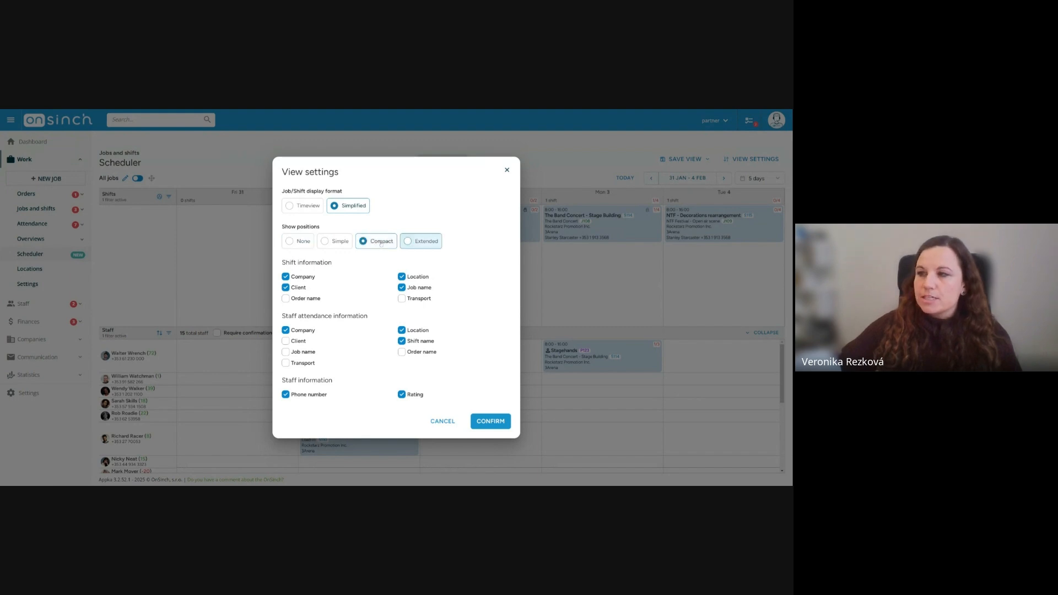
{"action": "left_click", "coordinate": [489, 421]}
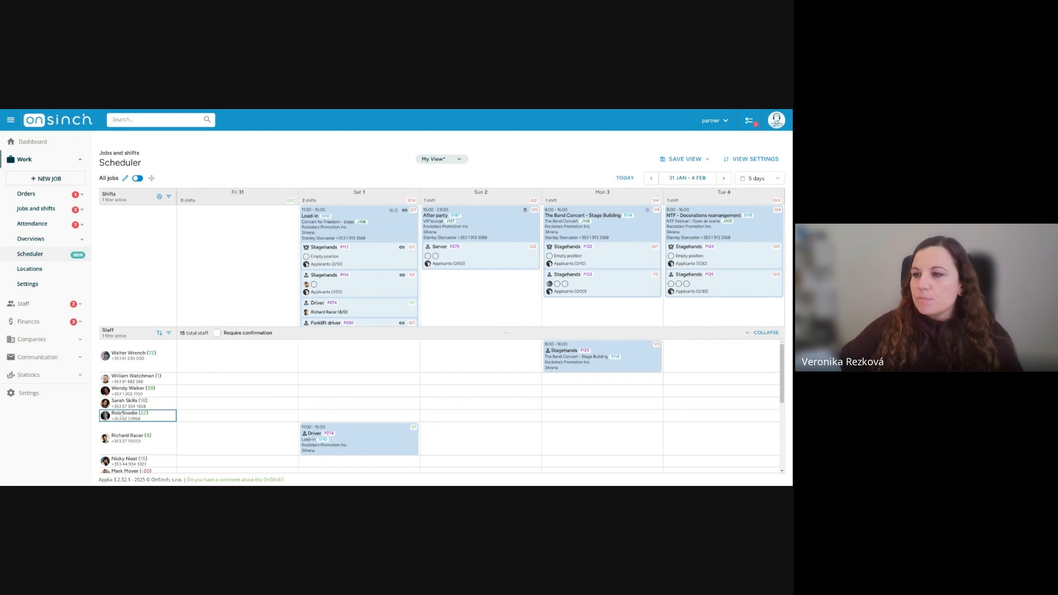
Try assigning the staff members rated 22 and 1 to Load-in Stagehands position P113, cancelling the first and undoing the second.
{"action": "left_click_drag", "start_coordinate": [122, 416], "coordinate": [322, 251]}
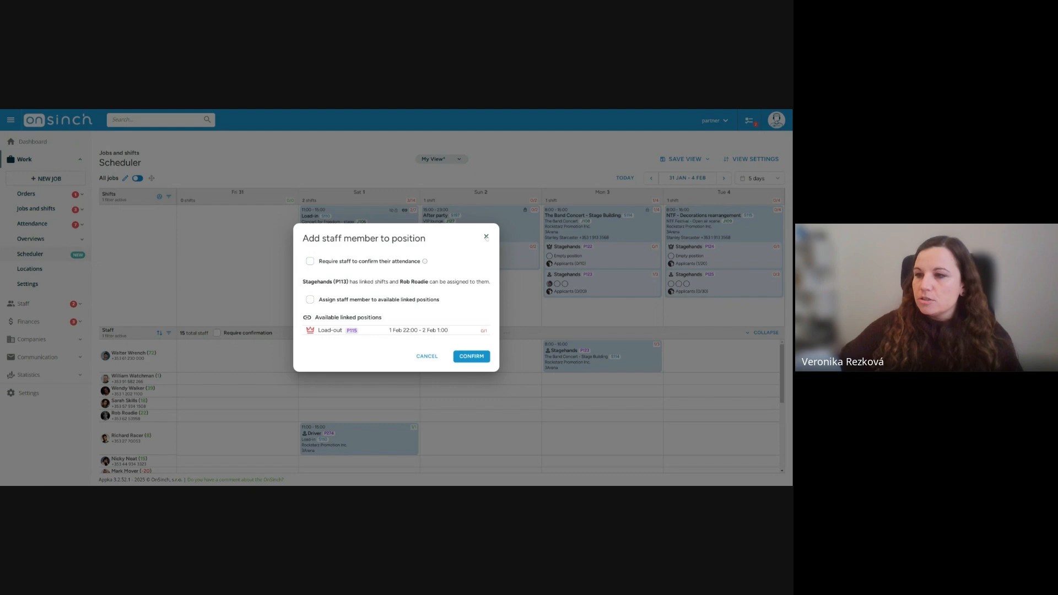
{"action": "left_click", "coordinate": [486, 237]}
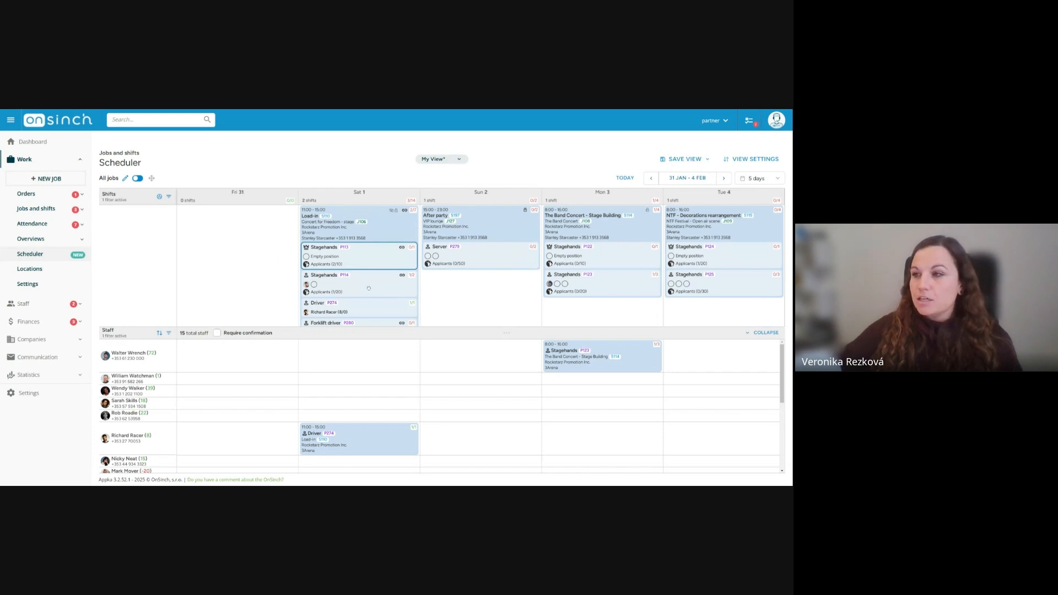
{"action": "left_click_drag", "start_coordinate": [365, 259], "coordinate": [359, 382]}
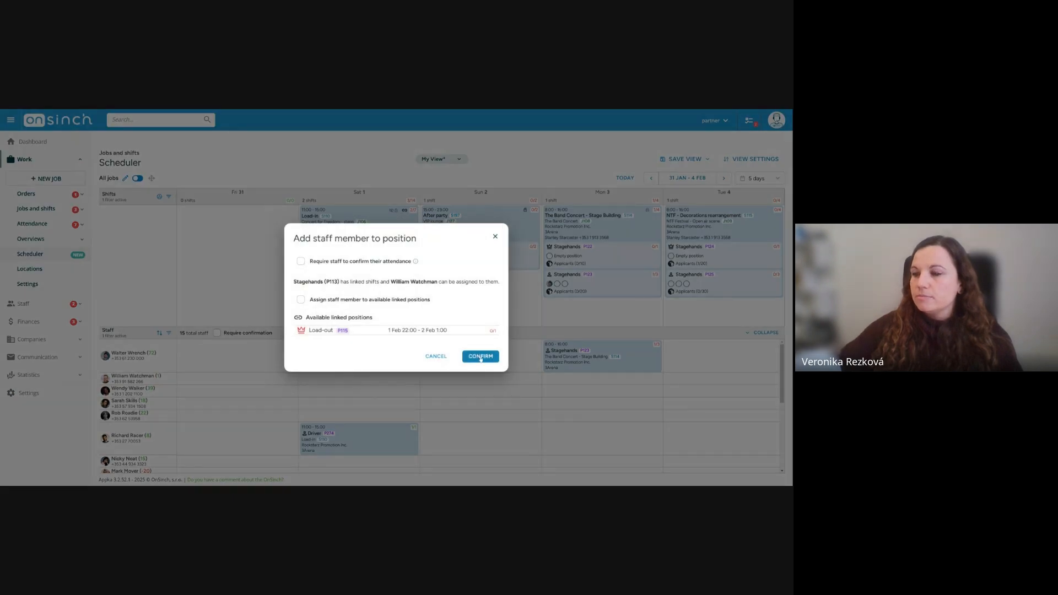
{"action": "left_click", "coordinate": [480, 357]}
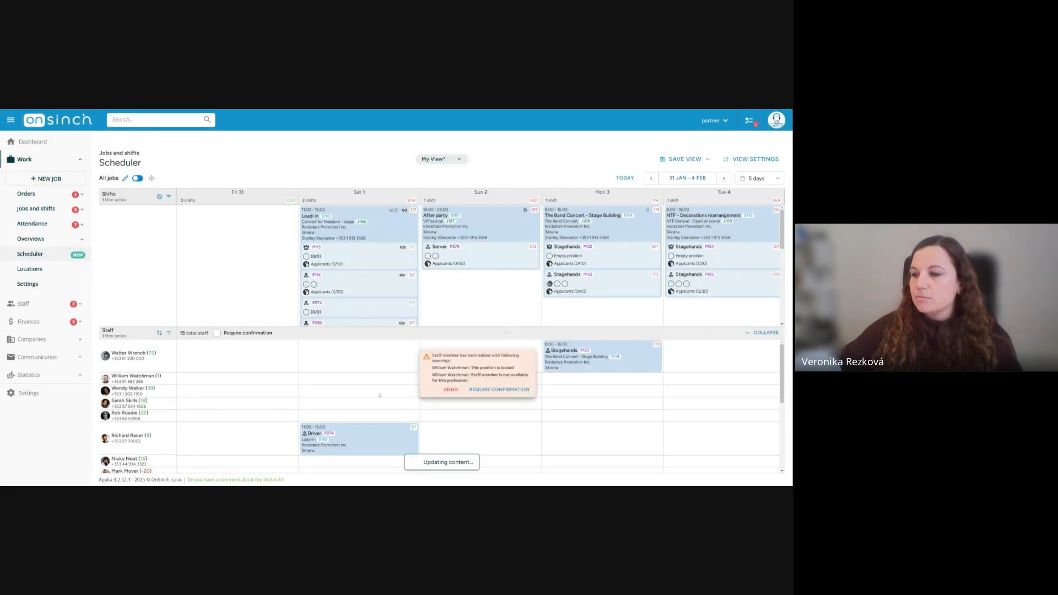
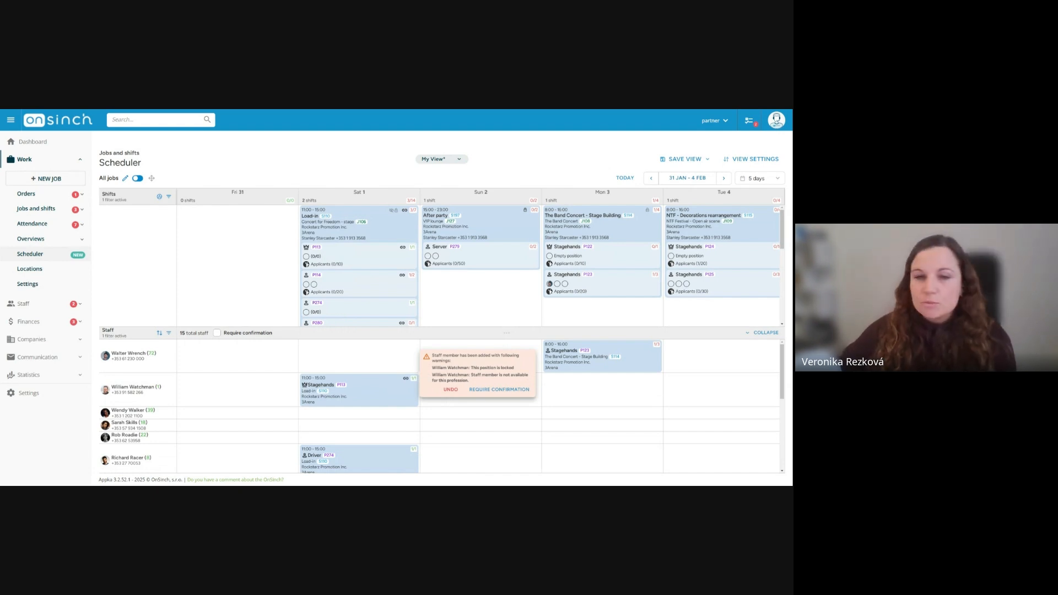
{"action": "left_click", "coordinate": [450, 389]}
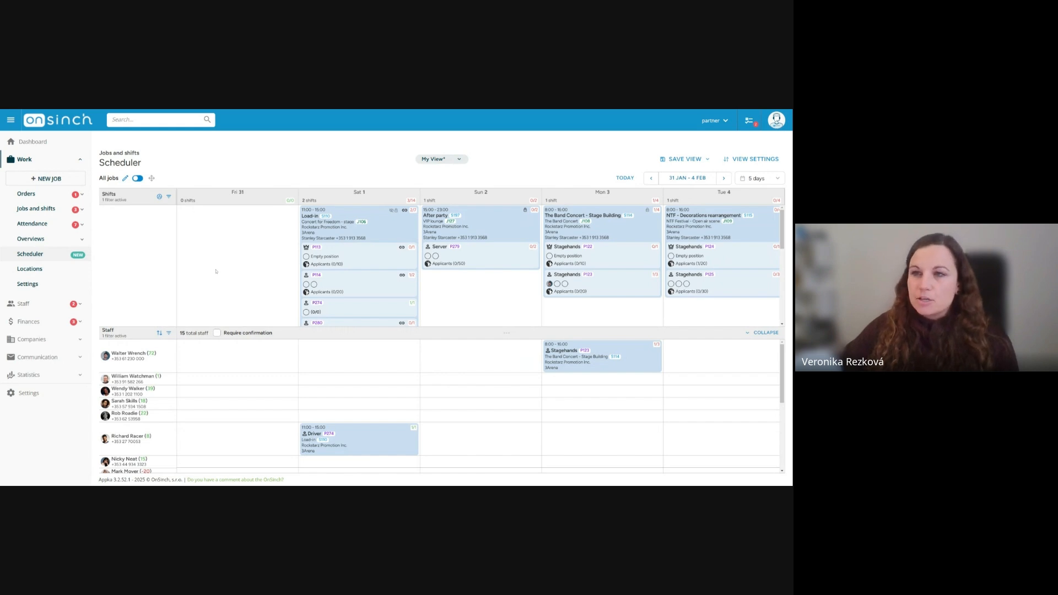
Search for shift s110, open its Load-in detail and open attendance editing for the whole job J106.
{"action": "left_click", "coordinate": [64, 211]}
{"action": "left_click", "coordinate": [137, 122]}
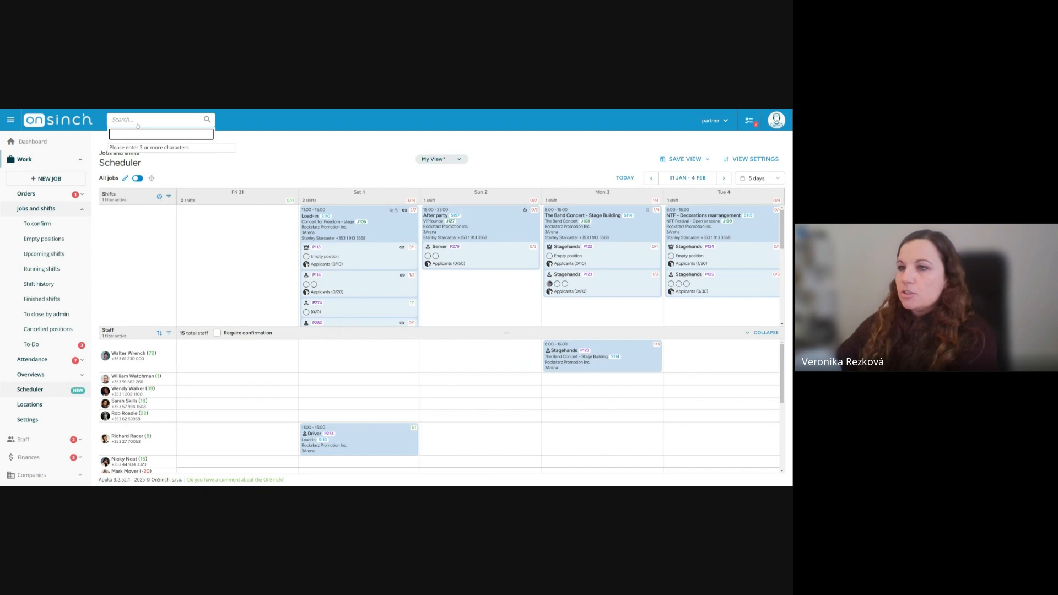
{"action": "type", "text": "s110"}
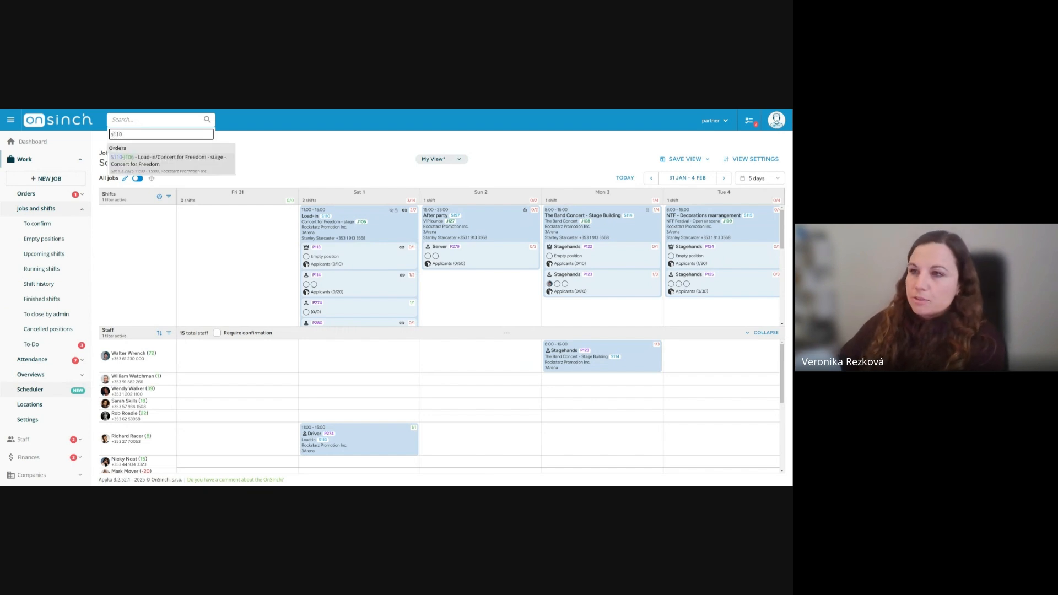
{"action": "key", "text": "Return"}
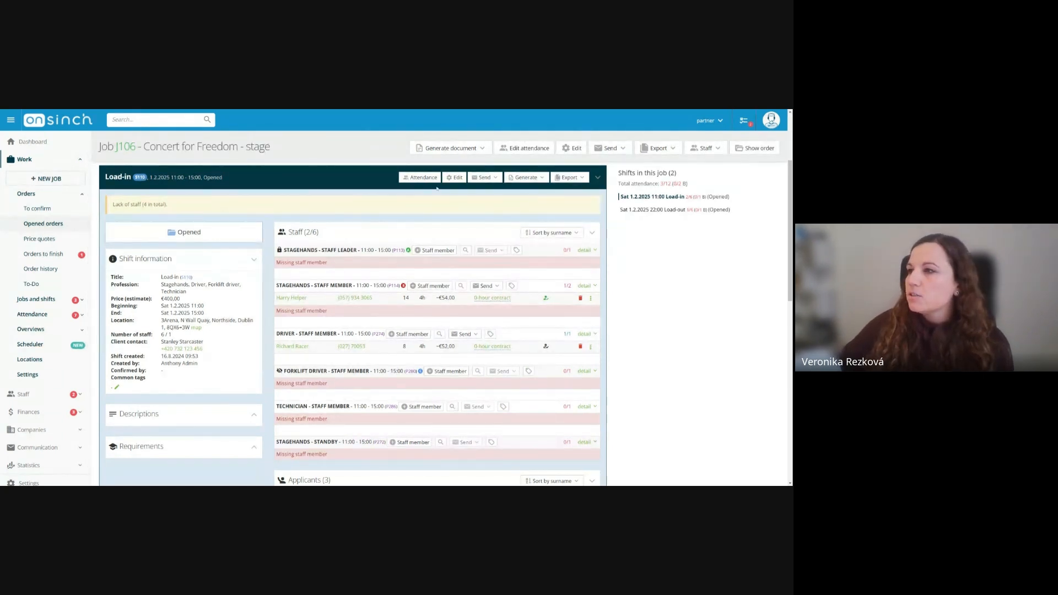
{"action": "left_click", "coordinate": [506, 150]}
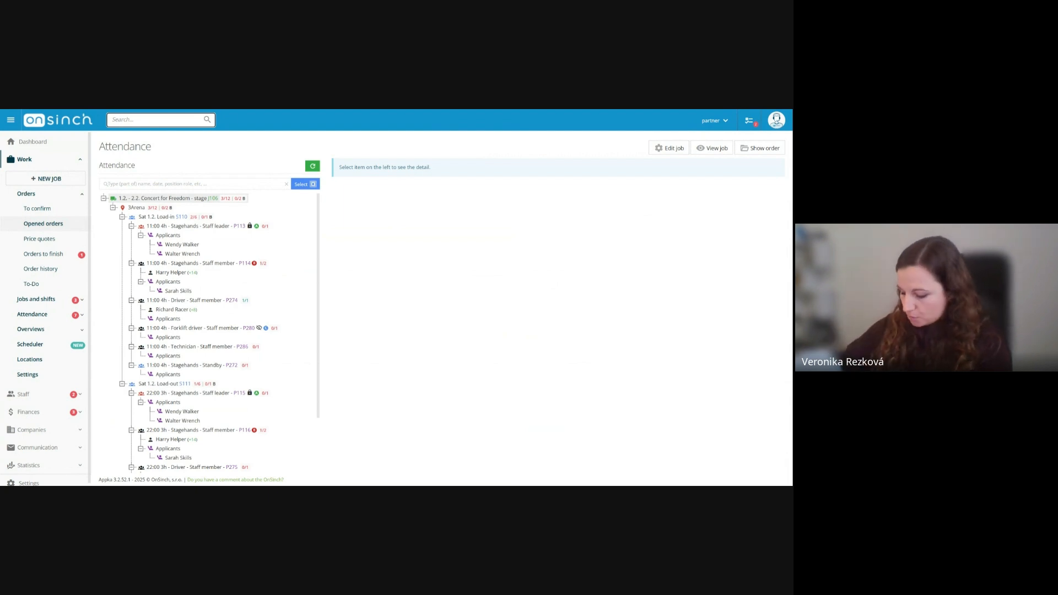
Select Stagehands staff member positions P114 and P116 together to view the form for adding a staff member to both.
{"action": "scroll", "coordinate": [218, 265], "scroll_direction": "down", "scroll_amount": 1}
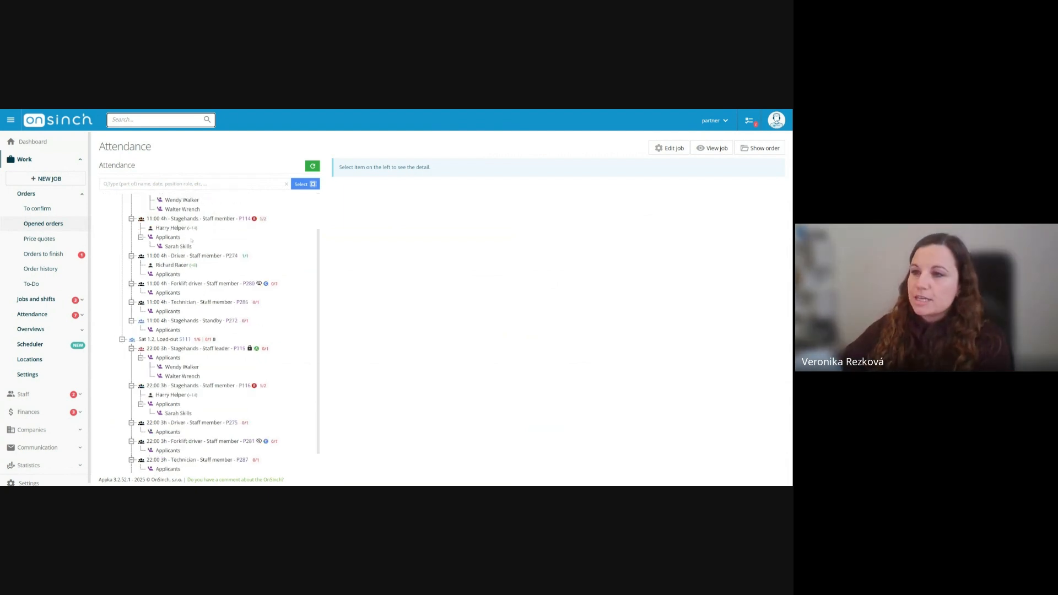
{"action": "scroll", "coordinate": [230, 276], "scroll_direction": "up", "scroll_amount": 1}
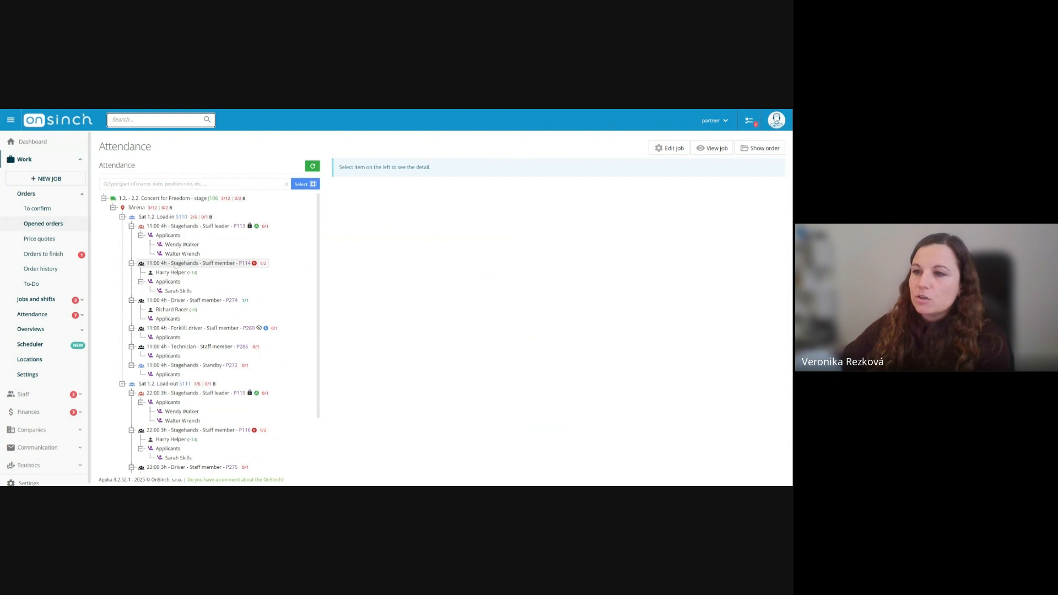
{"action": "left_click", "coordinate": [175, 264]}
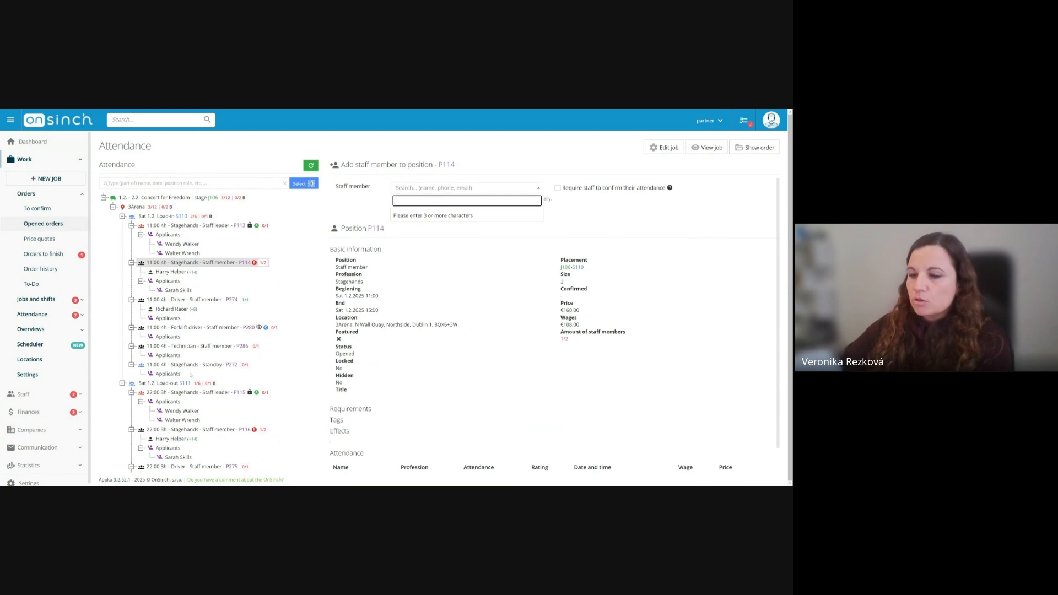
{"action": "left_click", "coordinate": [171, 430], "text": "ctrl"}
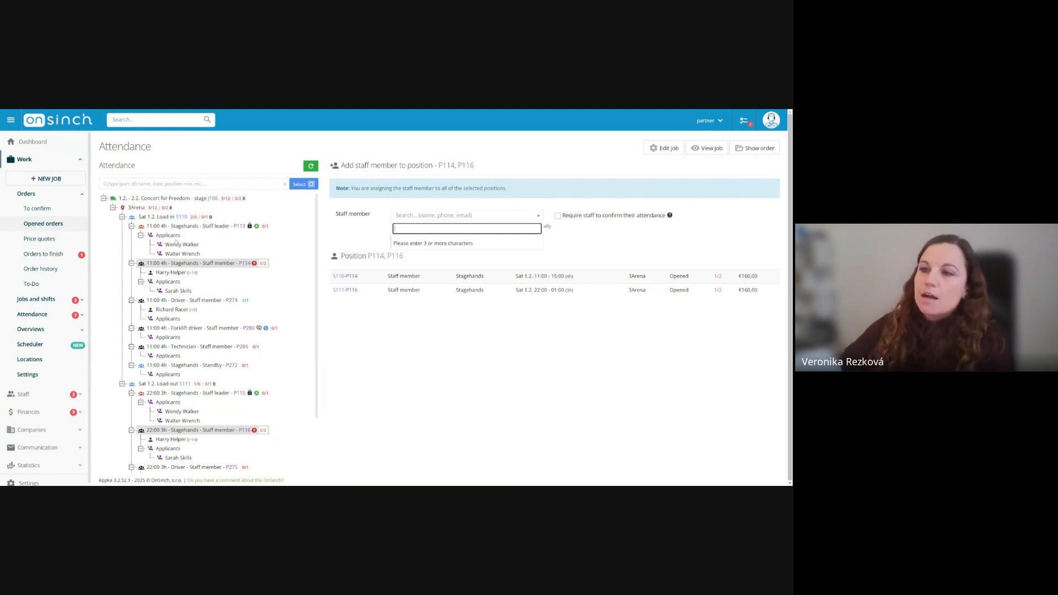
View the applicants of Load-in staff leader position P113, and select all standby positions from job J106.
{"action": "left_click", "coordinate": [168, 236]}
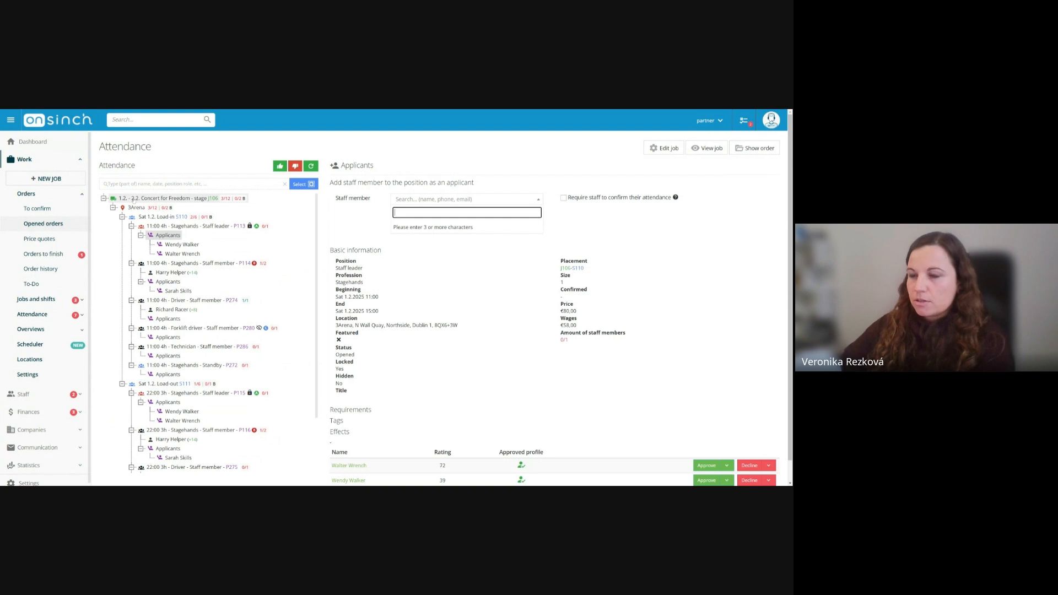
{"action": "right_click", "coordinate": [130, 199]}
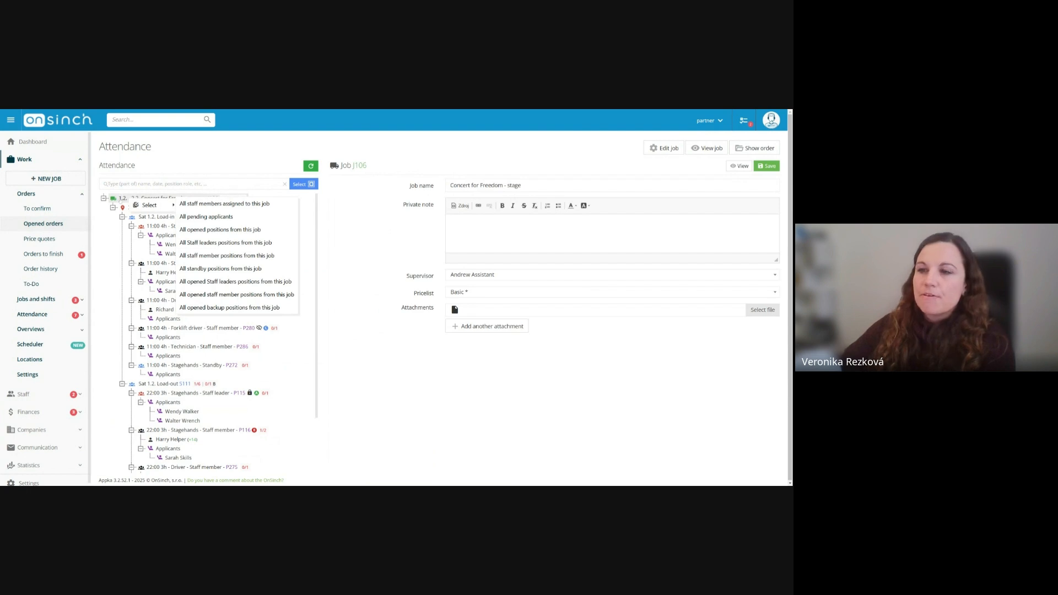
{"action": "right_click", "coordinate": [120, 200]}
{"action": "mouse_move", "coordinate": [141, 206]}
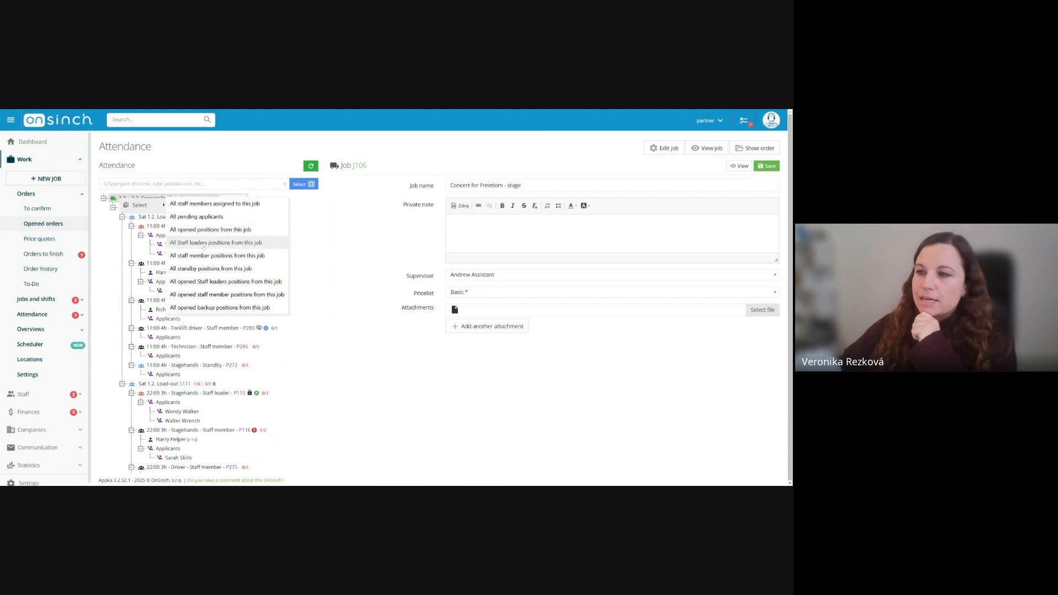
{"action": "left_click", "coordinate": [198, 269]}
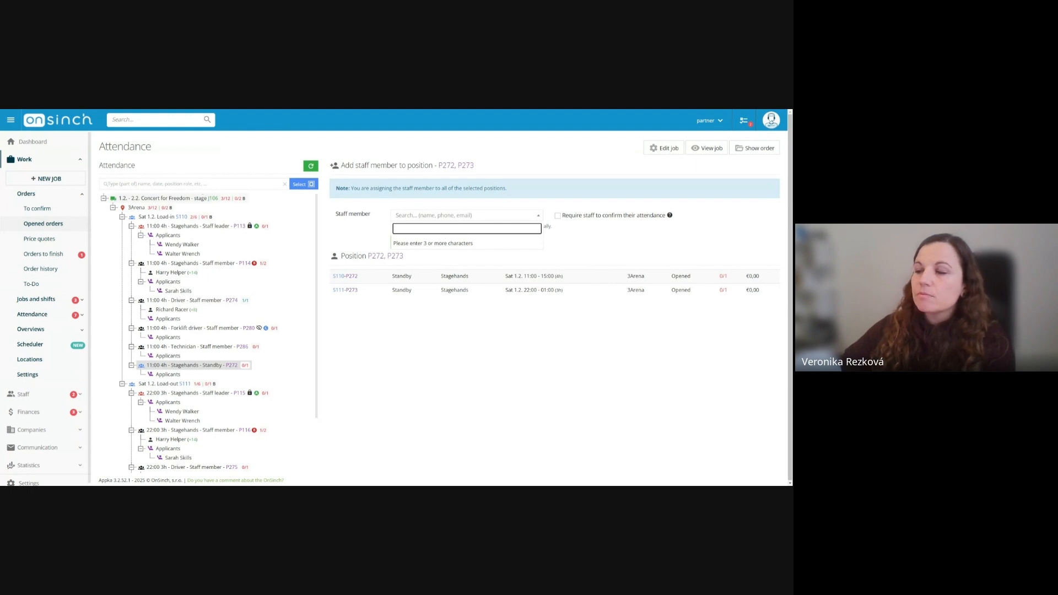
Filter the attendance tree by "fork", select all matching forklift driver positions, and clear the filter.
{"action": "left_click", "coordinate": [126, 184]}
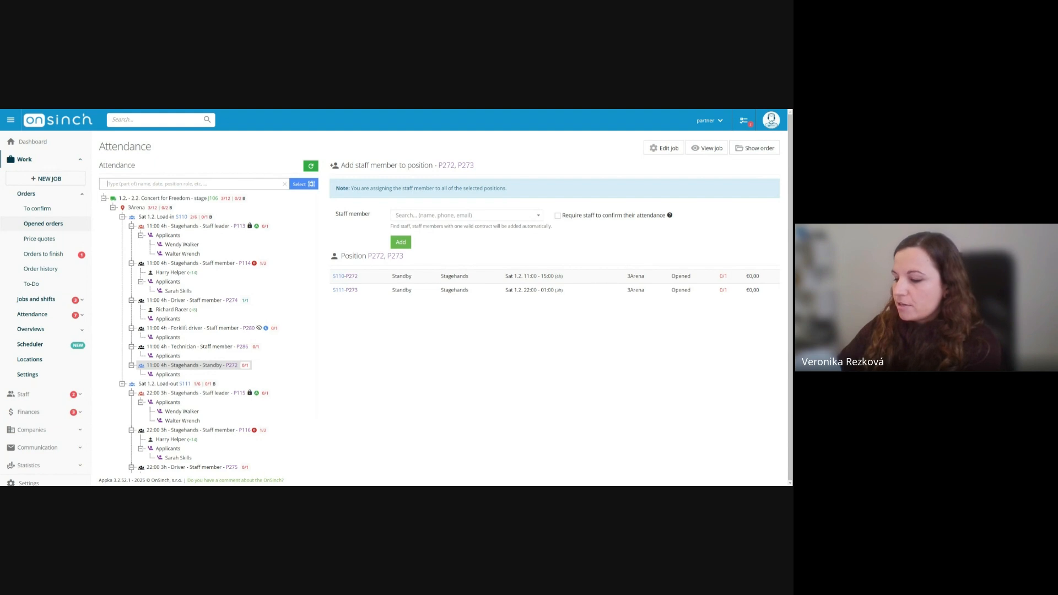
{"action": "type", "text": "fork"}
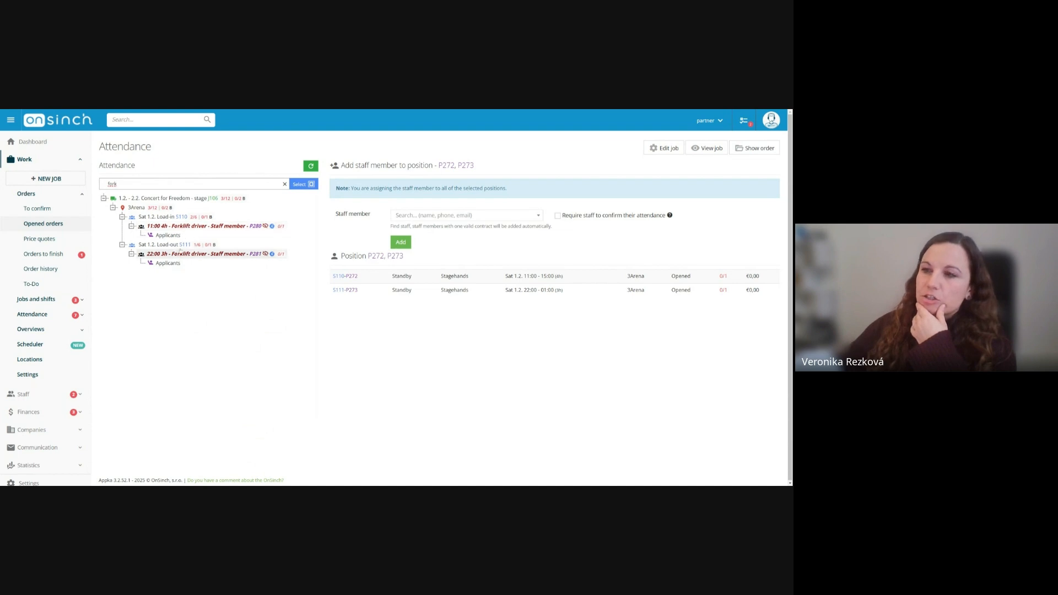
{"action": "left_click", "coordinate": [301, 184]}
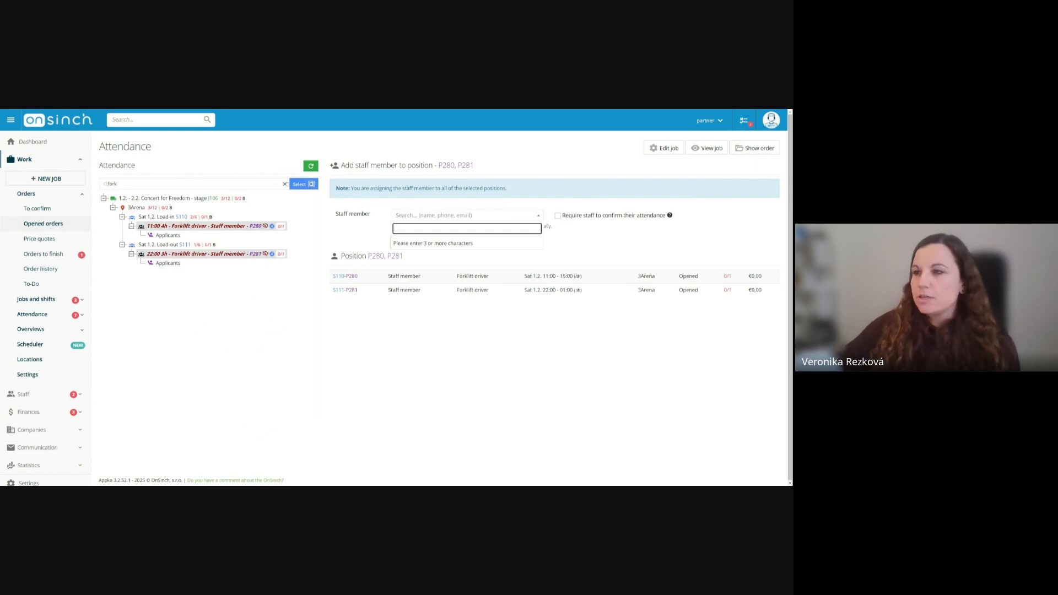
{"action": "left_click", "coordinate": [284, 184]}
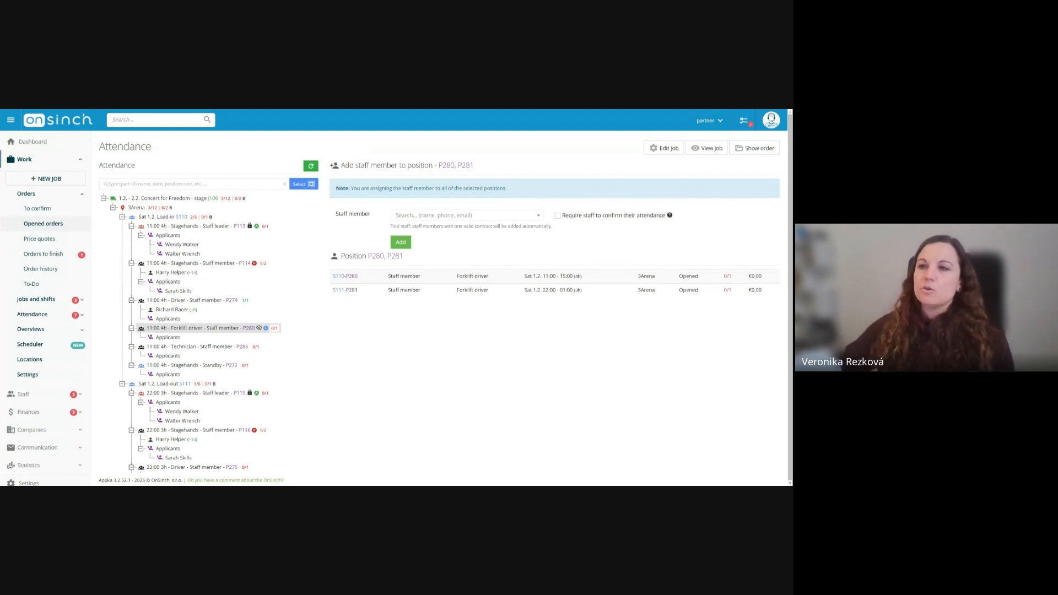
Filter the attendance tree by the first name of the Stagehands applicant on P114 and P116, and approve both applications at once.
{"action": "left_click", "coordinate": [190, 184]}
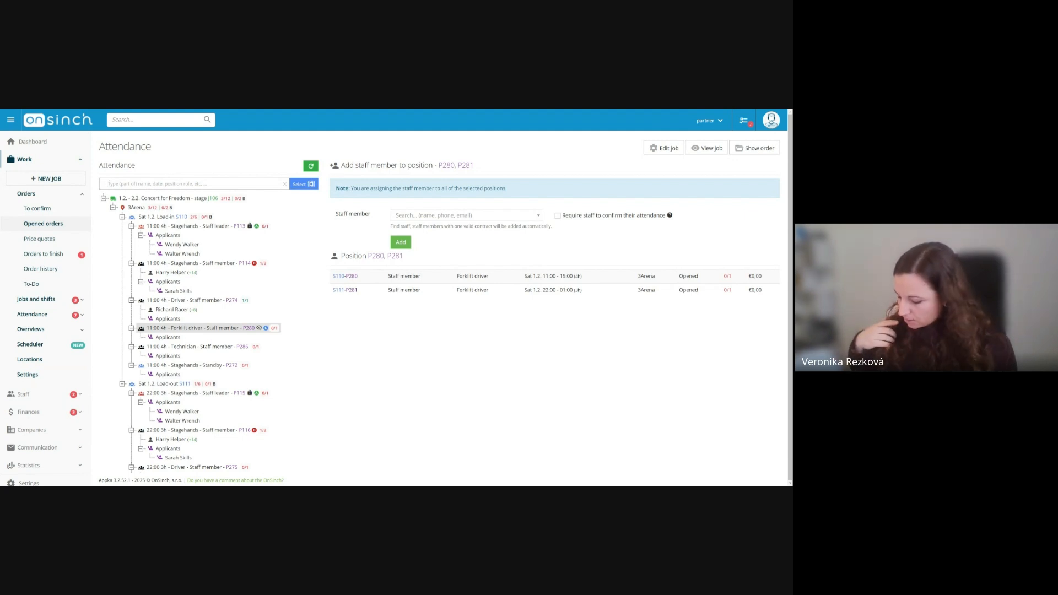
{"action": "type", "text": "sar"}
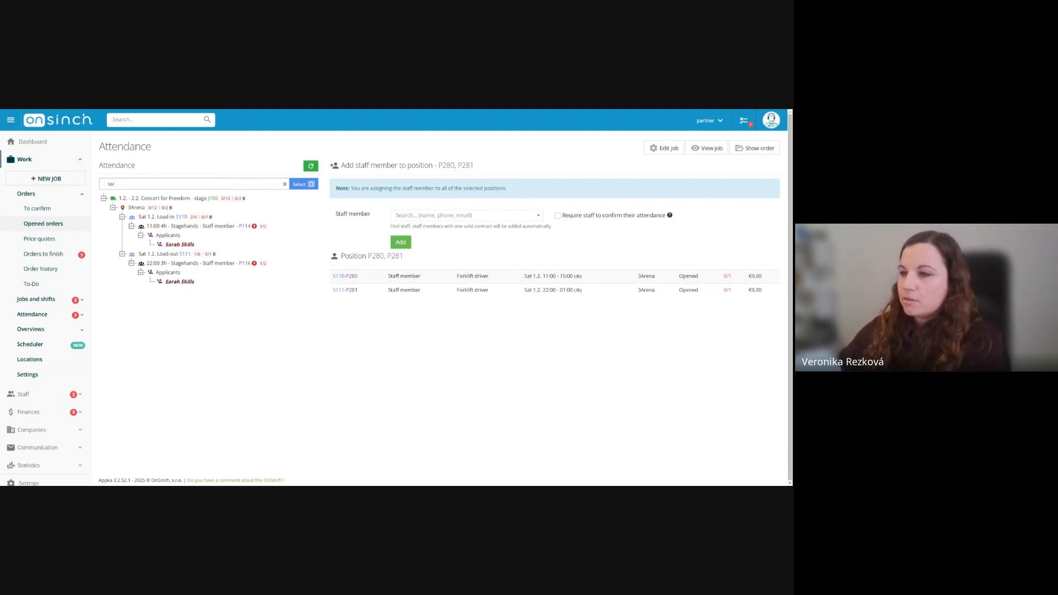
{"action": "key", "text": "BackSpace"}
{"action": "key", "text": "BackSpace"}
{"action": "key", "text": "BackSpace"}
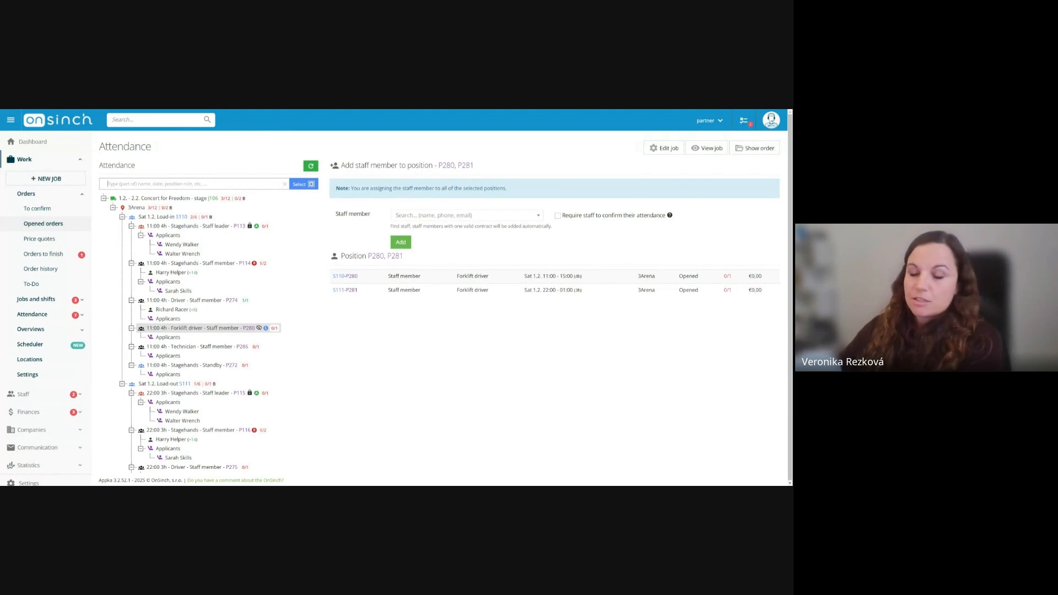
{"action": "type", "text": "sara"}
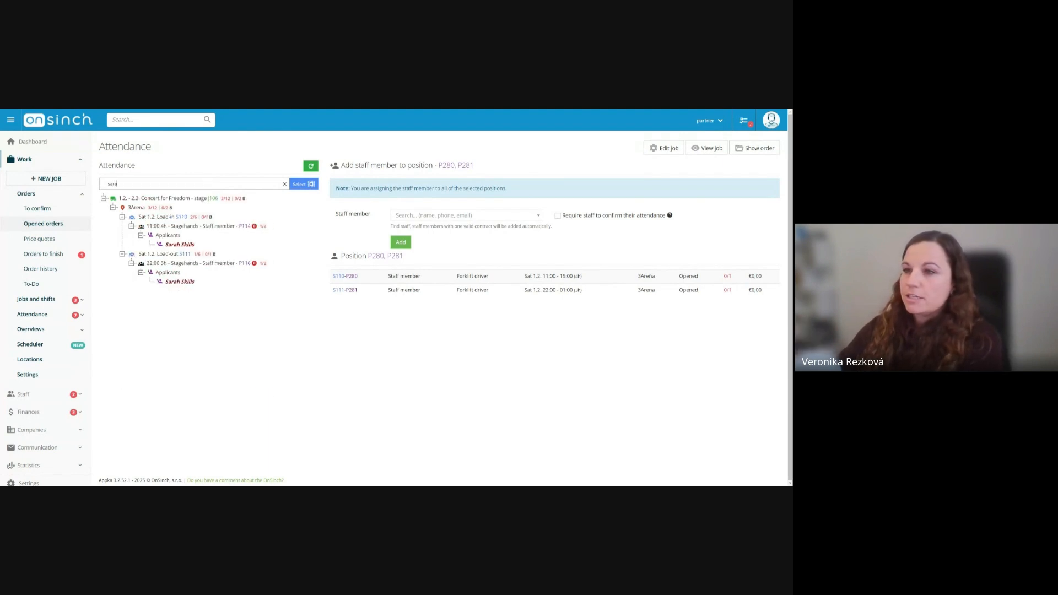
{"action": "type", "text": "h"}
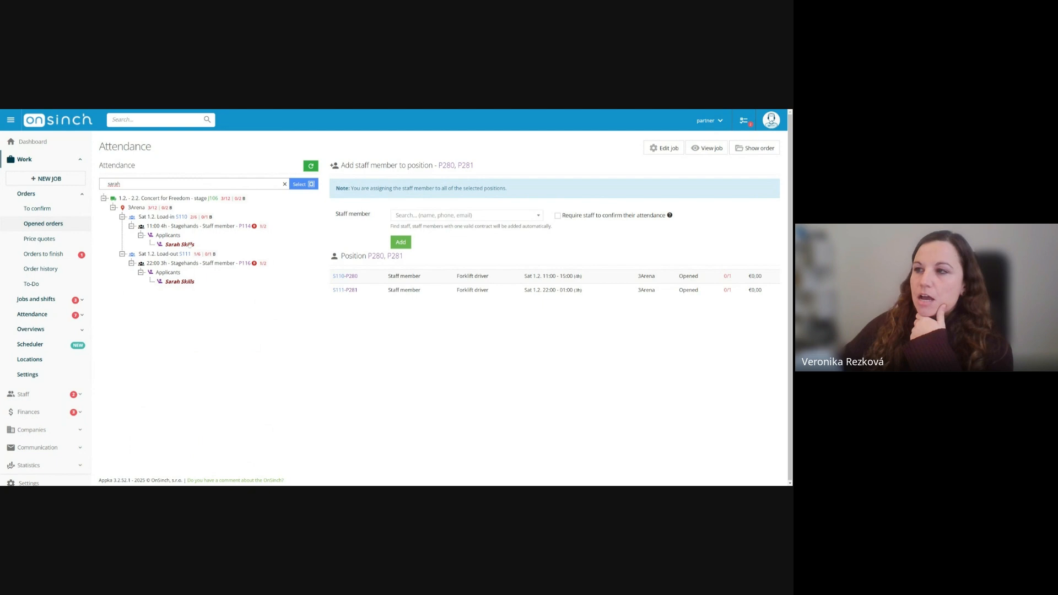
{"action": "left_click", "coordinate": [182, 244]}
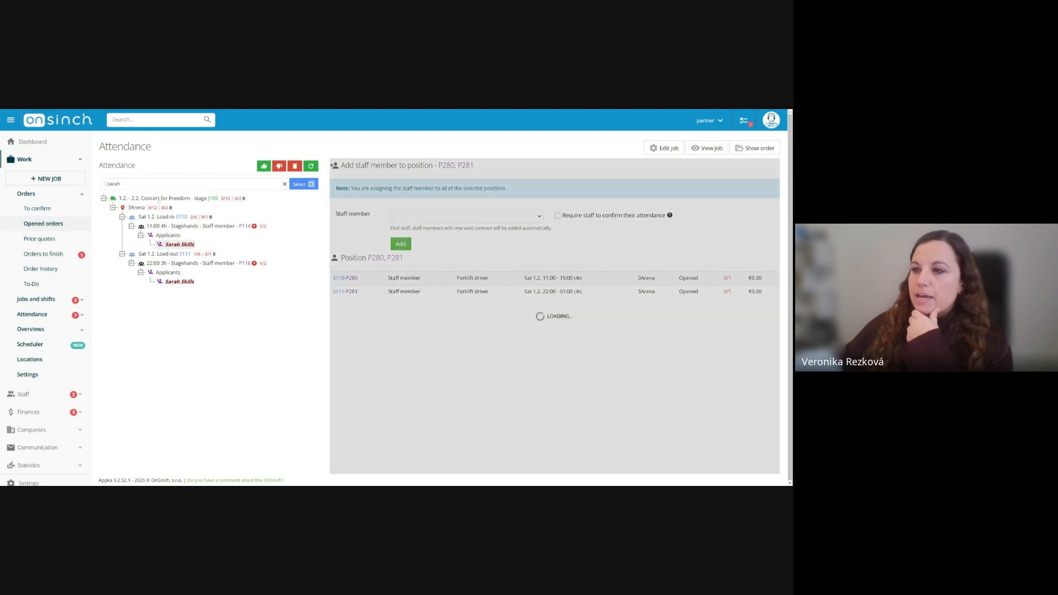
{"action": "left_click", "coordinate": [304, 184]}
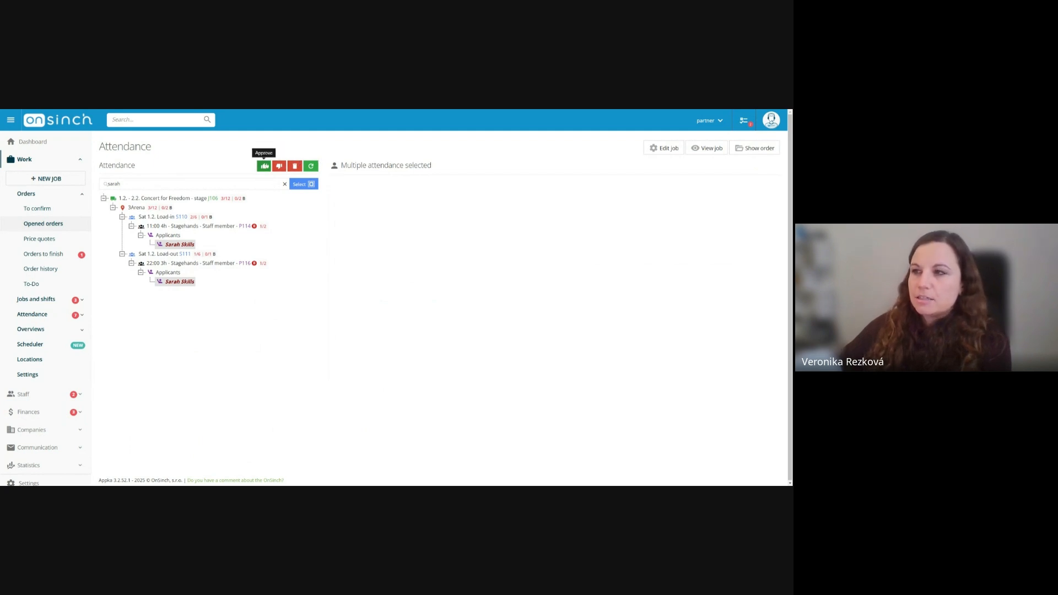
{"action": "left_click", "coordinate": [264, 166]}
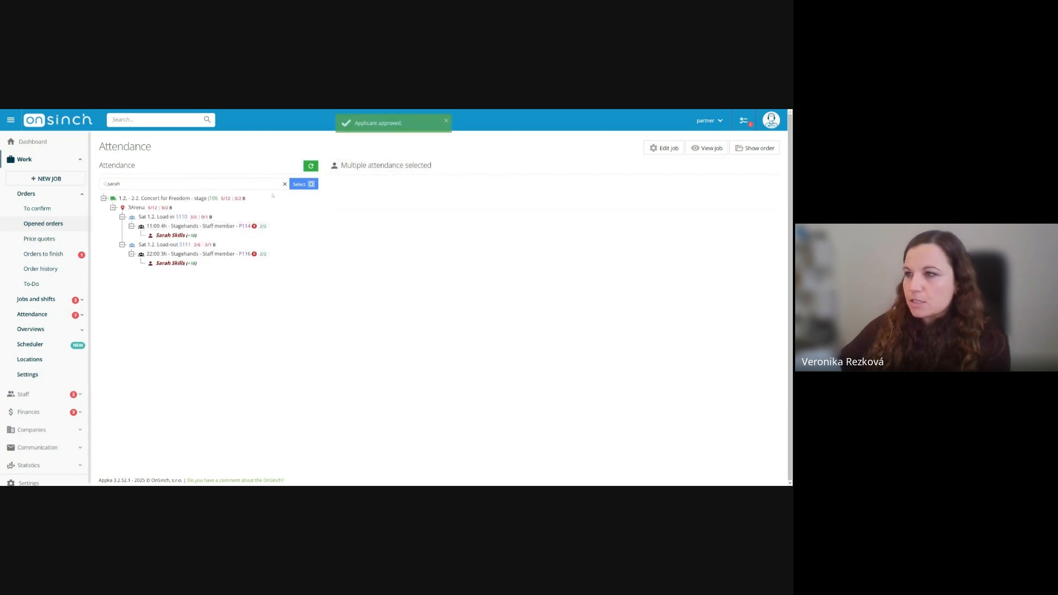
Swap the newly approved staff member for another one on both P114 and P116, and view the replacement's details from P114.
{"action": "left_click", "coordinate": [284, 185]}
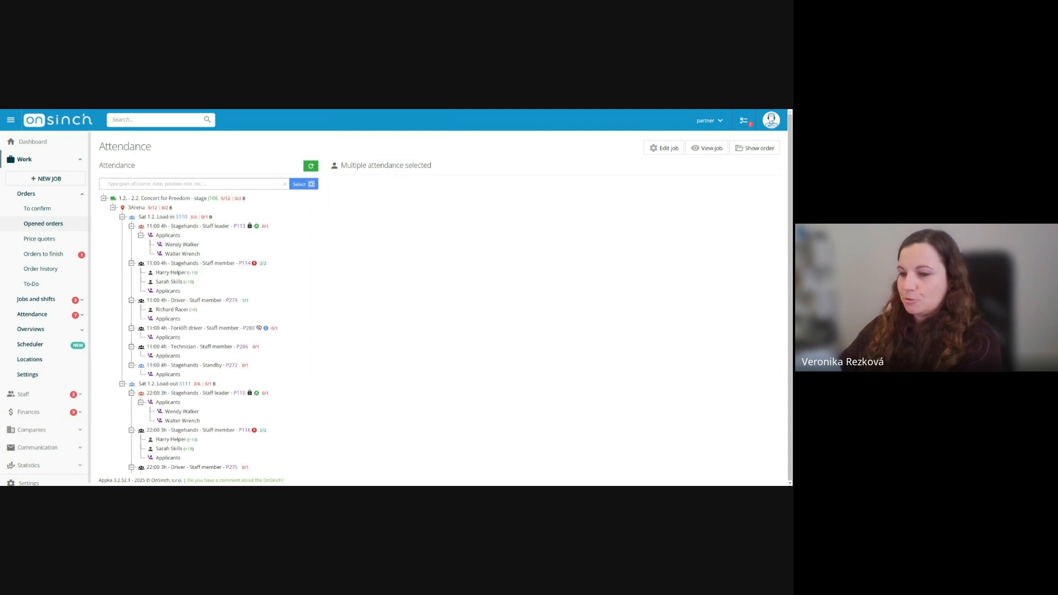
{"action": "type", "text": "sarah"}
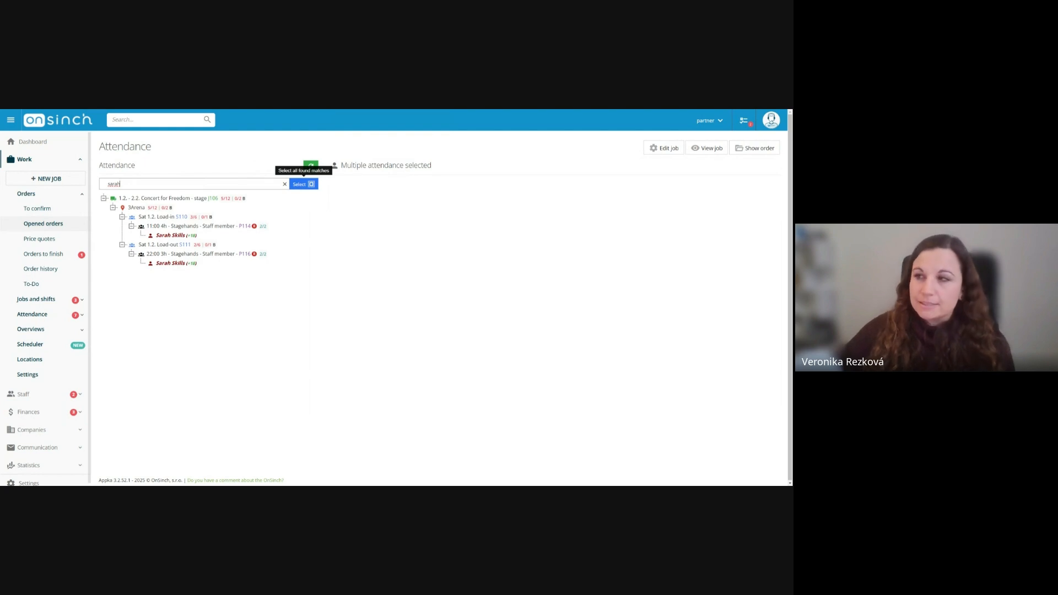
{"action": "left_click", "coordinate": [304, 184]}
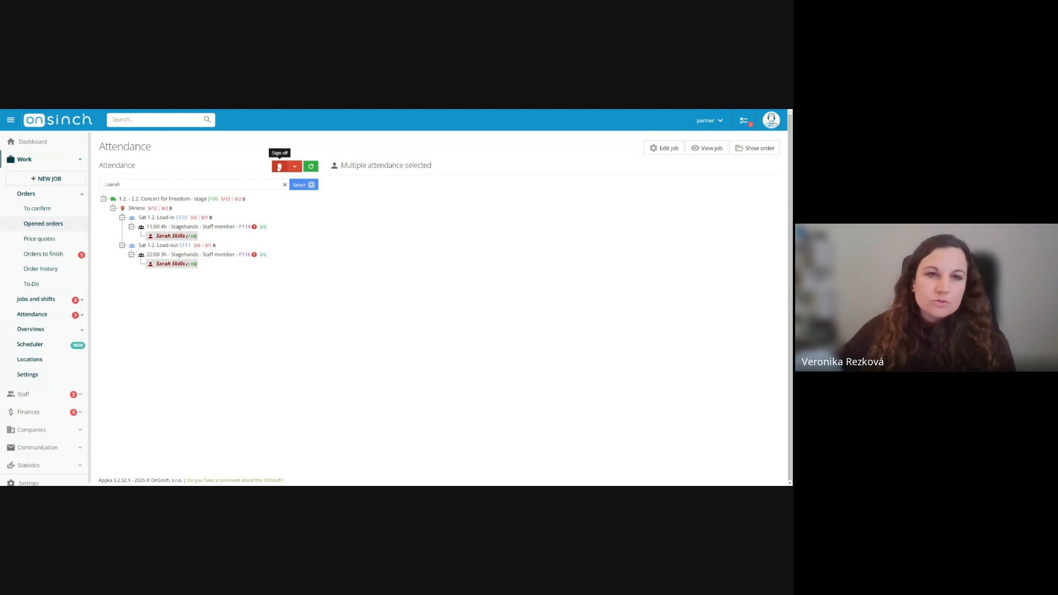
{"action": "left_click", "coordinate": [295, 166]}
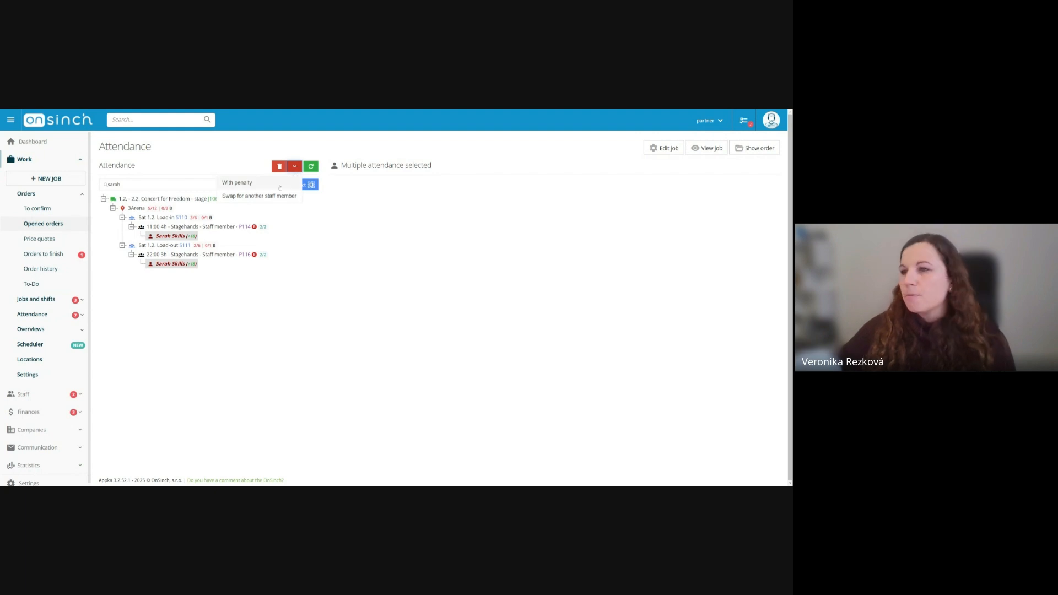
{"action": "left_click", "coordinate": [249, 197]}
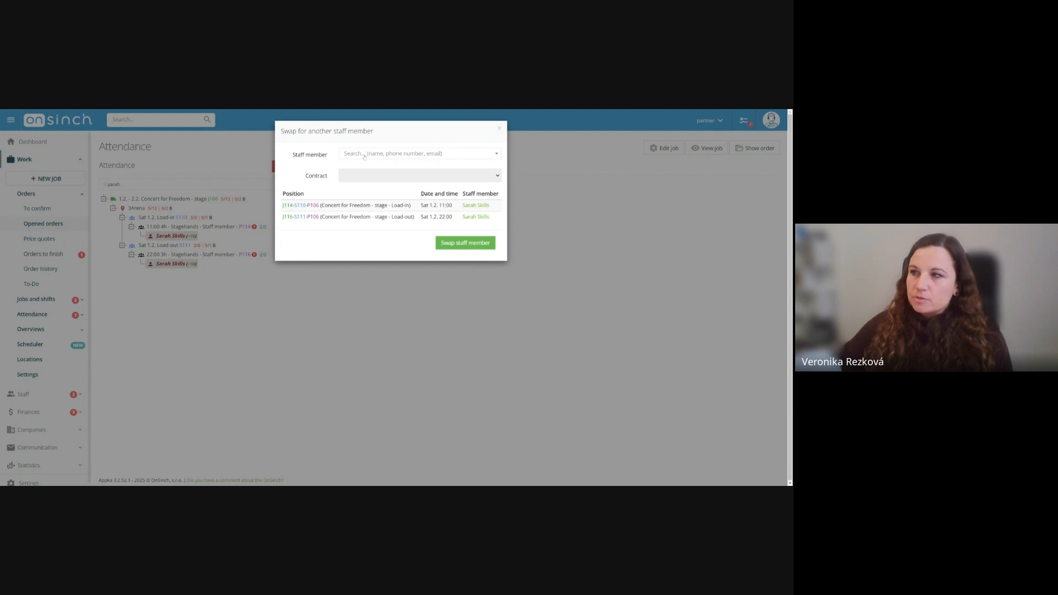
{"action": "left_click", "coordinate": [364, 154]}
{"action": "type", "text": "kt"}
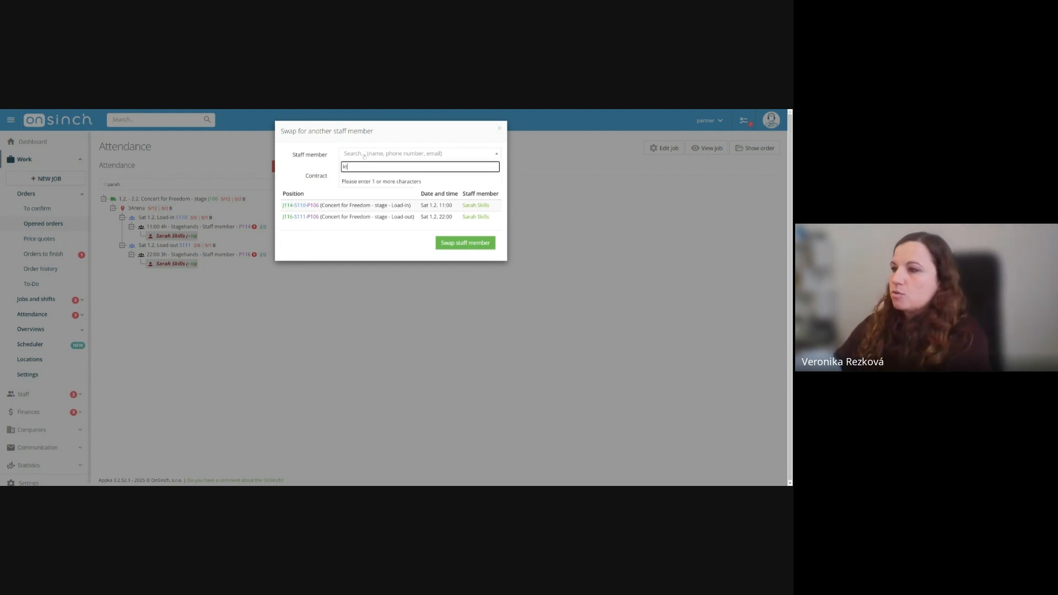
{"action": "type", "text": "ate"}
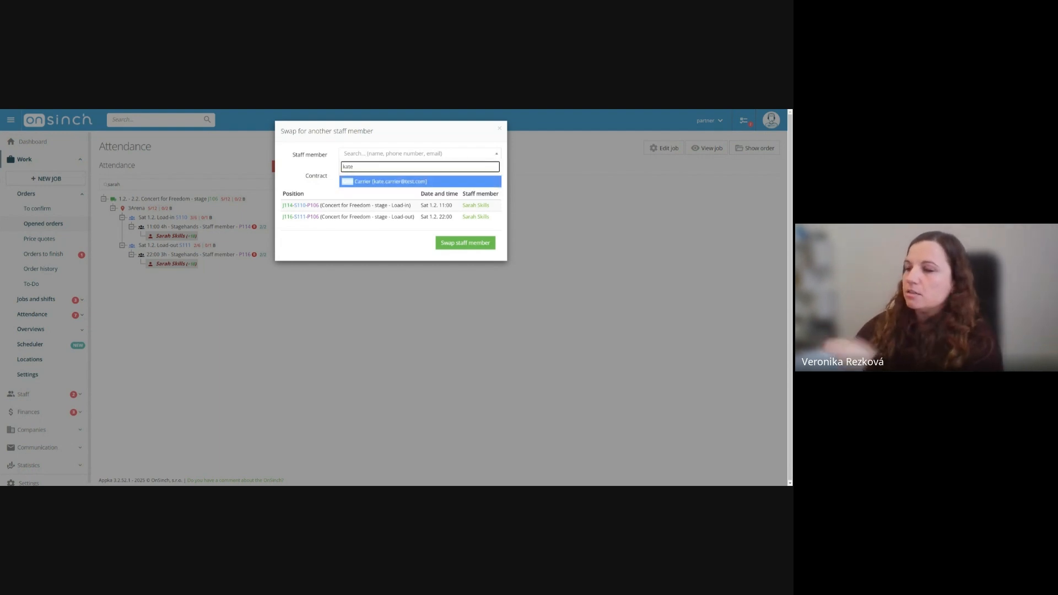
{"action": "left_click", "coordinate": [369, 183]}
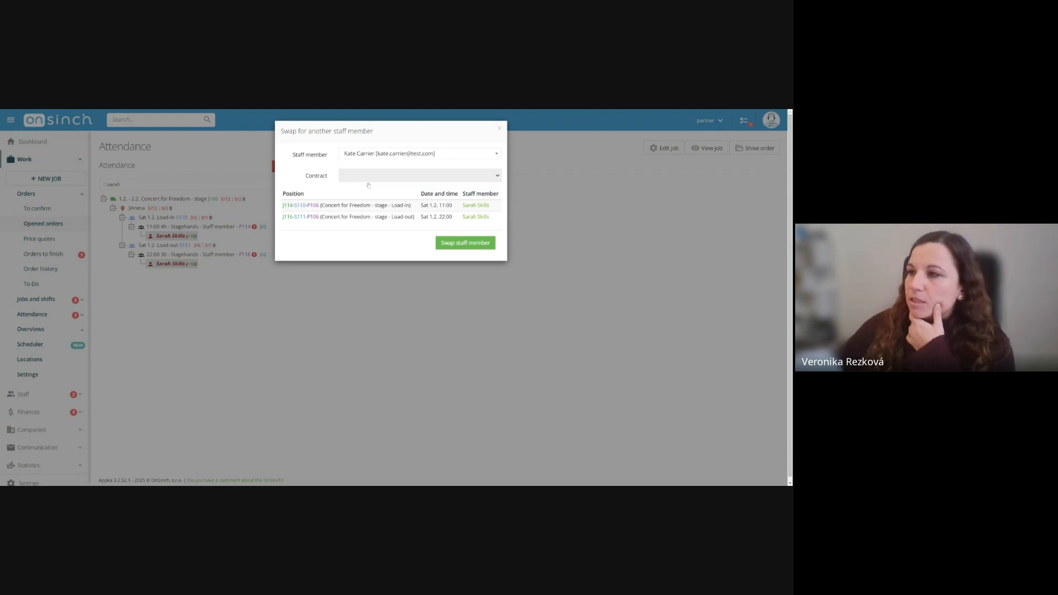
{"action": "left_click", "coordinate": [457, 242]}
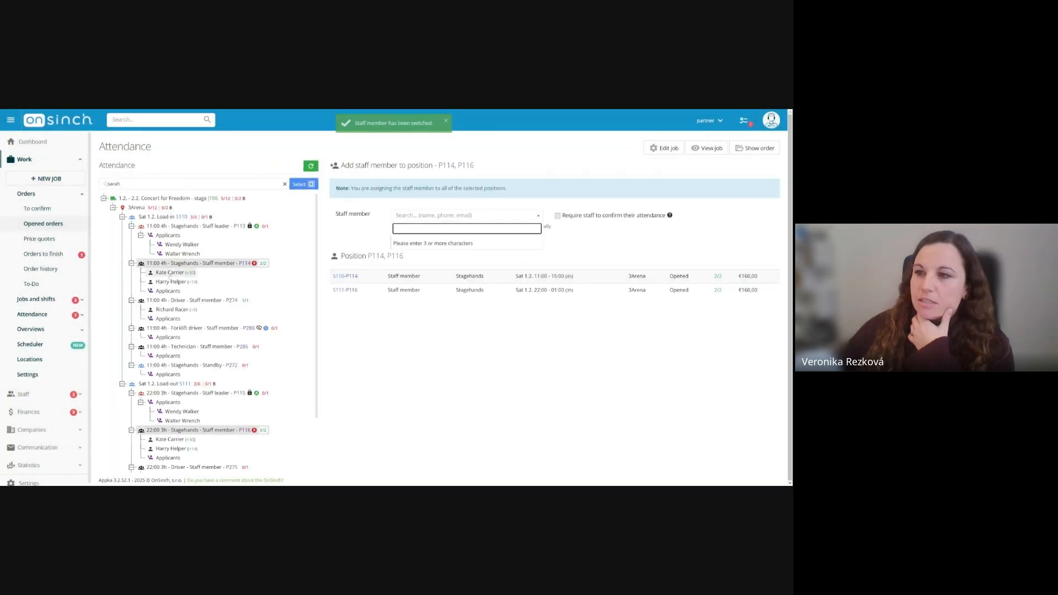
{"action": "left_click", "coordinate": [169, 273]}
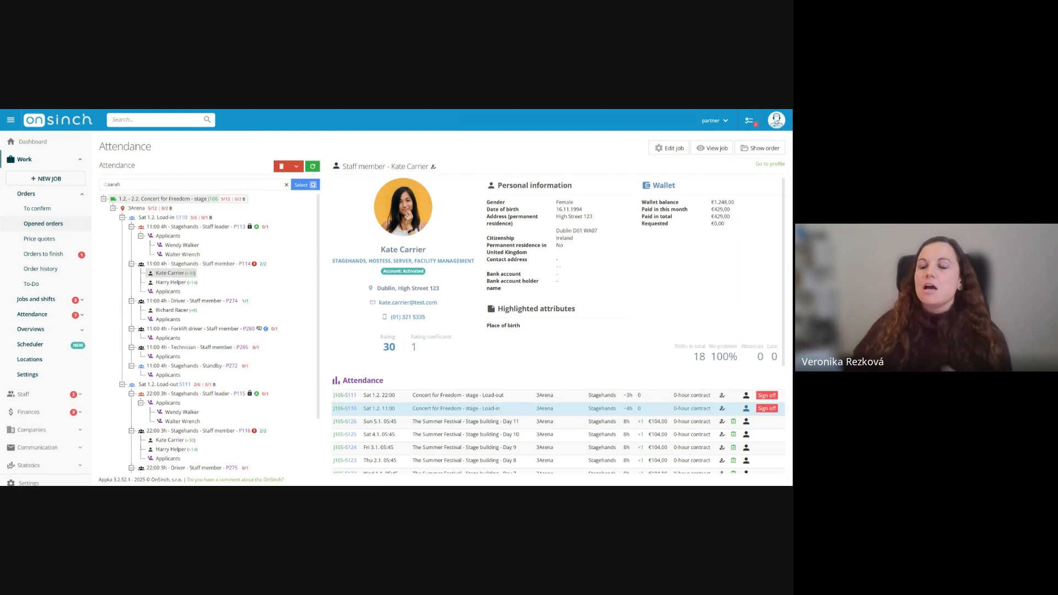
Select all staff members assigned to job J106 and sign them off without penalty.
{"action": "right_click", "coordinate": [158, 198]}
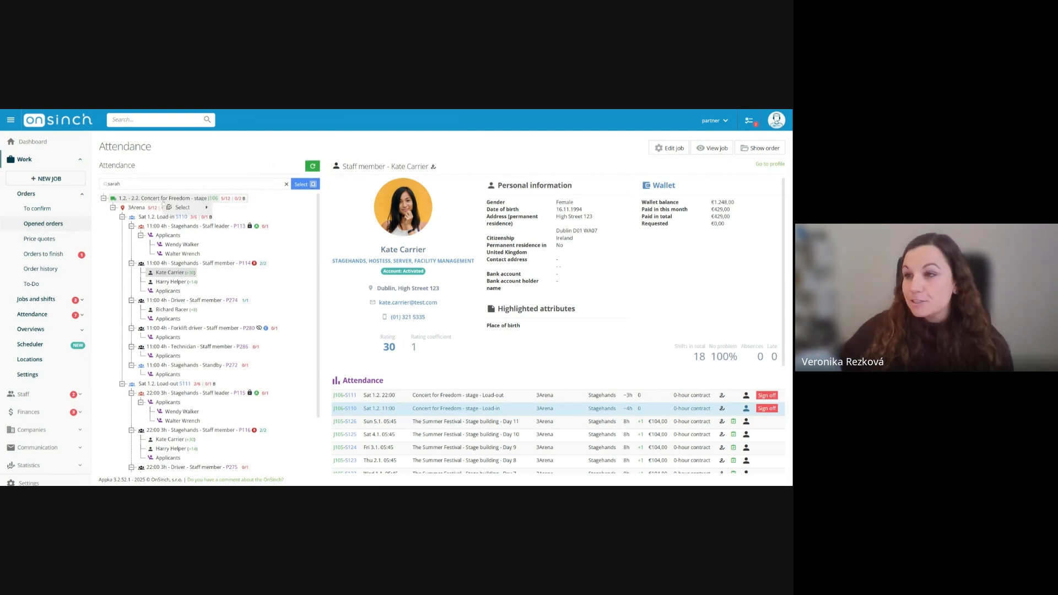
{"action": "mouse_move", "coordinate": [181, 206]}
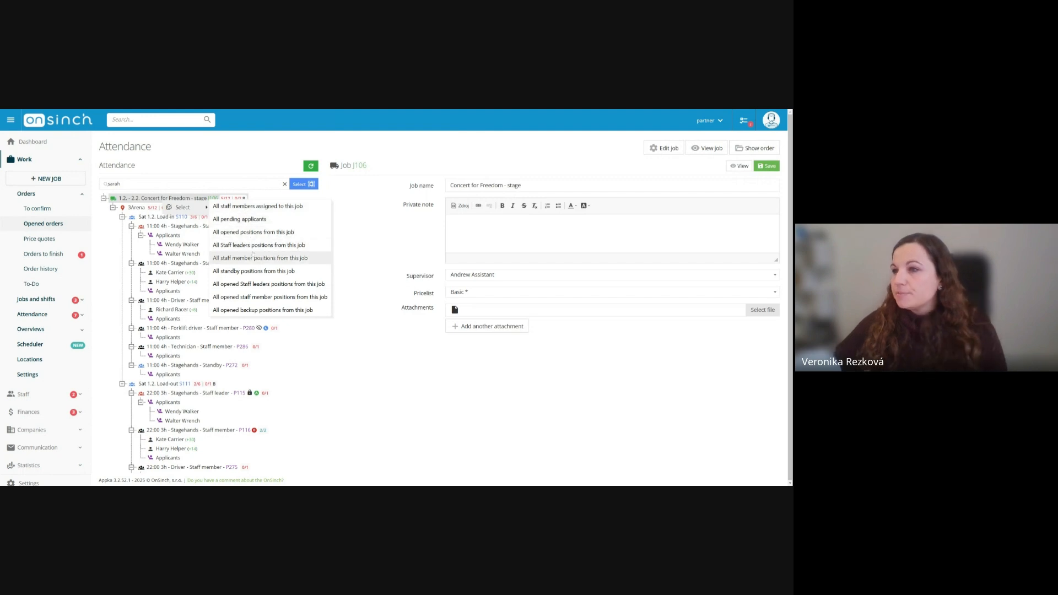
{"action": "left_click", "coordinate": [253, 206]}
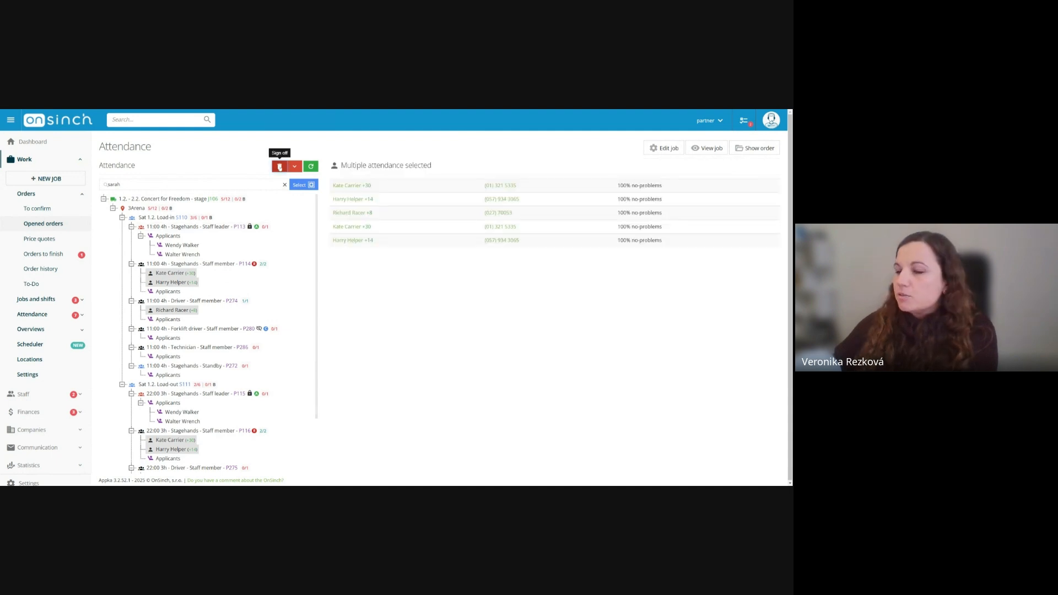
{"action": "left_click", "coordinate": [279, 167]}
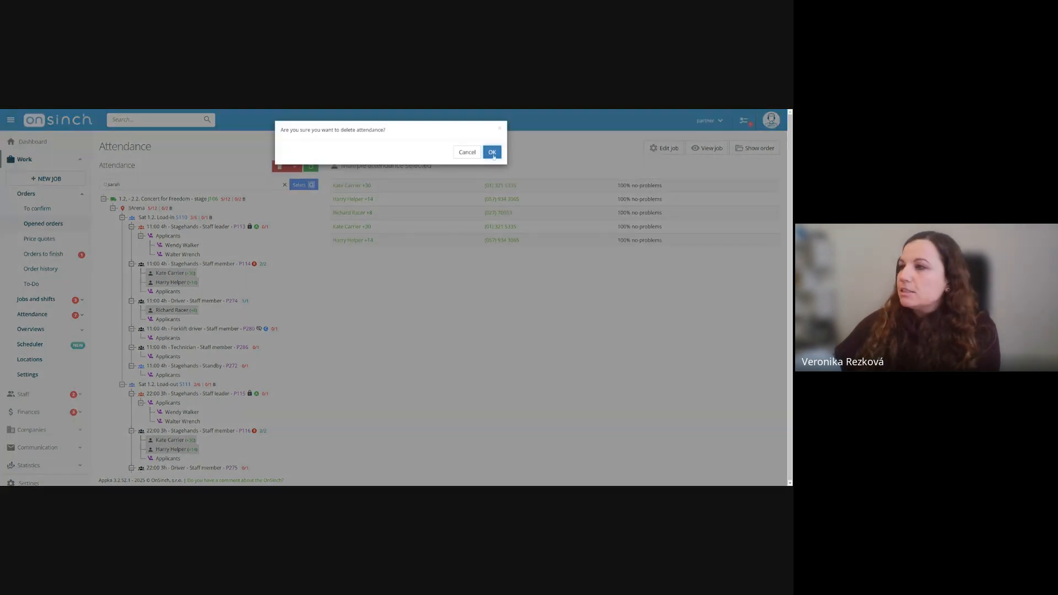
{"action": "left_click", "coordinate": [492, 152]}
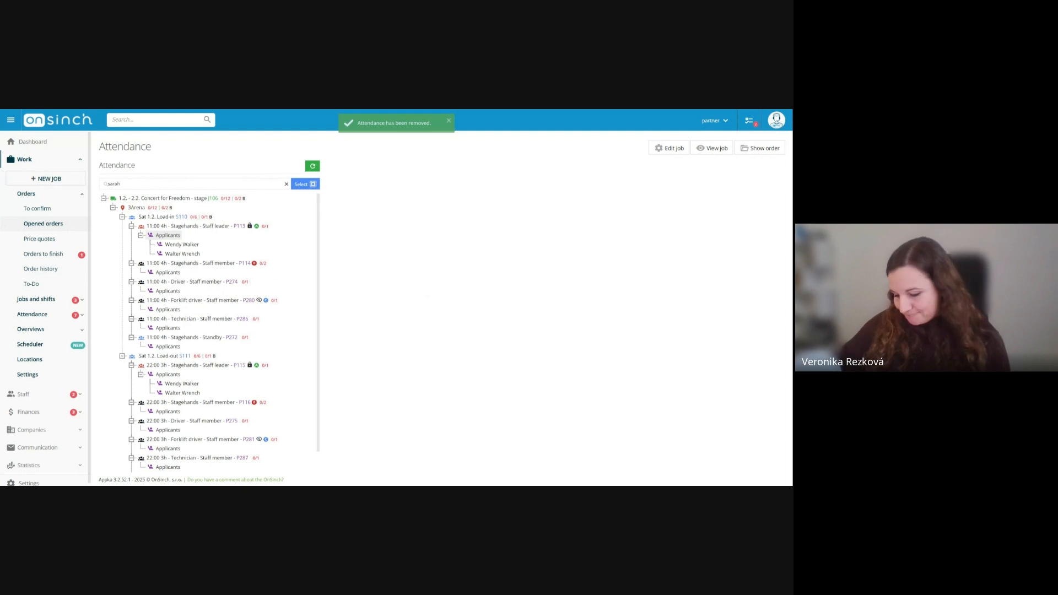
Return to the detail of shift s110 and highlight the Stagehands profession on its staff leader and staff member positions.
{"action": "left_click", "coordinate": [135, 119]}
{"action": "type", "text": "s110"}
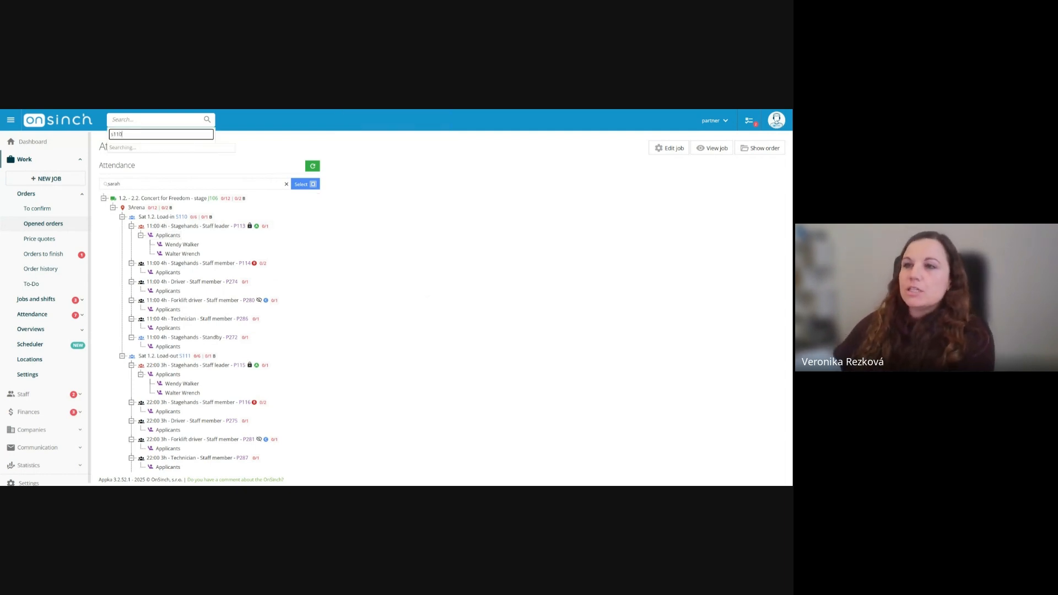
{"action": "left_click", "coordinate": [157, 166]}
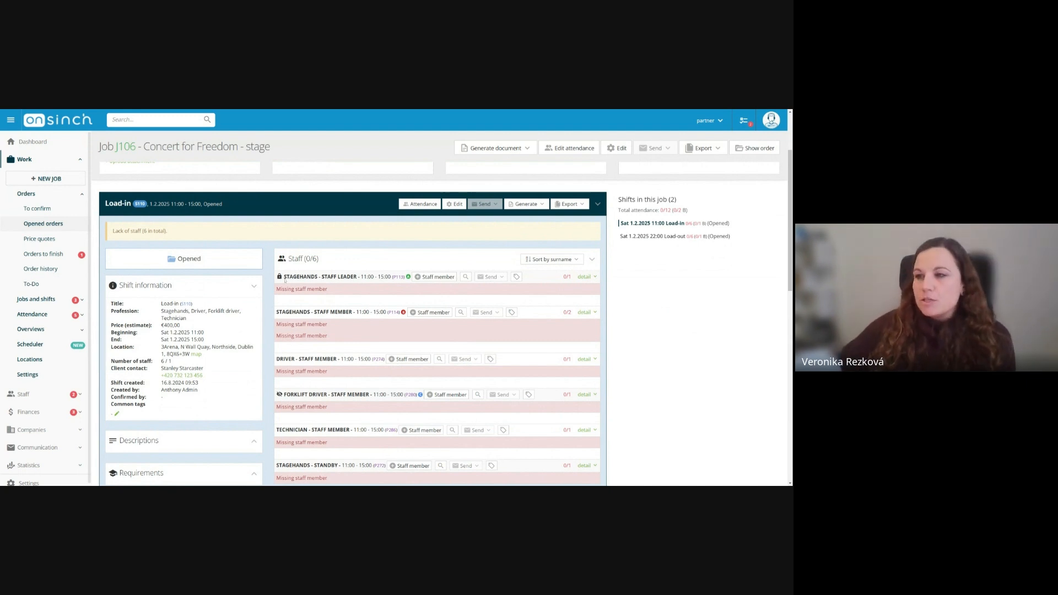
{"action": "left_click_drag", "start_coordinate": [283, 277], "coordinate": [318, 276]}
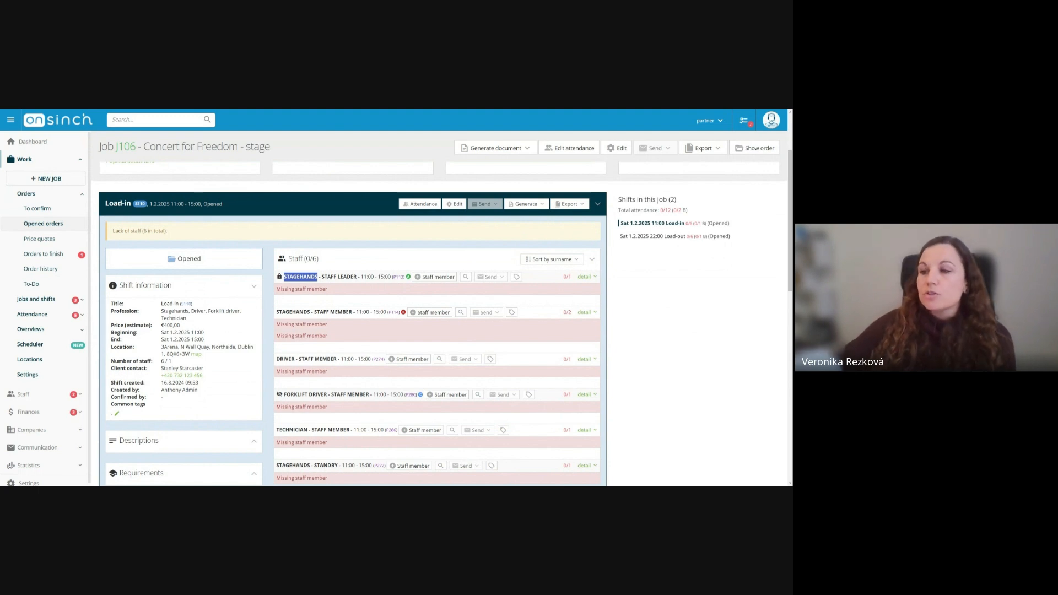
{"action": "double_click", "coordinate": [294, 312]}
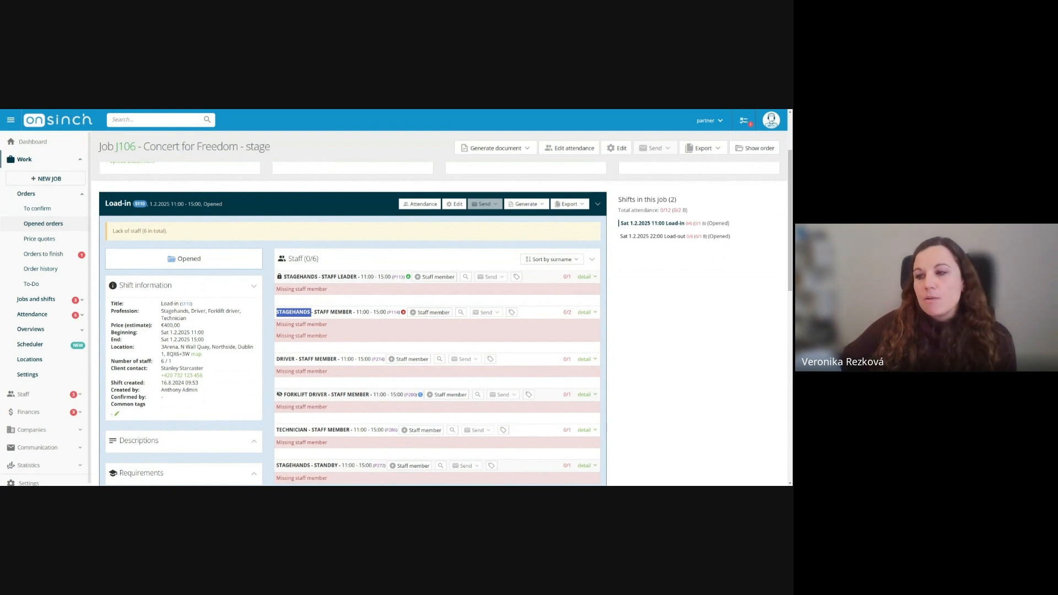
Highlight the profession names on the Driver and Forklift driver staff member positions of the Load-in shift.
{"action": "double_click", "coordinate": [286, 359]}
{"action": "left_click", "coordinate": [286, 360]}
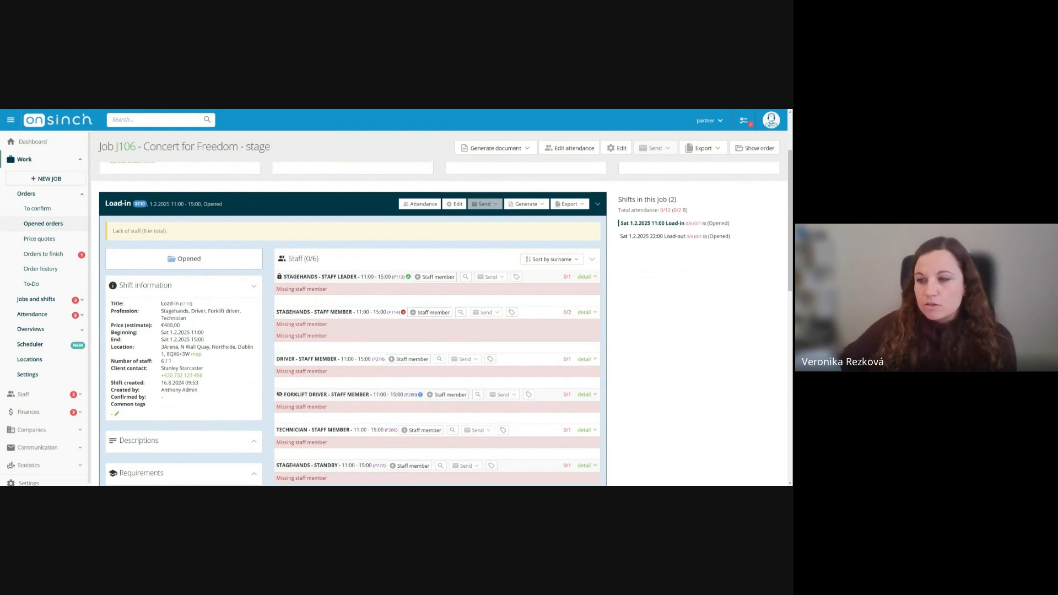
{"action": "double_click", "coordinate": [296, 394]}
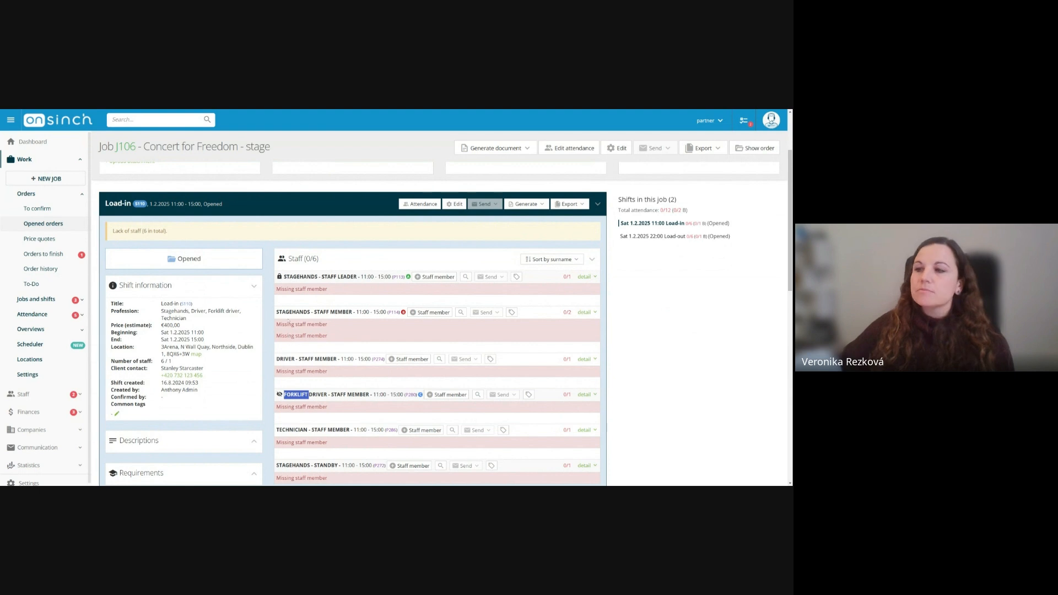
{"action": "left_click", "coordinate": [535, 376]}
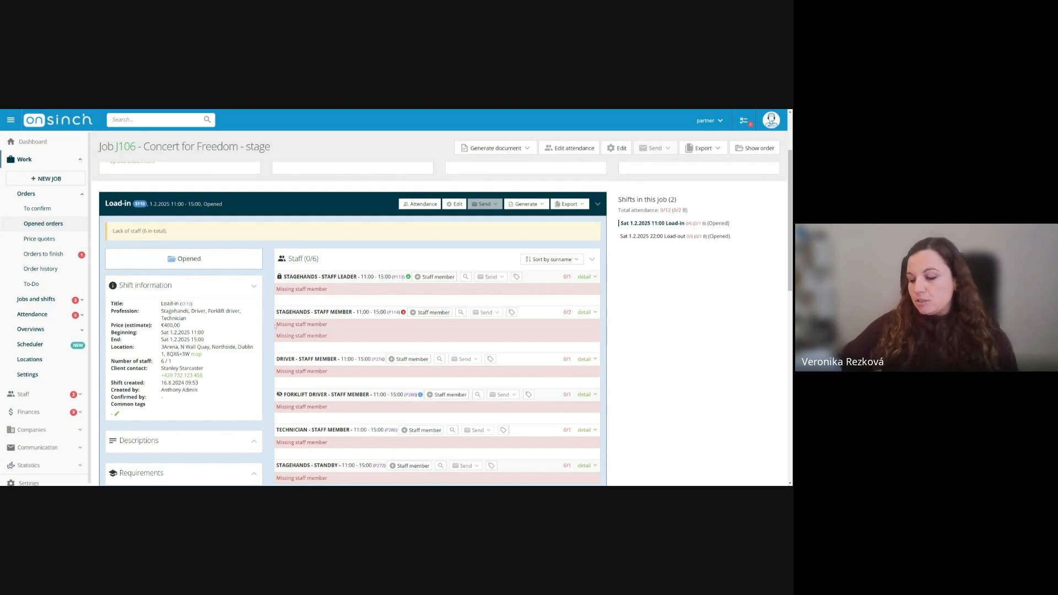
Search for the staff member by first name, open their profile, and sign in as that person.
{"action": "left_click", "coordinate": [153, 121]}
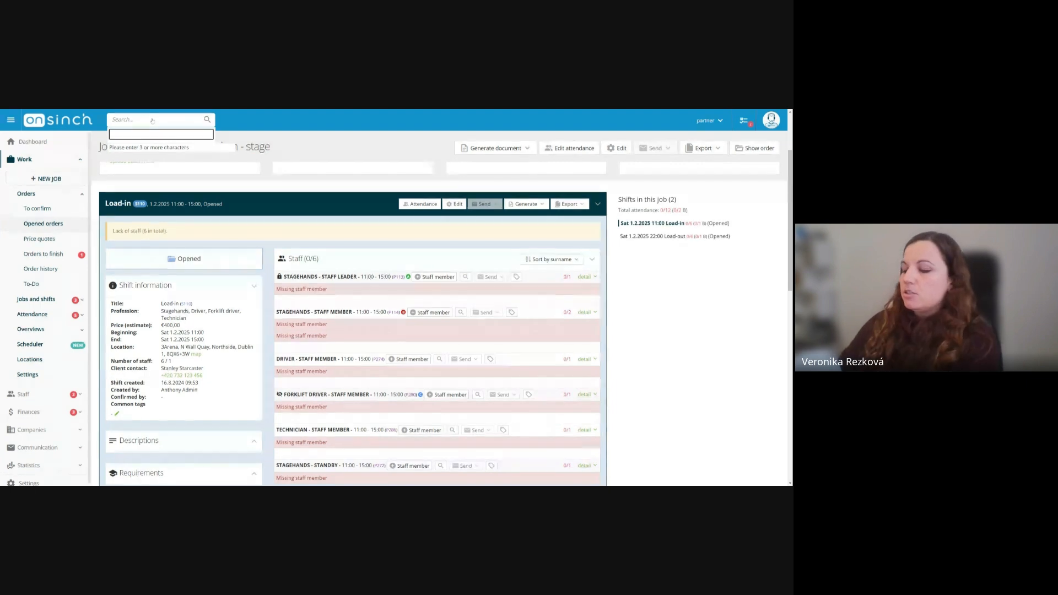
{"action": "type", "text": "harry"}
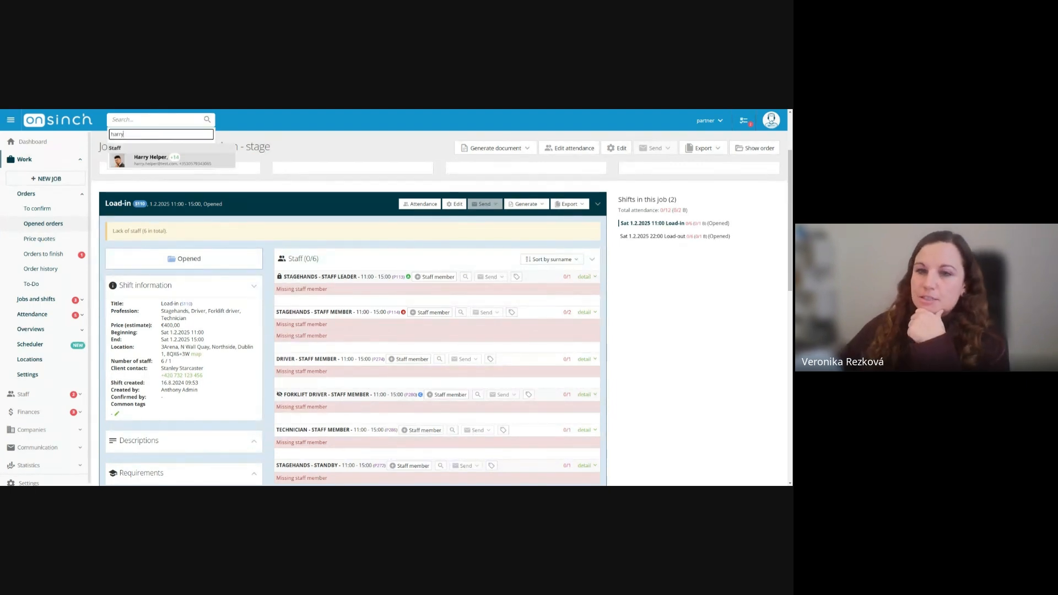
{"action": "left_click", "coordinate": [153, 162]}
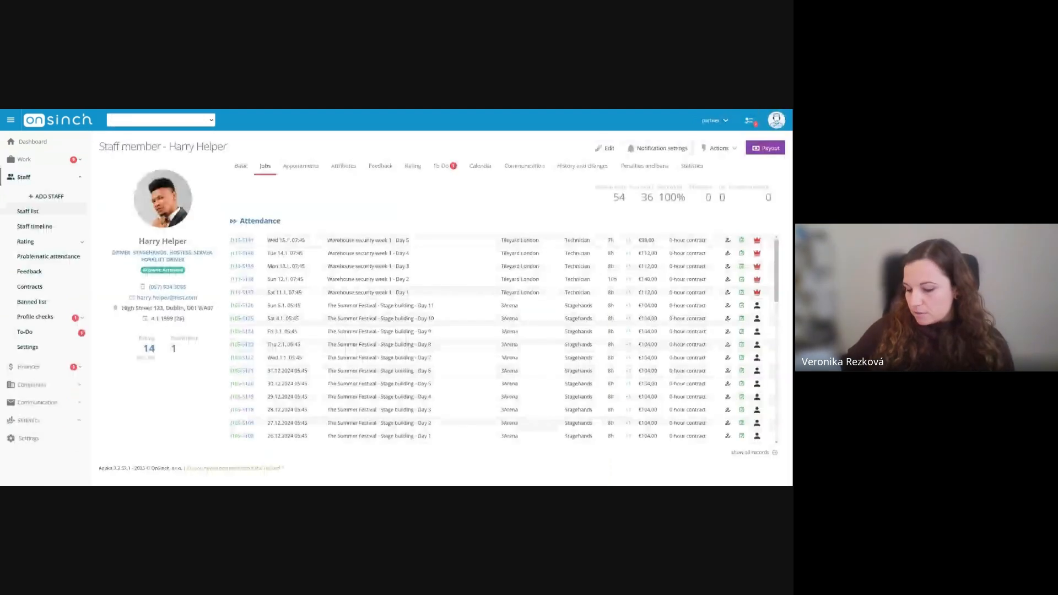
{"action": "left_click", "coordinate": [718, 154]}
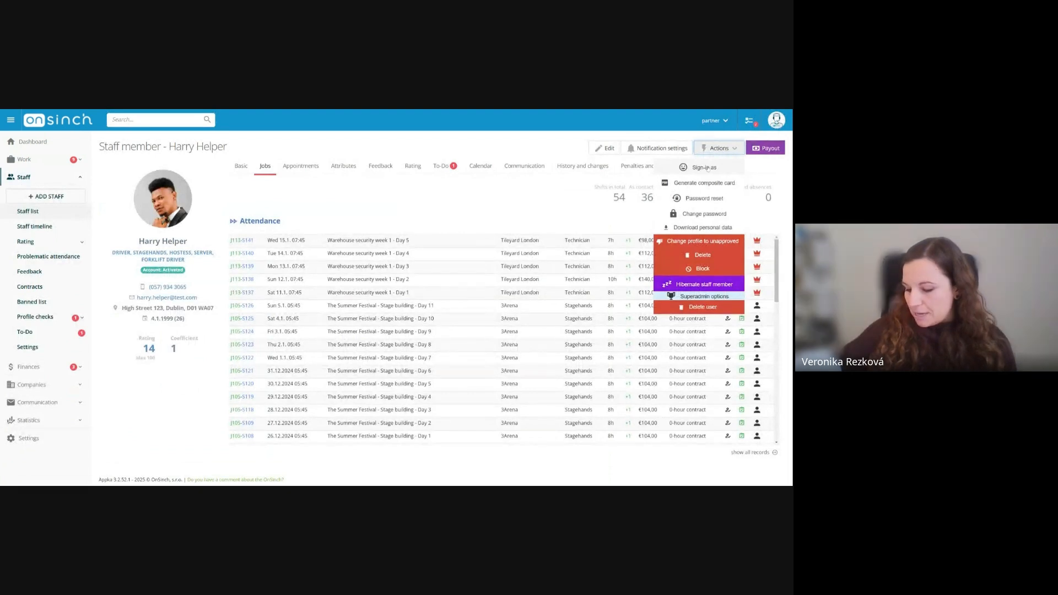
{"action": "left_click", "coordinate": [708, 169]}
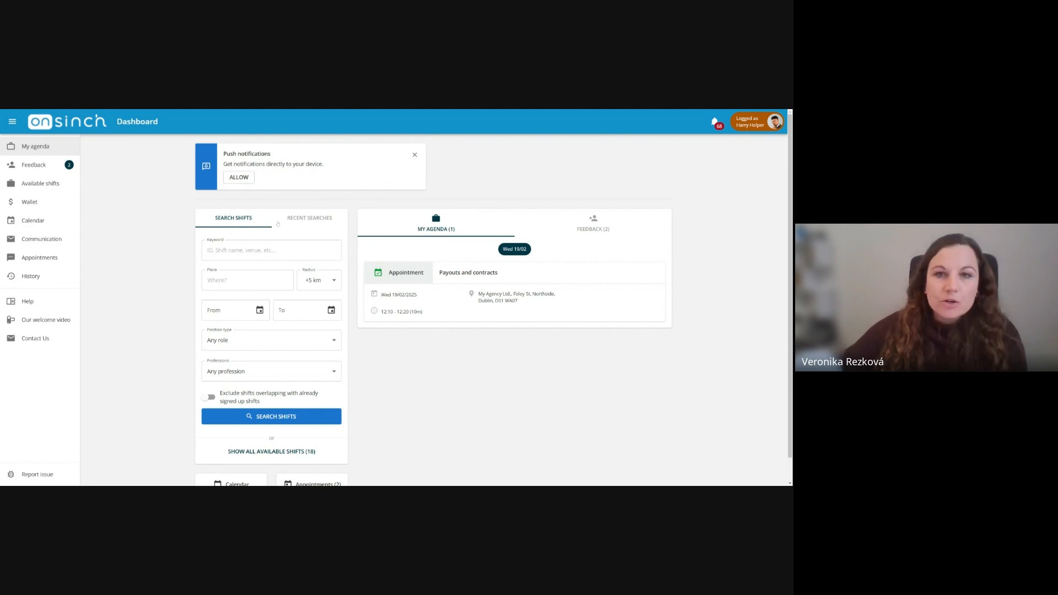
View the signed-in staff member's own profile and highlight the list of professions under their name.
{"action": "left_click", "coordinate": [745, 122]}
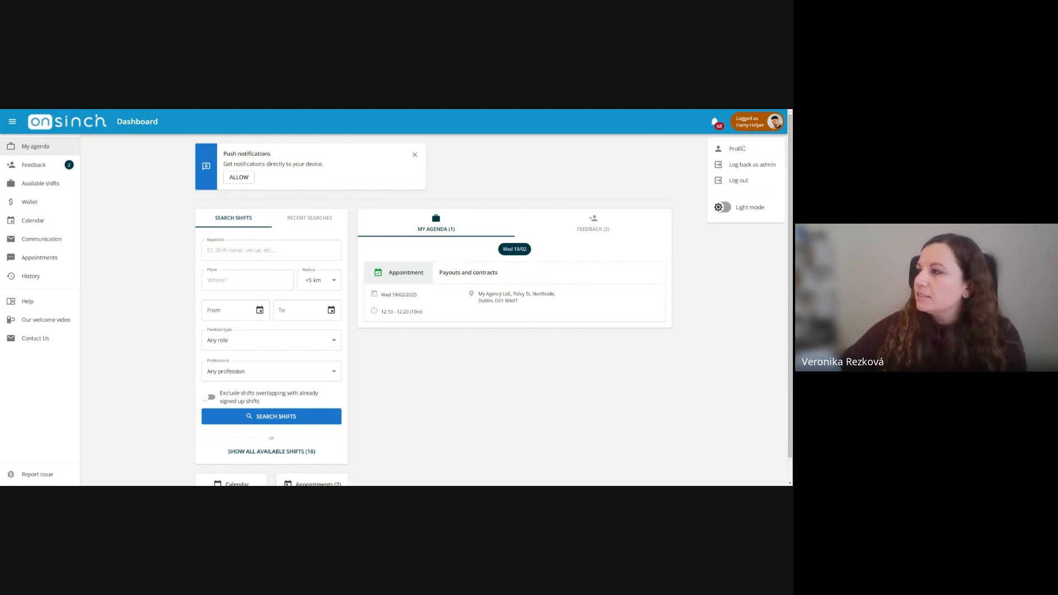
{"action": "left_click", "coordinate": [736, 149]}
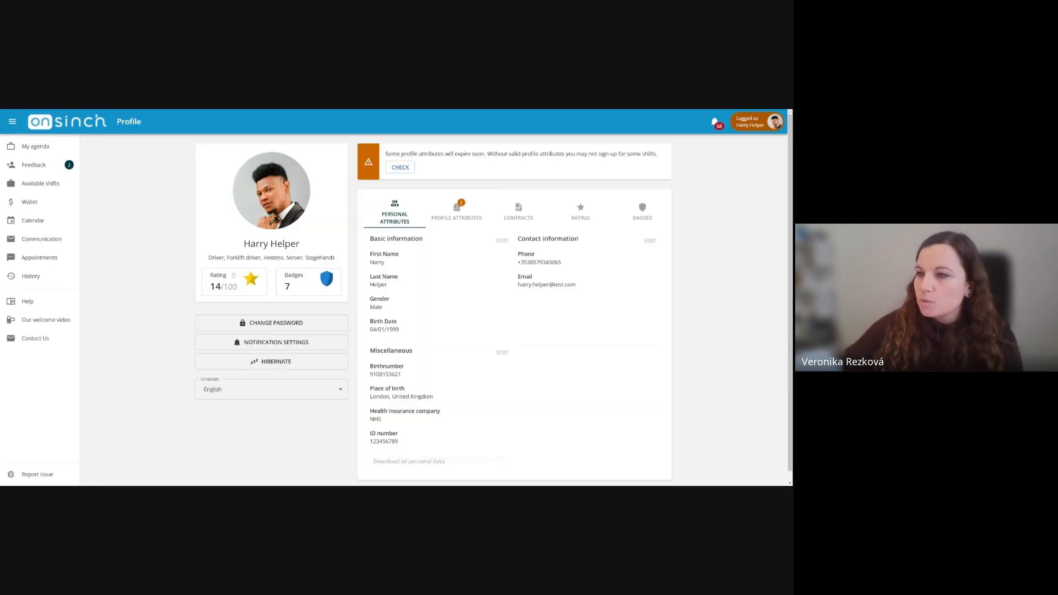
{"action": "left_click_drag", "start_coordinate": [208, 257], "coordinate": [339, 259]}
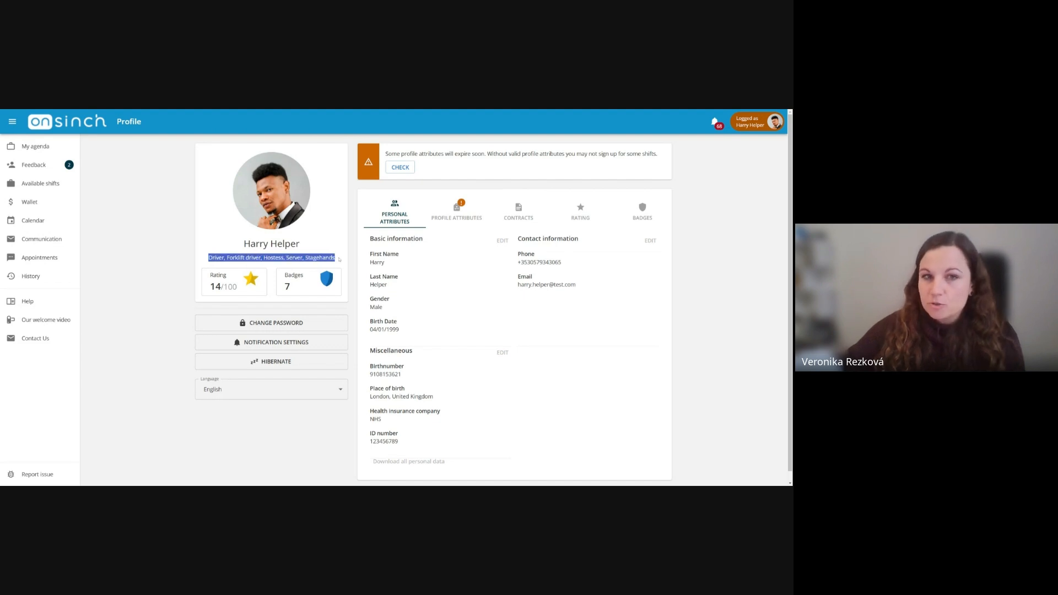
{"action": "left_click", "coordinate": [165, 227]}
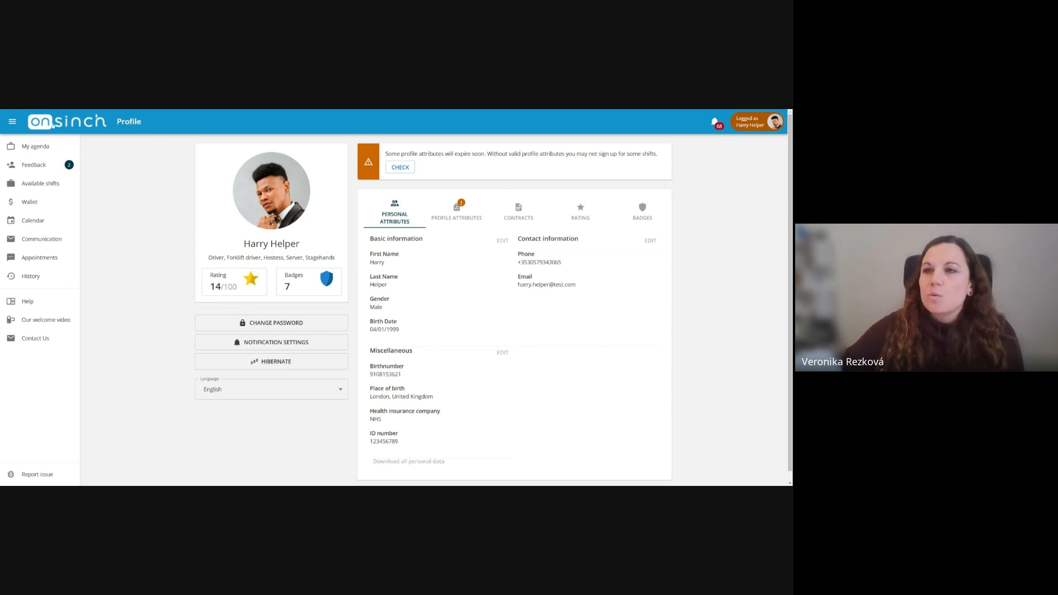
Browse the available shifts, checking the Occupancy options Show all and Only free and the Rating options, and highlight the Profession and role heading.
{"action": "left_click", "coordinate": [53, 126]}
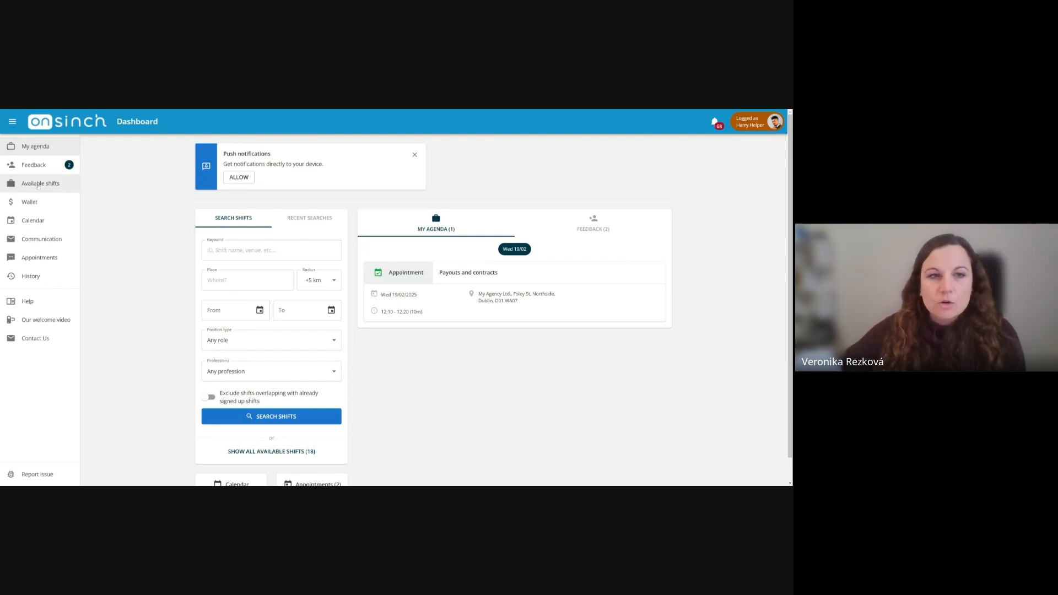
{"action": "left_click", "coordinate": [38, 186]}
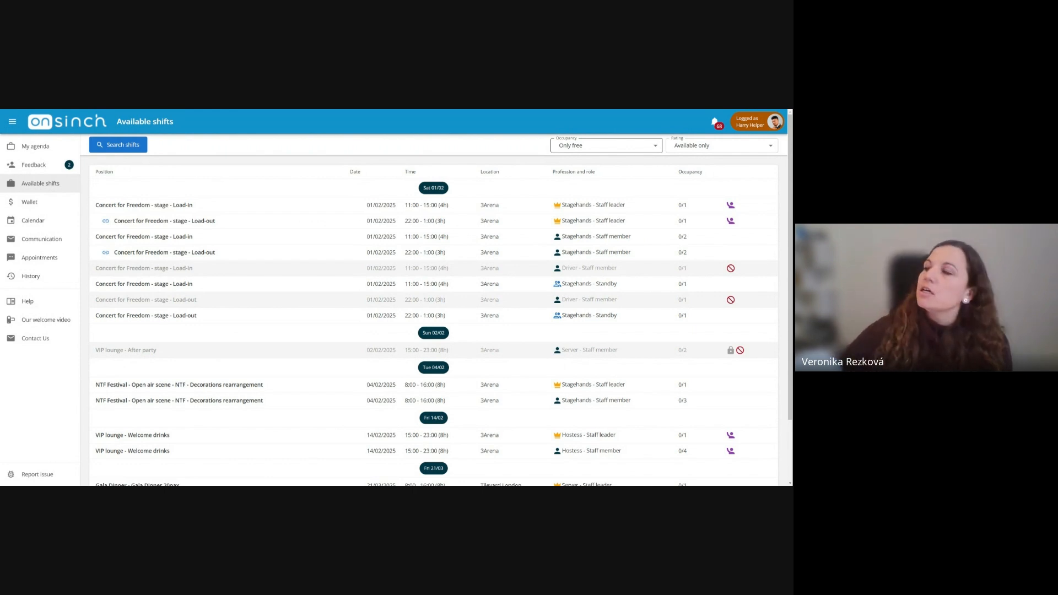
{"action": "left_click", "coordinate": [601, 142]}
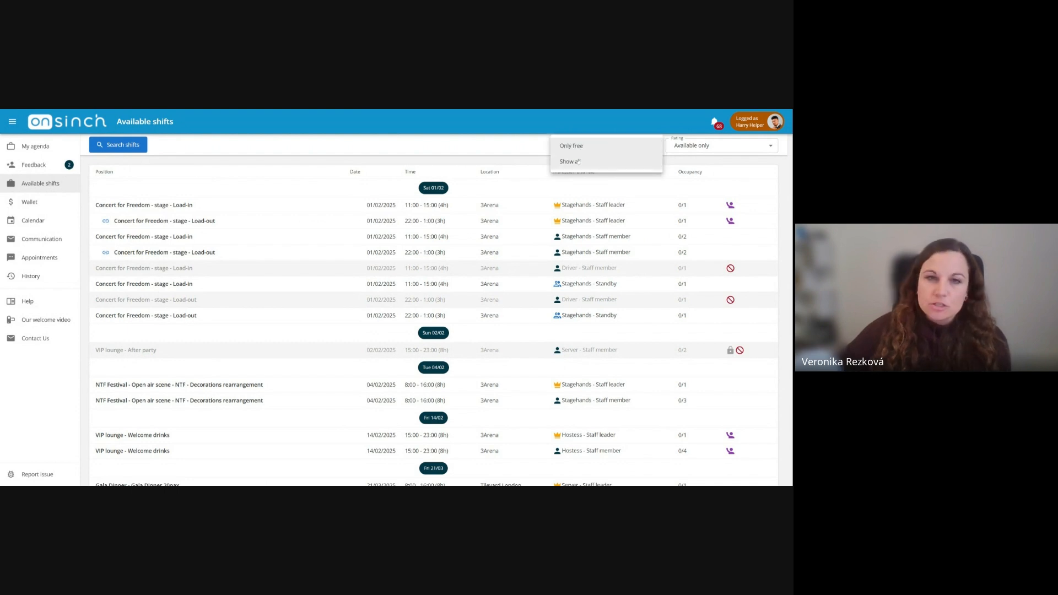
{"action": "left_click", "coordinate": [578, 162]}
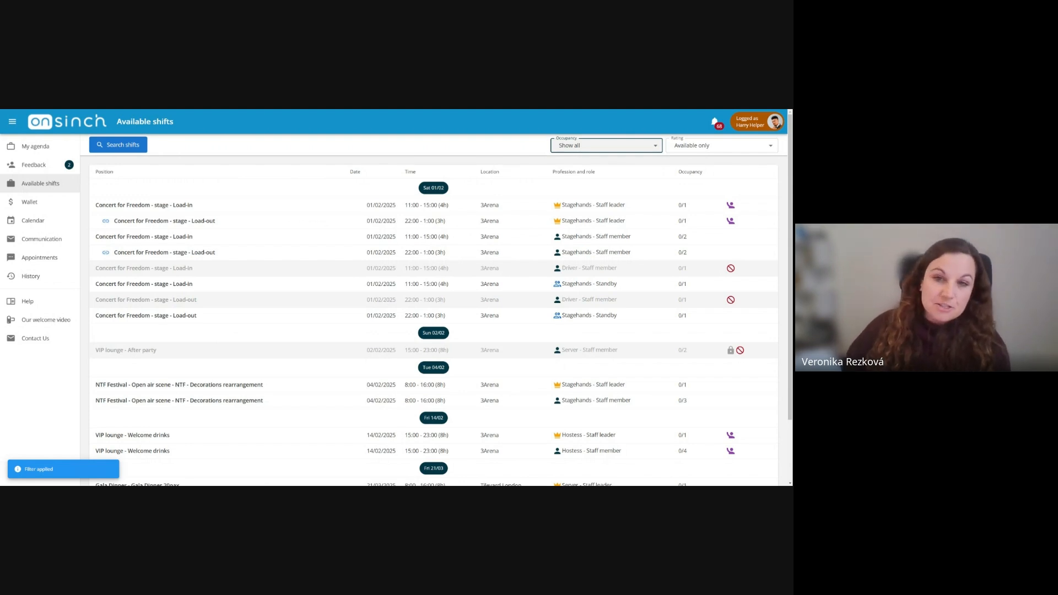
{"action": "left_click", "coordinate": [577, 145]}
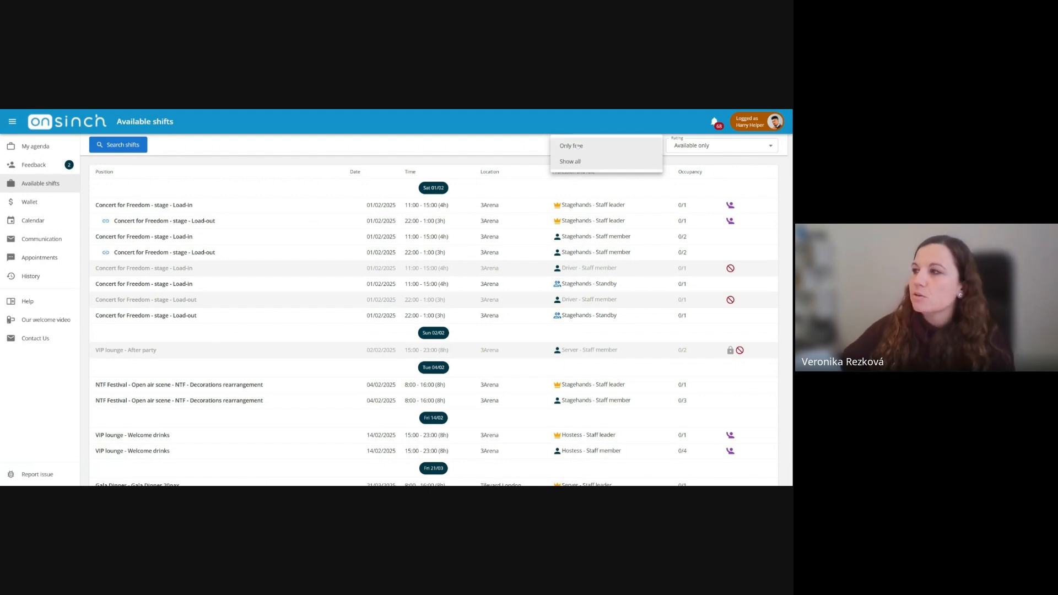
{"action": "left_click", "coordinate": [577, 146]}
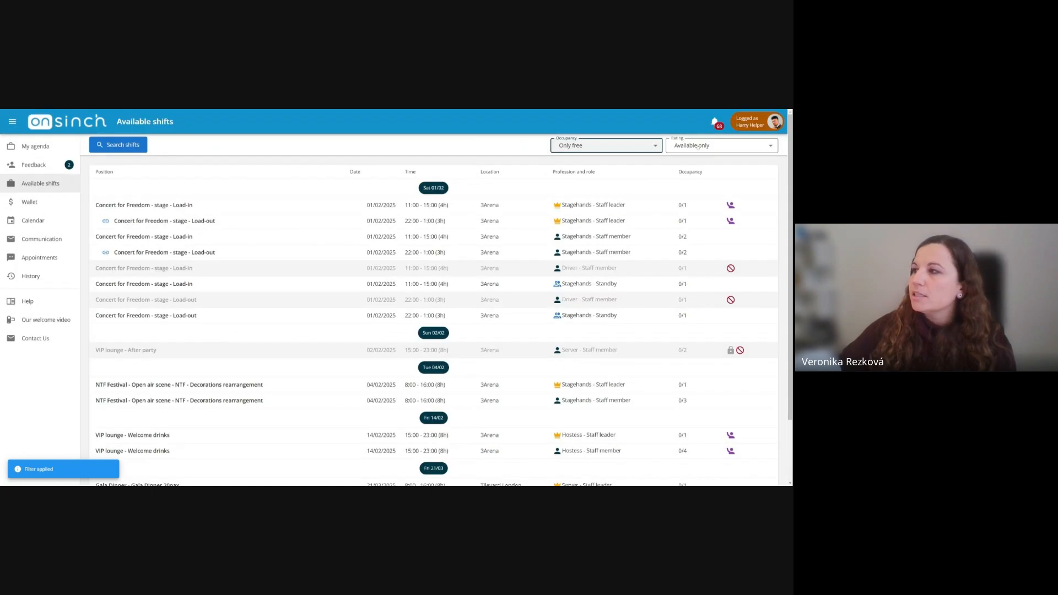
{"action": "left_click", "coordinate": [697, 147]}
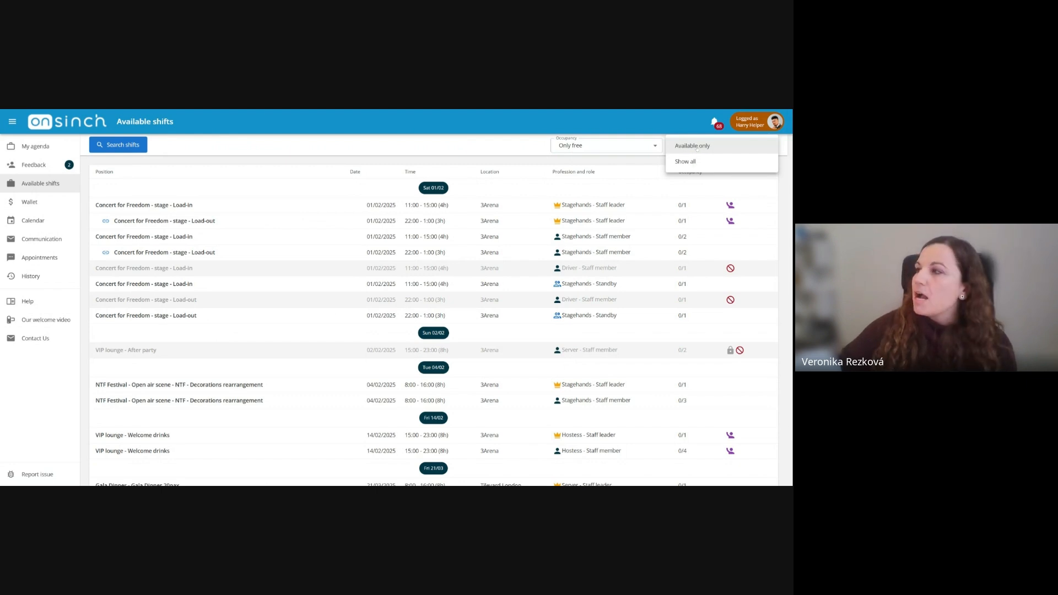
{"action": "left_click", "coordinate": [697, 147]}
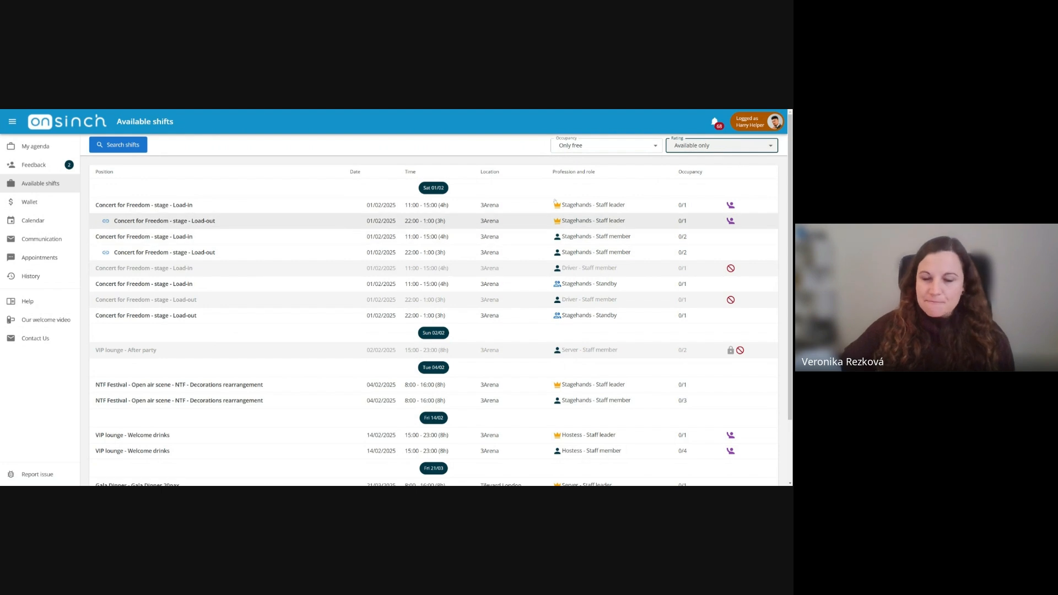
{"action": "left_click_drag", "start_coordinate": [552, 172], "coordinate": [605, 172]}
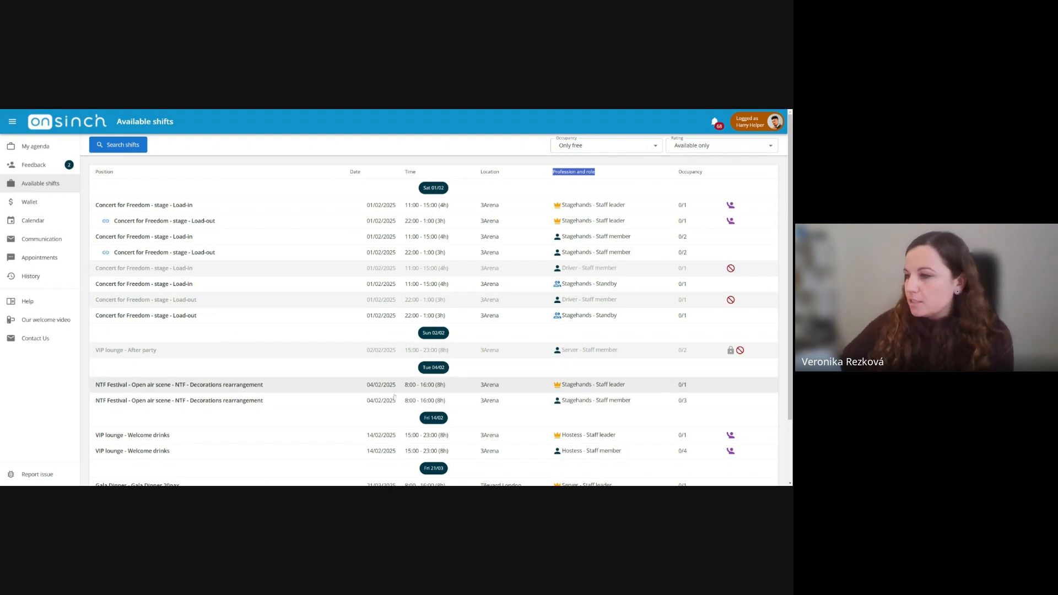
Sign up for the Stagehands - Staff member position on the 04/02/2025 NTF Decorations rearrangement shift, agreeing to the terms of work.
{"action": "left_click", "coordinate": [189, 406]}
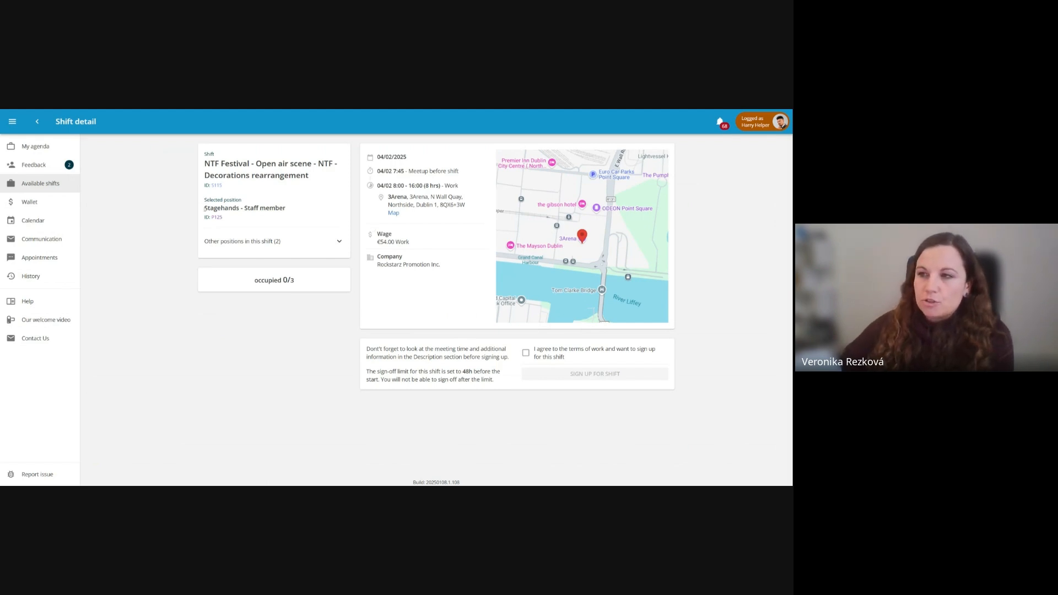
{"action": "left_click_drag", "start_coordinate": [205, 209], "coordinate": [239, 209]}
{"action": "left_click", "coordinate": [239, 371]}
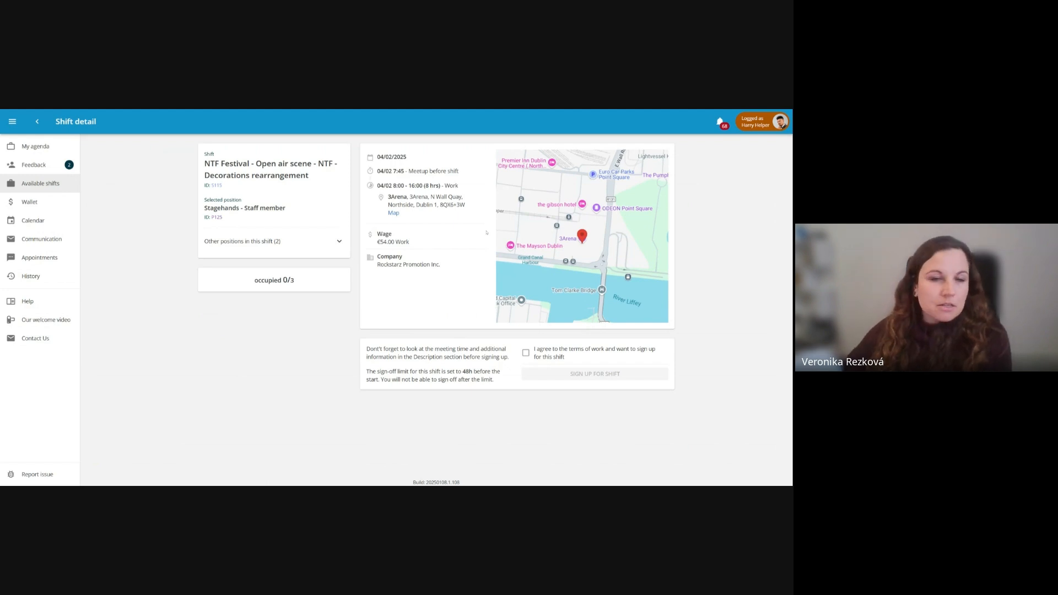
{"action": "left_click", "coordinate": [542, 350]}
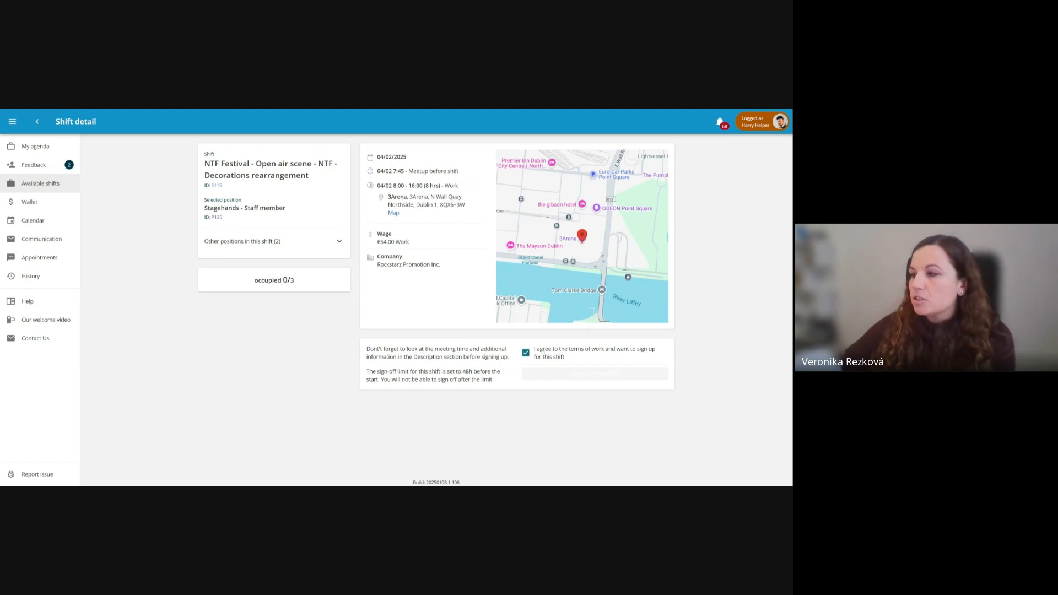
{"action": "left_click", "coordinate": [576, 376]}
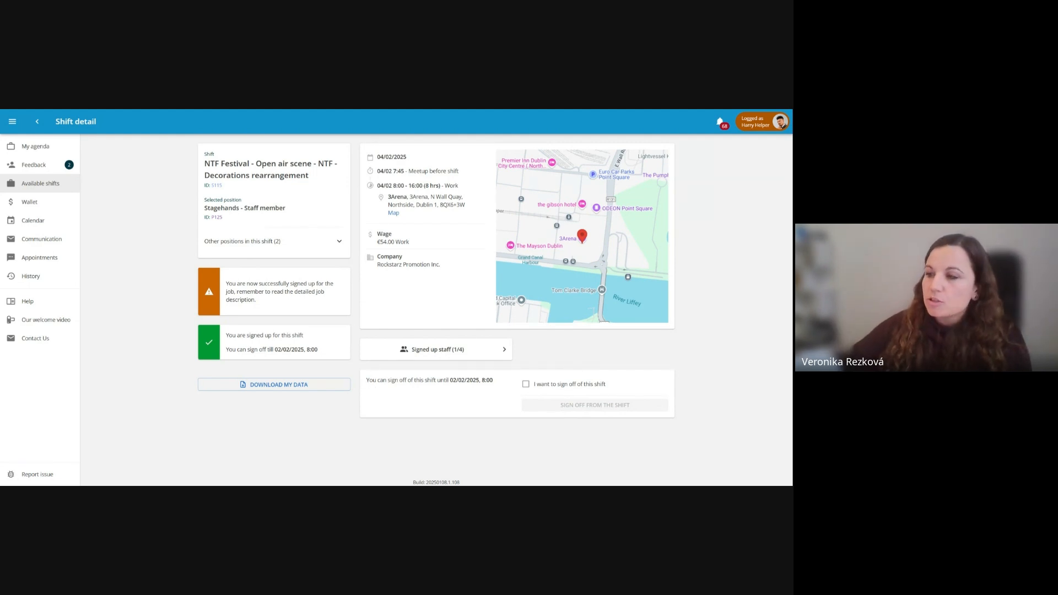
Highlight the sign-off deadline in the NTF Decorations rearrangement shift detail.
{"action": "left_click_drag", "start_coordinate": [366, 380], "coordinate": [493, 380]}
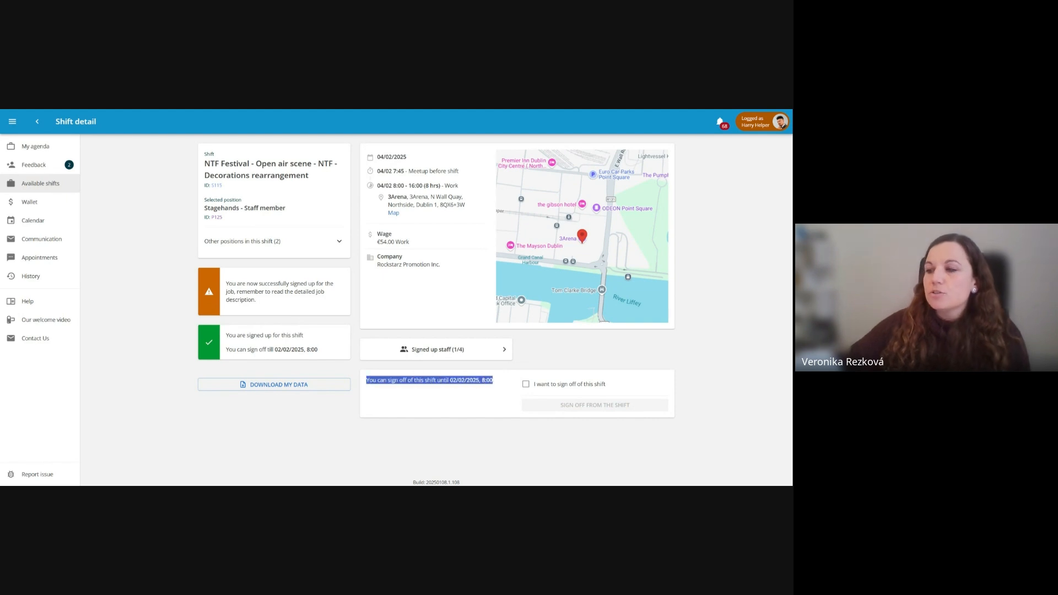
{"action": "left_click", "coordinate": [326, 439]}
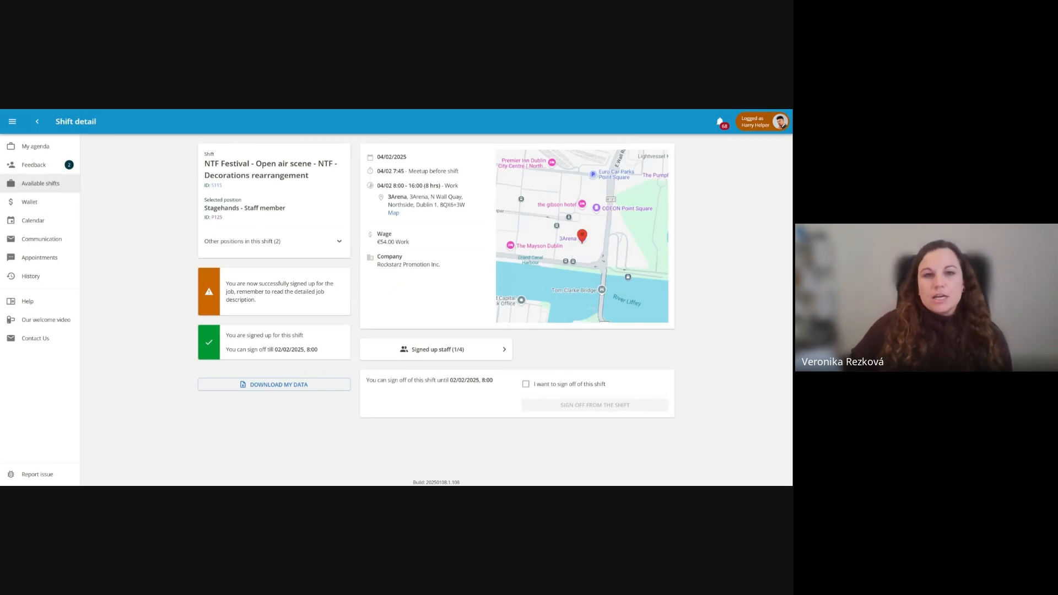
{"action": "left_click_drag", "start_coordinate": [449, 380], "coordinate": [493, 380]}
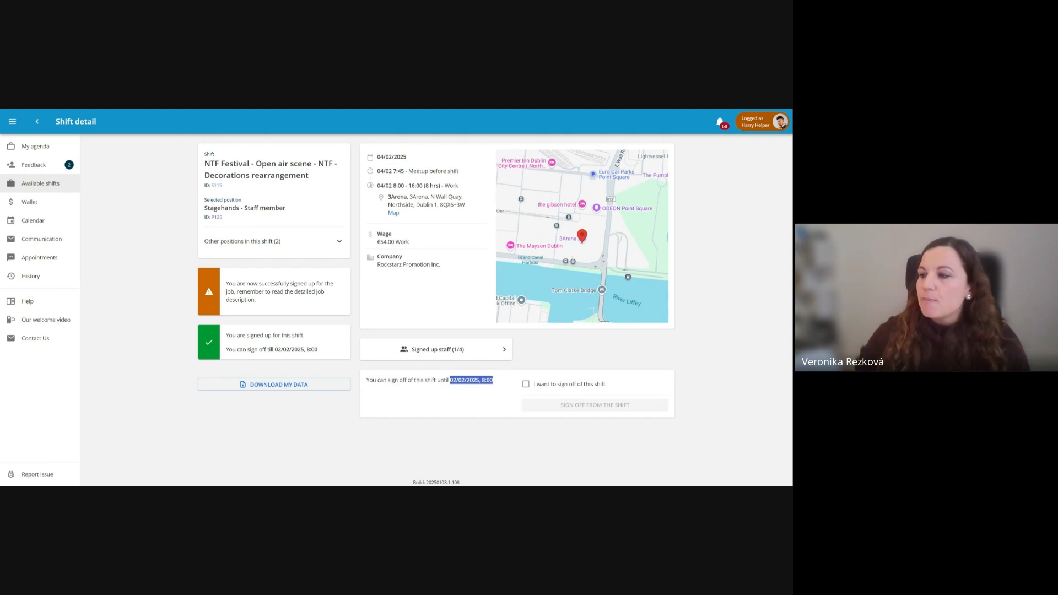
{"action": "left_click", "coordinate": [455, 415]}
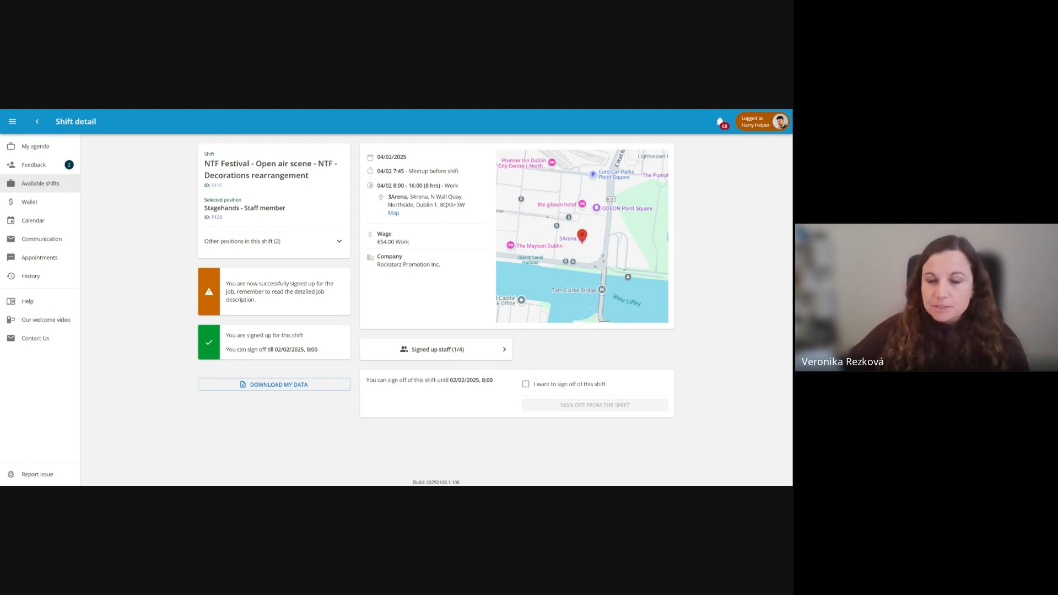
Tick the agreement to leave the NTF Decorations rearrangement shift and sign off from it.
{"action": "left_click", "coordinate": [557, 388]}
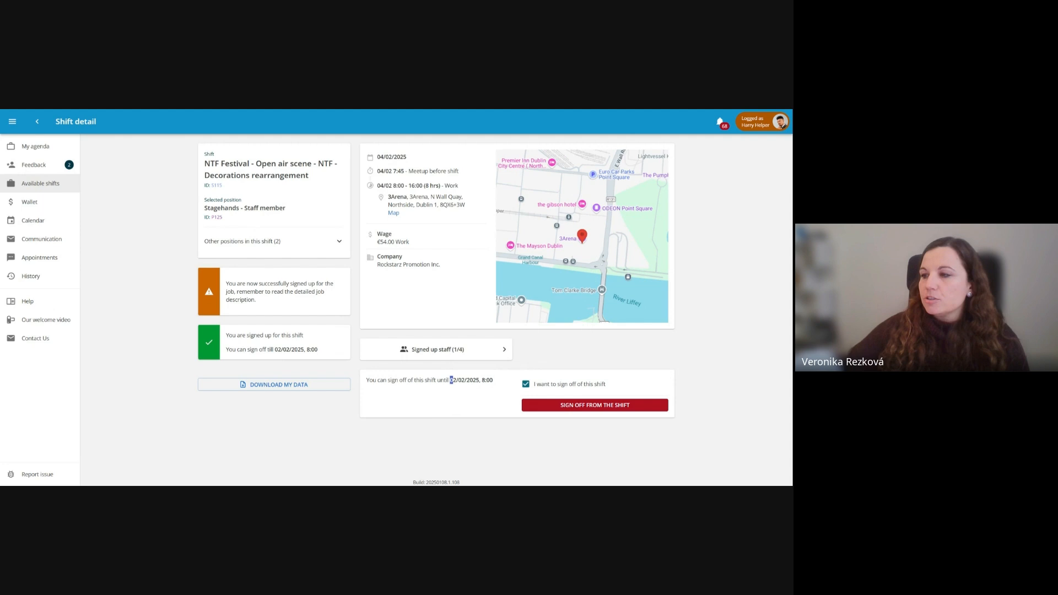
{"action": "left_click_drag", "start_coordinate": [450, 380], "coordinate": [491, 380]}
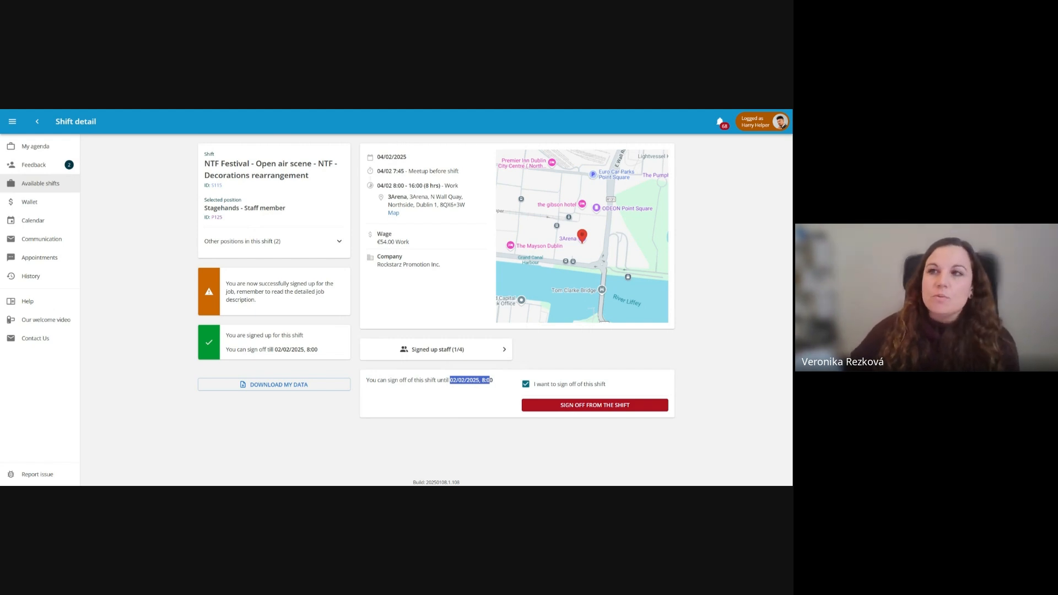
{"action": "left_click", "coordinate": [556, 405]}
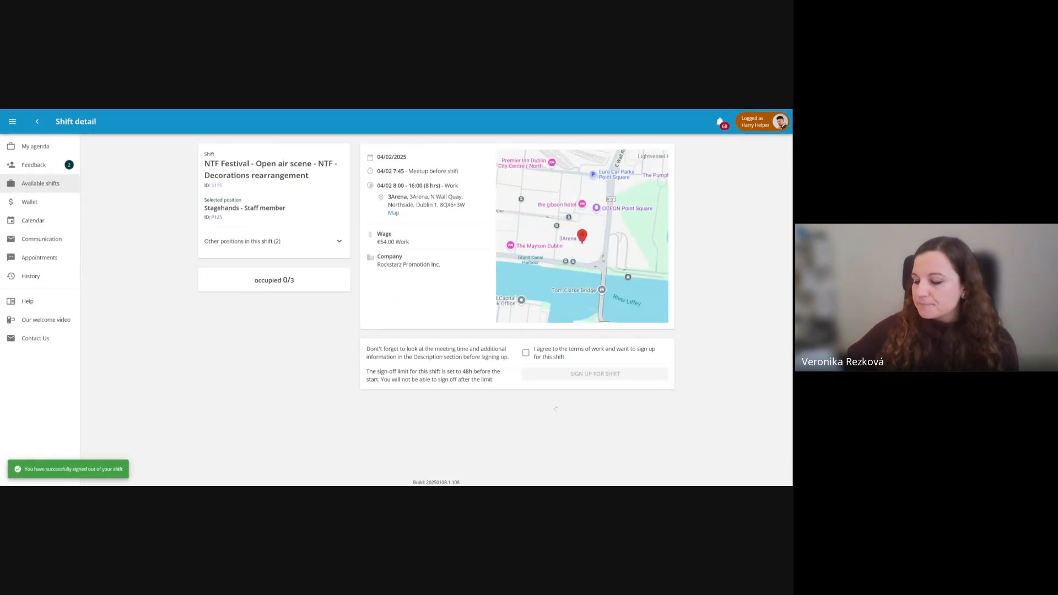
Return to the available shifts and examine the requirements of the Driver - Staff member position on the Concert for Freedom Load-in.
{"action": "left_click", "coordinate": [61, 188]}
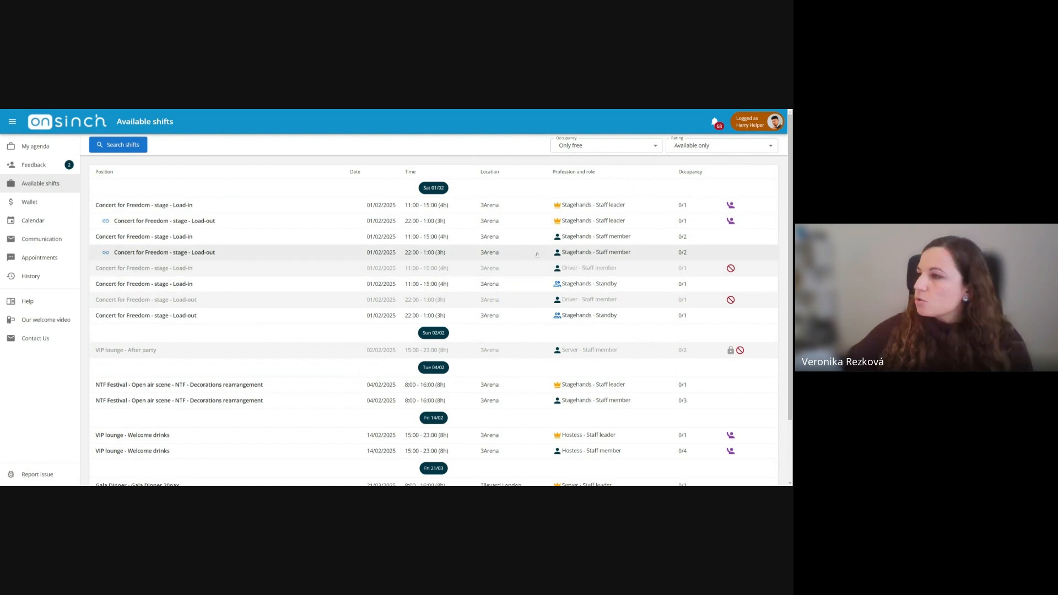
{"action": "left_click", "coordinate": [591, 269]}
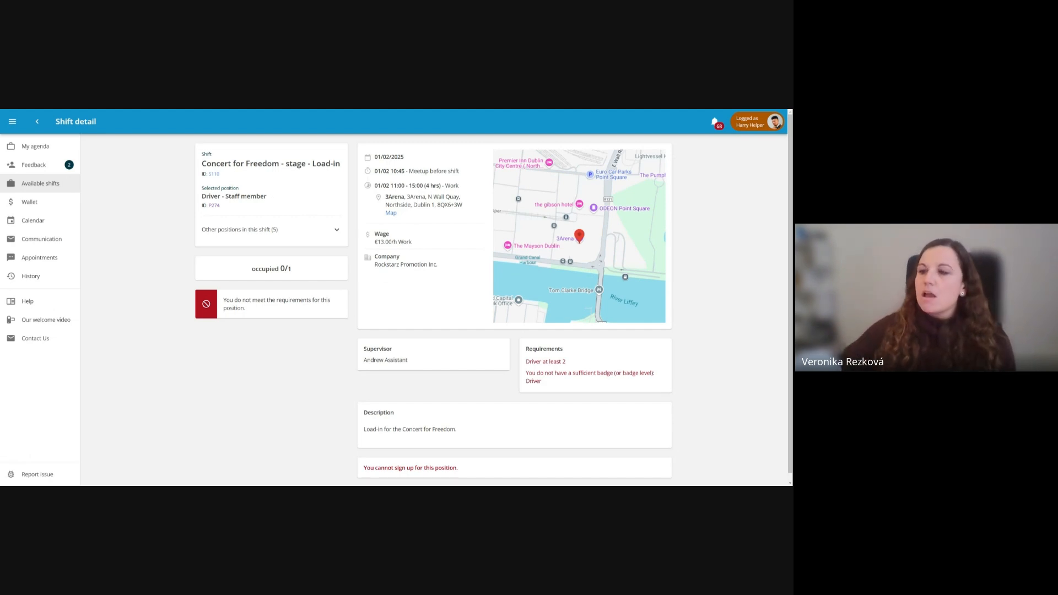
{"action": "scroll", "coordinate": [588, 337], "scroll_direction": "down", "scroll_amount": 1}
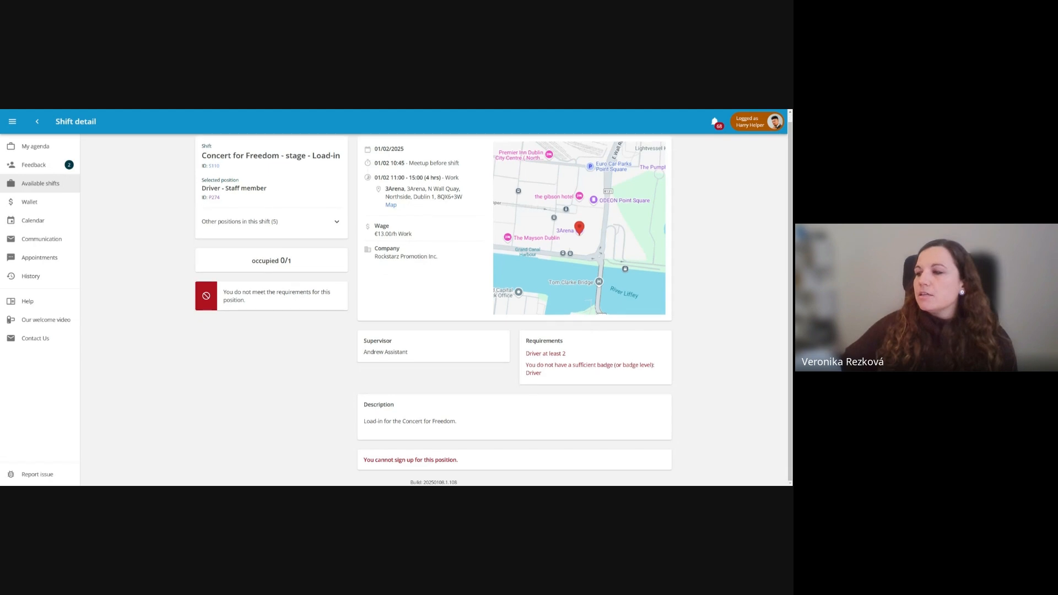
Highlight the requirements of the Driver - Staff member position and log back in as admin.
{"action": "left_click_drag", "start_coordinate": [525, 353], "coordinate": [569, 384]}
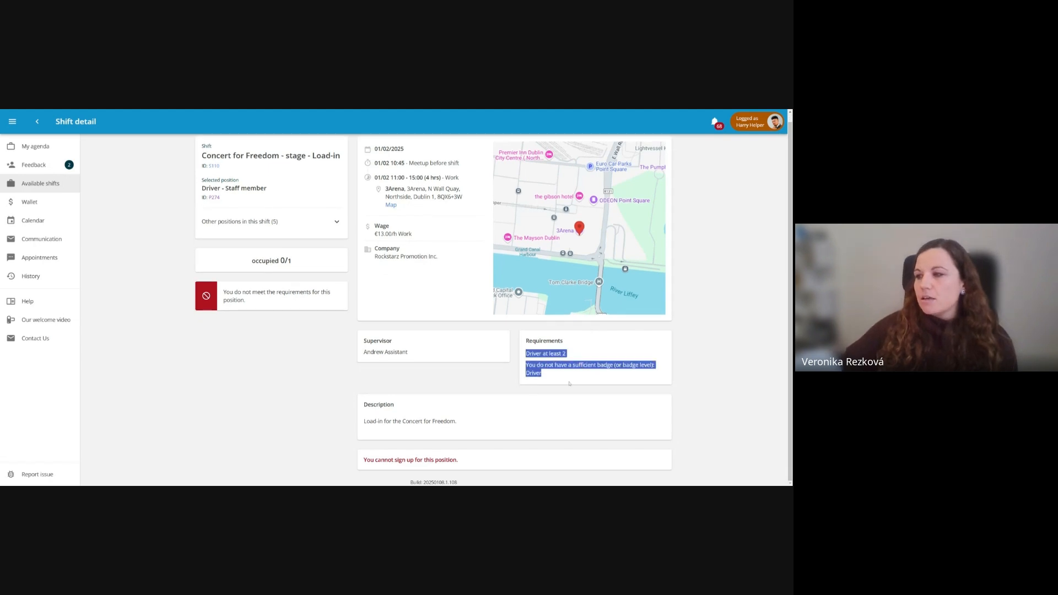
{"action": "left_click", "coordinate": [570, 382]}
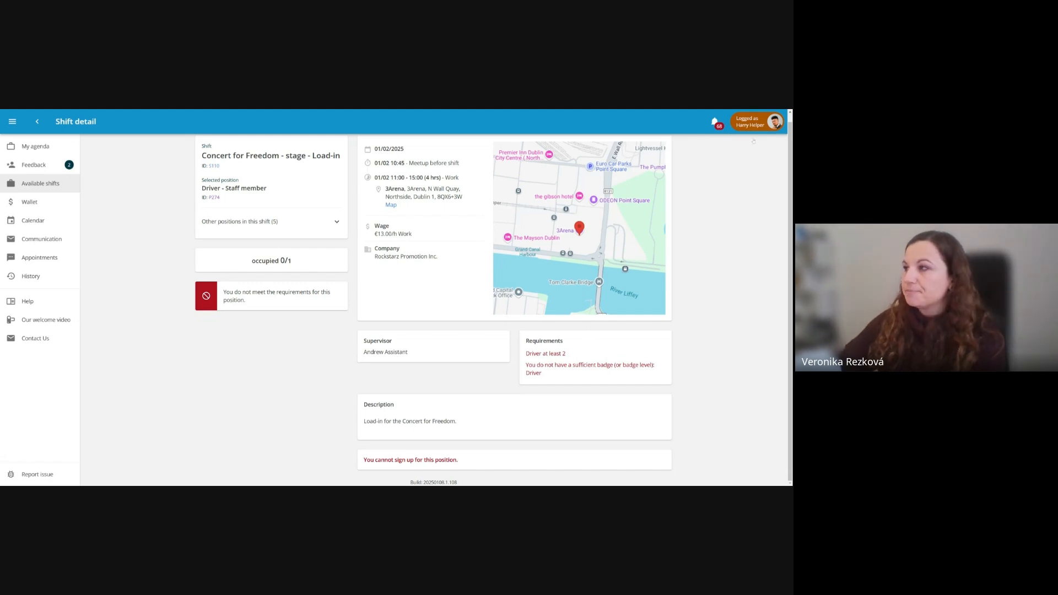
{"action": "left_click", "coordinate": [752, 123]}
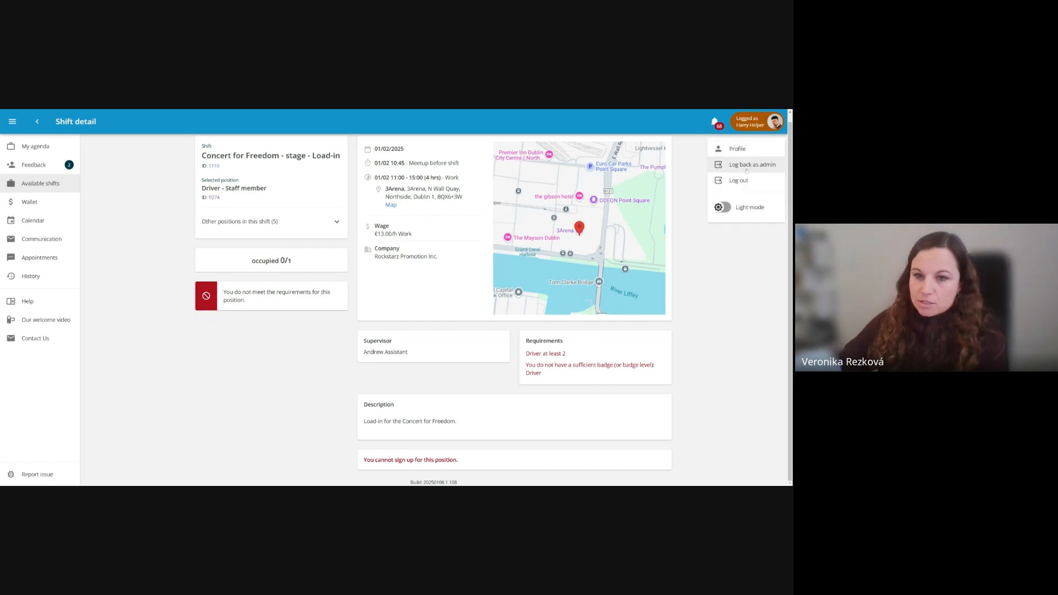
{"action": "left_click", "coordinate": [747, 170]}
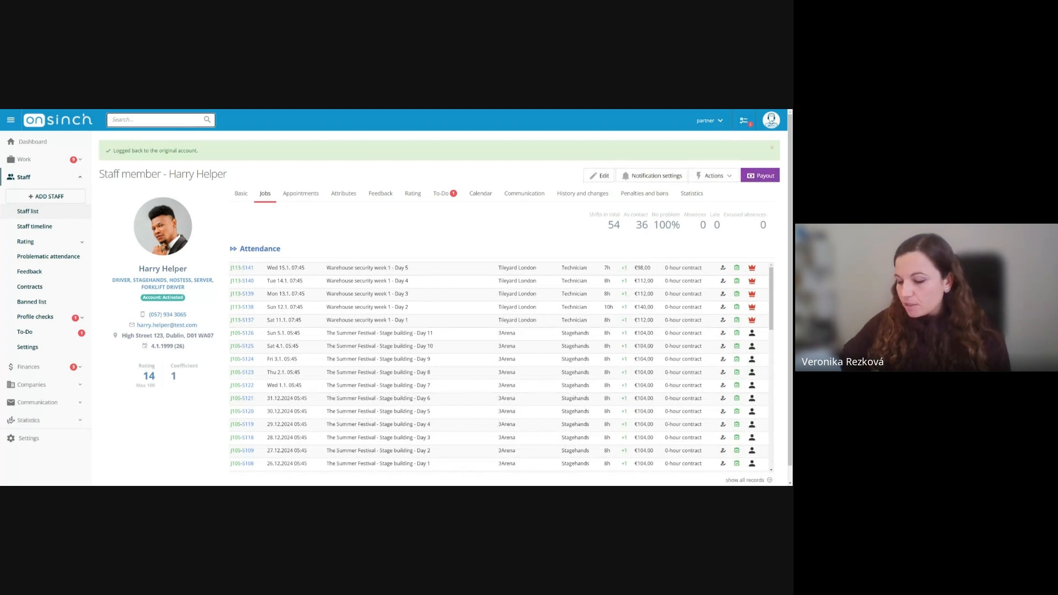
Search for shift S110 and open the Load-in shift of the Concert for Freedom - stage job.
{"action": "left_click", "coordinate": [178, 121]}
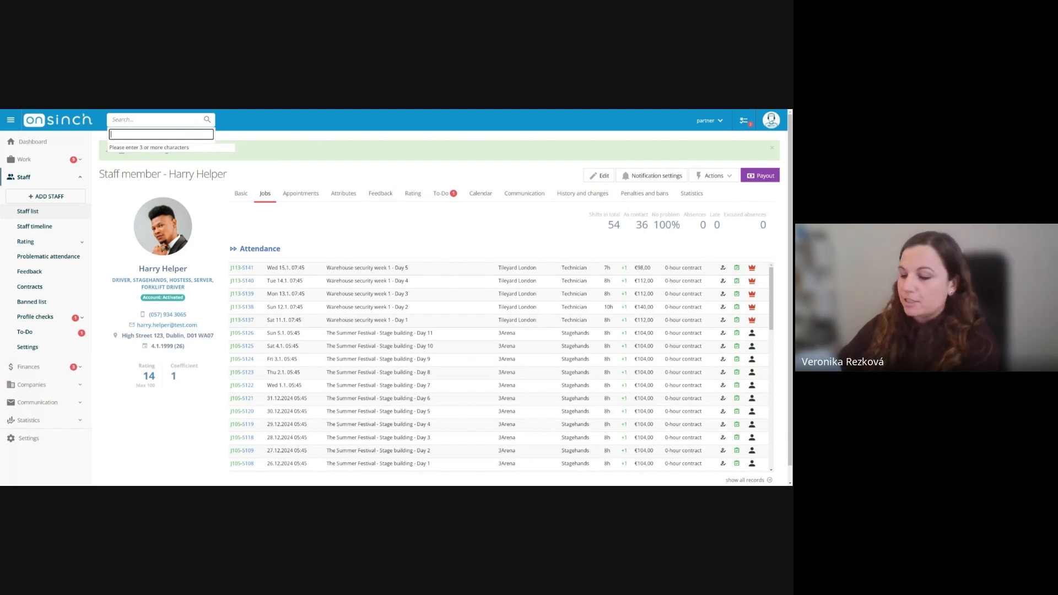
{"action": "type", "text": "110"}
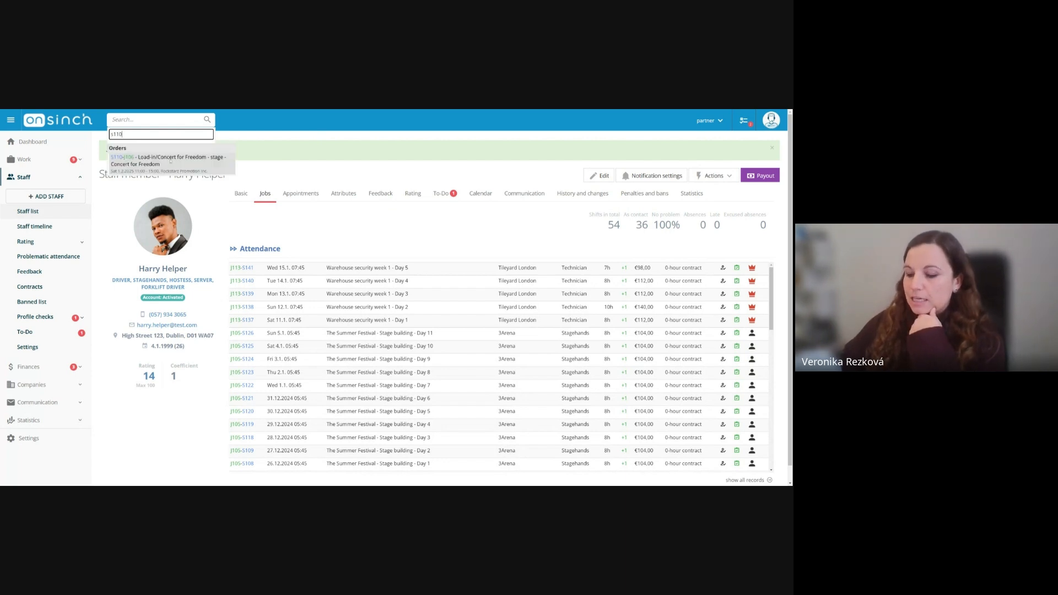
{"action": "left_click", "coordinate": [169, 161]}
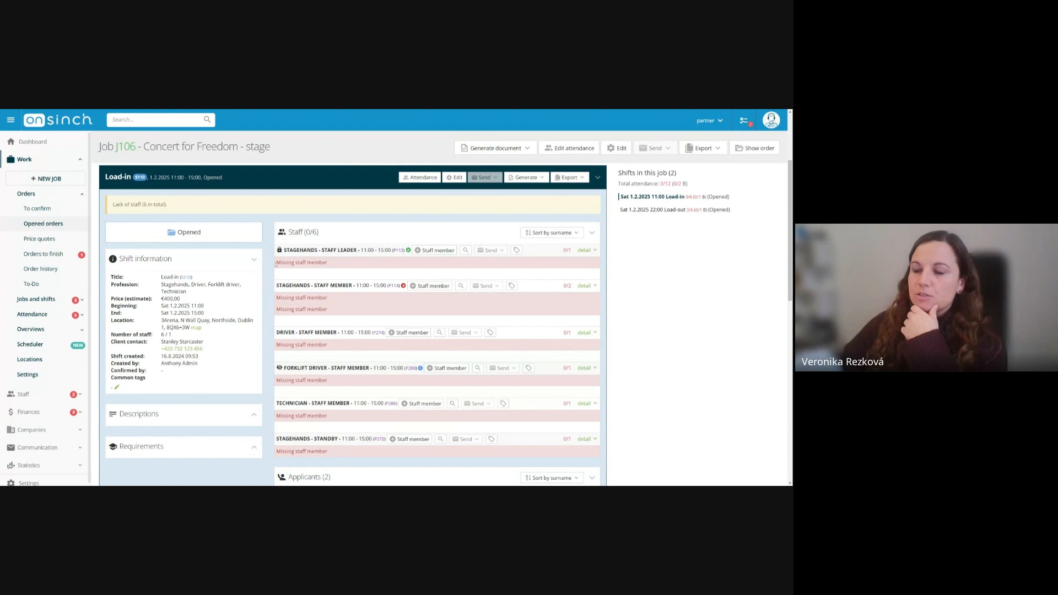
Examine the missing staff slots and the applicants listed for each position on the Concert for Freedom Load-in shift.
{"action": "left_click_drag", "start_coordinate": [277, 298], "coordinate": [312, 298]}
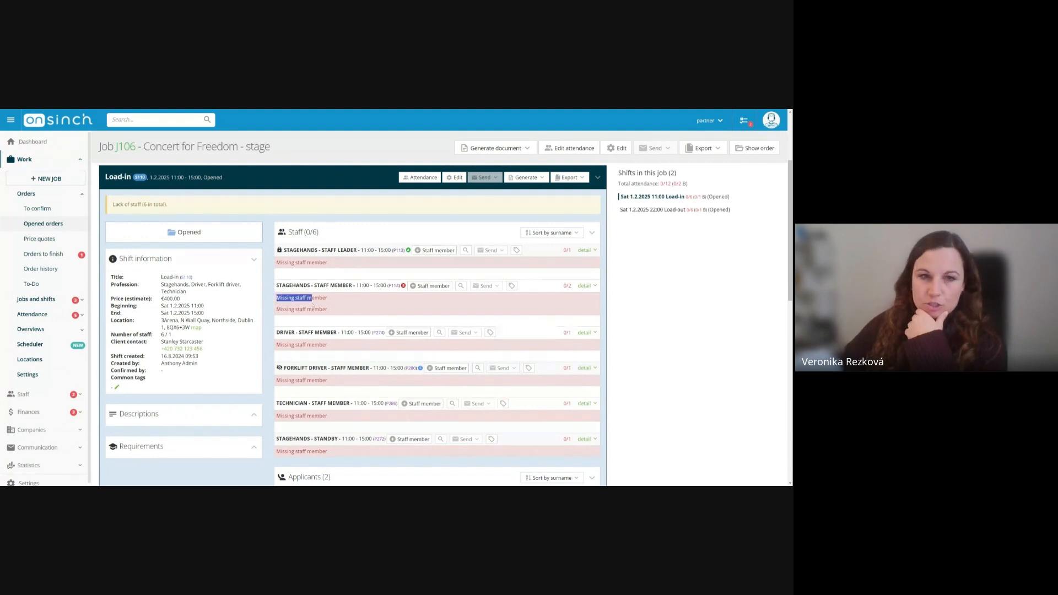
{"action": "left_click", "coordinate": [634, 263]}
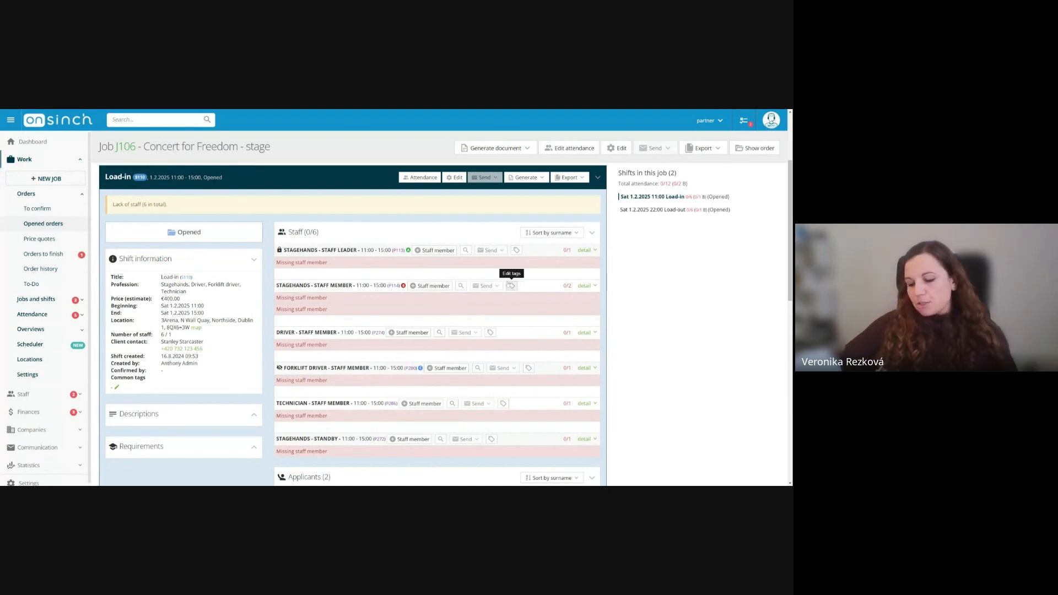
{"action": "scroll", "coordinate": [509, 278], "scroll_direction": "down", "scroll_amount": 3}
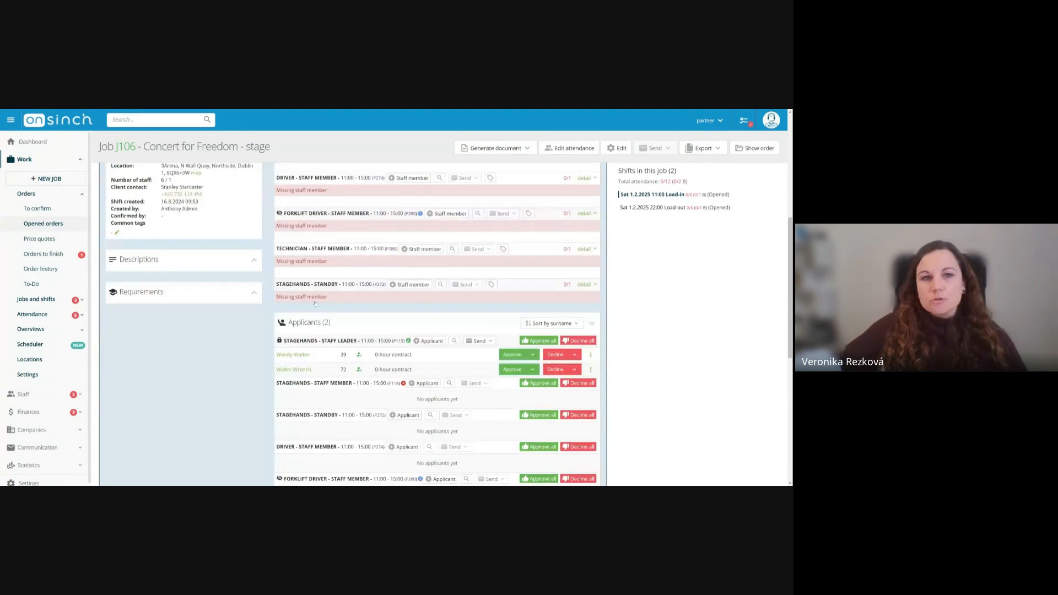
{"action": "scroll", "coordinate": [315, 303], "scroll_direction": "up", "scroll_amount": 3}
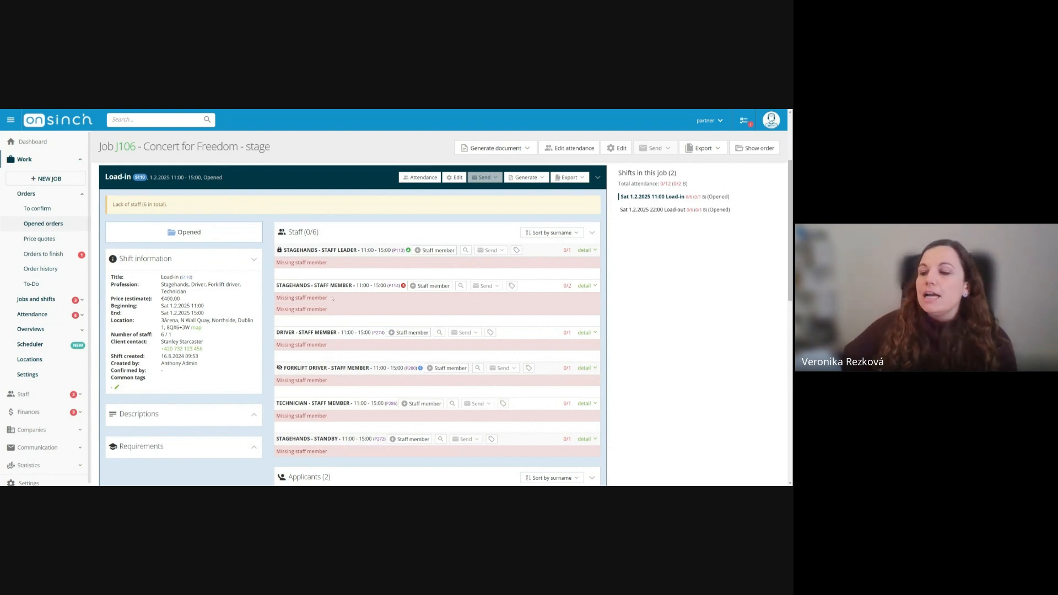
{"action": "scroll", "coordinate": [332, 298], "scroll_direction": "down", "scroll_amount": 3}
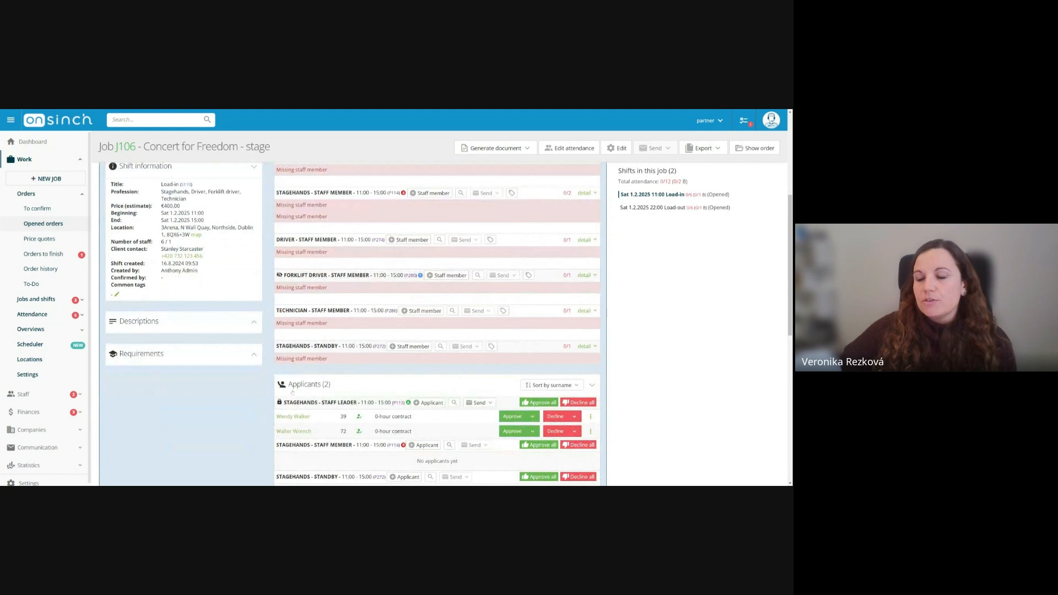
{"action": "scroll", "coordinate": [300, 386], "scroll_direction": "up", "scroll_amount": 2}
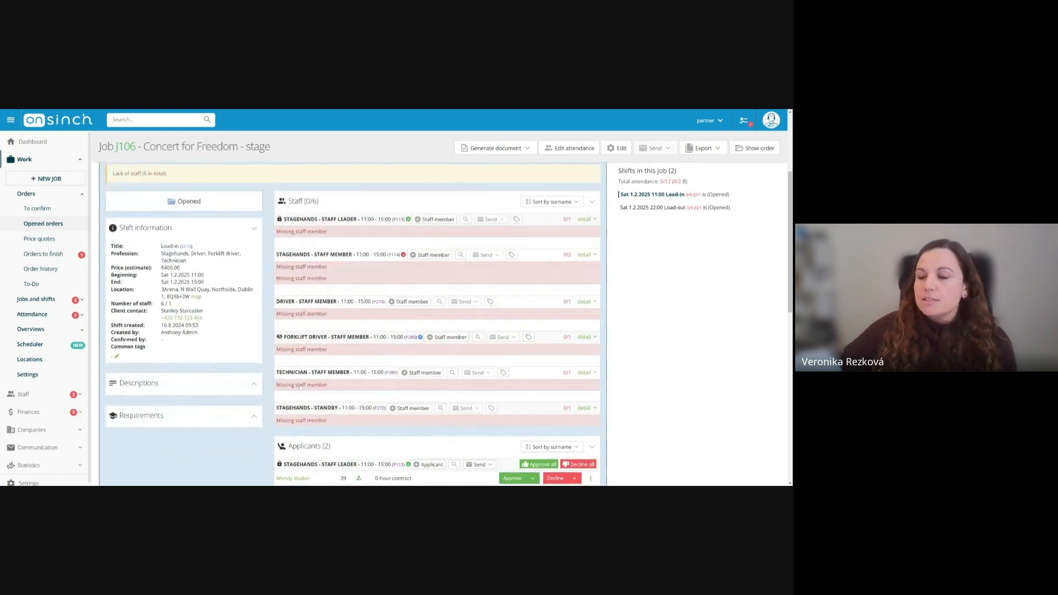
{"action": "mouse_move", "coordinate": [279, 220]}
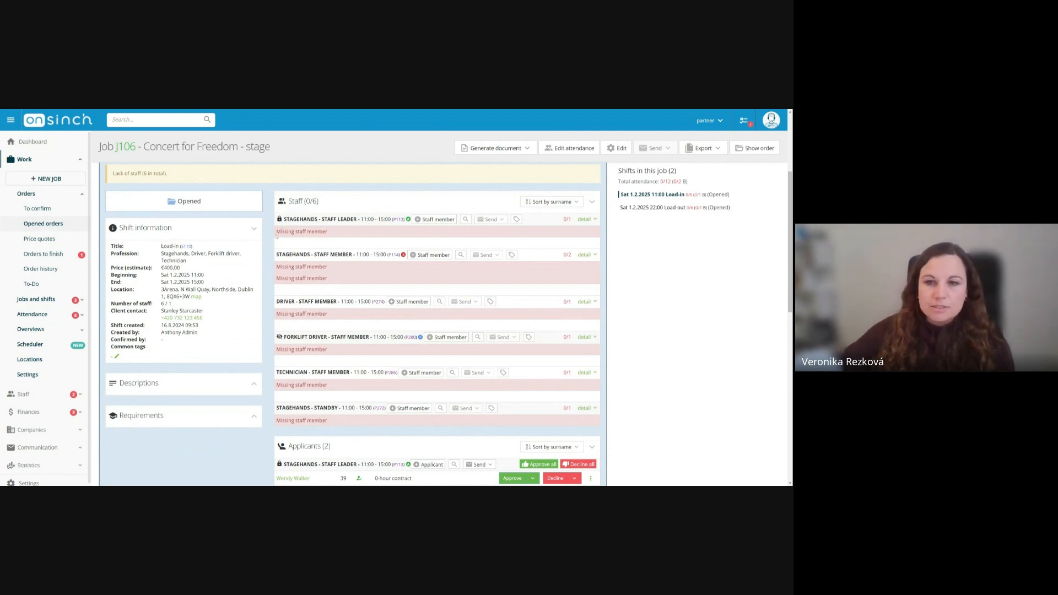
{"action": "left_click_drag", "start_coordinate": [276, 231], "coordinate": [326, 232]}
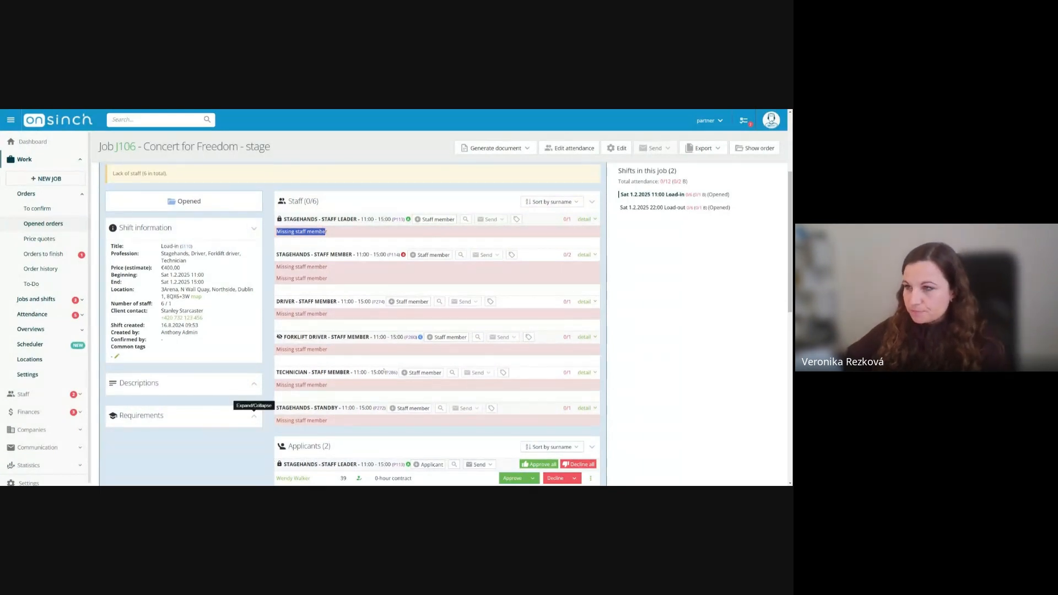
{"action": "left_click", "coordinate": [661, 270]}
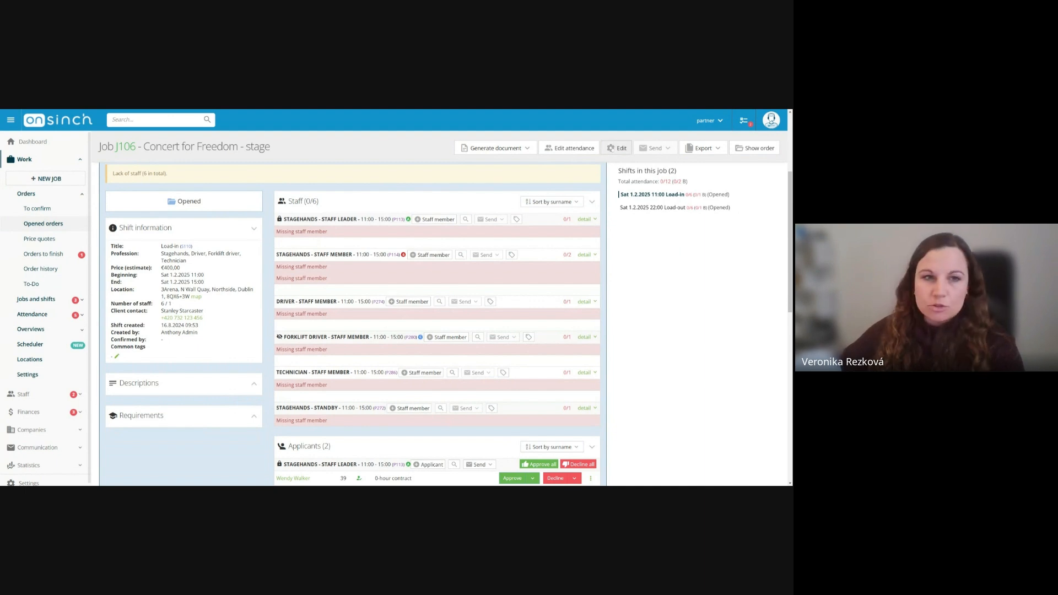
Open the job for editing, select the Load-in Stagehands - Staff leader position and highlight its amount of staff members.
{"action": "left_click", "coordinate": [613, 149]}
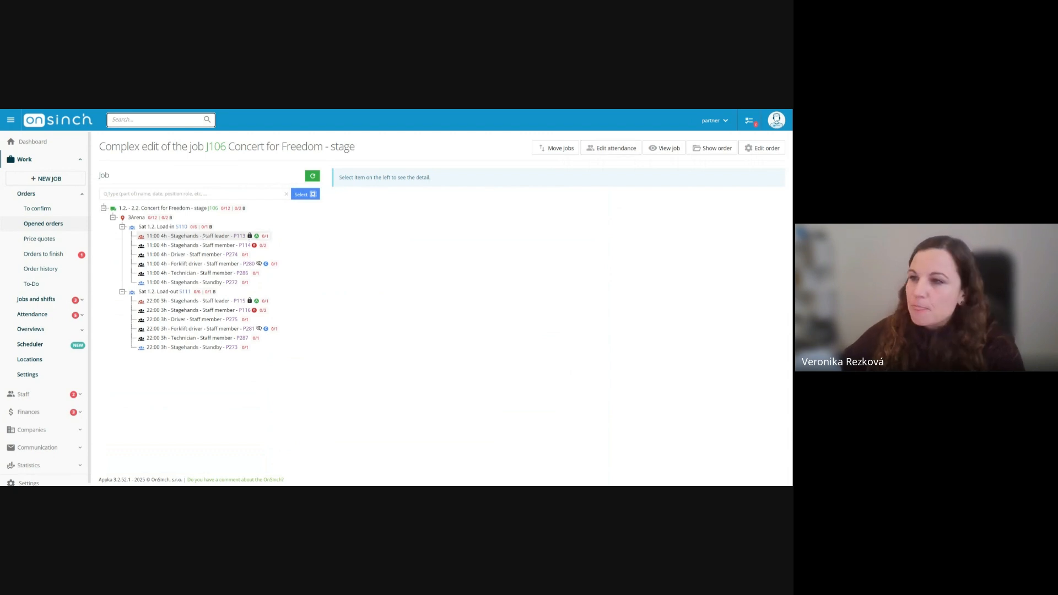
{"action": "left_click", "coordinate": [204, 236]}
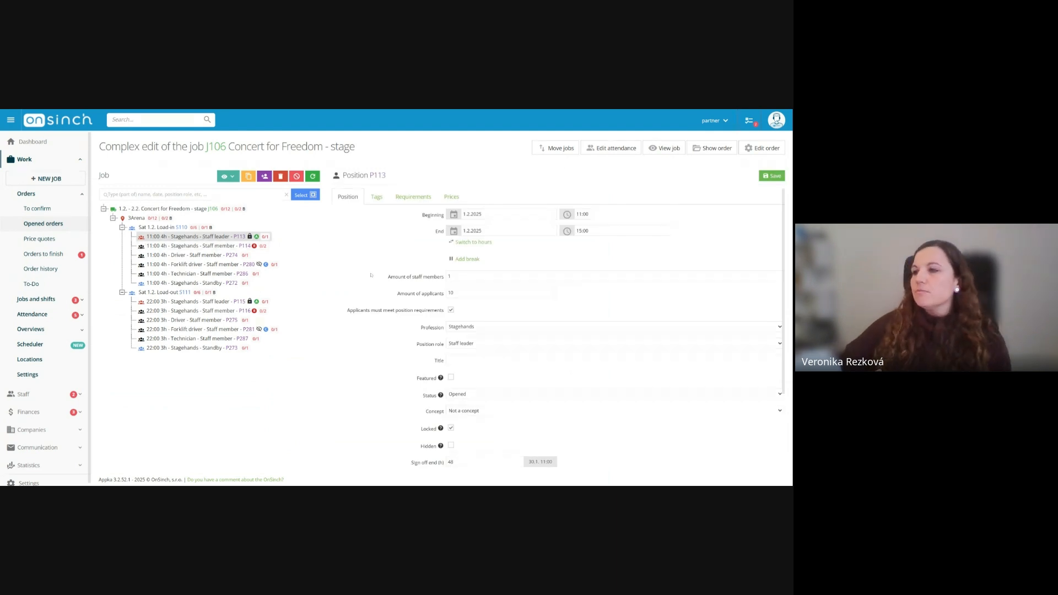
{"action": "left_click_drag", "start_coordinate": [388, 277], "coordinate": [440, 278]}
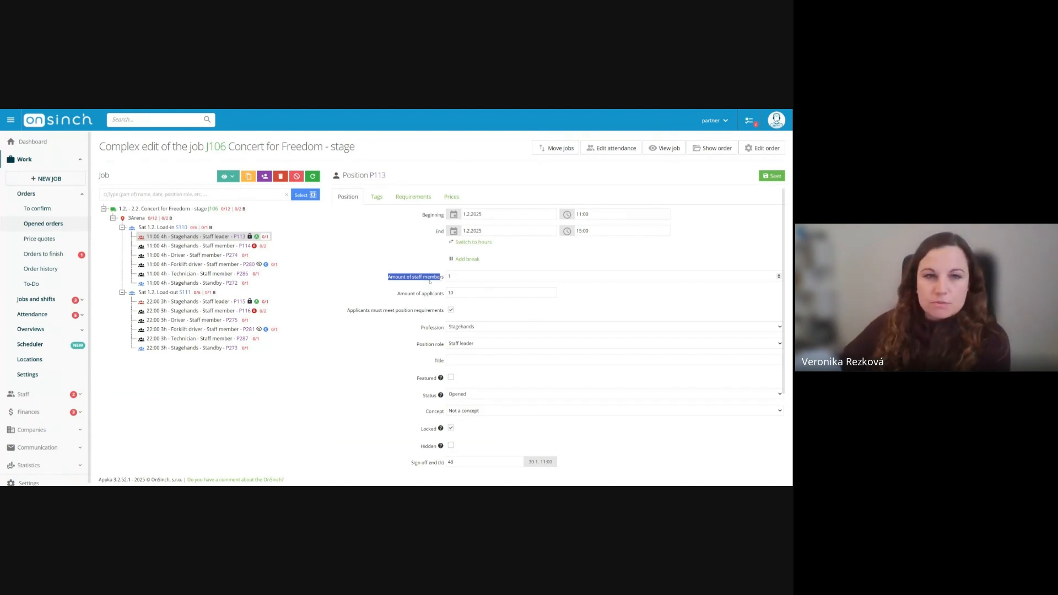
{"action": "left_click", "coordinate": [406, 269]}
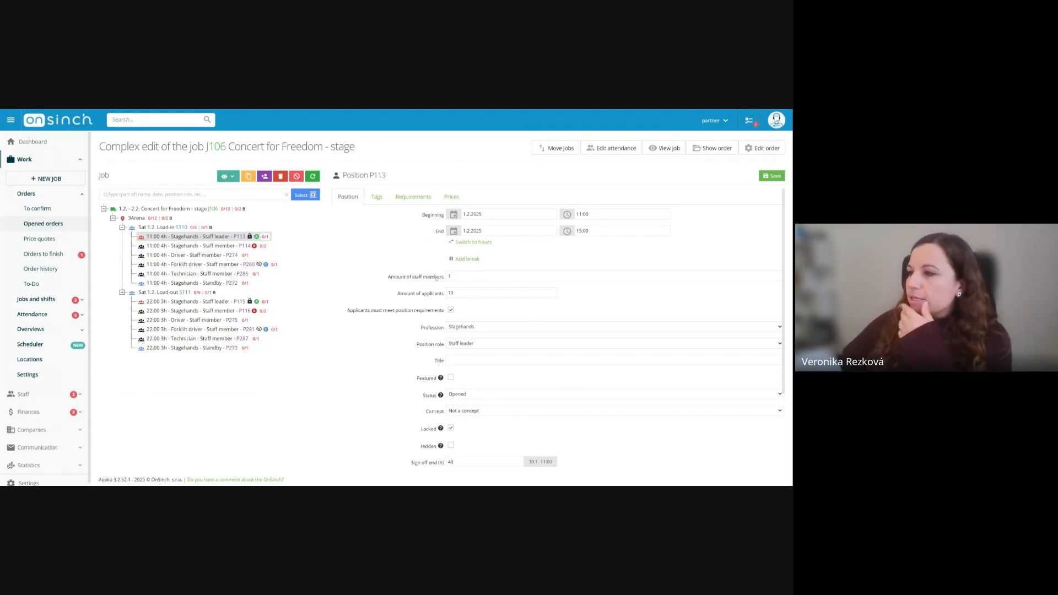
{"action": "left_click_drag", "start_coordinate": [387, 277], "coordinate": [446, 279]}
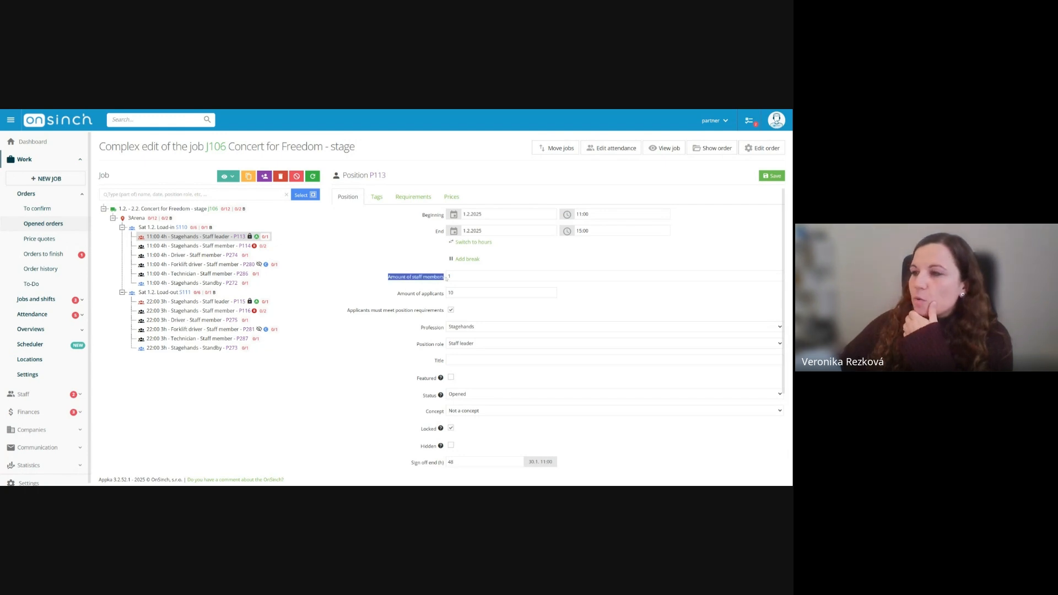
{"action": "left_click", "coordinate": [446, 279]}
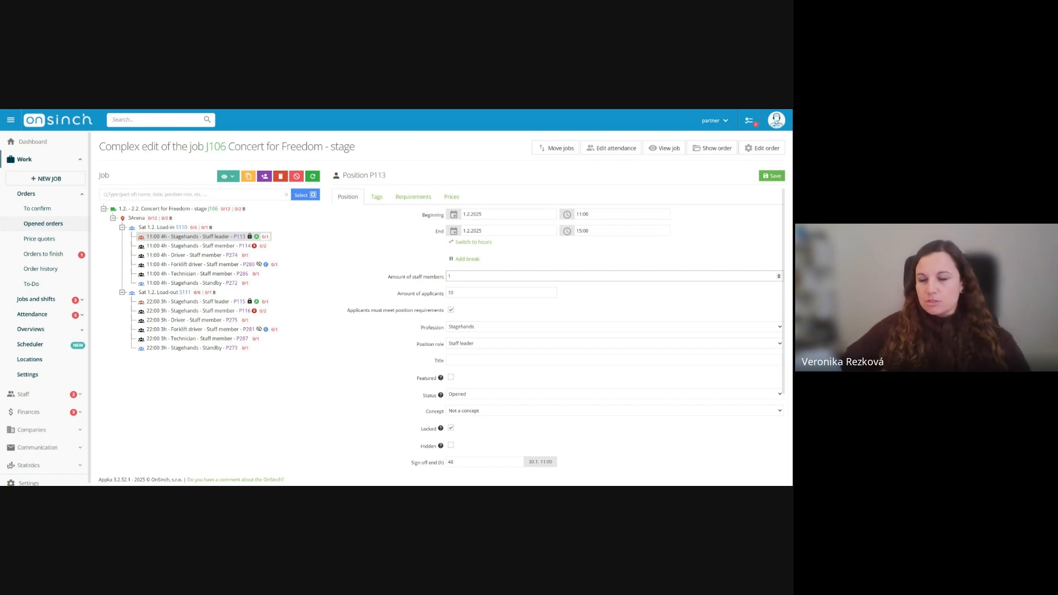
Examine the Staff leader position's amount of applicants, the rule that applicants must meet position requirements, and the Locked setting.
{"action": "left_click_drag", "start_coordinate": [452, 293], "coordinate": [409, 296]}
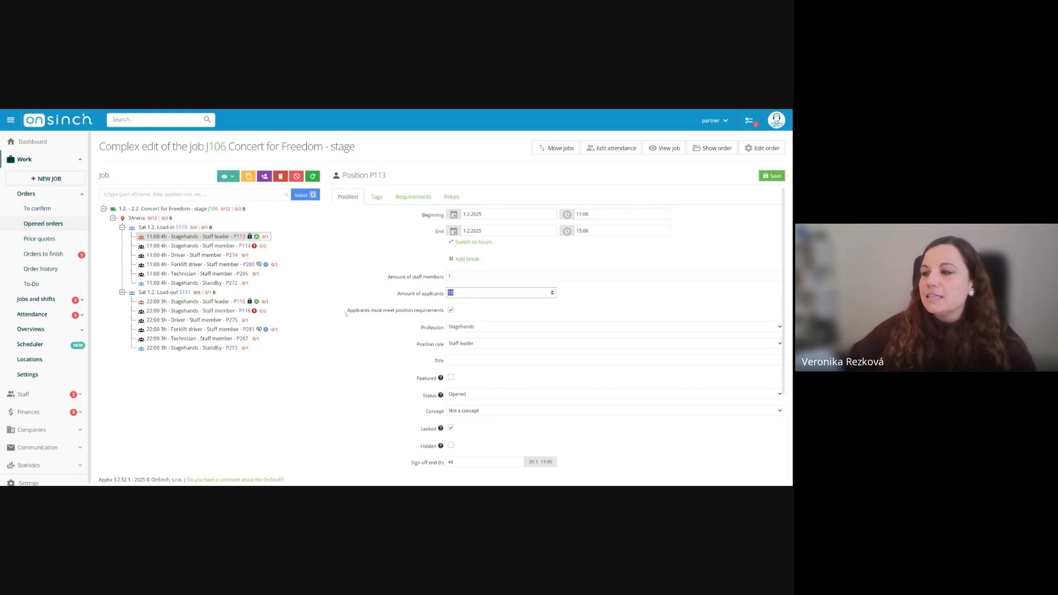
{"action": "left_click_drag", "start_coordinate": [347, 311], "coordinate": [444, 312]}
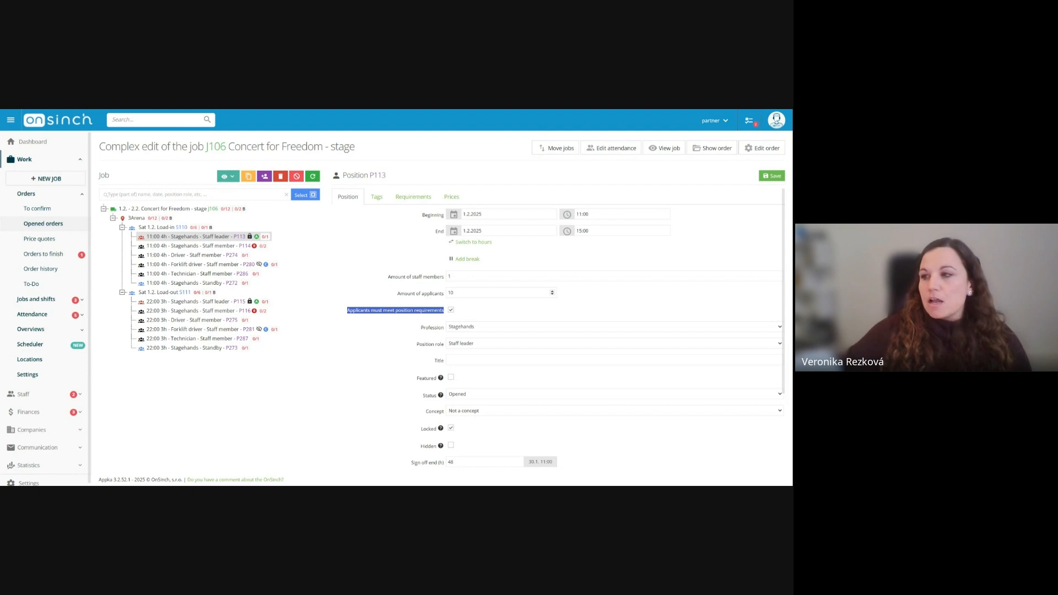
{"action": "left_click", "coordinate": [348, 295]}
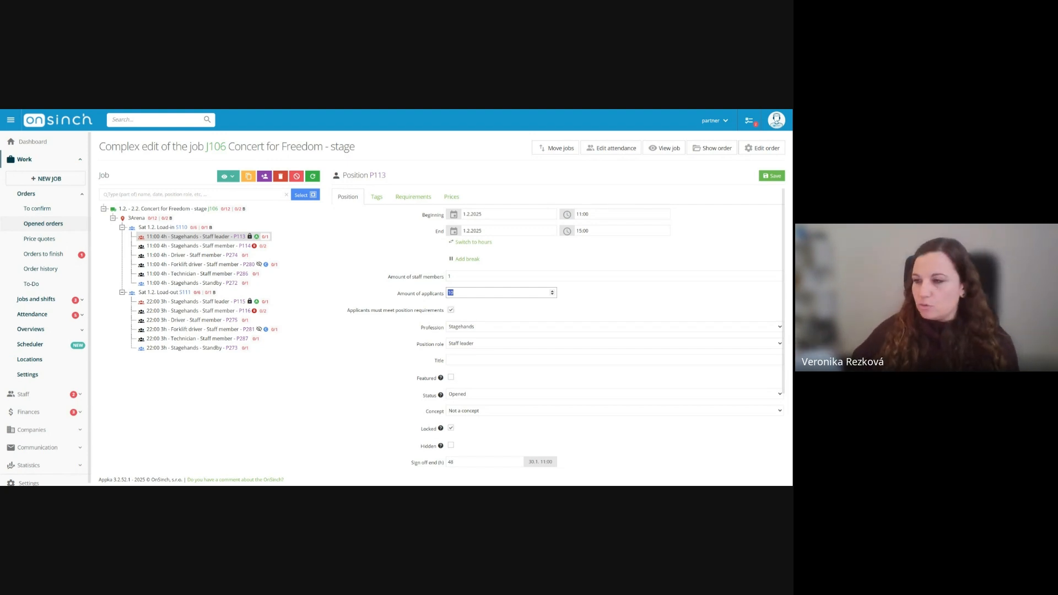
{"action": "scroll", "coordinate": [556, 330], "scroll_direction": "down", "scroll_amount": 1}
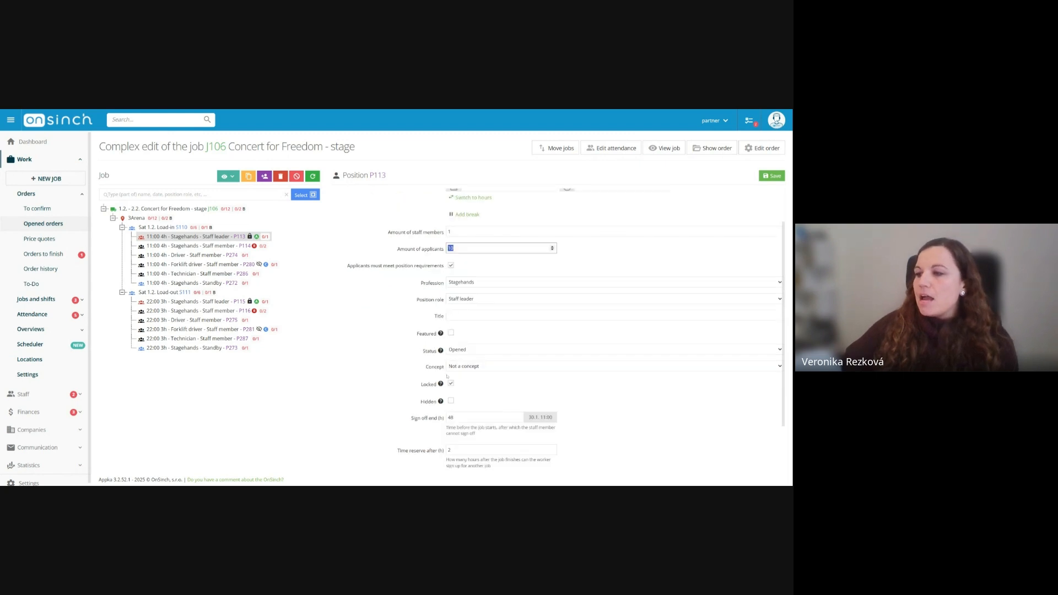
{"action": "mouse_move", "coordinate": [440, 384]}
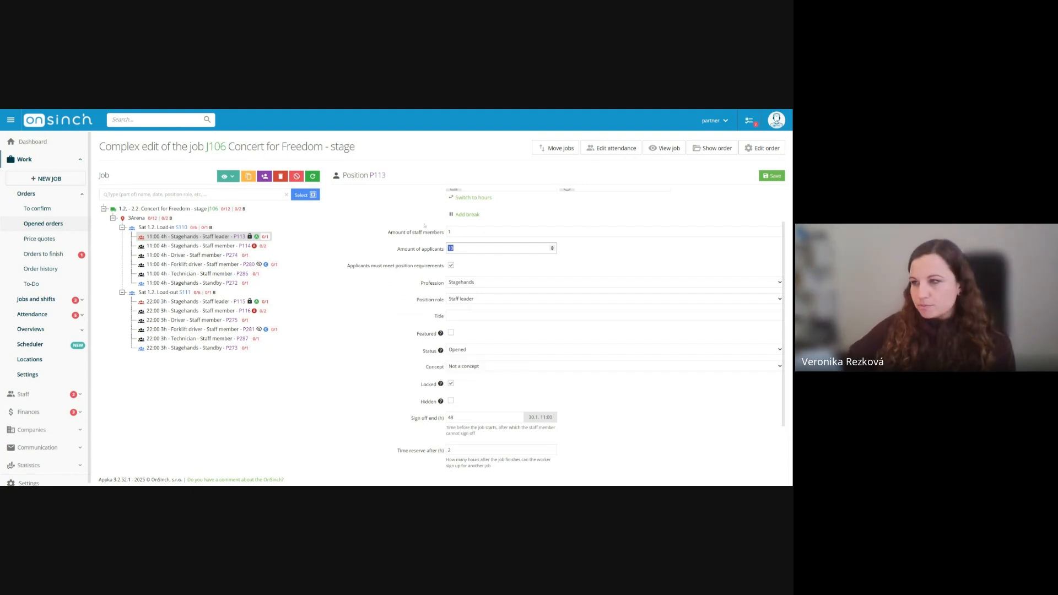
{"action": "scroll", "coordinate": [424, 225], "scroll_direction": "up", "scroll_amount": 1}
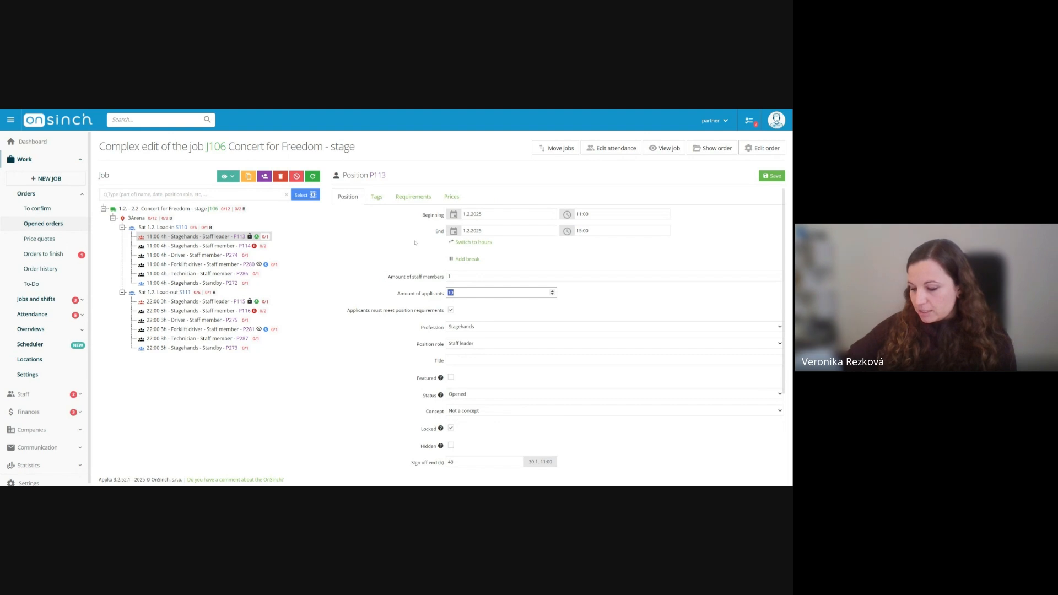
Find the stagehand's staff profile by name and log in as that staff member.
{"action": "left_click", "coordinate": [183, 121]}
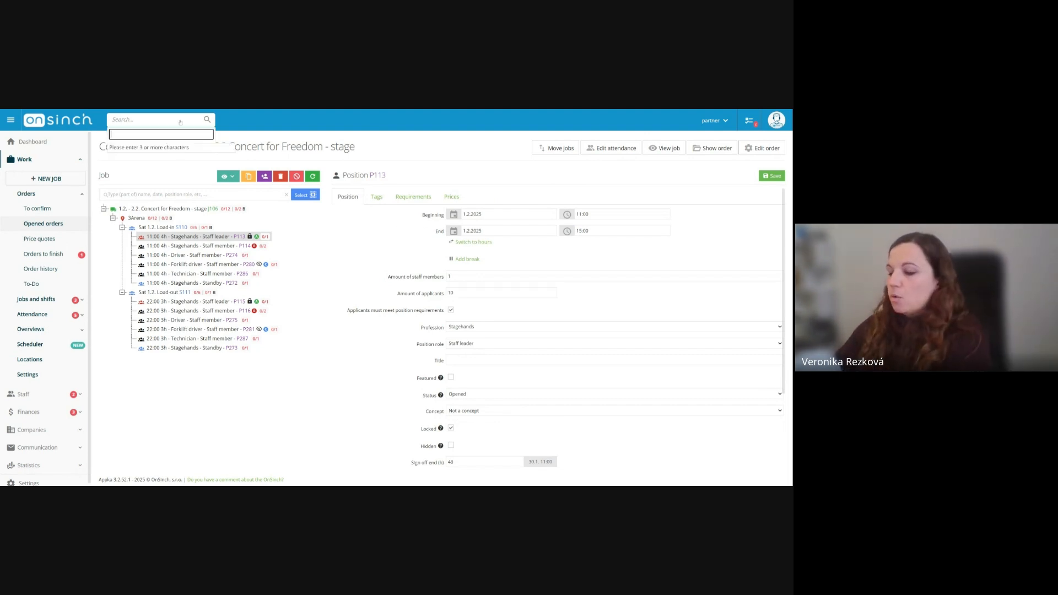
{"action": "type", "text": "harr"}
{"action": "key", "text": "Return"}
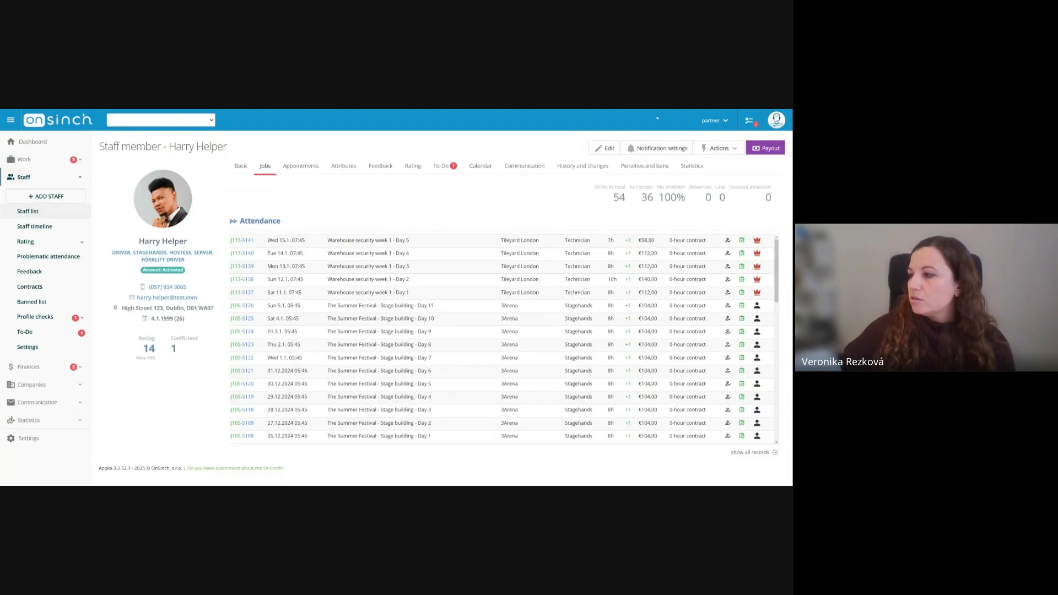
{"action": "left_click", "coordinate": [715, 149]}
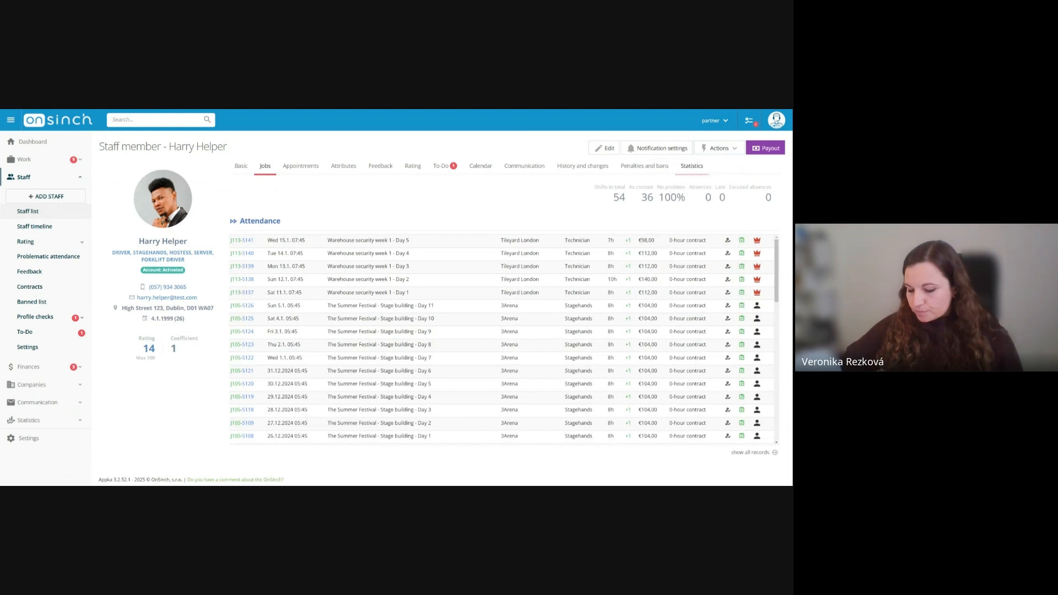
{"action": "left_click", "coordinate": [271, 163]}
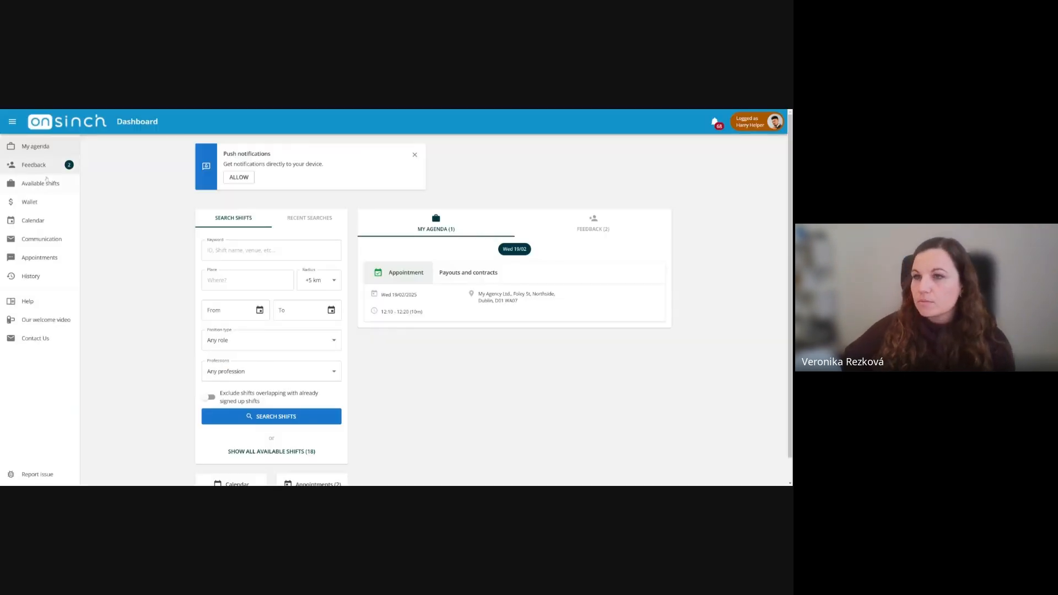
Open the Stagehands - Staff leader position on the Concert for Freedom Load-in from the available shifts and examine its applicant sign-up terms.
{"action": "left_click", "coordinate": [44, 183]}
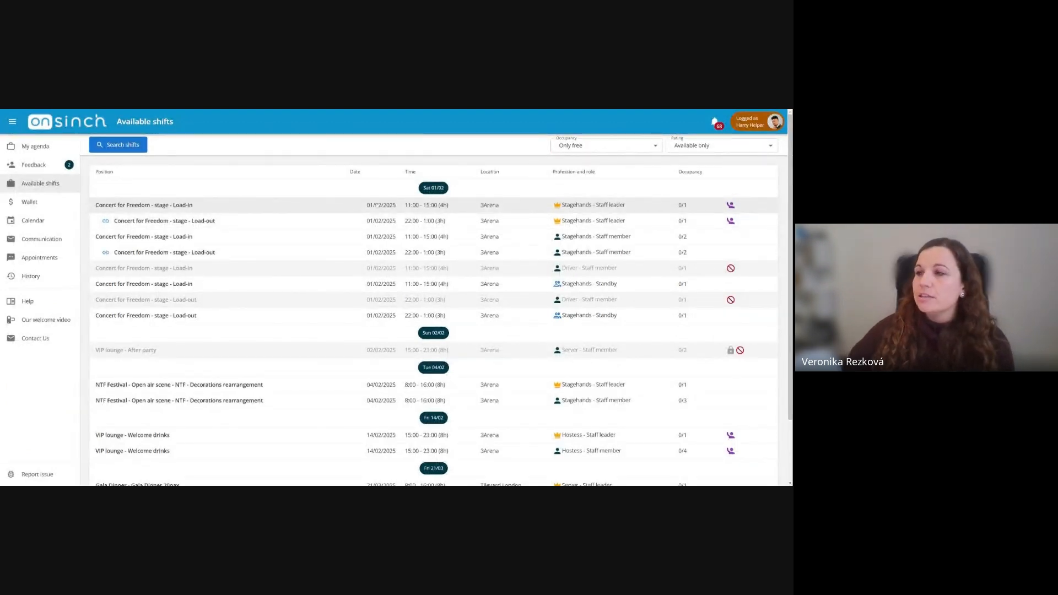
{"action": "left_click", "coordinate": [377, 205]}
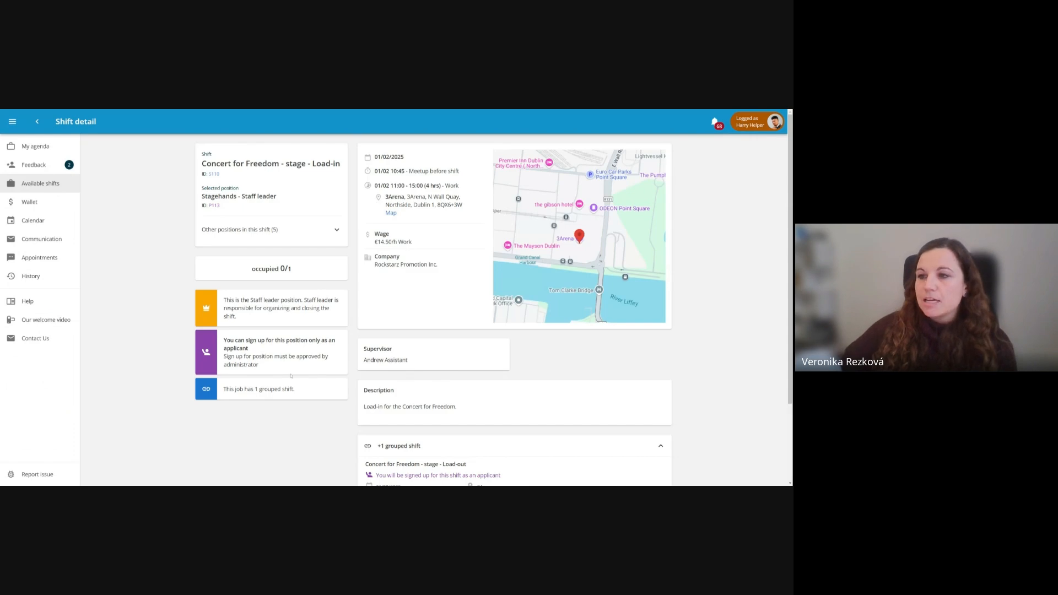
{"action": "left_click_drag", "start_coordinate": [224, 341], "coordinate": [259, 365]}
{"action": "left_click", "coordinate": [301, 356]}
{"action": "scroll", "coordinate": [348, 280], "scroll_direction": "down", "scroll_amount": 3}
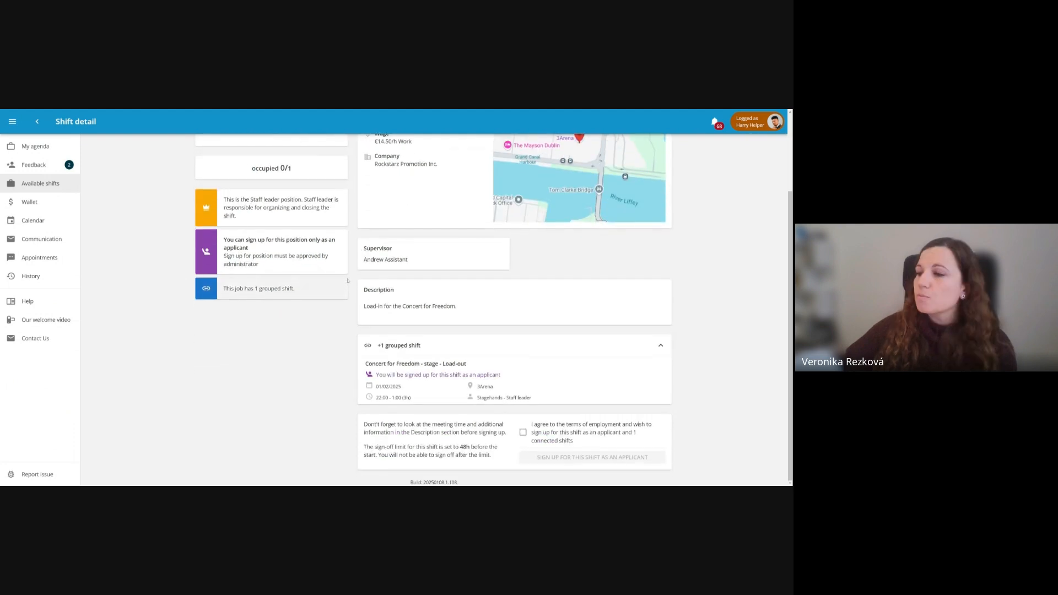
Agree to the employment terms, sign up for the Load-in and its grouped shift as an applicant, and examine the sign-off terms.
{"action": "left_click", "coordinate": [535, 433]}
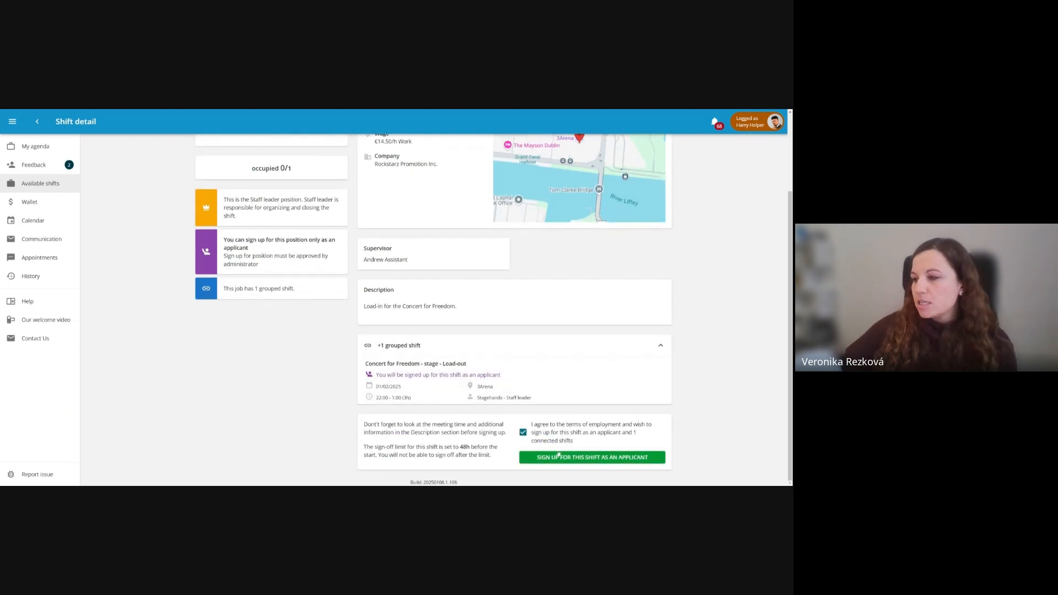
{"action": "left_click", "coordinate": [560, 459]}
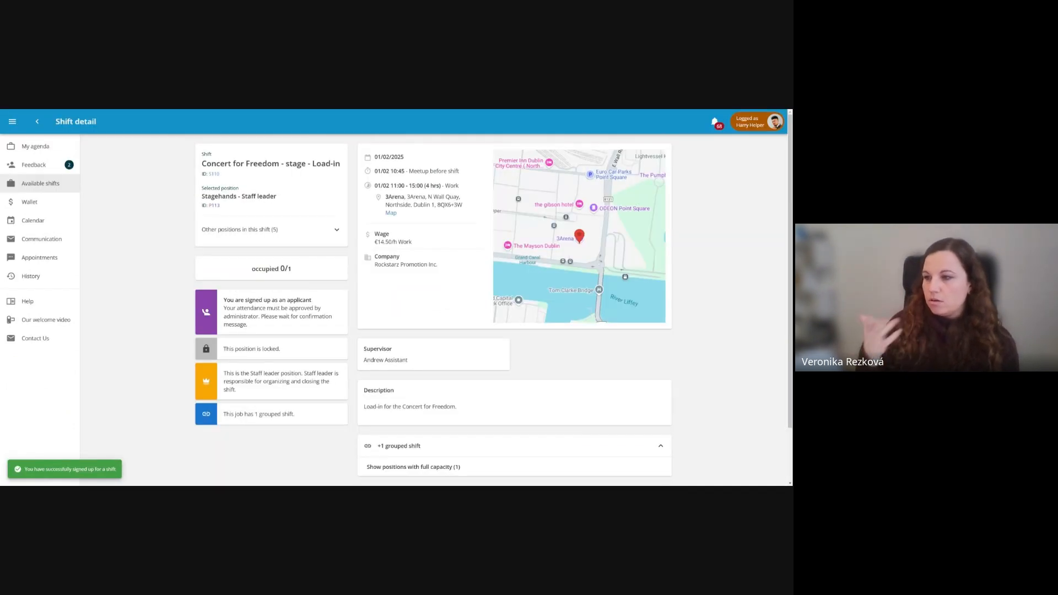
{"action": "scroll", "coordinate": [561, 427], "scroll_direction": "down", "scroll_amount": 1}
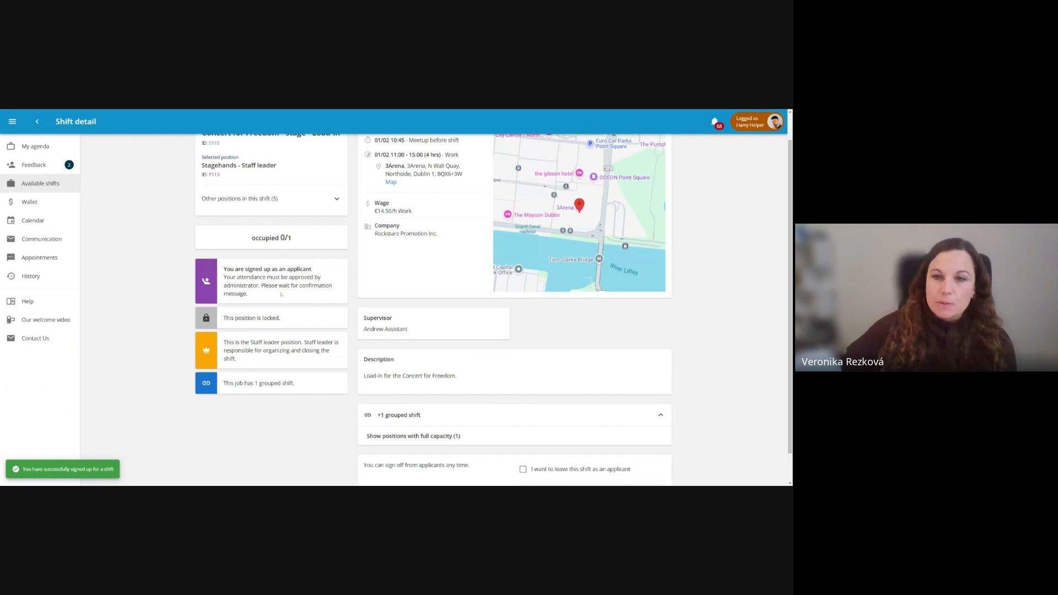
{"action": "scroll", "coordinate": [581, 325], "scroll_direction": "down", "scroll_amount": 1}
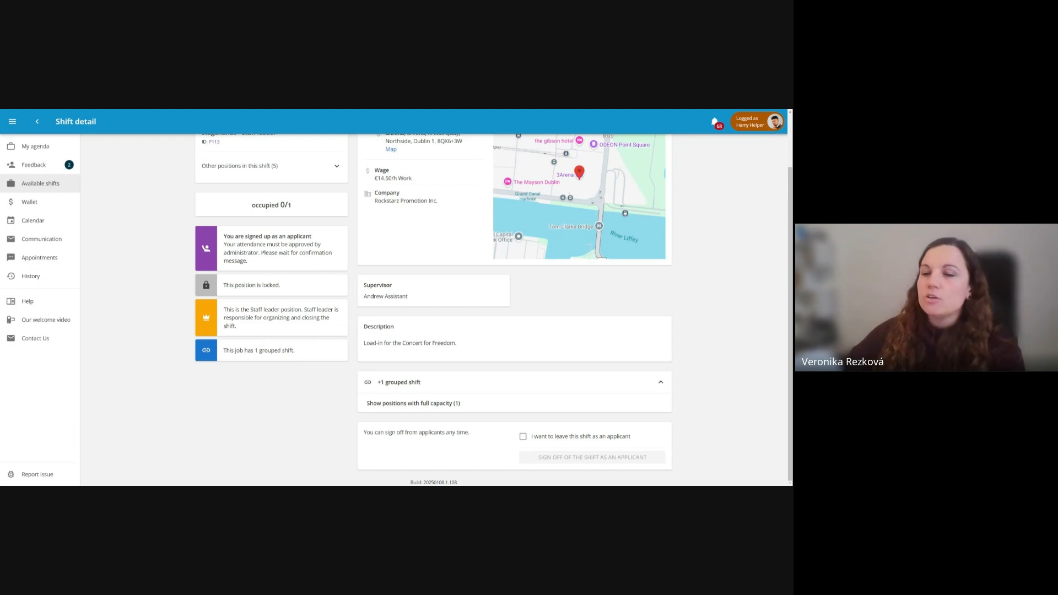
Return to the original admin account and open the Concert for Freedom Load-in shift by searching for s110.
{"action": "left_click", "coordinate": [750, 128]}
{"action": "left_click", "coordinate": [750, 163]}
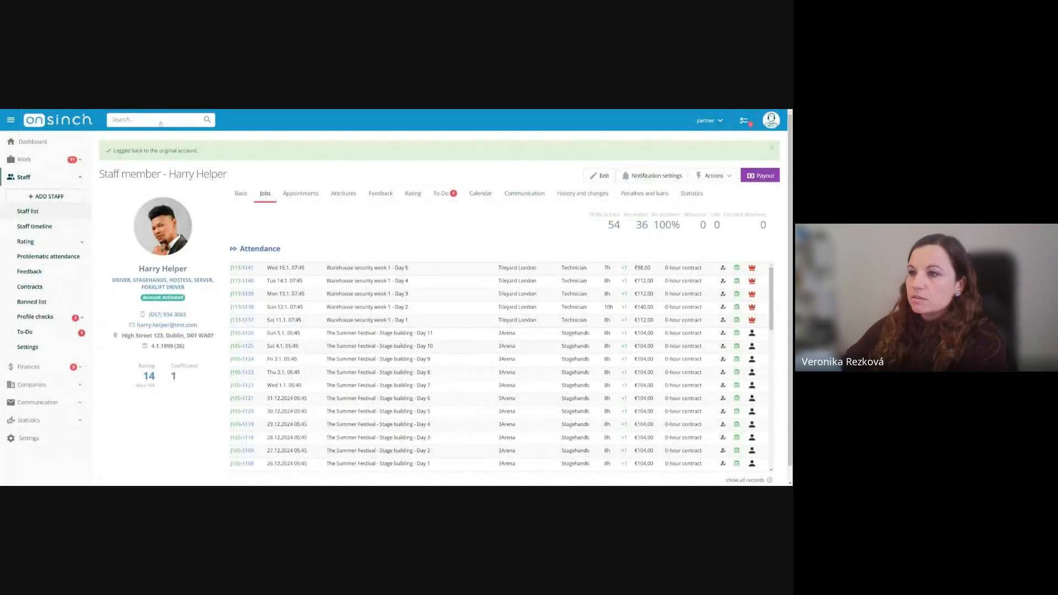
{"action": "left_click", "coordinate": [160, 124]}
{"action": "type", "text": "s110"}
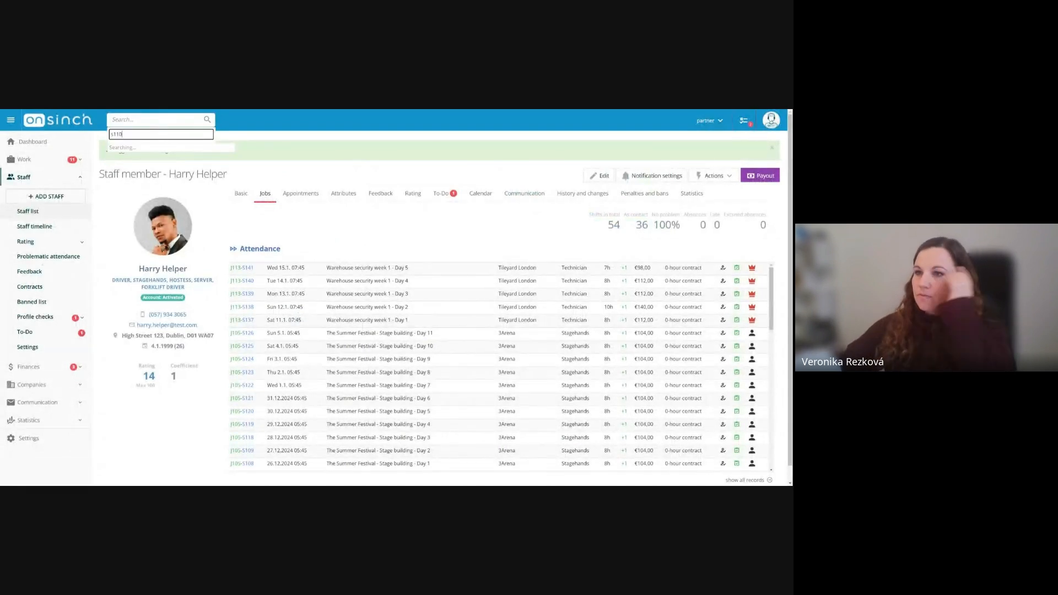
{"action": "left_click", "coordinate": [150, 160]}
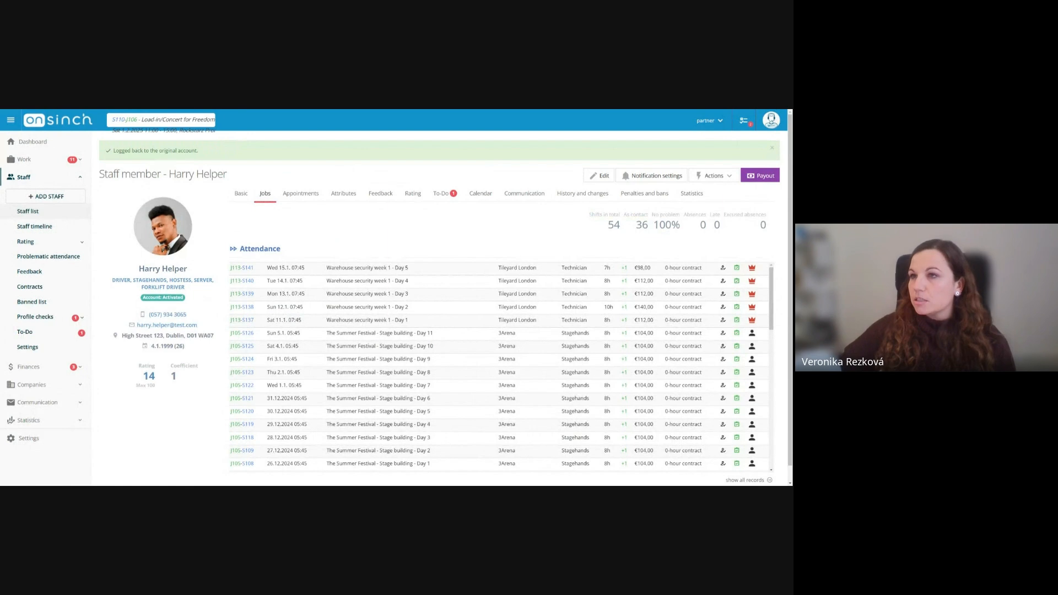
Approve the Stagehands - Staff leader applicant rated 14 in all grouped positions of the Load-in and Load-out.
{"action": "scroll", "coordinate": [437, 316], "scroll_direction": "down", "scroll_amount": 10}
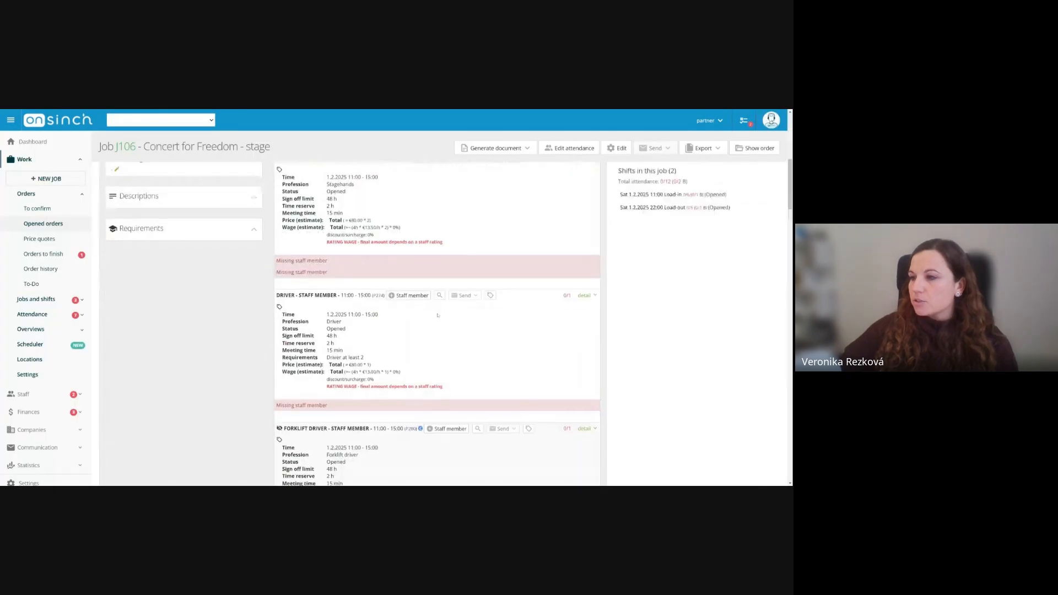
{"action": "scroll", "coordinate": [430, 312], "scroll_direction": "down", "scroll_amount": 5}
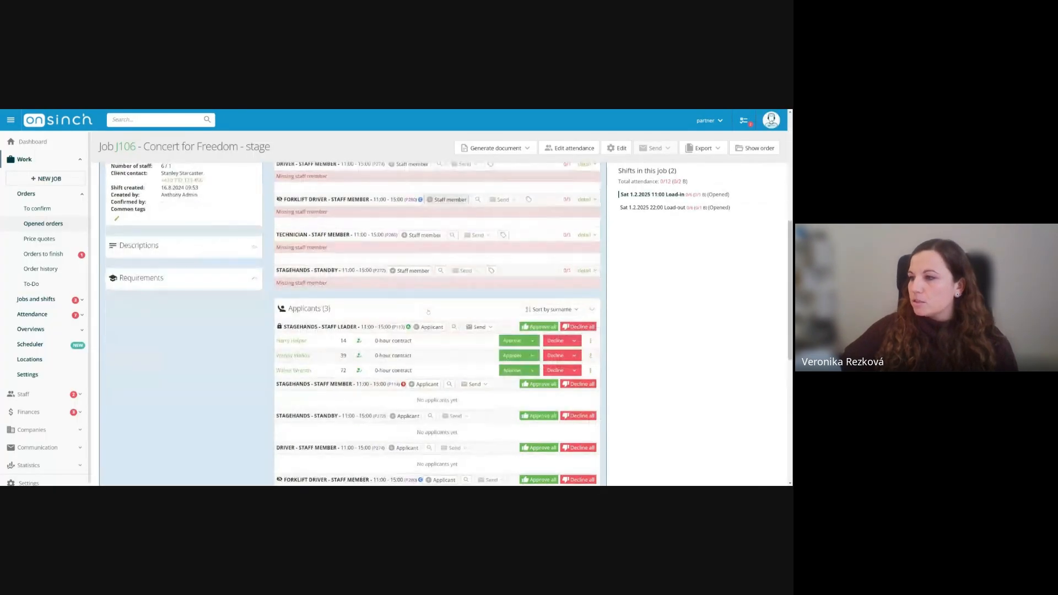
{"action": "scroll", "coordinate": [316, 292], "scroll_direction": "up", "scroll_amount": 1}
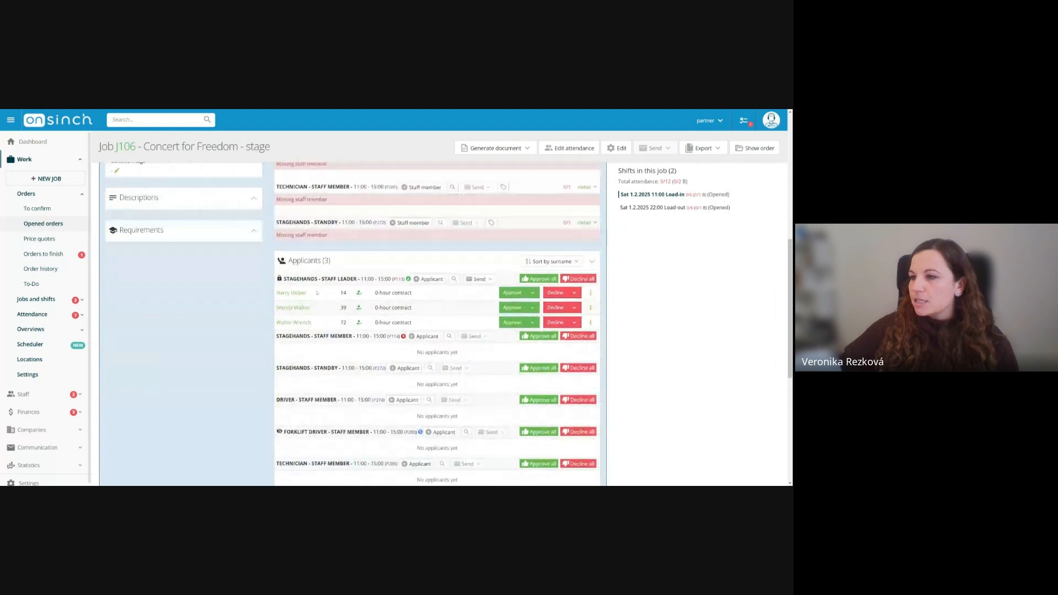
{"action": "scroll", "coordinate": [283, 297], "scroll_direction": "up", "scroll_amount": 5}
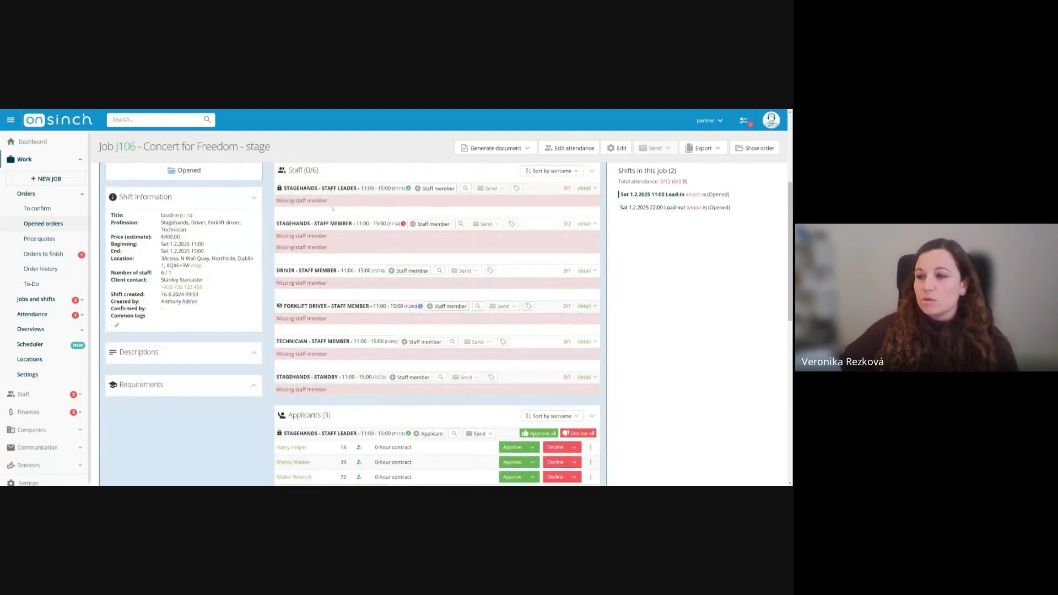
{"action": "scroll", "coordinate": [286, 426], "scroll_direction": "down", "scroll_amount": 1}
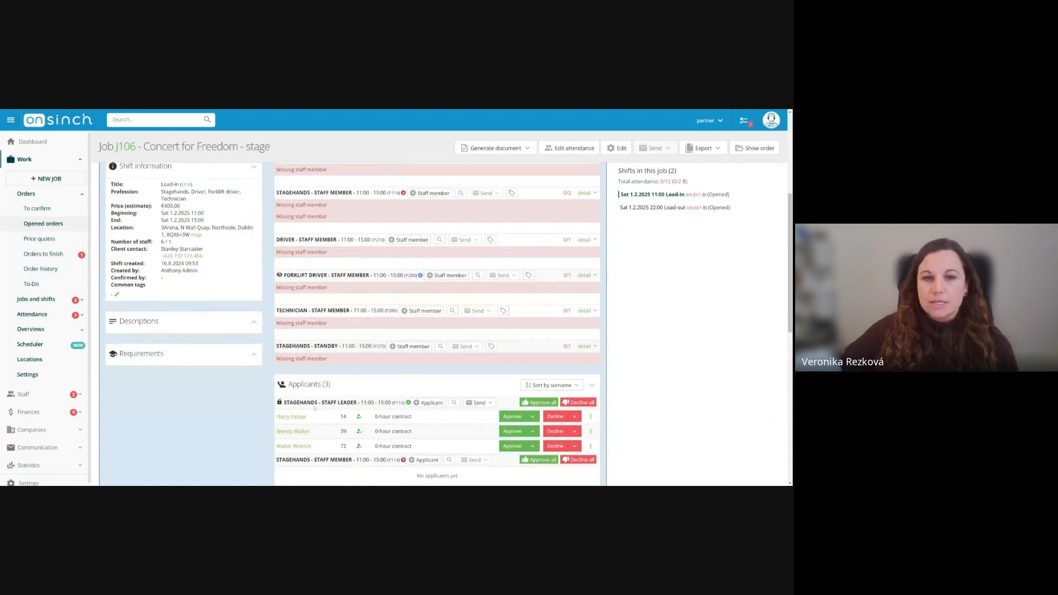
{"action": "scroll", "coordinate": [313, 410], "scroll_direction": "down", "scroll_amount": 1}
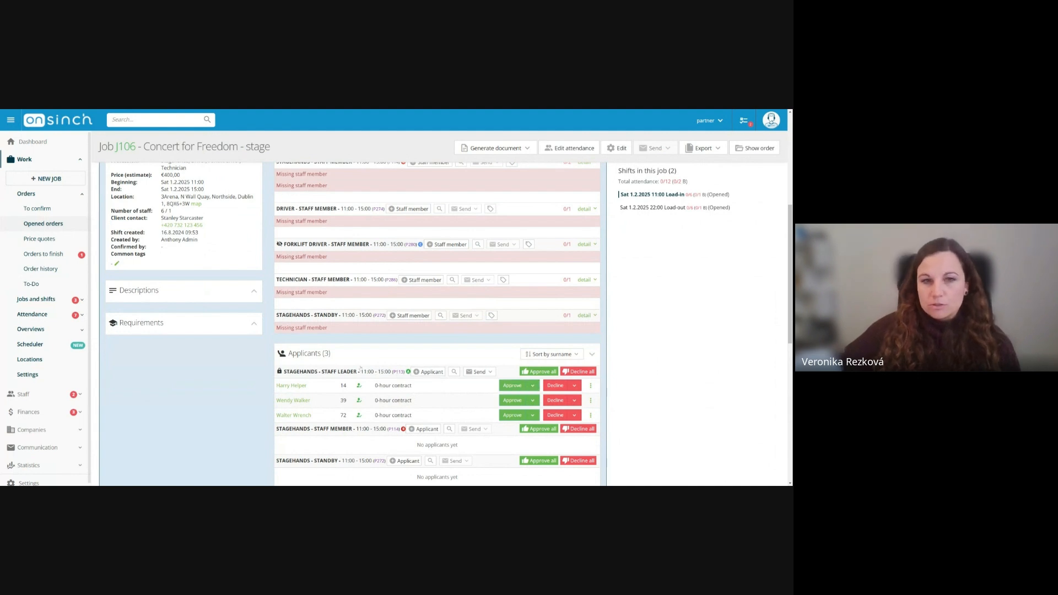
{"action": "left_click", "coordinate": [533, 388]}
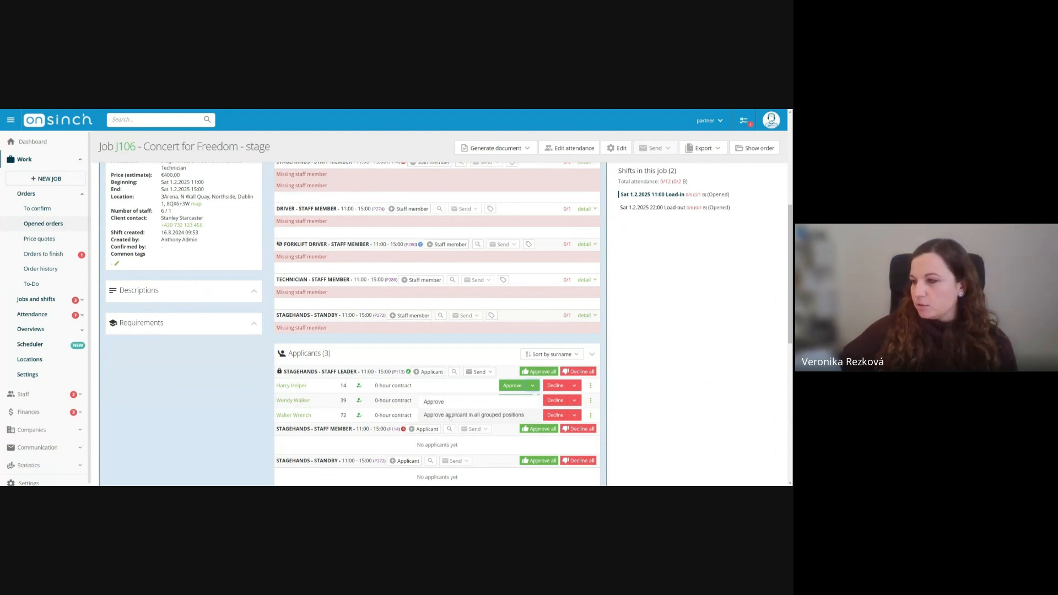
{"action": "left_click", "coordinate": [450, 415]}
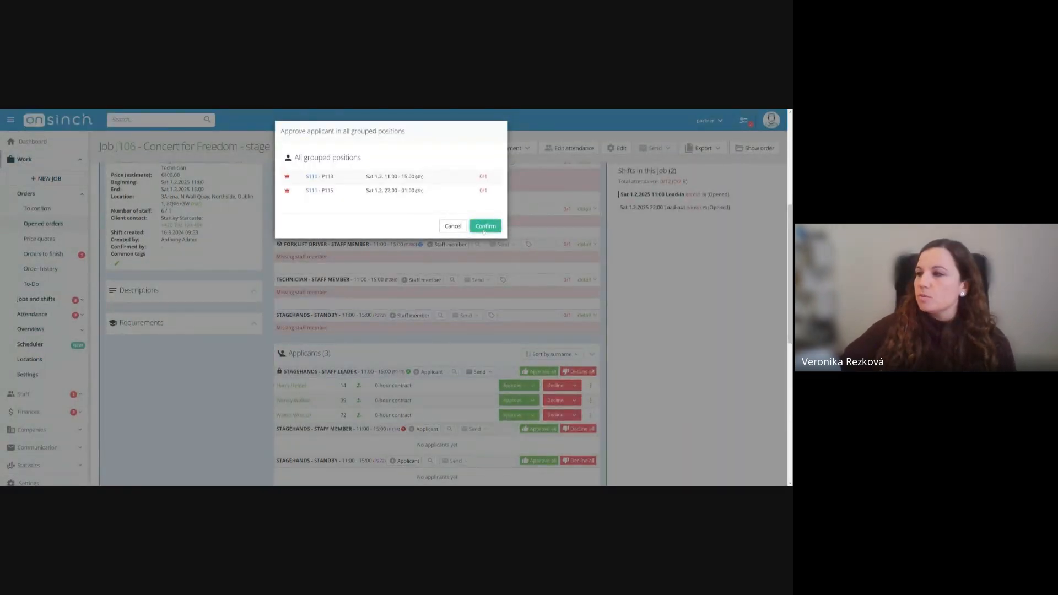
{"action": "left_click", "coordinate": [484, 226]}
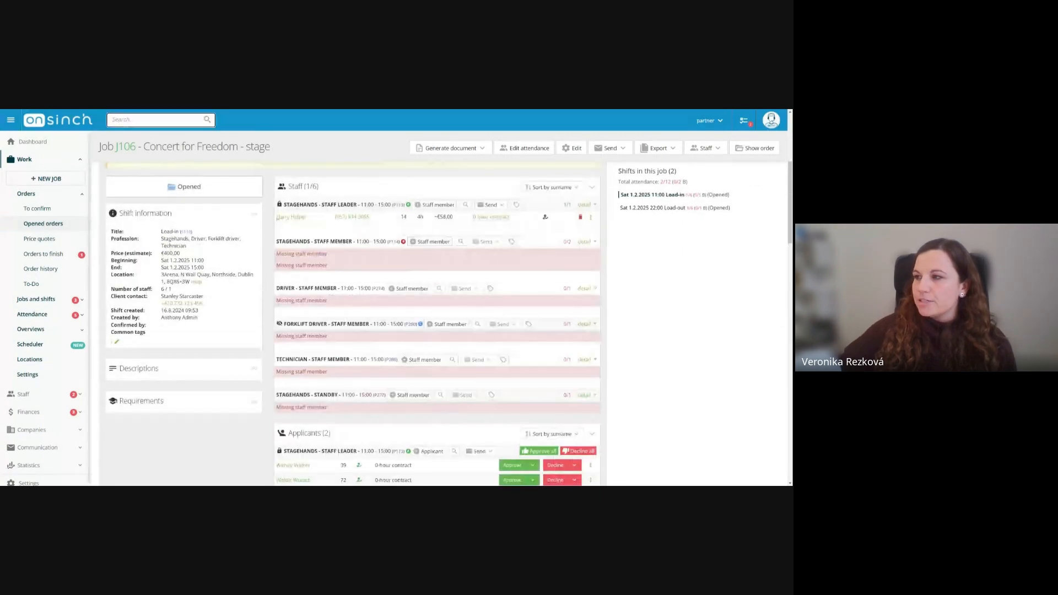
Decline all remaining applicants for the Load-in Stagehands - Staff leader position without giving a reason.
{"action": "scroll", "coordinate": [528, 293], "scroll_direction": "down", "scroll_amount": 1}
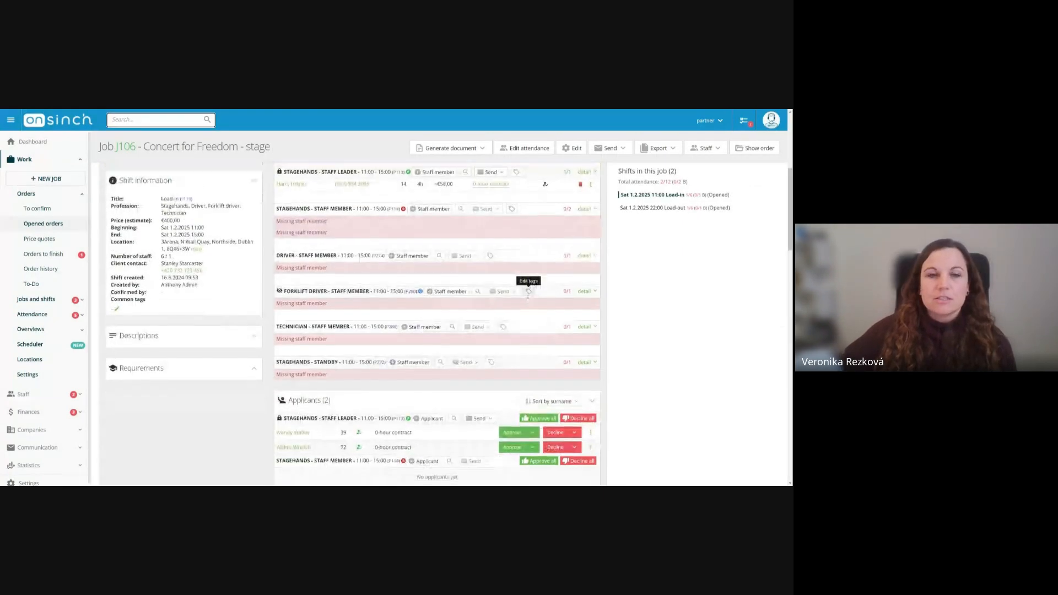
{"action": "scroll", "coordinate": [527, 293], "scroll_direction": "down", "scroll_amount": 2}
{"action": "scroll", "coordinate": [528, 293], "scroll_direction": "down", "scroll_amount": 2}
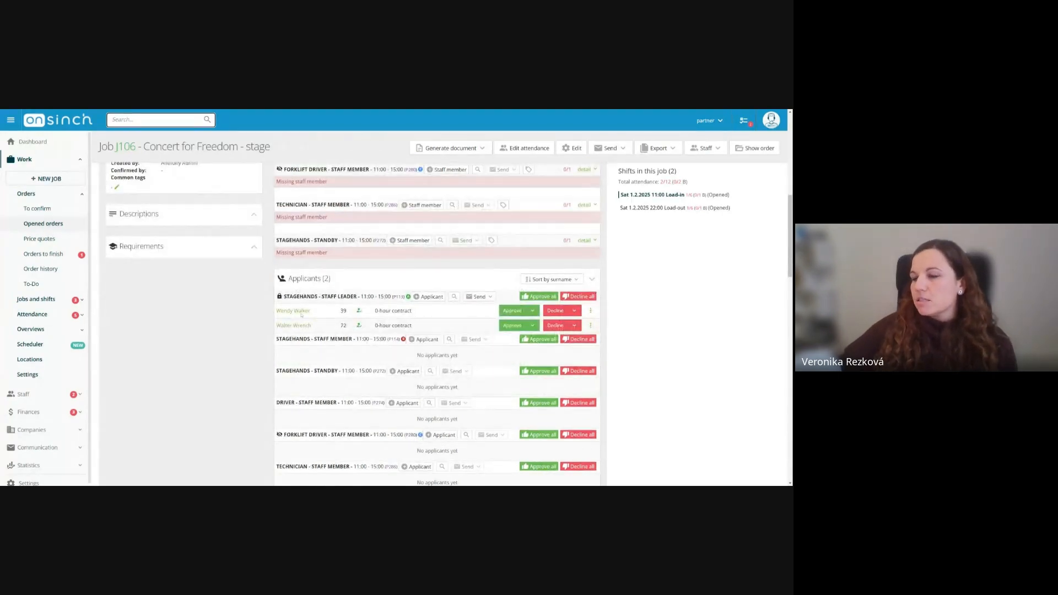
{"action": "left_click", "coordinate": [586, 297]}
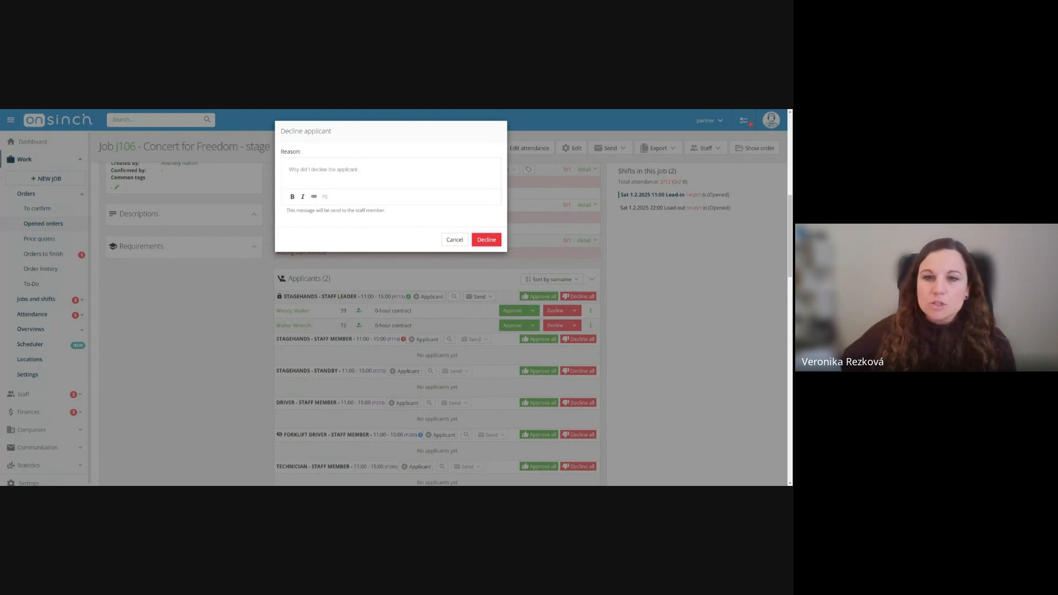
{"action": "left_click", "coordinate": [487, 240]}
Examine the declined Staff leader applicants and the remaining open positions on the Load-in shift.
{"action": "scroll", "coordinate": [585, 293], "scroll_direction": "down", "scroll_amount": 7}
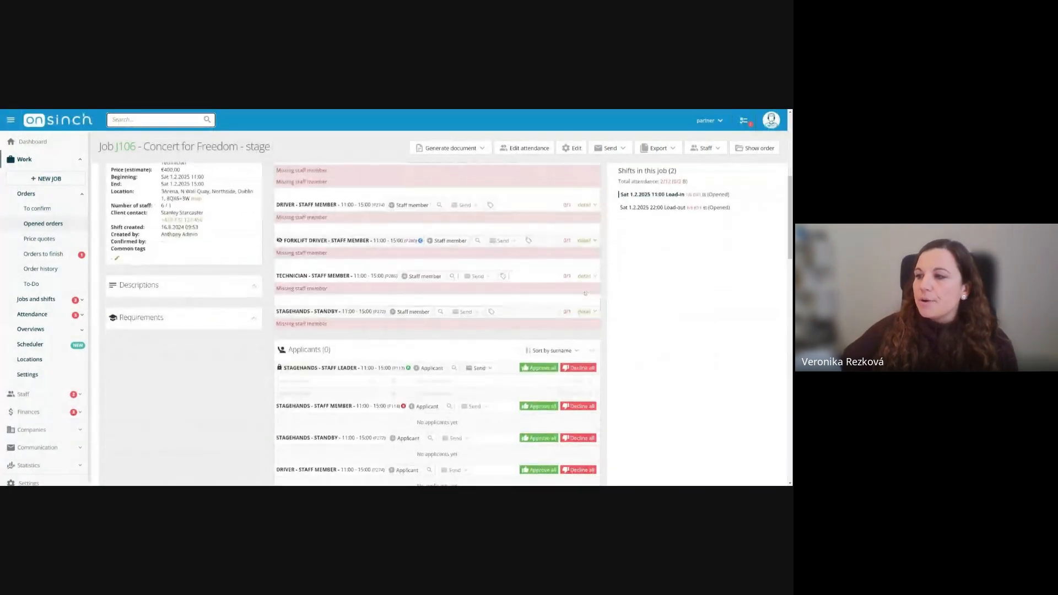
{"action": "scroll", "coordinate": [585, 293], "scroll_direction": "down", "scroll_amount": 2}
{"action": "scroll", "coordinate": [585, 293], "scroll_direction": "up", "scroll_amount": 2}
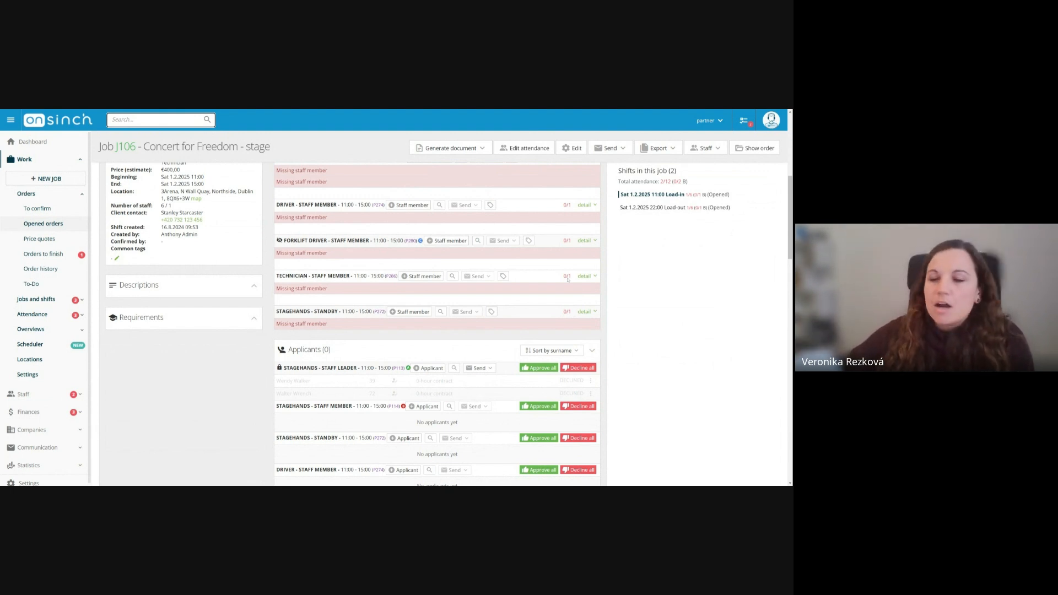
{"action": "scroll", "coordinate": [567, 279], "scroll_direction": "down", "scroll_amount": 2}
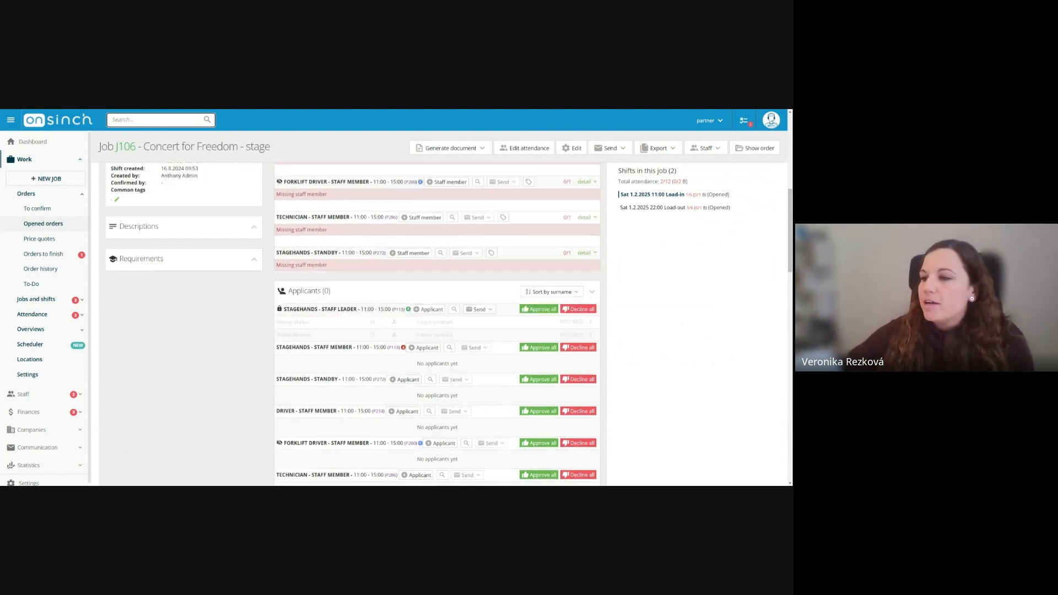
{"action": "left_click", "coordinate": [285, 320]}
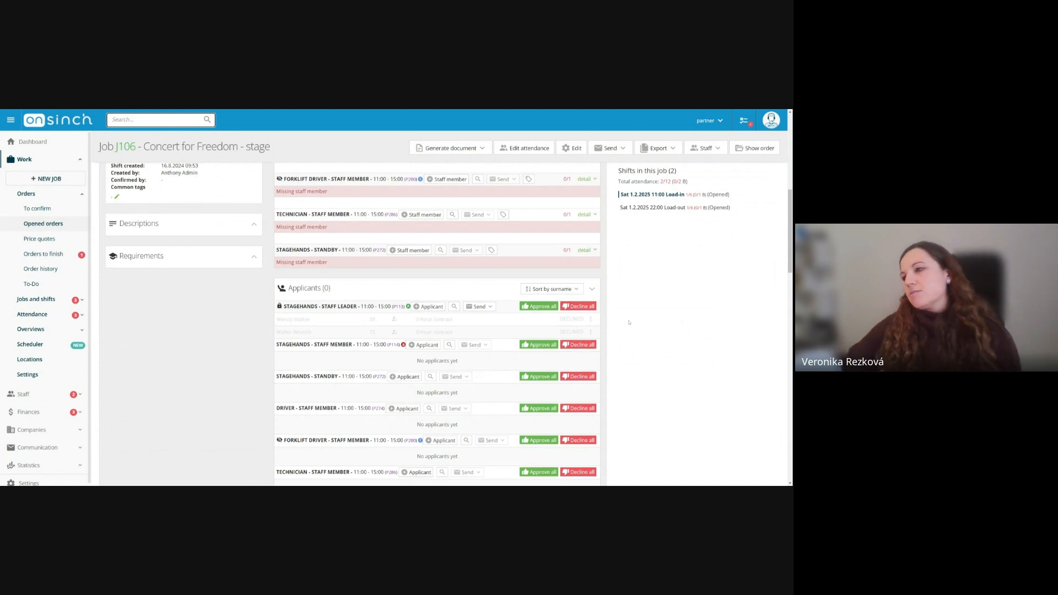
{"action": "scroll", "coordinate": [629, 322], "scroll_direction": "up", "scroll_amount": 2}
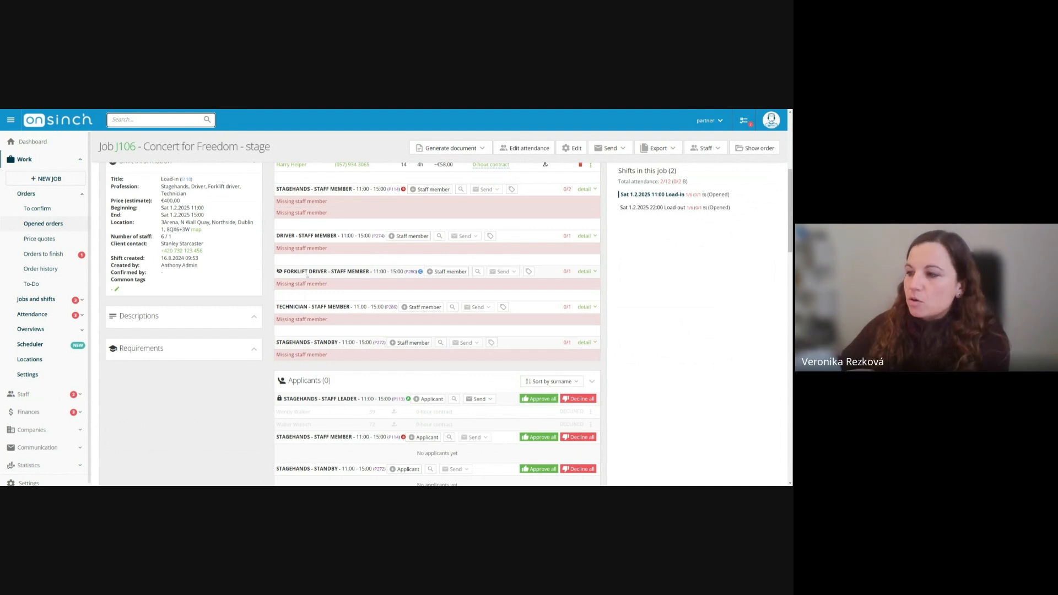
{"action": "scroll", "coordinate": [288, 392], "scroll_direction": "down", "scroll_amount": 1}
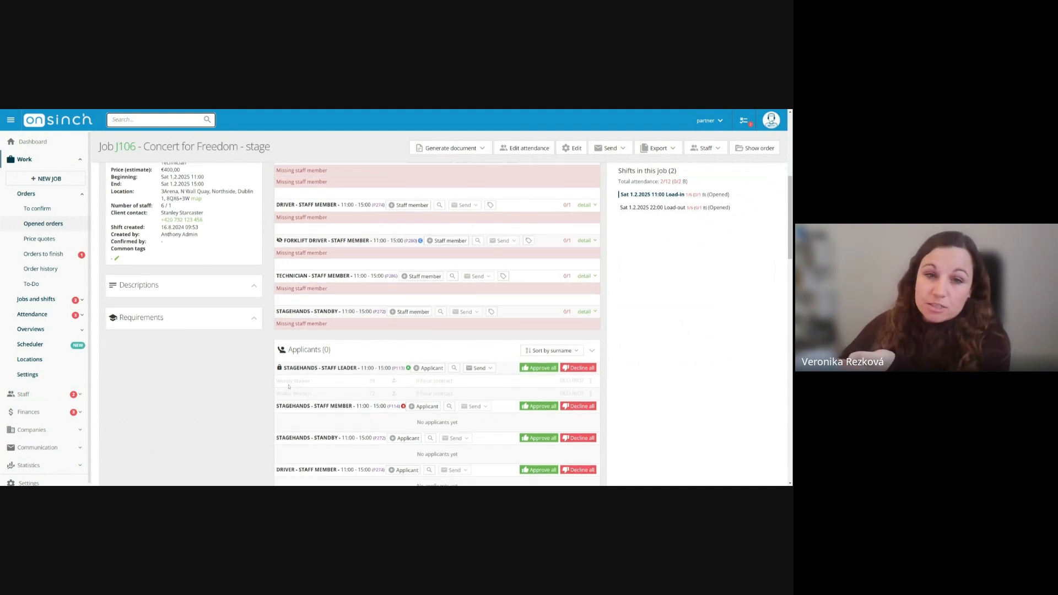
{"action": "mouse_move", "coordinate": [293, 381]}
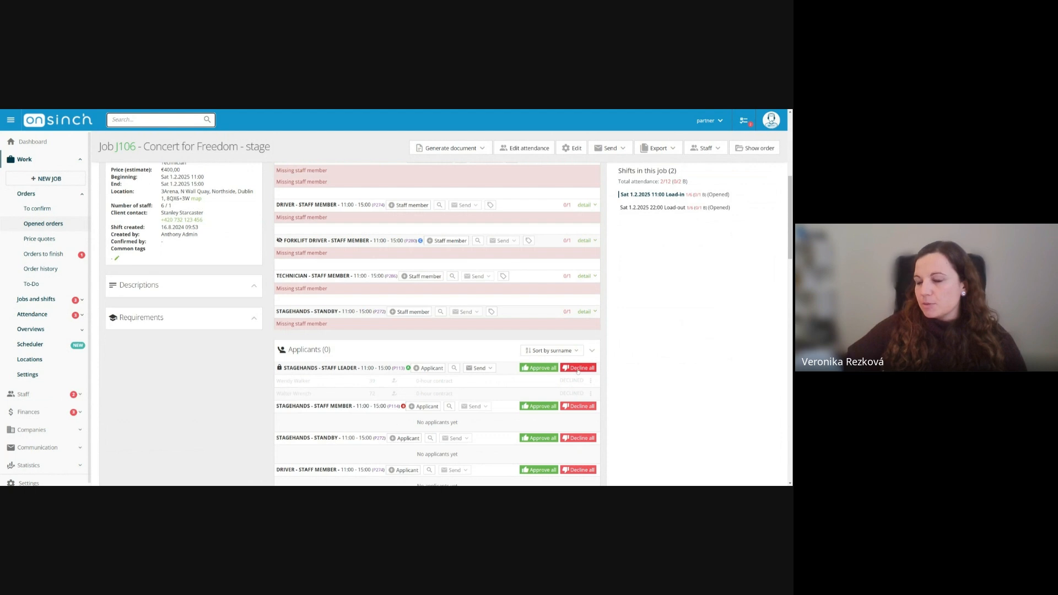
{"action": "scroll", "coordinate": [578, 370], "scroll_direction": "down", "scroll_amount": 1}
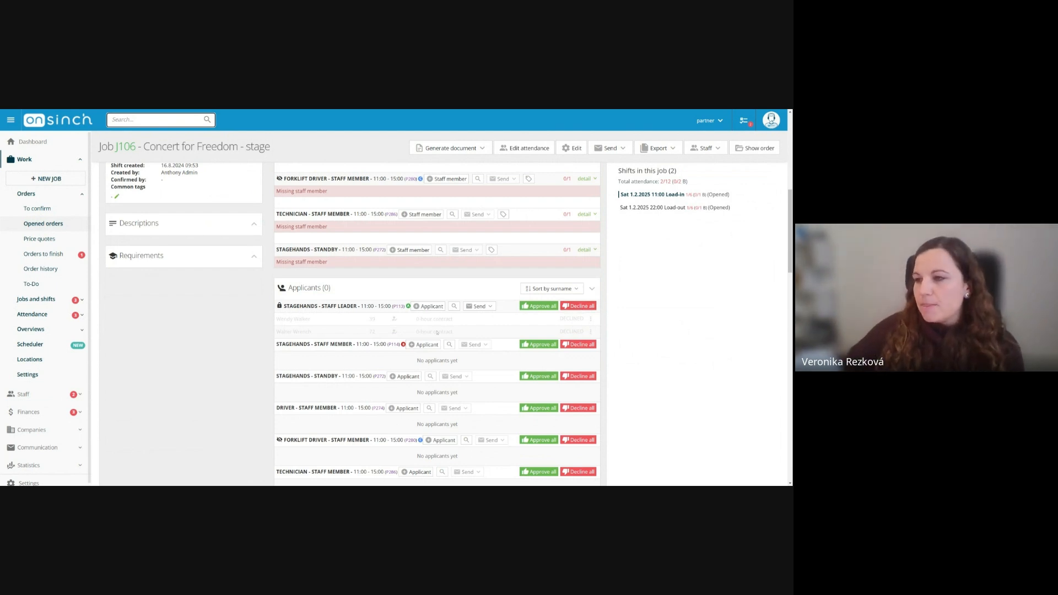
{"action": "mouse_move", "coordinate": [282, 321]}
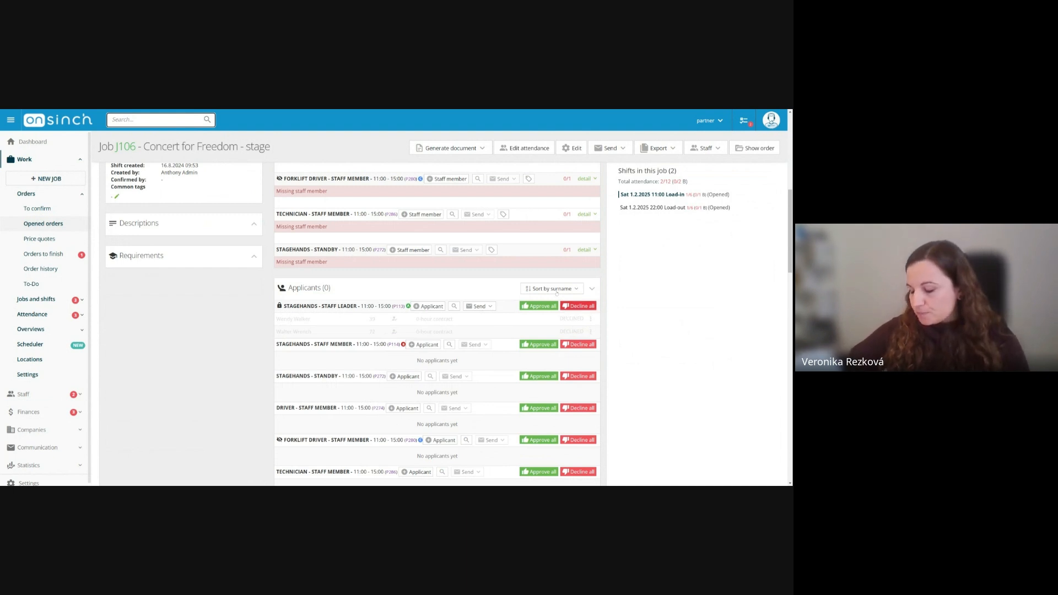
{"action": "scroll", "coordinate": [542, 266], "scroll_direction": "up", "scroll_amount": 2}
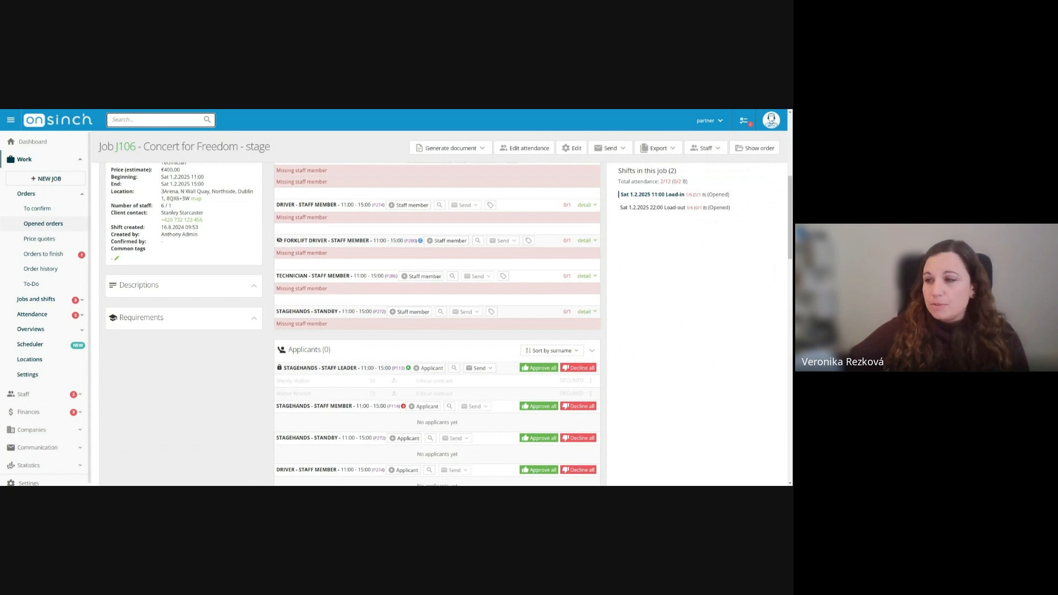
{"action": "scroll", "coordinate": [322, 260], "scroll_direction": "down", "scroll_amount": 3}
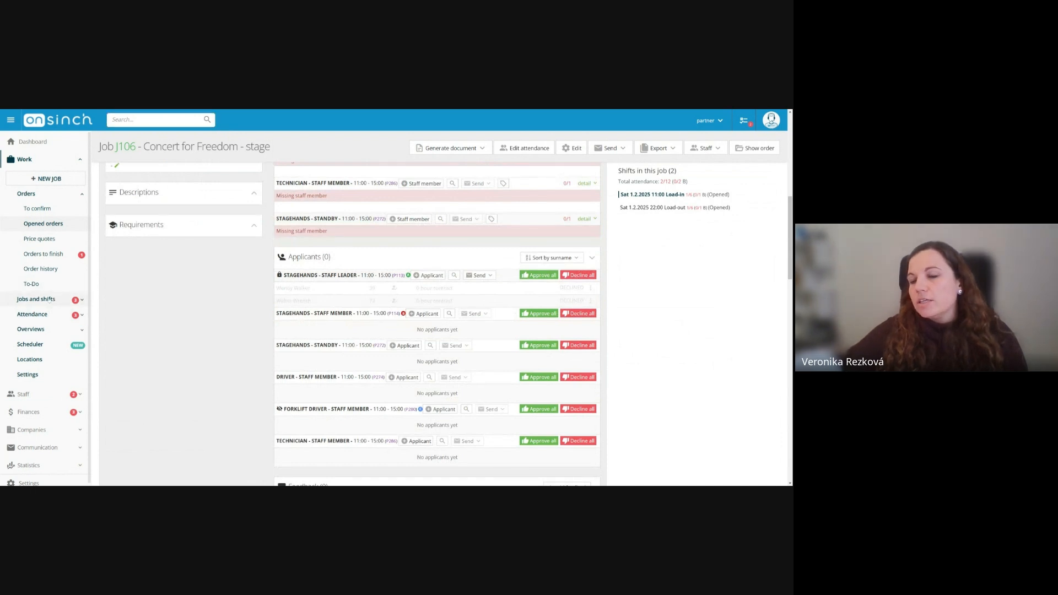
Open the attendance overview of job applicants across all jobs, and switch to the Scheduler.
{"action": "left_click", "coordinate": [50, 300]}
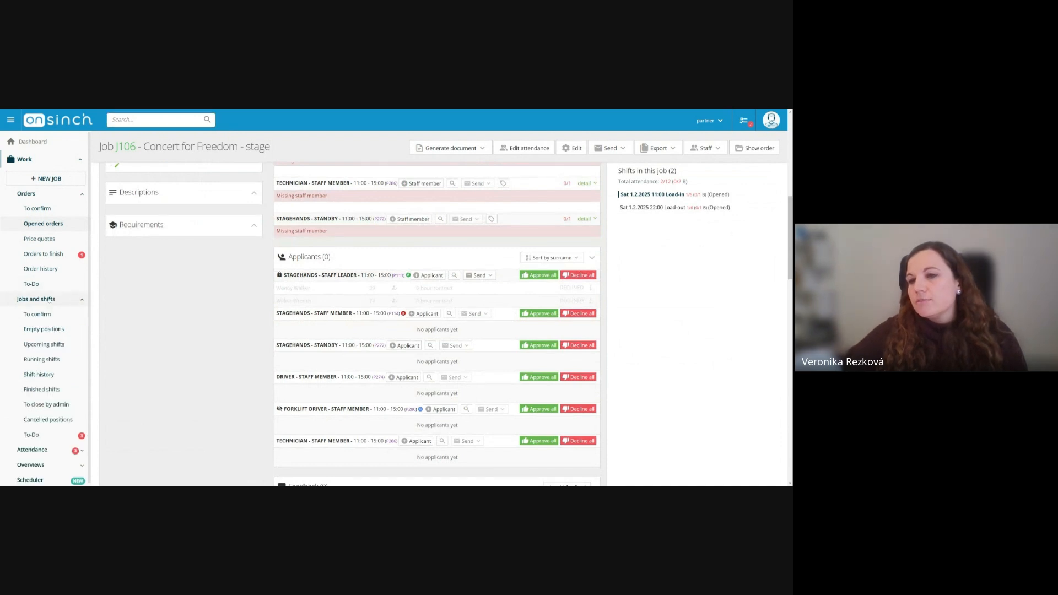
{"action": "left_click", "coordinate": [50, 450]}
{"action": "left_click", "coordinate": [28, 194]}
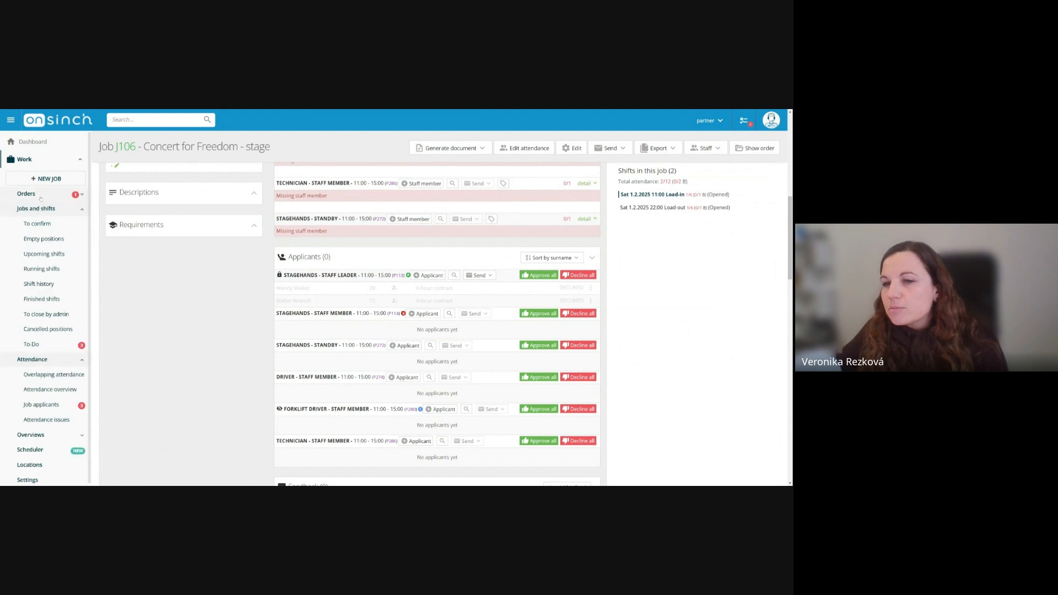
{"action": "scroll", "coordinate": [48, 333], "scroll_direction": "down", "scroll_amount": 3}
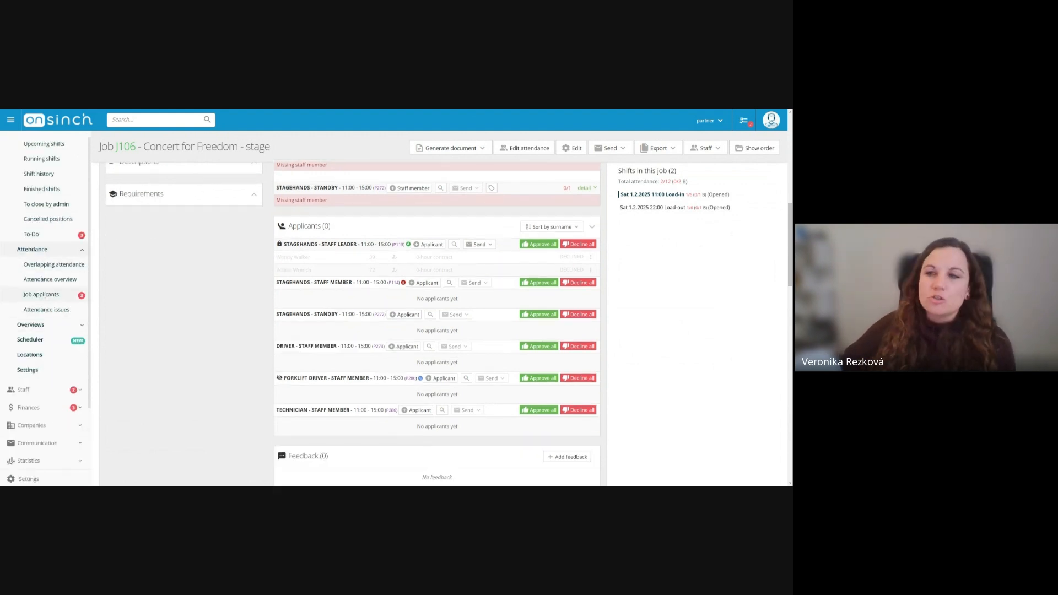
{"action": "left_click", "coordinate": [41, 295]}
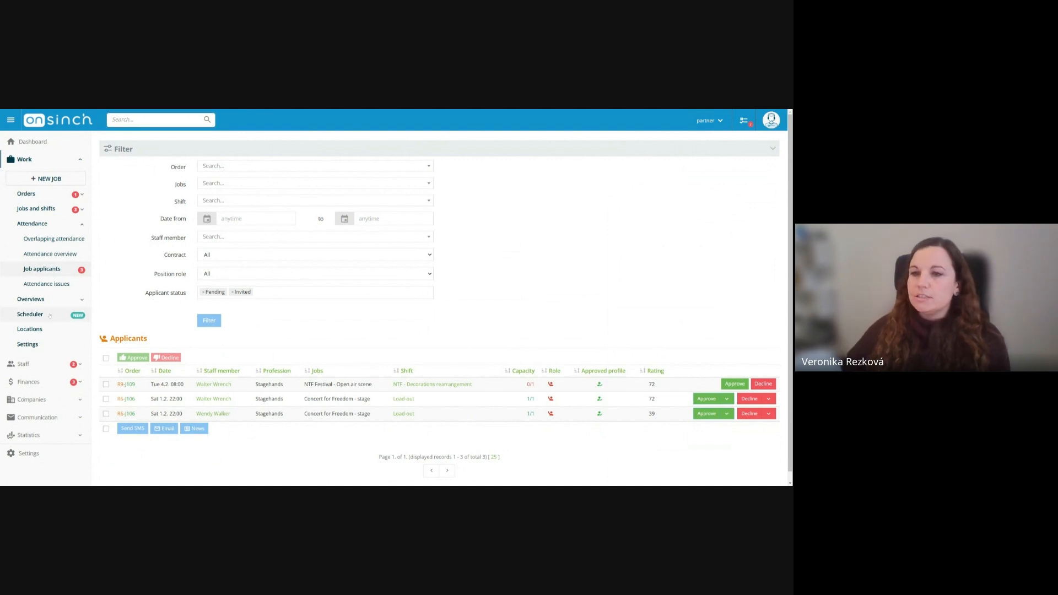
{"action": "left_click", "coordinate": [50, 315]}
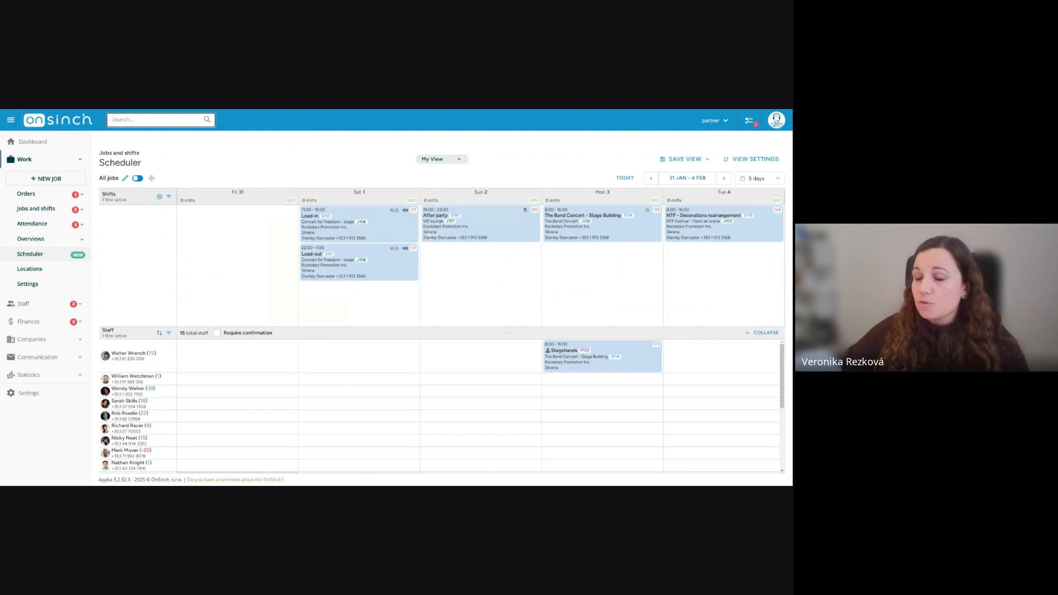
Show the NTF - Decorations rearrangement shift's details in the Scheduler, and open the Load-in shift by searching for s110.
{"action": "left_click", "coordinate": [751, 229]}
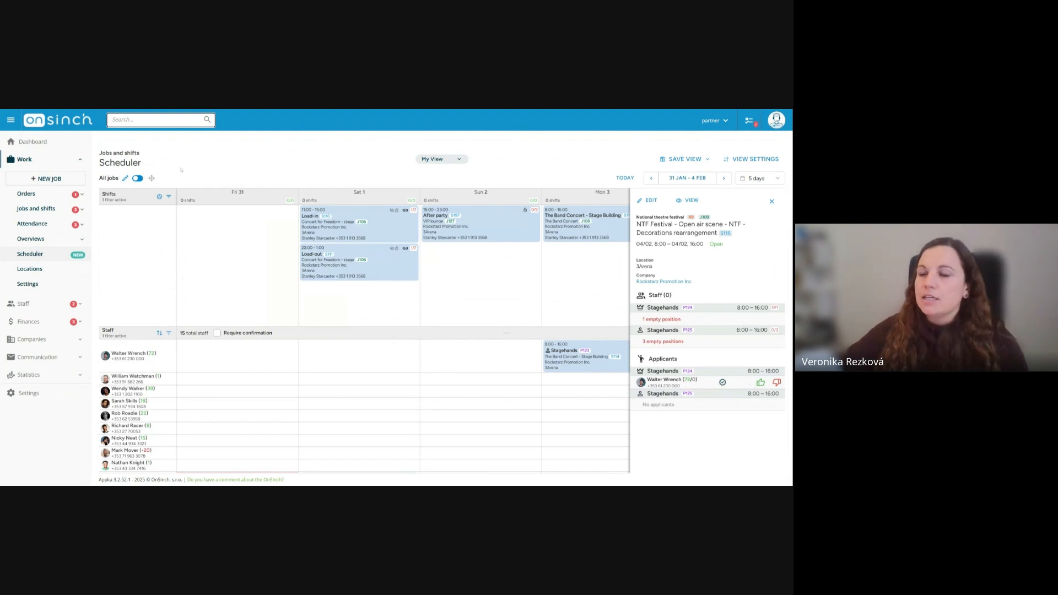
{"action": "left_click", "coordinate": [165, 123]}
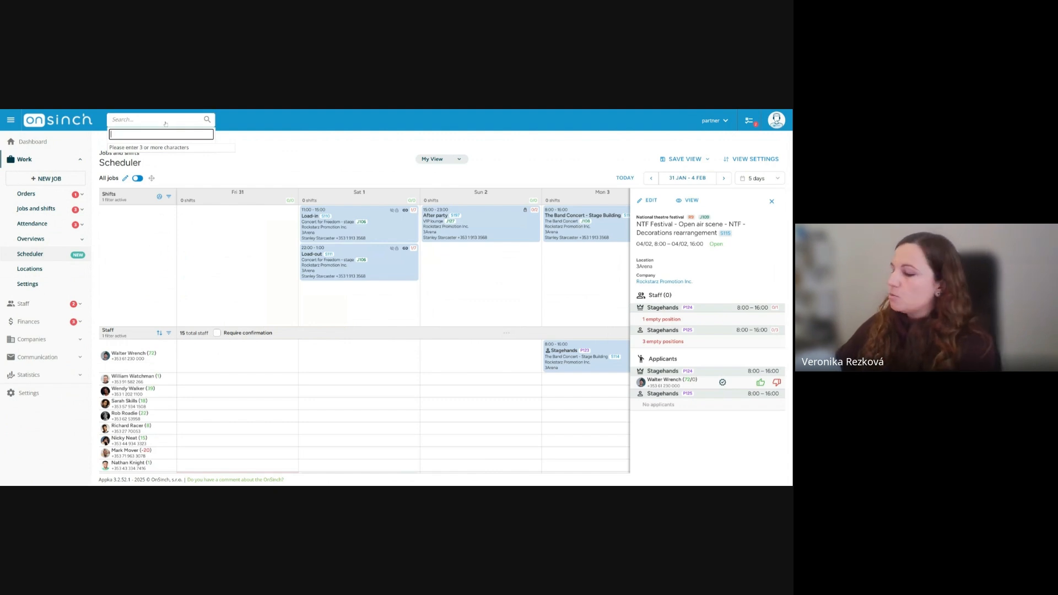
{"action": "type", "text": "s110"}
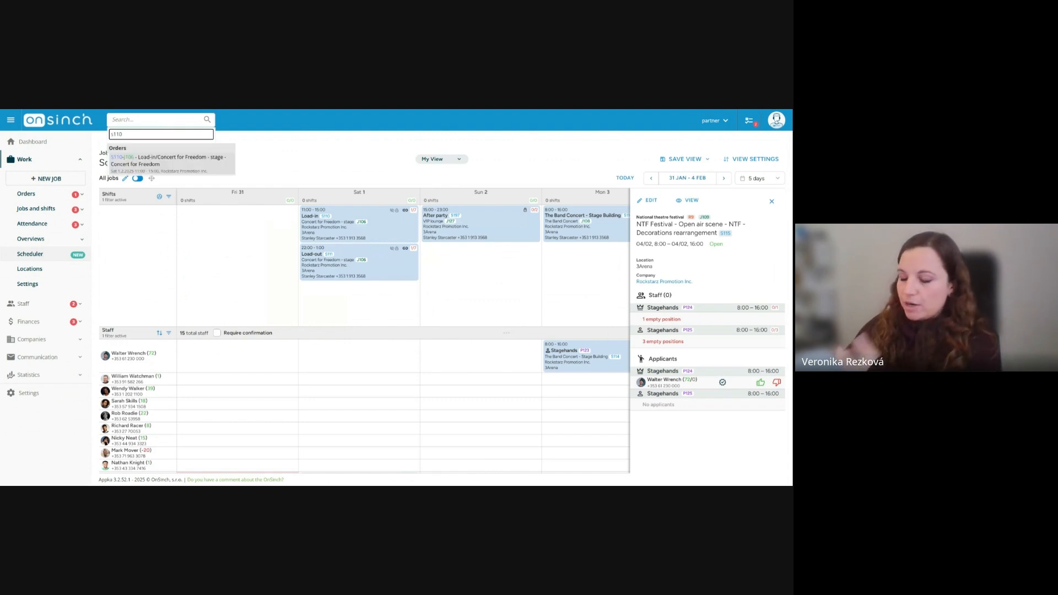
{"action": "left_click", "coordinate": [162, 165]}
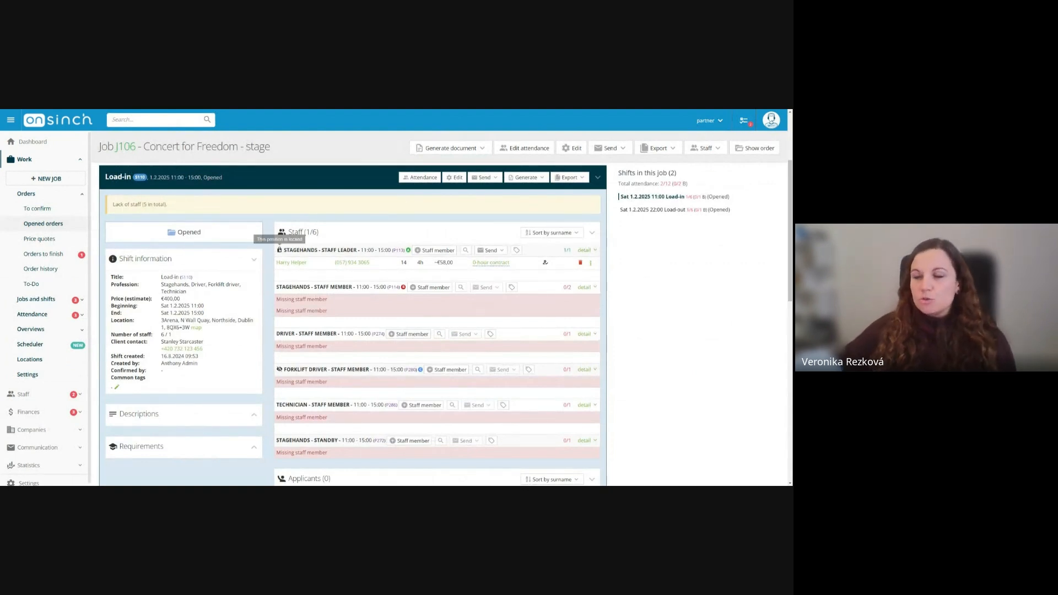
{"action": "scroll", "coordinate": [284, 417], "scroll_direction": "down", "scroll_amount": 2}
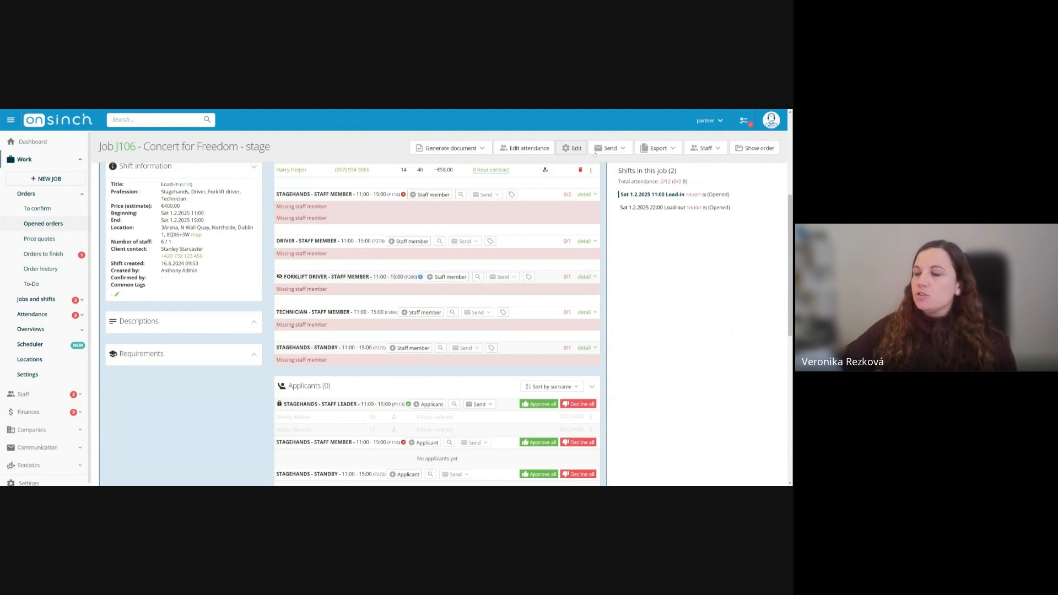
Open the job for editing and examine the staff and applicant amounts of the Load-in Stagehands - Staff leader position.
{"action": "left_click", "coordinate": [577, 150]}
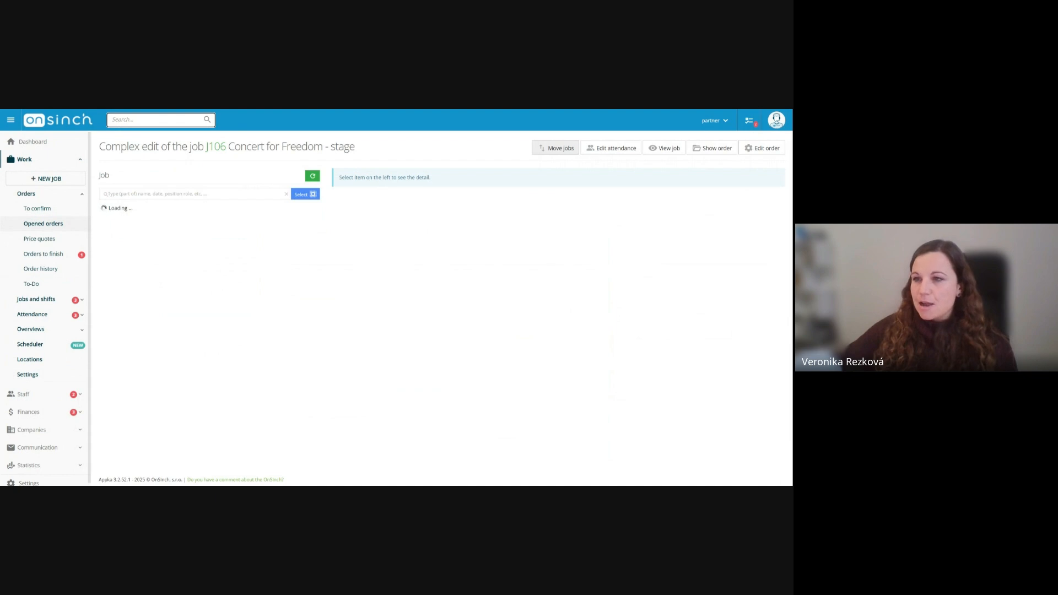
{"action": "left_click", "coordinate": [204, 236]}
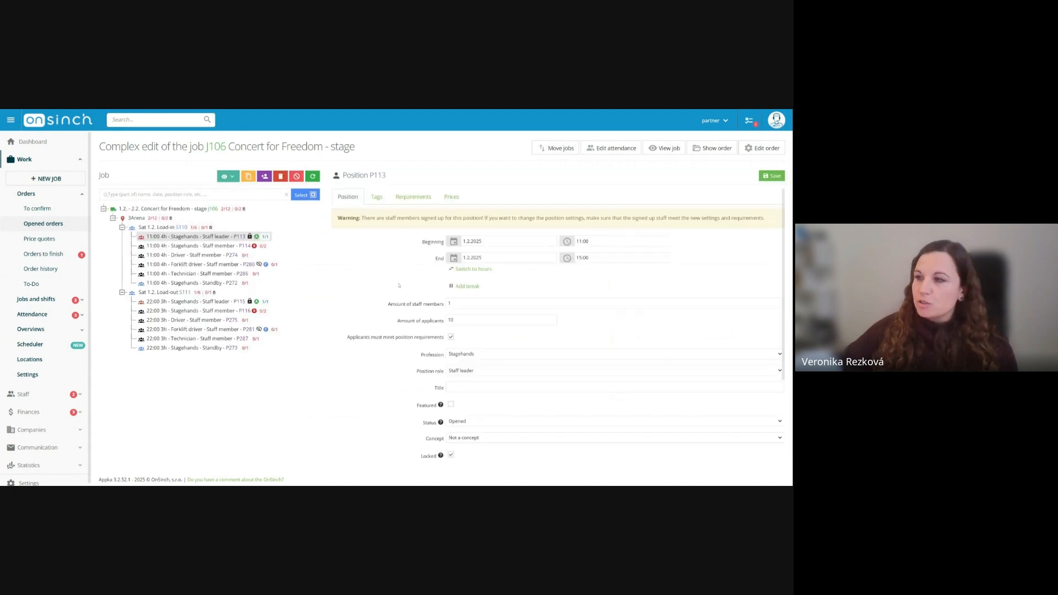
{"action": "left_click_drag", "start_coordinate": [393, 322], "coordinate": [449, 326]}
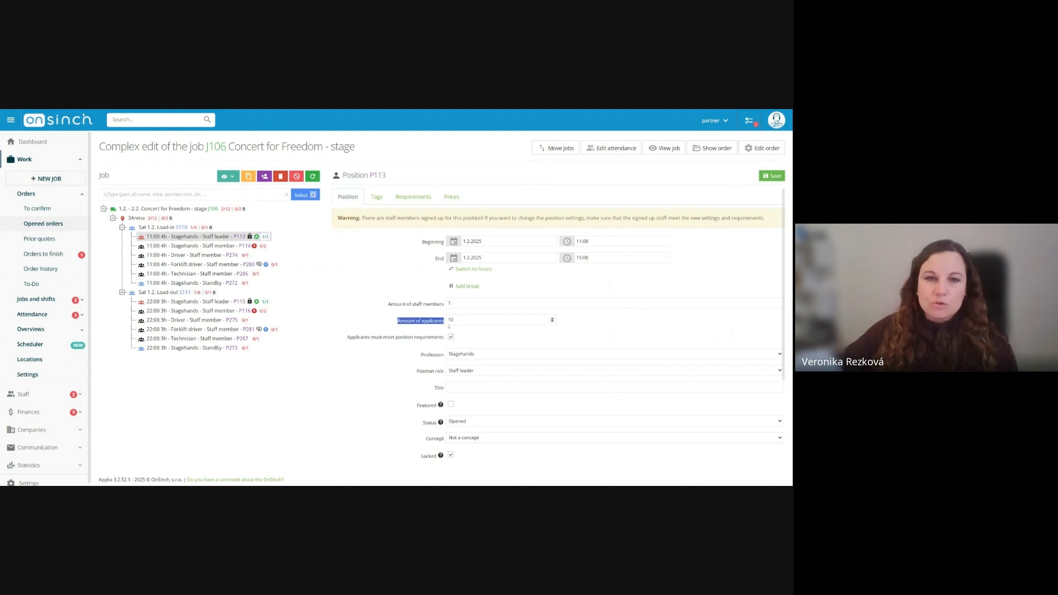
{"action": "left_click", "coordinate": [394, 309]}
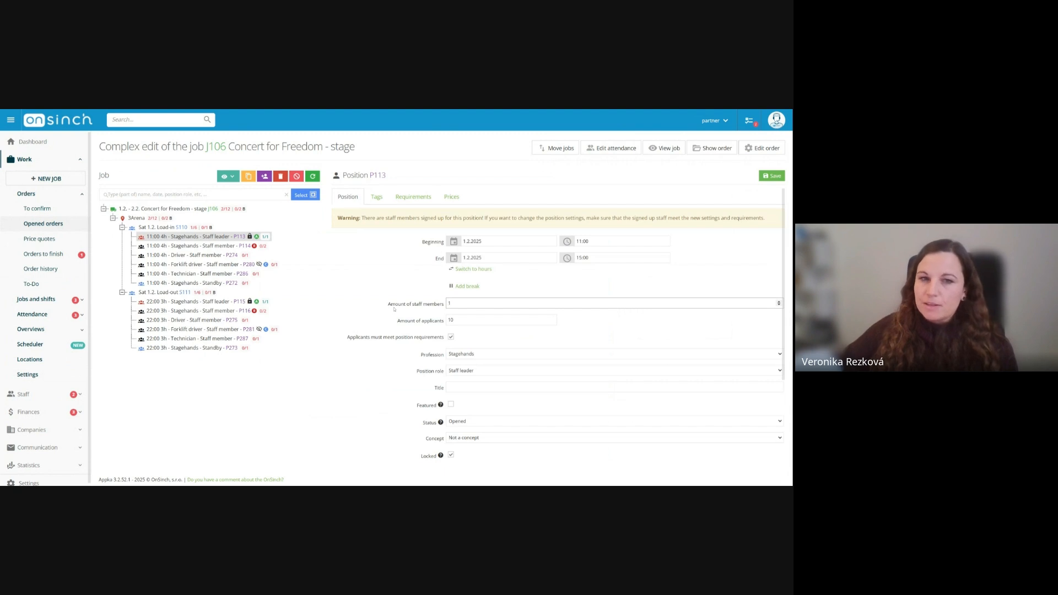
{"action": "left_click", "coordinate": [453, 320]}
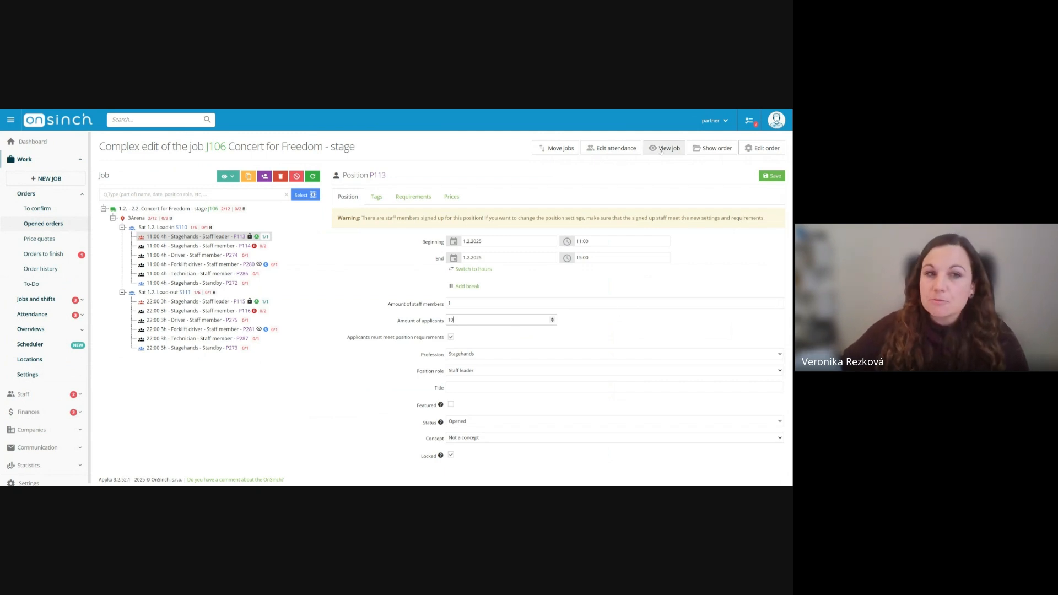
Return to the job view and examine the missing staff members and the applicants on the Load-in shift.
{"action": "left_click", "coordinate": [661, 150]}
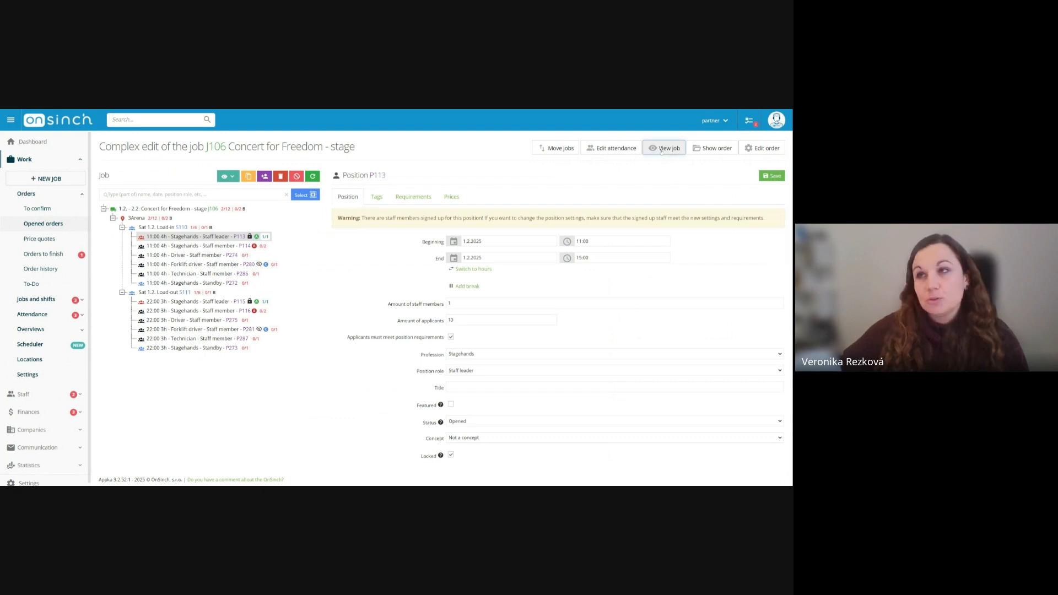
{"action": "scroll", "coordinate": [497, 208], "scroll_direction": "down", "scroll_amount": 1}
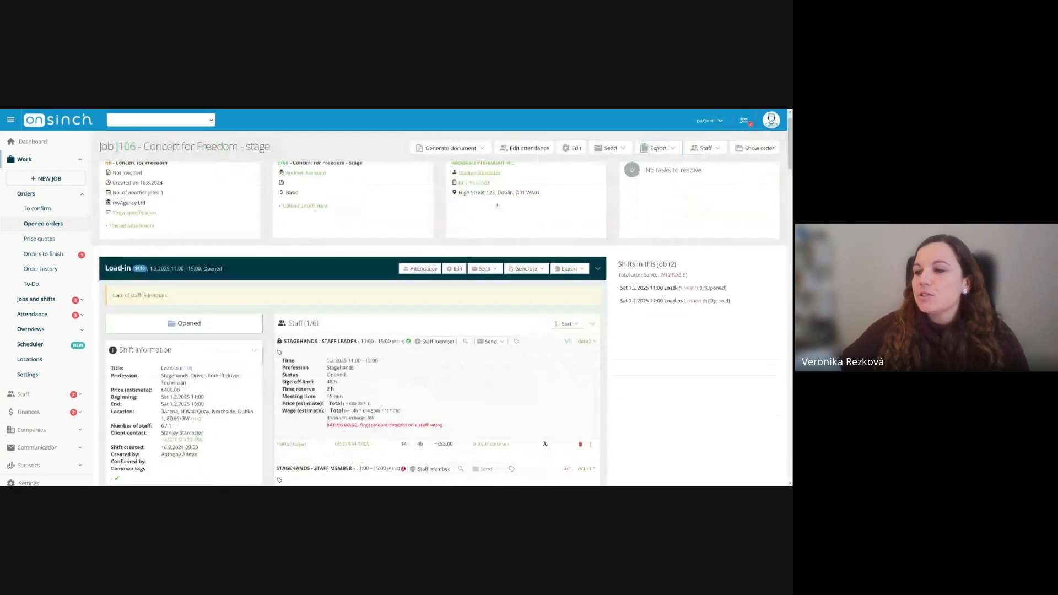
{"action": "scroll", "coordinate": [497, 209], "scroll_direction": "down", "scroll_amount": 3}
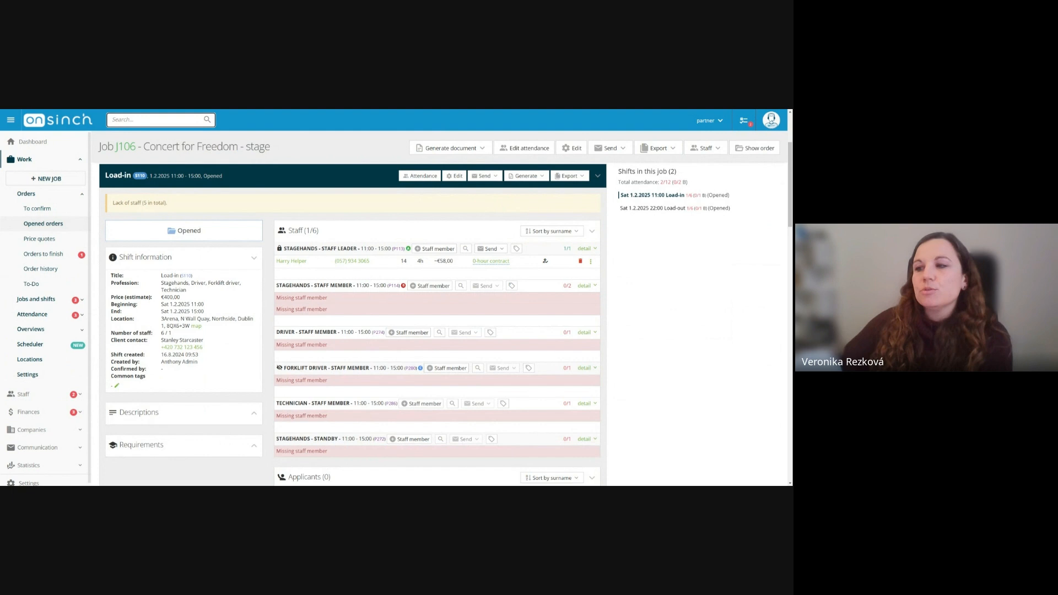
{"action": "left_click_drag", "start_coordinate": [276, 298], "coordinate": [328, 309]}
{"action": "left_click", "coordinate": [329, 299]}
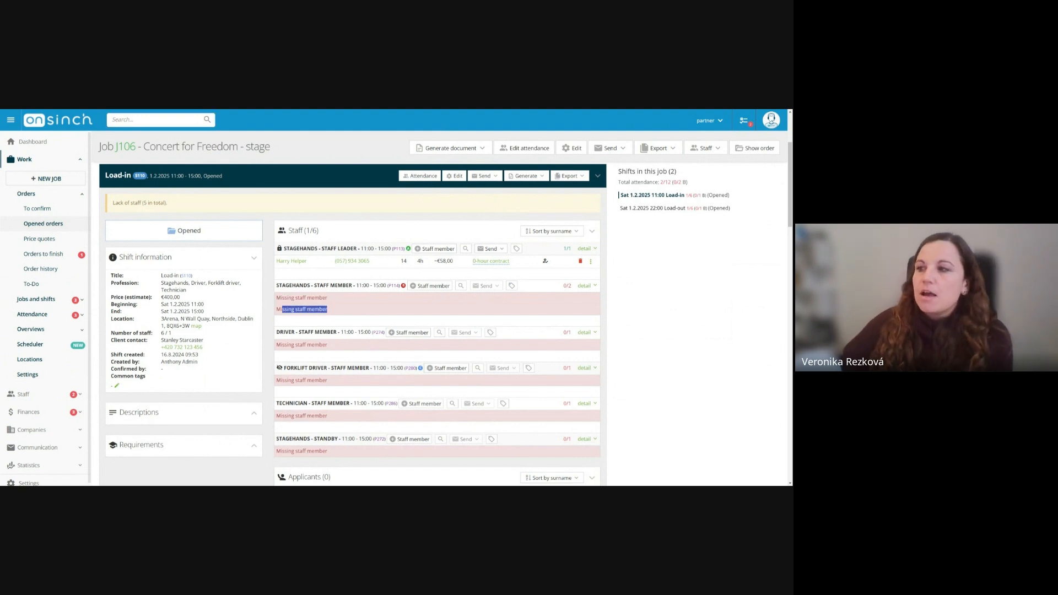
{"action": "scroll", "coordinate": [331, 309], "scroll_direction": "down", "scroll_amount": 1}
{"action": "left_click", "coordinate": [682, 295]}
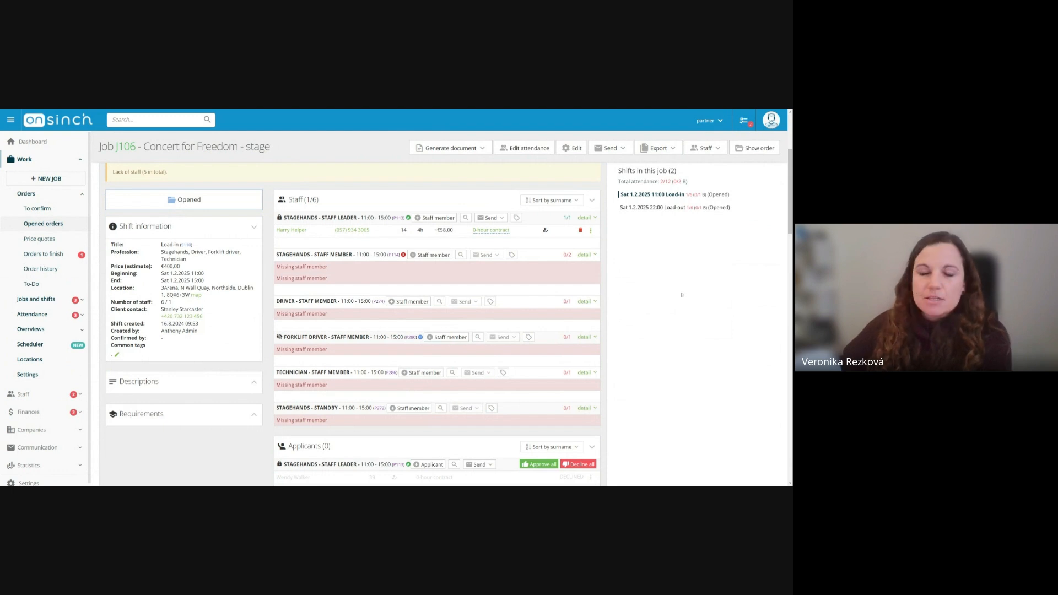
{"action": "scroll", "coordinate": [682, 295], "scroll_direction": "down", "scroll_amount": 2}
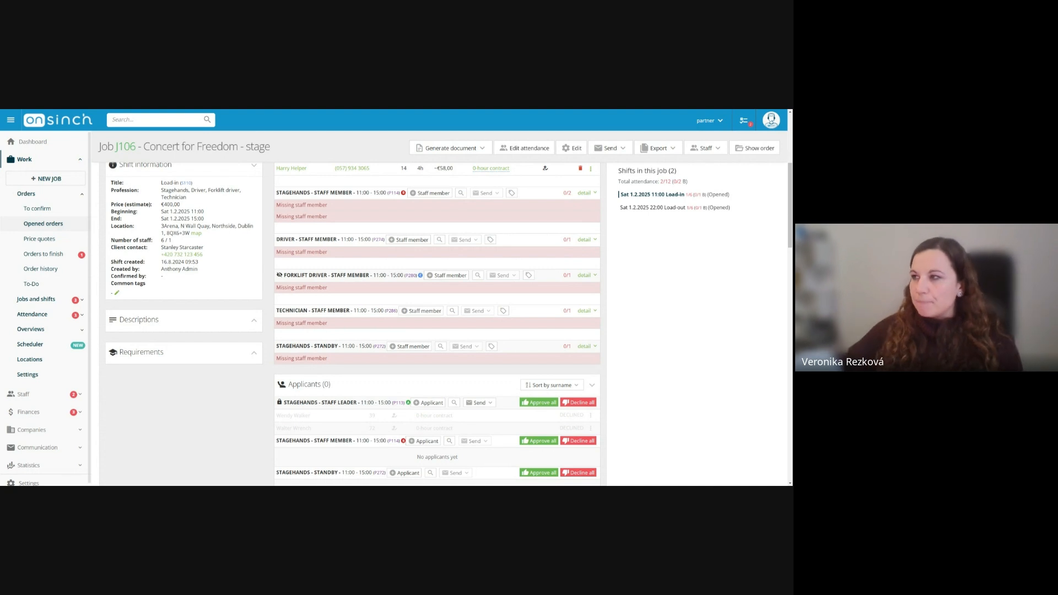
{"action": "scroll", "coordinate": [567, 305], "scroll_direction": "up", "scroll_amount": 1}
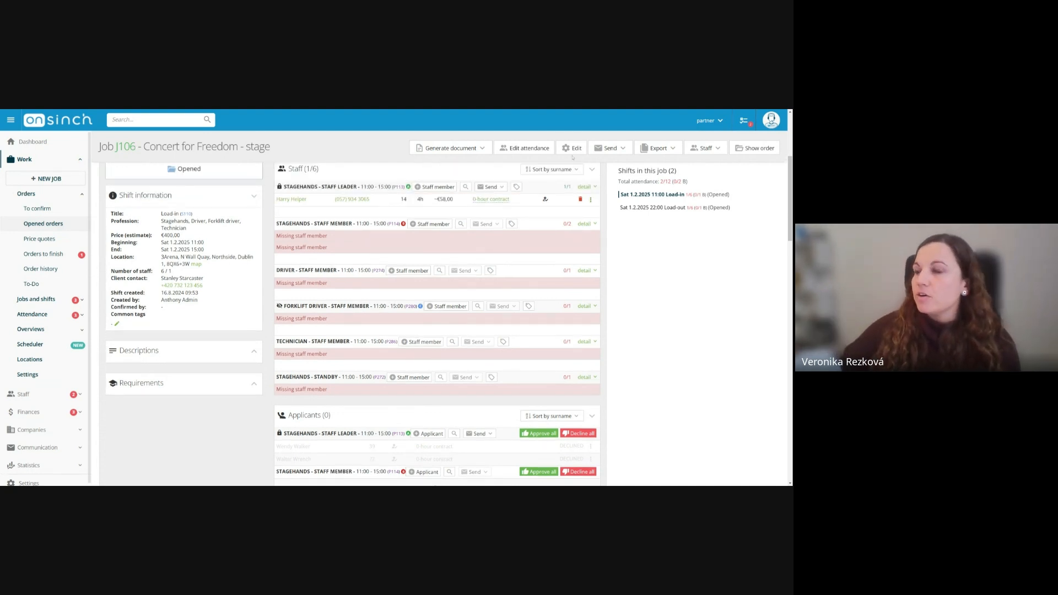
Turn off the rule that applicants must meet position requirements for the Load-in Staff leader position, and return to the job view without saving.
{"action": "left_click", "coordinate": [573, 148]}
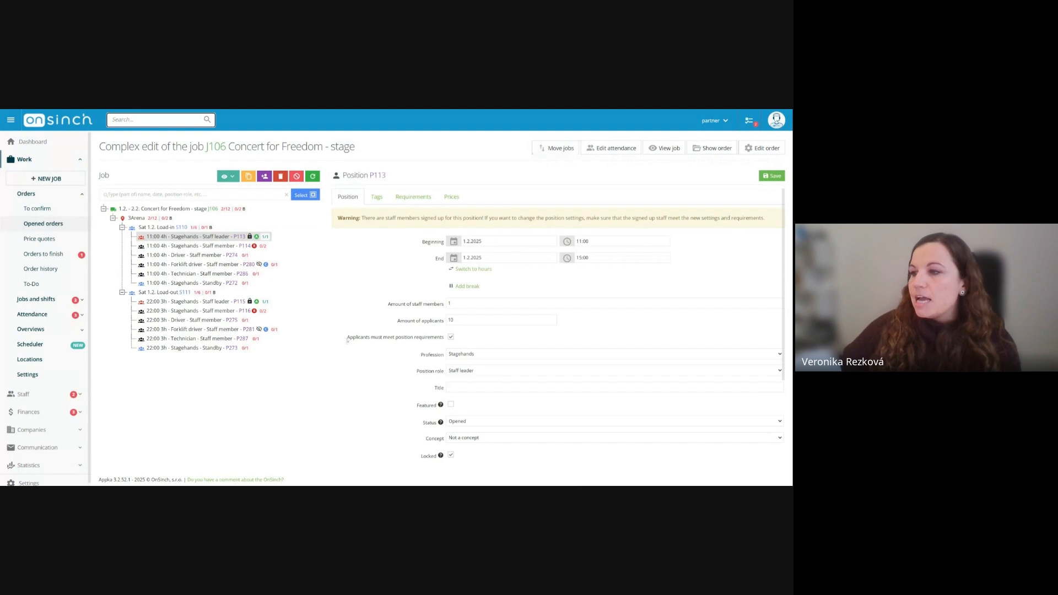
{"action": "left_click_drag", "start_coordinate": [347, 338], "coordinate": [446, 340]}
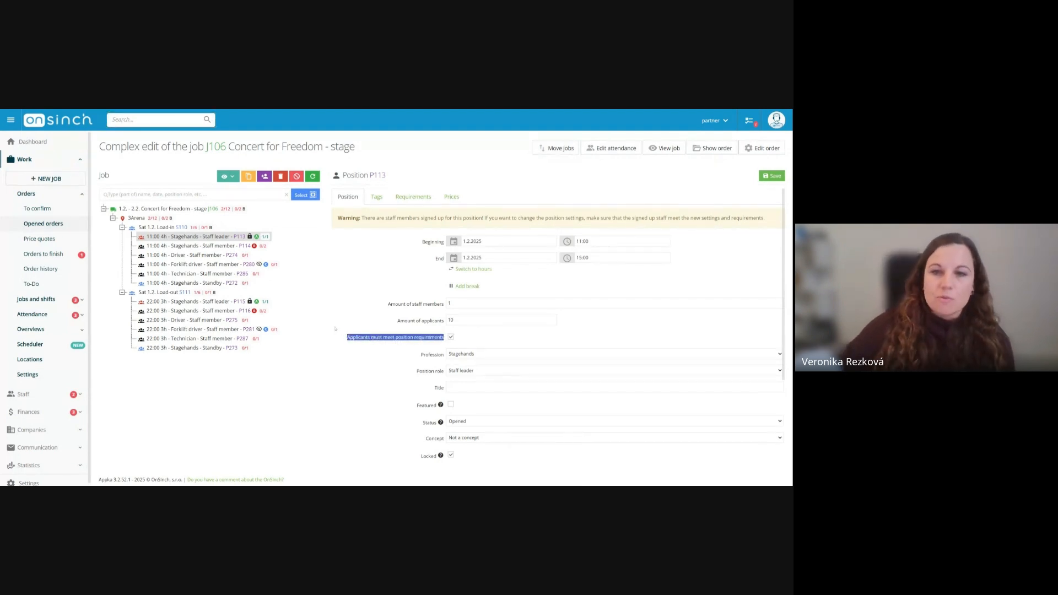
{"action": "left_click", "coordinate": [486, 320]}
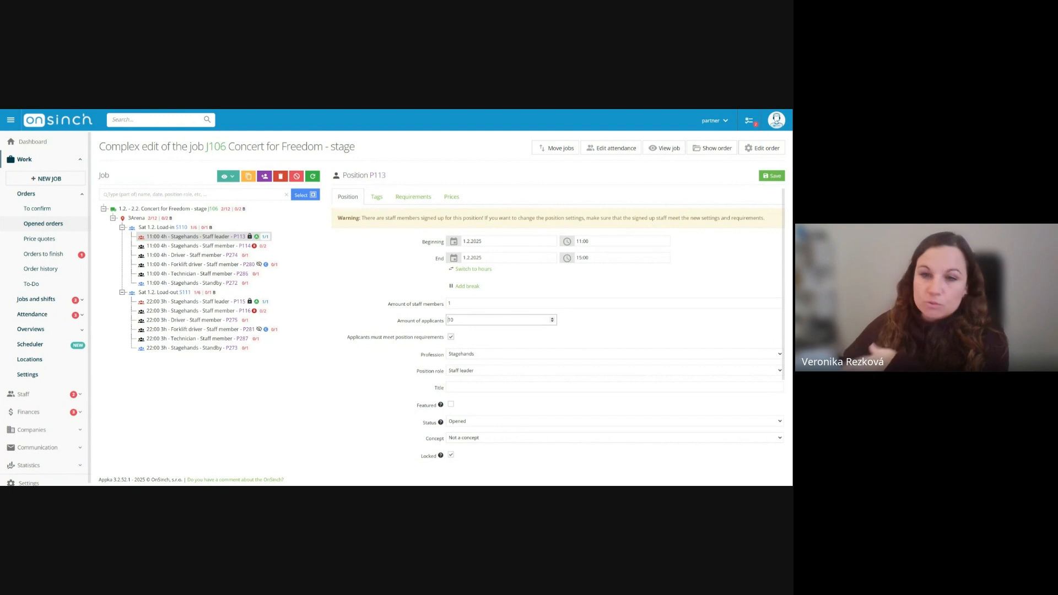
{"action": "left_click", "coordinate": [451, 337]}
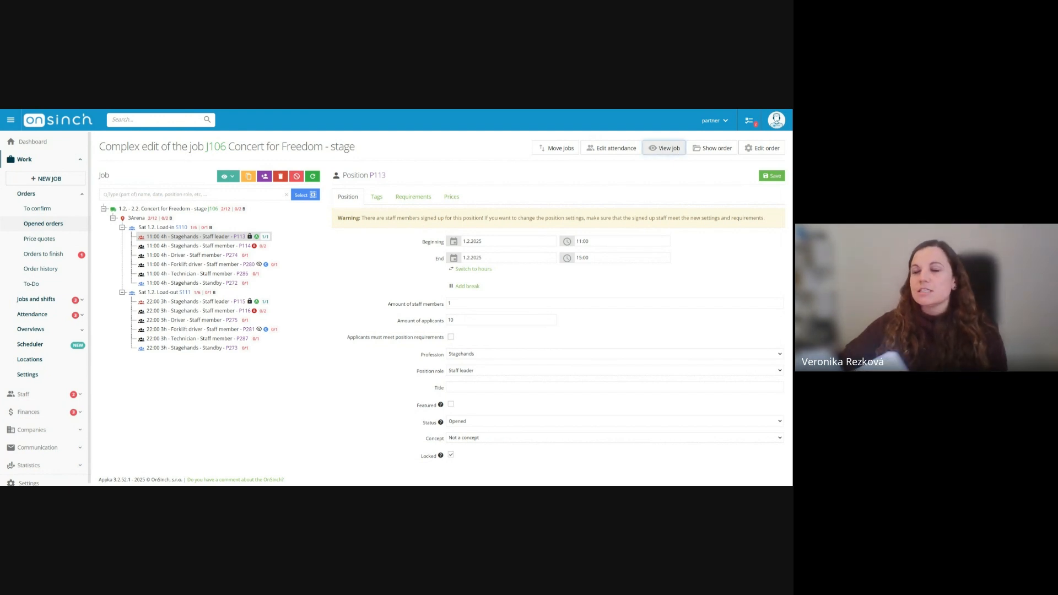
{"action": "left_click", "coordinate": [664, 148]}
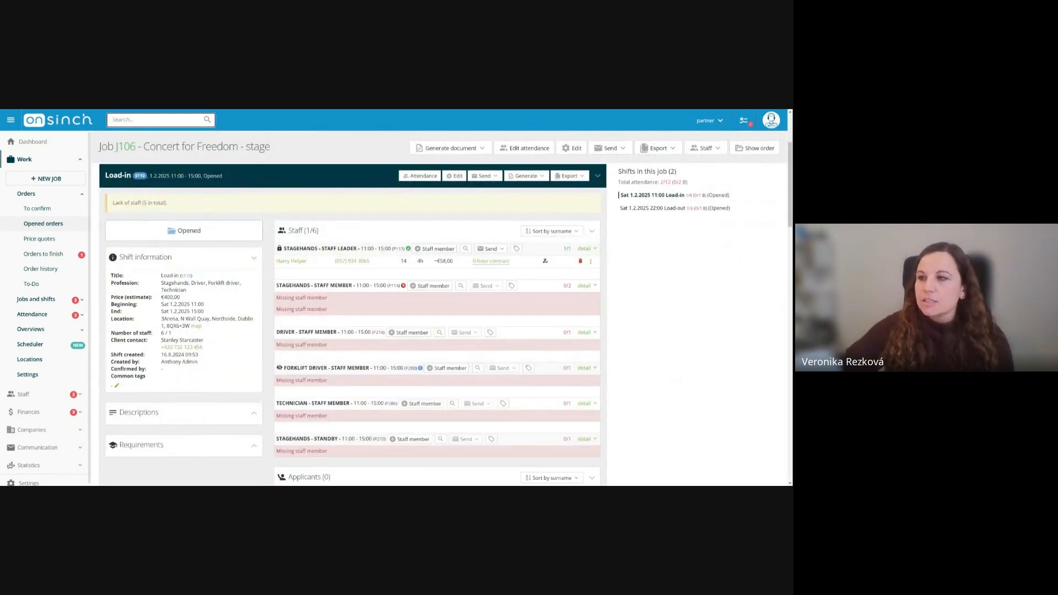
Examine the Stagehands - Staff member and Driver - Staff member positions on the Load-in shift.
{"action": "scroll", "coordinate": [295, 223], "scroll_direction": "down", "scroll_amount": 1}
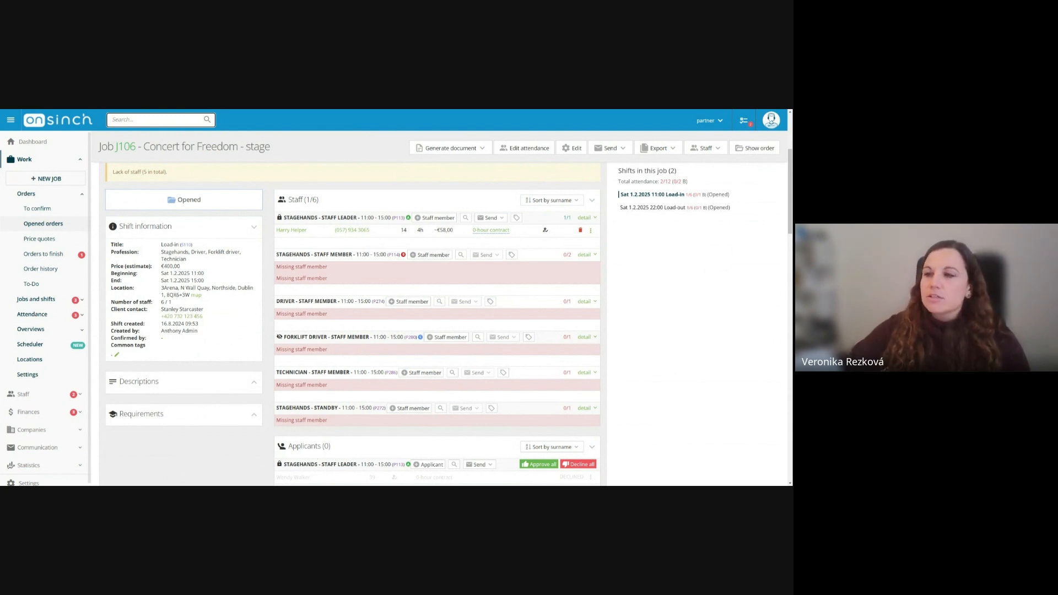
{"action": "scroll", "coordinate": [281, 263], "scroll_direction": "up", "scroll_amount": 1}
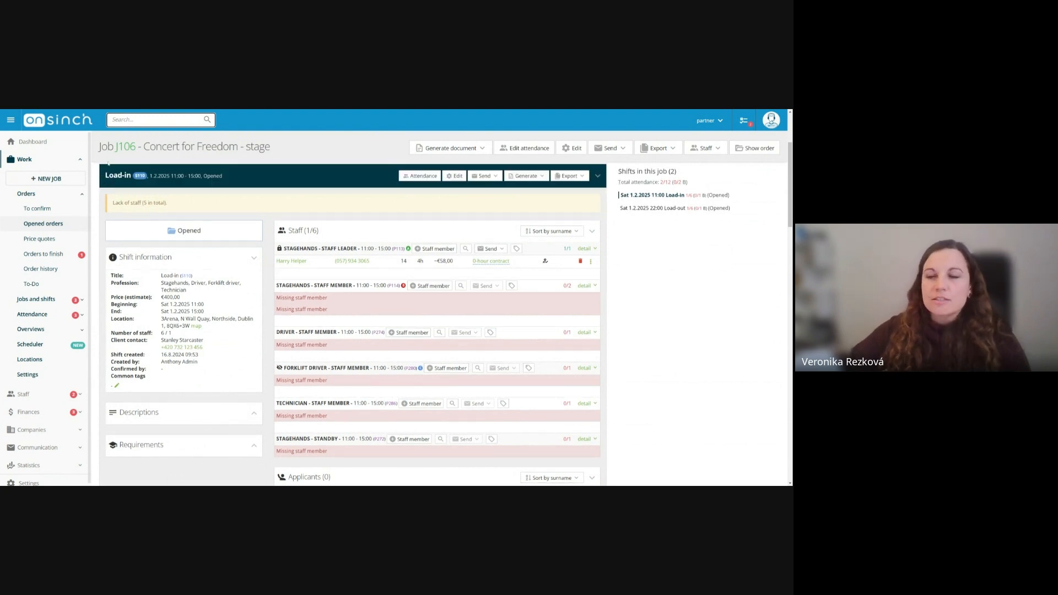
{"action": "left_click_drag", "start_coordinate": [276, 286], "coordinate": [356, 286]}
{"action": "left_click", "coordinate": [356, 286]}
{"action": "left_click_drag", "start_coordinate": [276, 332], "coordinate": [343, 332]}
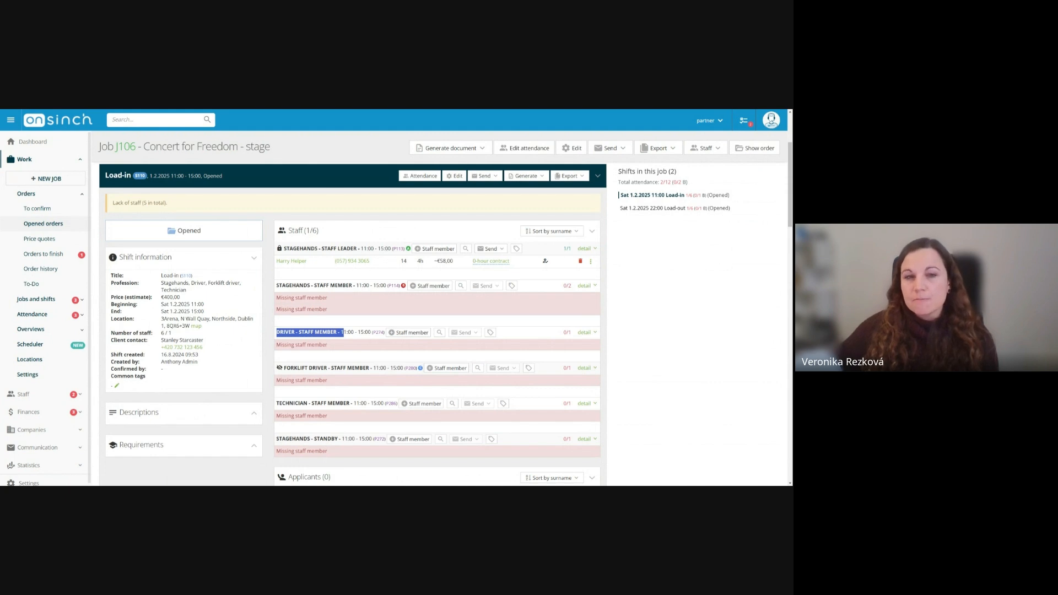
Open the agency's notification settings and bring up the admin notifications in the Work section.
{"action": "left_click", "coordinate": [46, 483]}
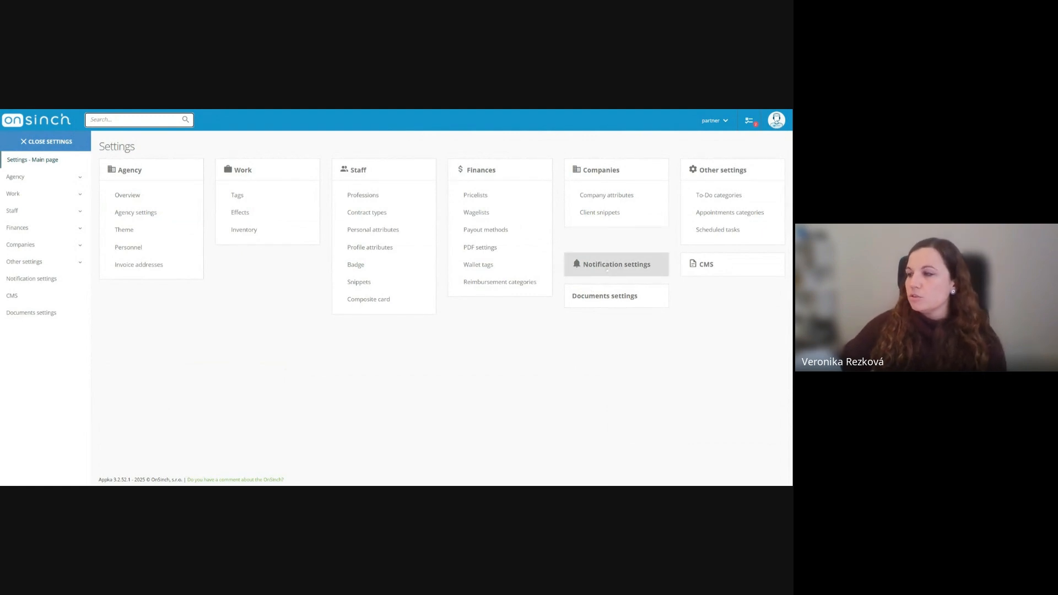
{"action": "left_click", "coordinate": [607, 268]}
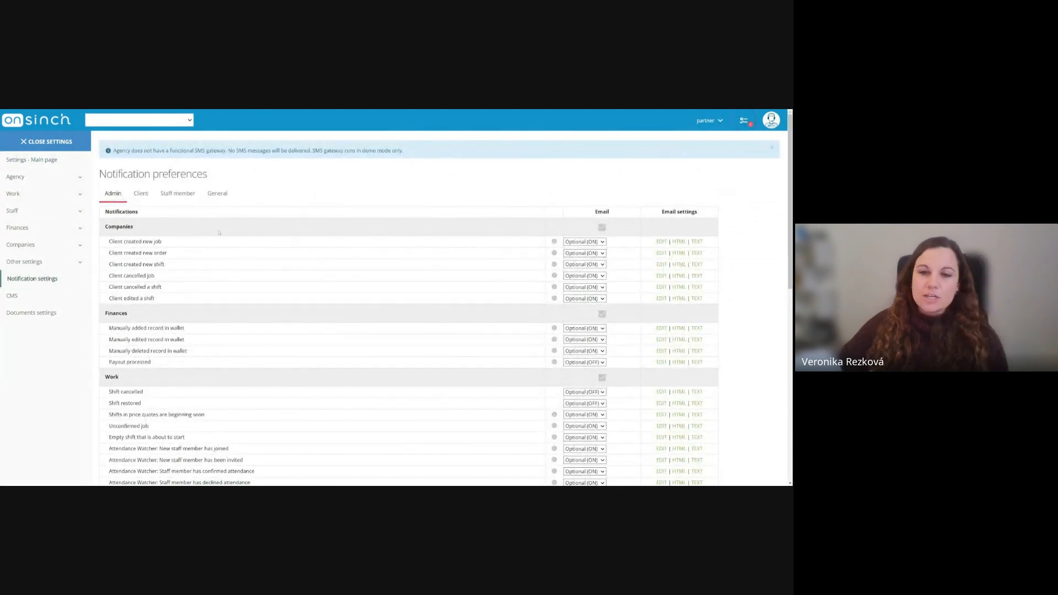
{"action": "scroll", "coordinate": [232, 270], "scroll_direction": "down", "scroll_amount": 3}
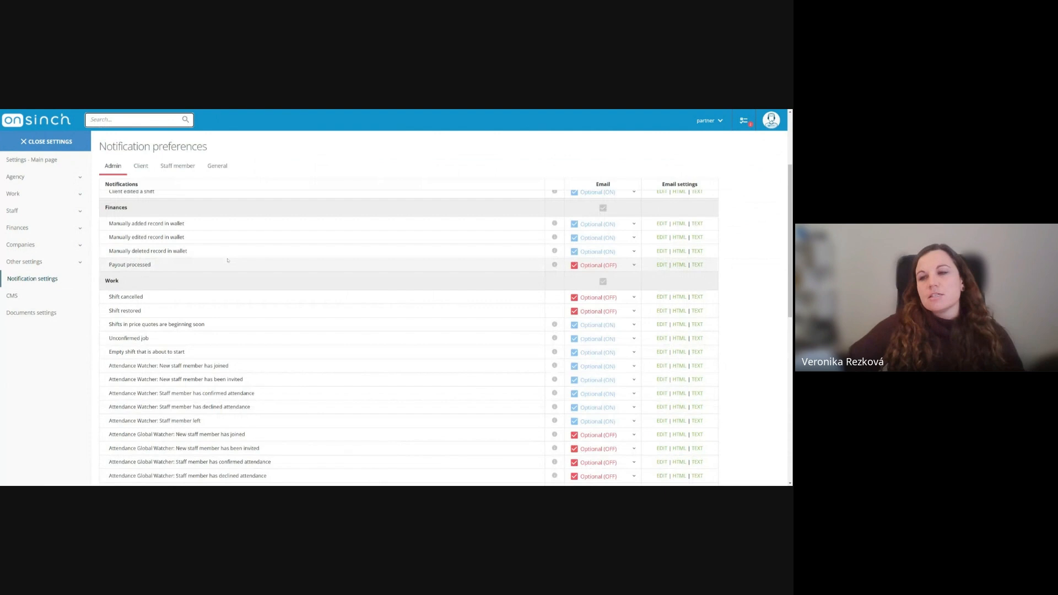
{"action": "scroll", "coordinate": [227, 261], "scroll_direction": "down", "scroll_amount": 1}
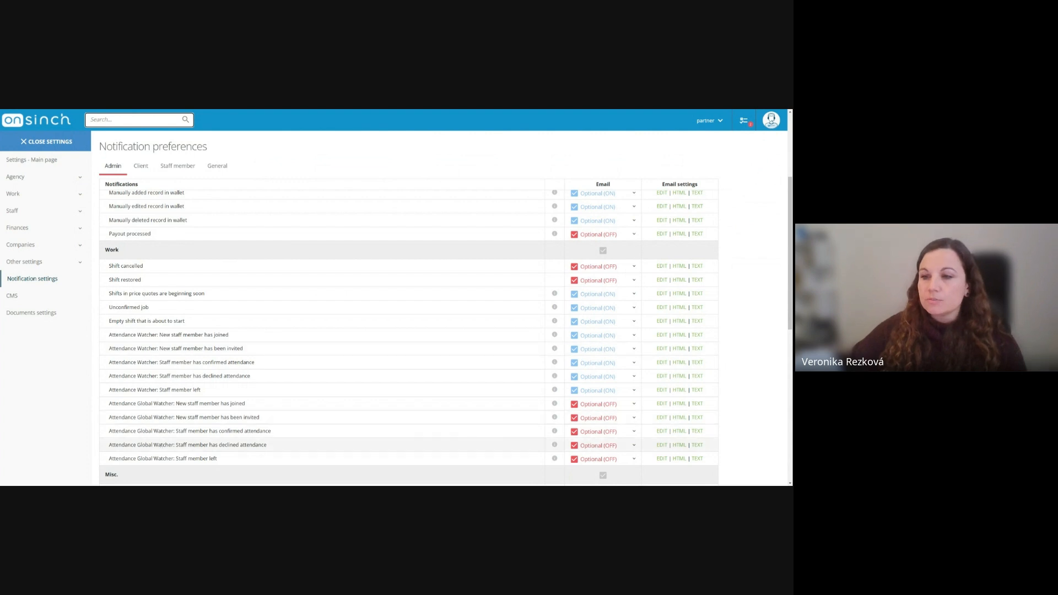
Examine the Attendance Watcher and Attendance Global Watcher admin notifications for staff members who have joined or been invited.
{"action": "left_click_drag", "start_coordinate": [111, 404], "coordinate": [254, 410]}
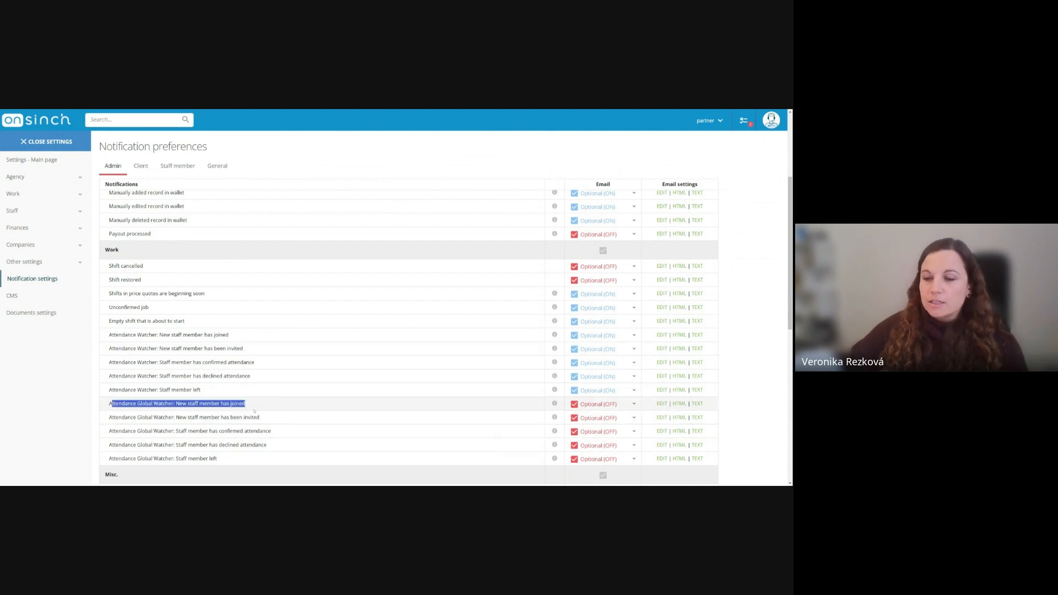
{"action": "left_click_drag", "start_coordinate": [111, 417], "coordinate": [247, 417]}
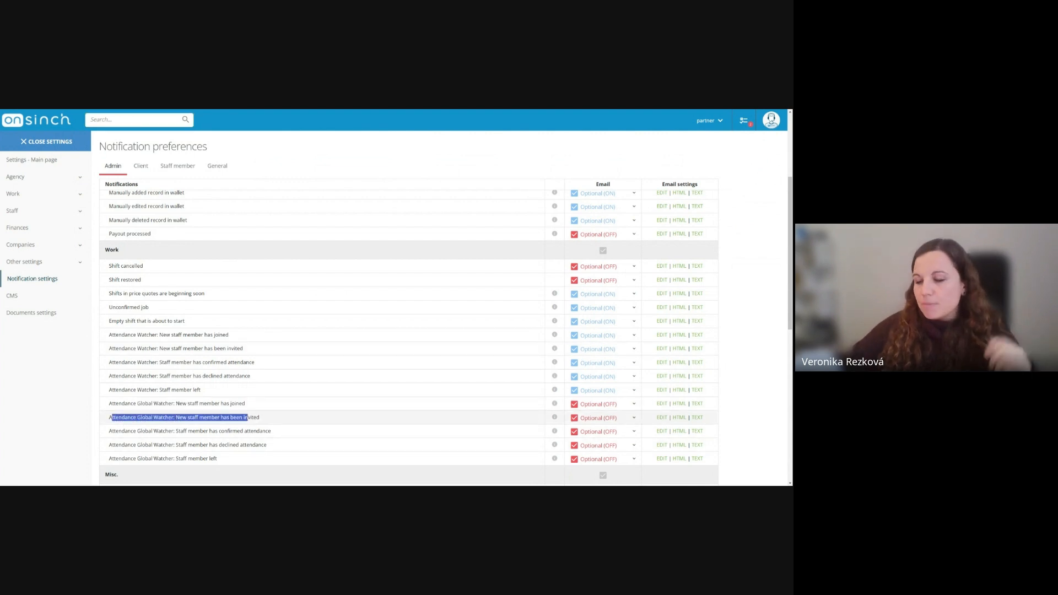
{"action": "left_click", "coordinate": [254, 405]}
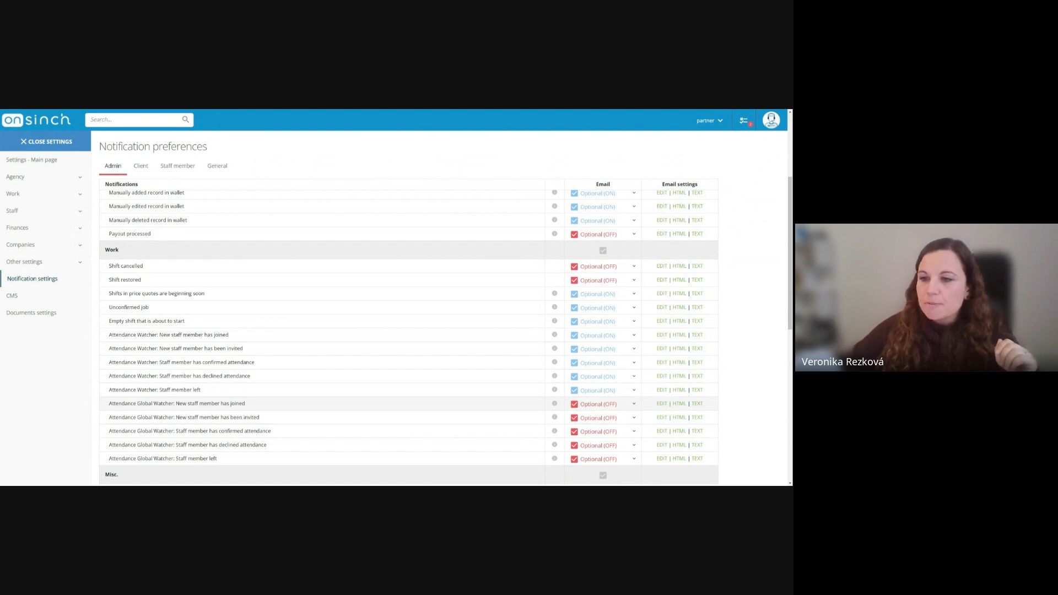
{"action": "left_click_drag", "start_coordinate": [110, 404], "coordinate": [253, 405]}
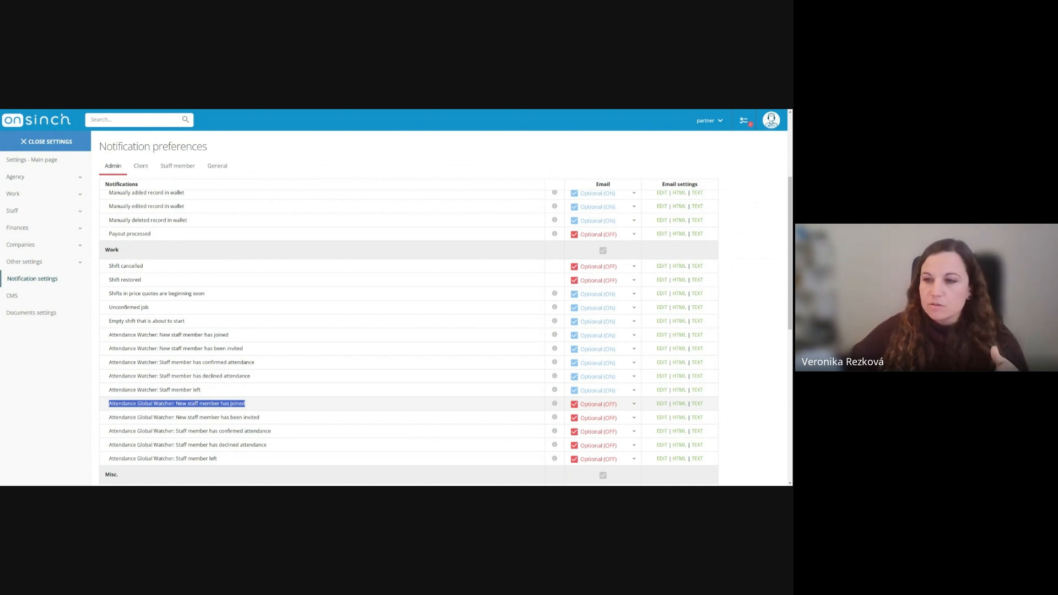
{"action": "left_click_drag", "start_coordinate": [109, 334], "coordinate": [229, 334]}
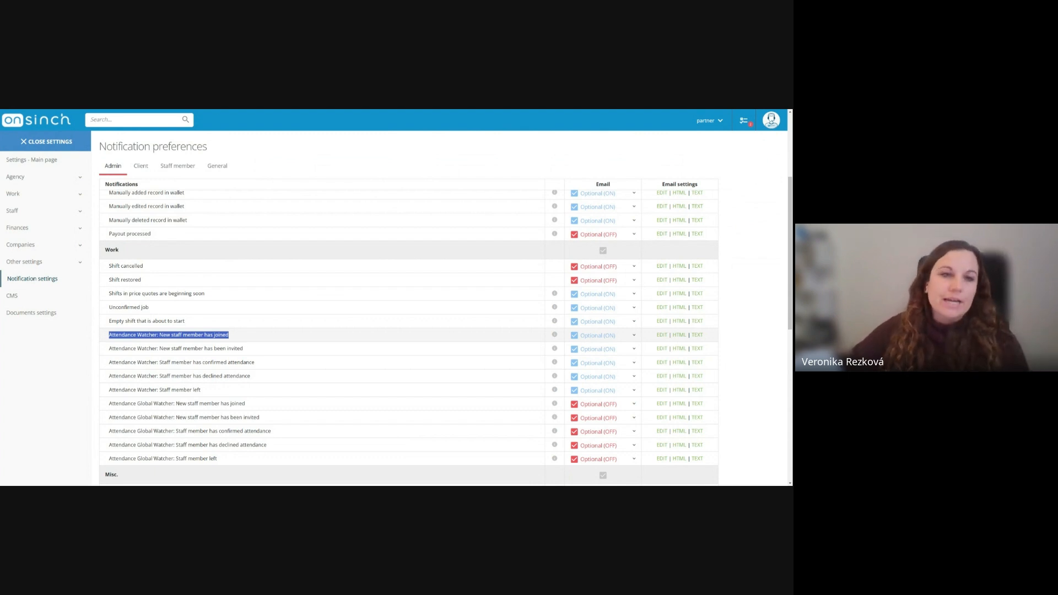
{"action": "scroll", "coordinate": [149, 172], "scroll_direction": "up", "scroll_amount": 3}
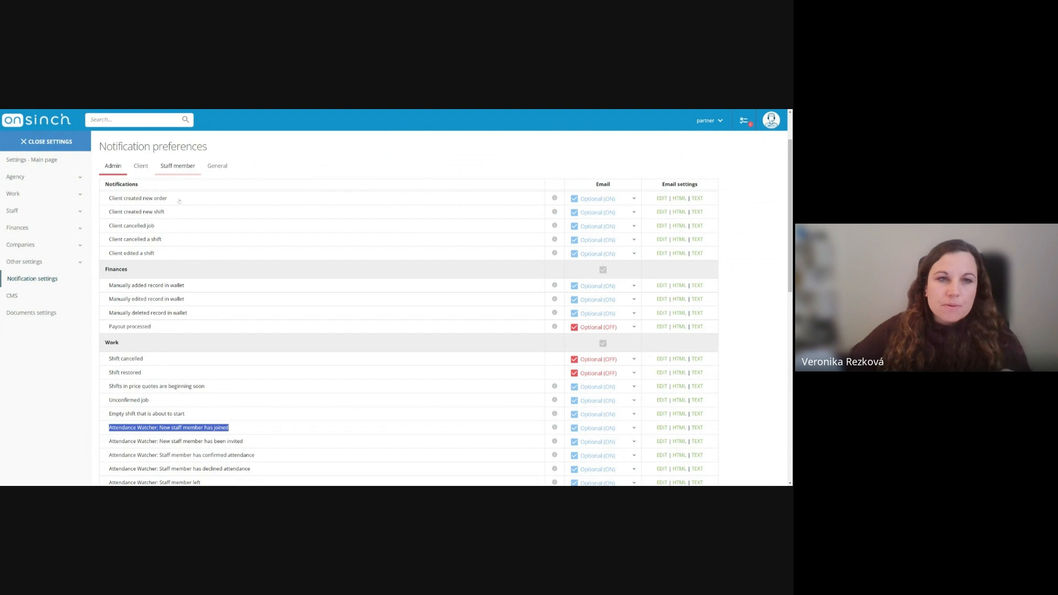
Bring up the staff member notifications in the Work section, and open the agency settings page.
{"action": "scroll", "coordinate": [138, 262], "scroll_direction": "down", "scroll_amount": 3}
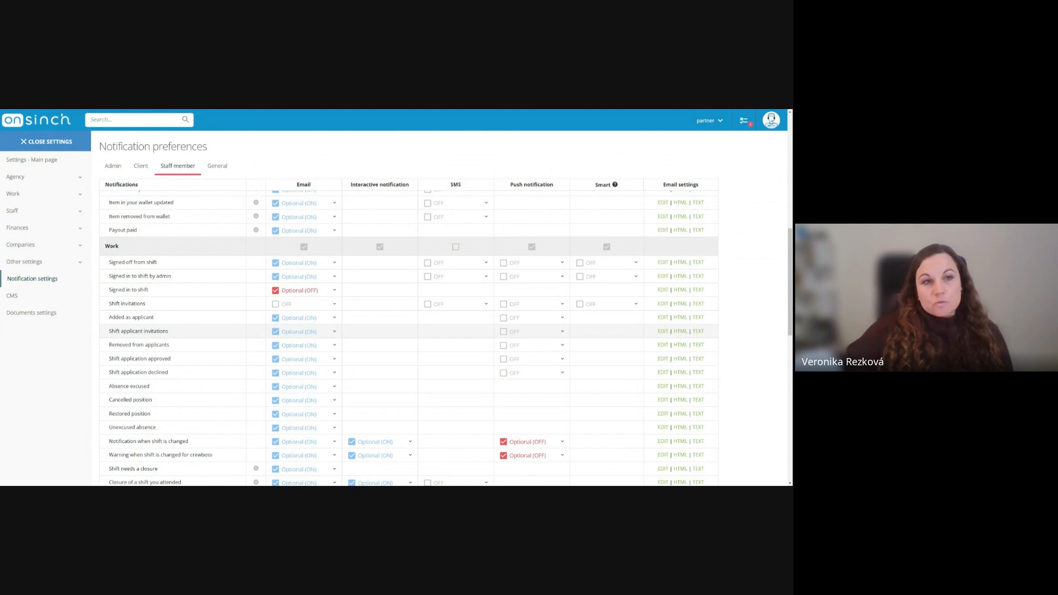
{"action": "left_click", "coordinate": [55, 180]}
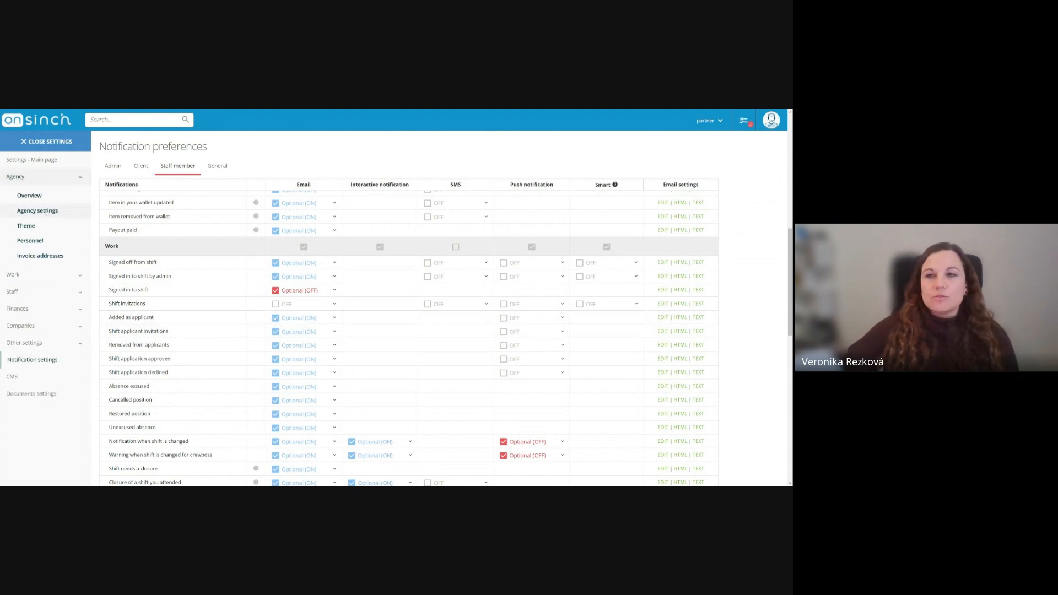
{"action": "left_click", "coordinate": [47, 211]}
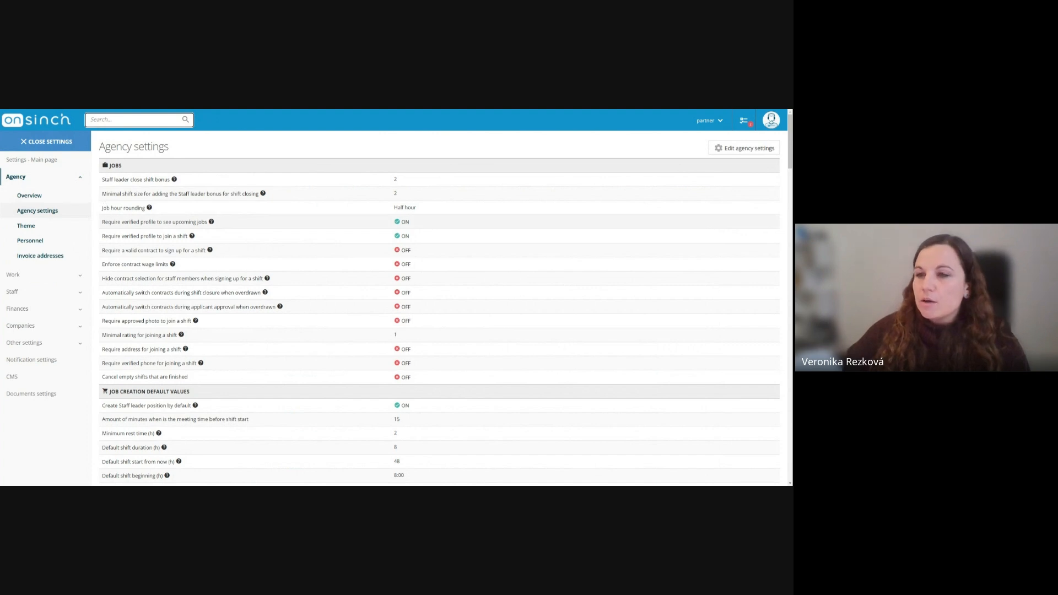
Examine the Jobs rules requiring a verified profile to see upcoming jobs or join a shift, and a valid contract to sign up.
{"action": "left_click_drag", "start_coordinate": [101, 223], "coordinate": [219, 223]}
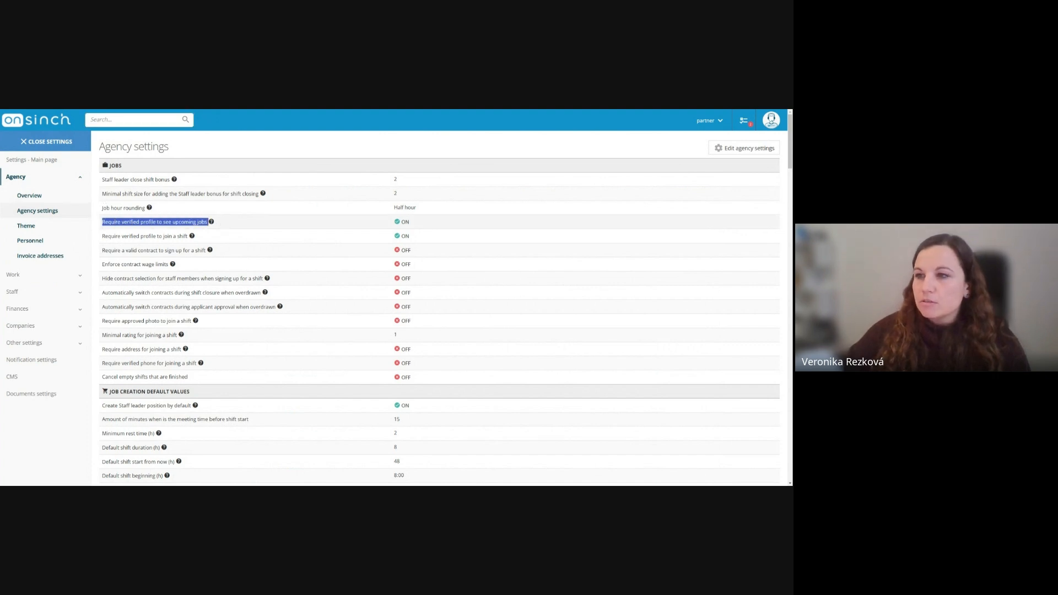
{"action": "left_click", "coordinate": [101, 236]}
{"action": "left_click_drag", "start_coordinate": [102, 237], "coordinate": [189, 236]}
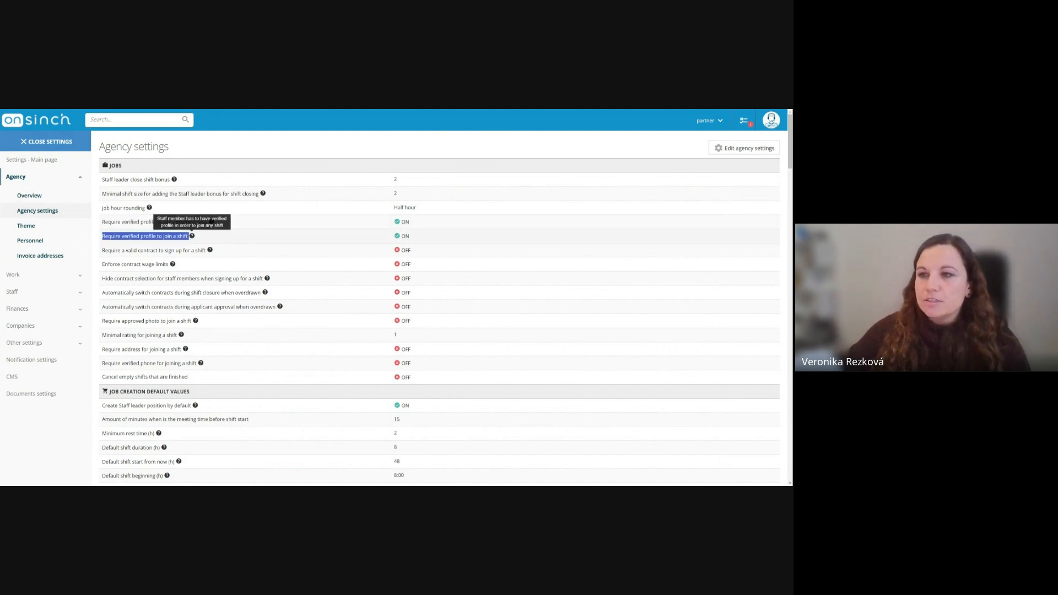
{"action": "left_click_drag", "start_coordinate": [101, 251], "coordinate": [221, 252]}
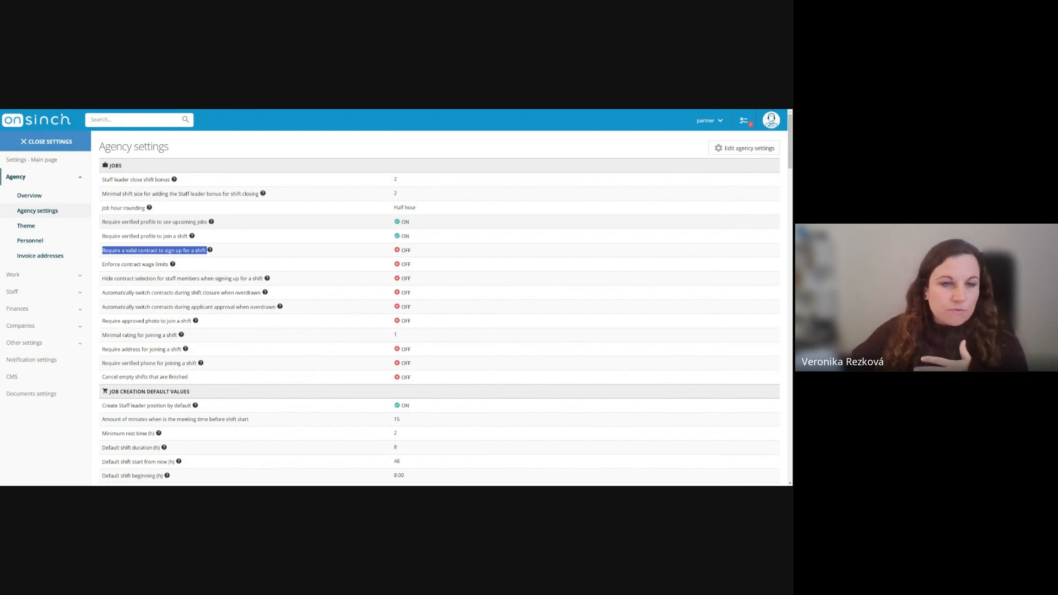
{"action": "left_click", "coordinate": [308, 223]}
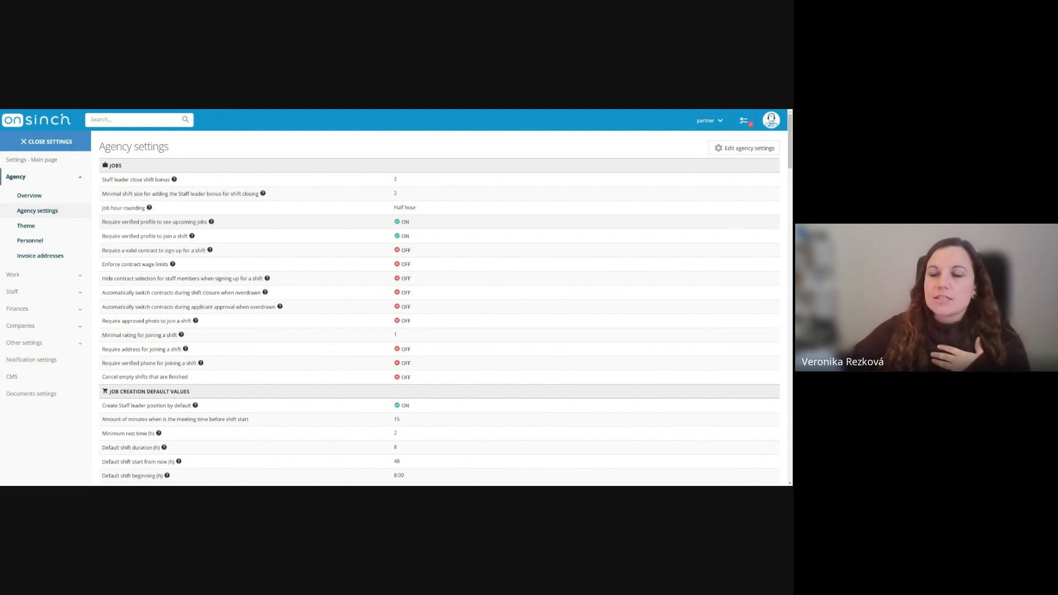
{"action": "left_click_drag", "start_coordinate": [121, 222], "coordinate": [154, 222]}
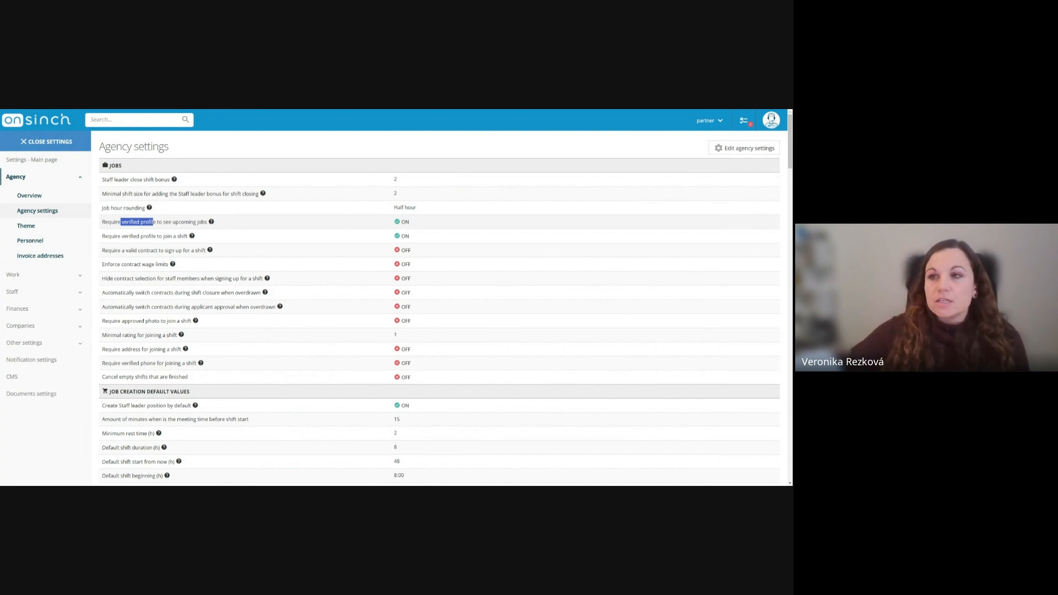
{"action": "double_click", "coordinate": [149, 222]}
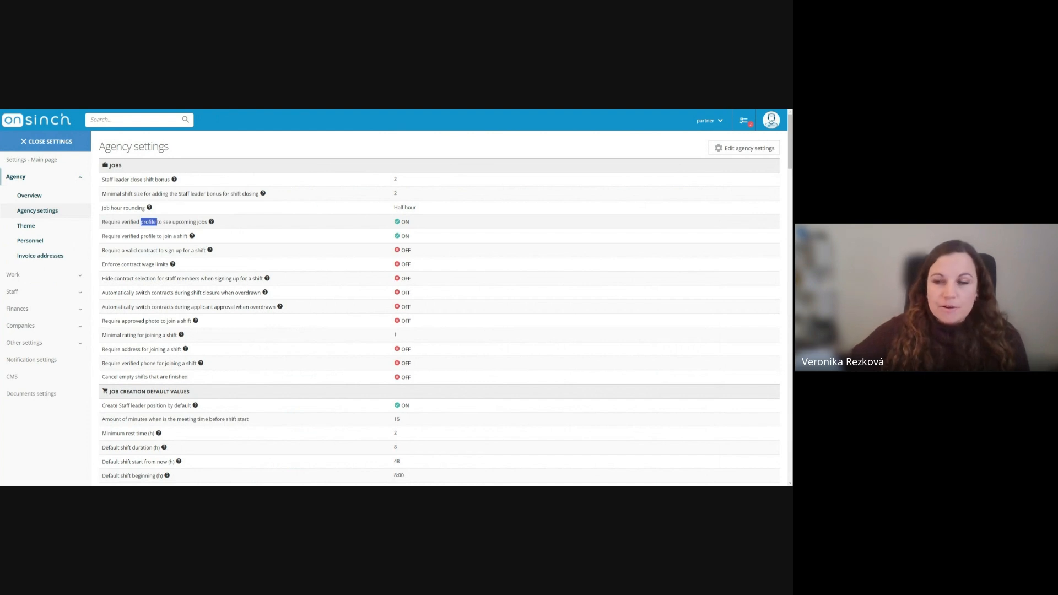
{"action": "left_click", "coordinate": [148, 221]}
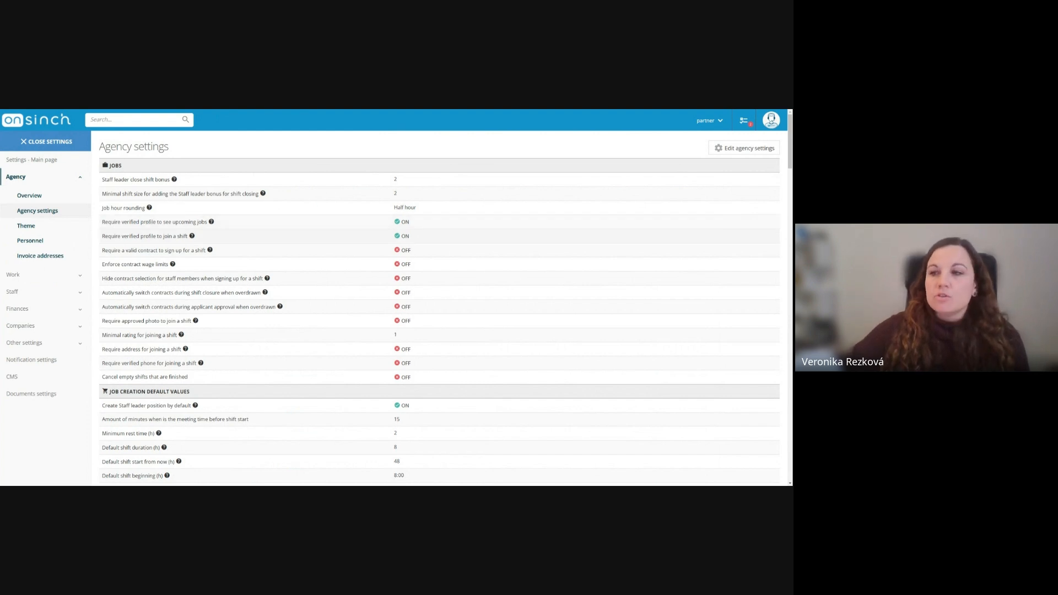
{"action": "left_click_drag", "start_coordinate": [157, 236], "coordinate": [187, 236]}
{"action": "left_click_drag", "start_coordinate": [122, 251], "coordinate": [184, 251]}
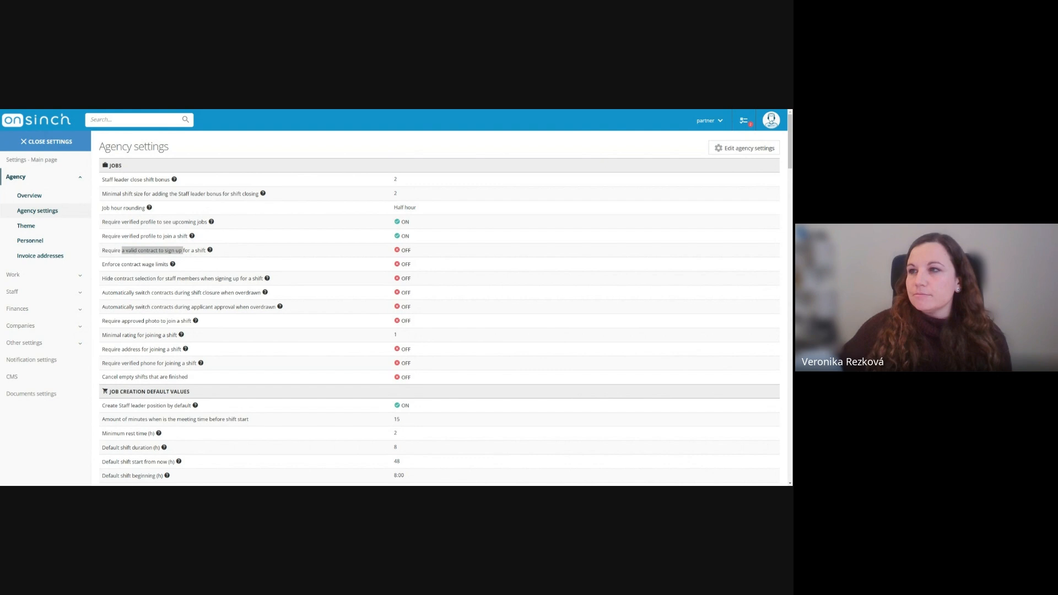
Switch to the webinar presentation and show the summary slide on staff scheduling by admin.
{"action": "key", "text": "alt+Tab"}
{"action": "key", "text": "Right"}
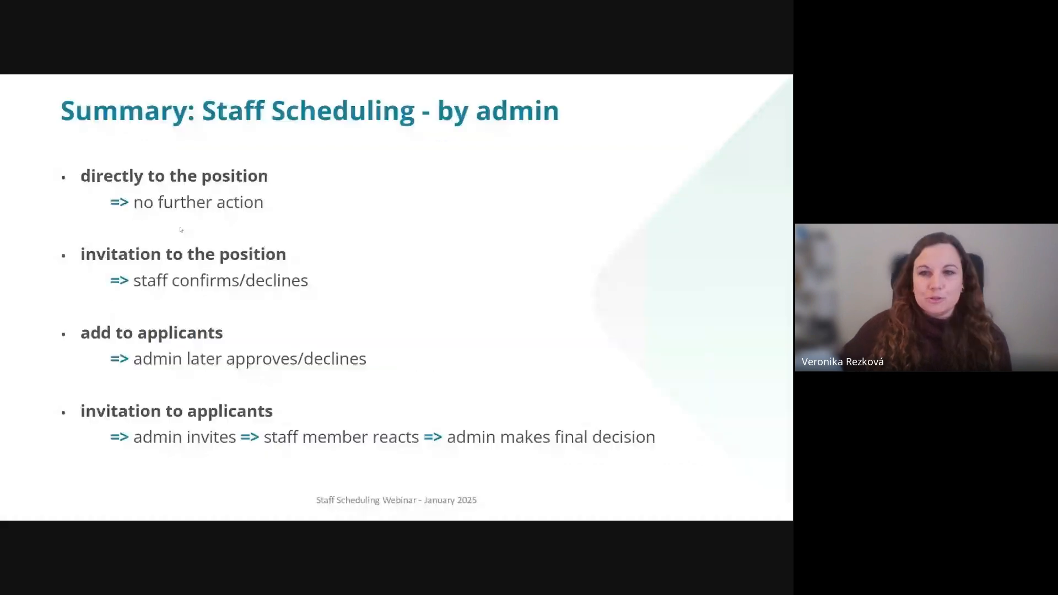